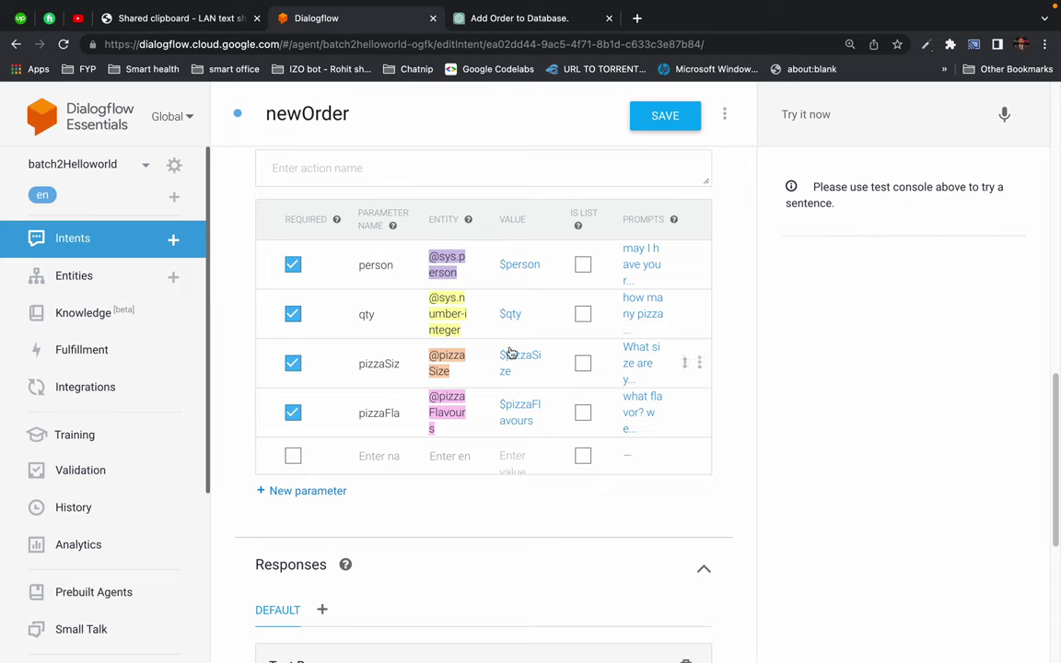
Save the newOrder intent in Dialogflow and switch to server.mjs in the code editor.
click(637, 115)
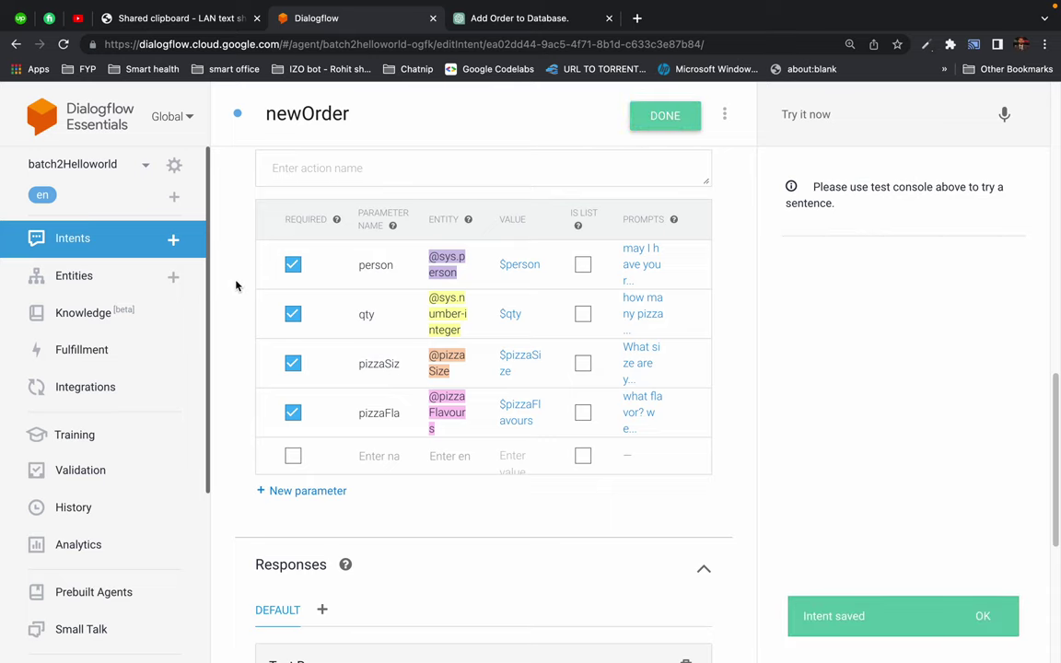
key(super+Tab)
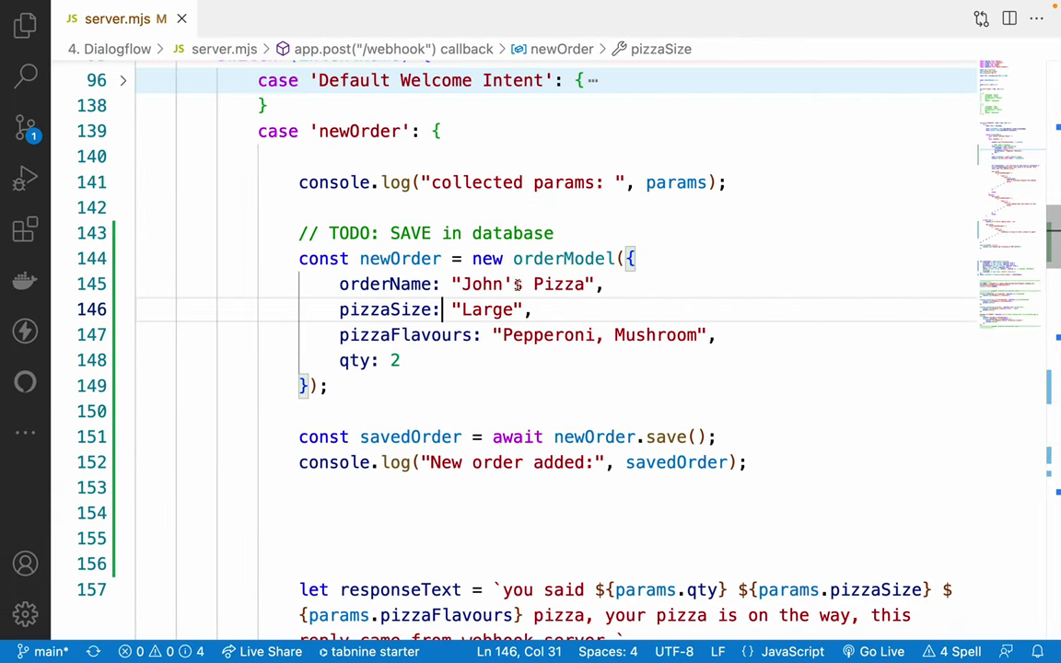
Replace the hardcoded qty value in the newOrder orderModel object with params.qty, copied from the responseText template.
scroll(481, 153, up, 2)
scroll(460, 237, down, 3)
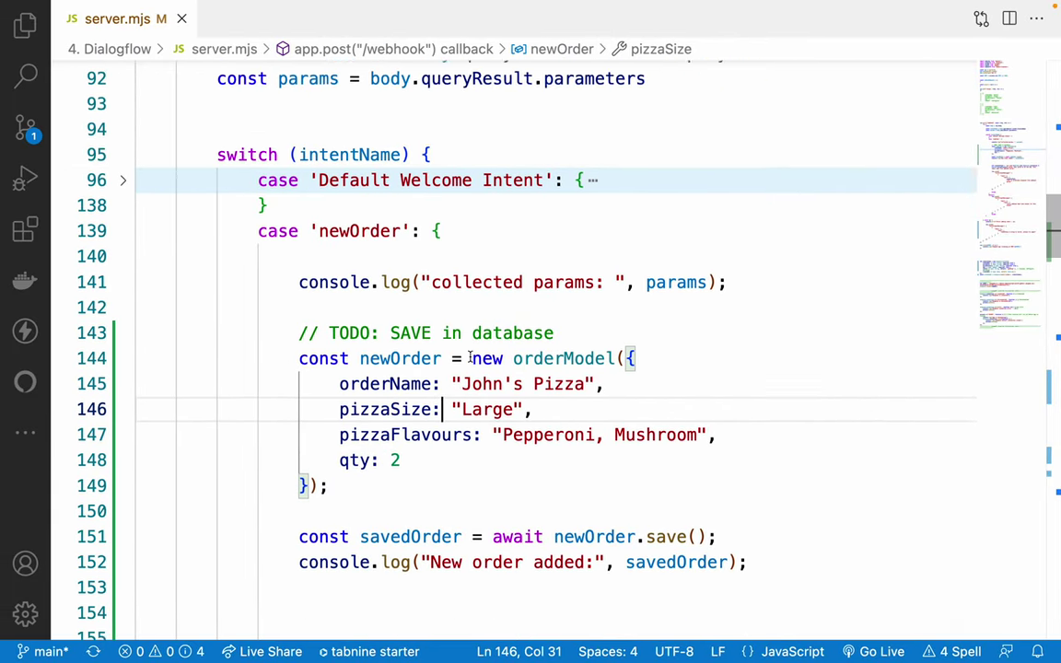
scroll(470, 357, down, 1)
drag(614, 496, 717, 497)
key(ctrl+c)
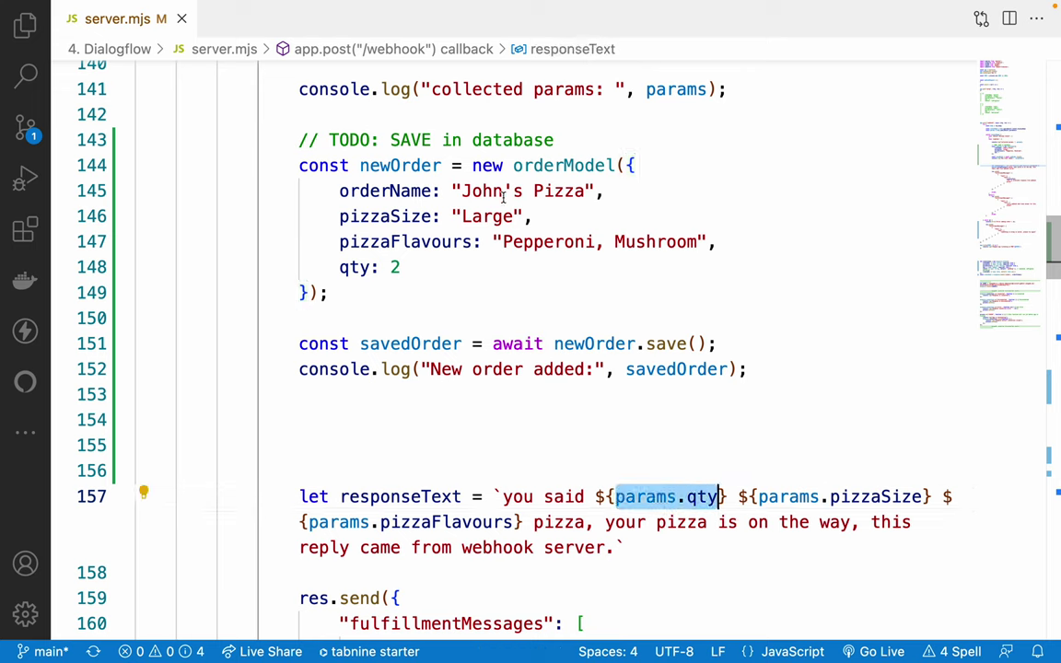
double_click(395, 267)
key(ctrl+v)
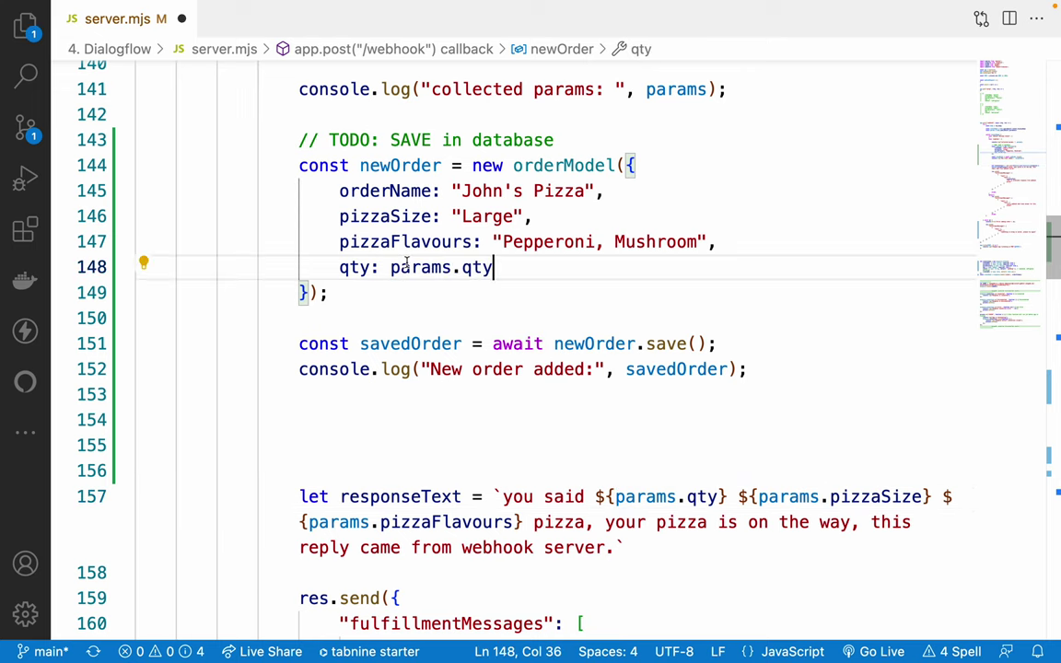
Replace the hardcoded pizzaSize value in the orderModel object with params.pizzaSize and save the file.
drag(758, 496, 923, 496)
key(ctrl+c)
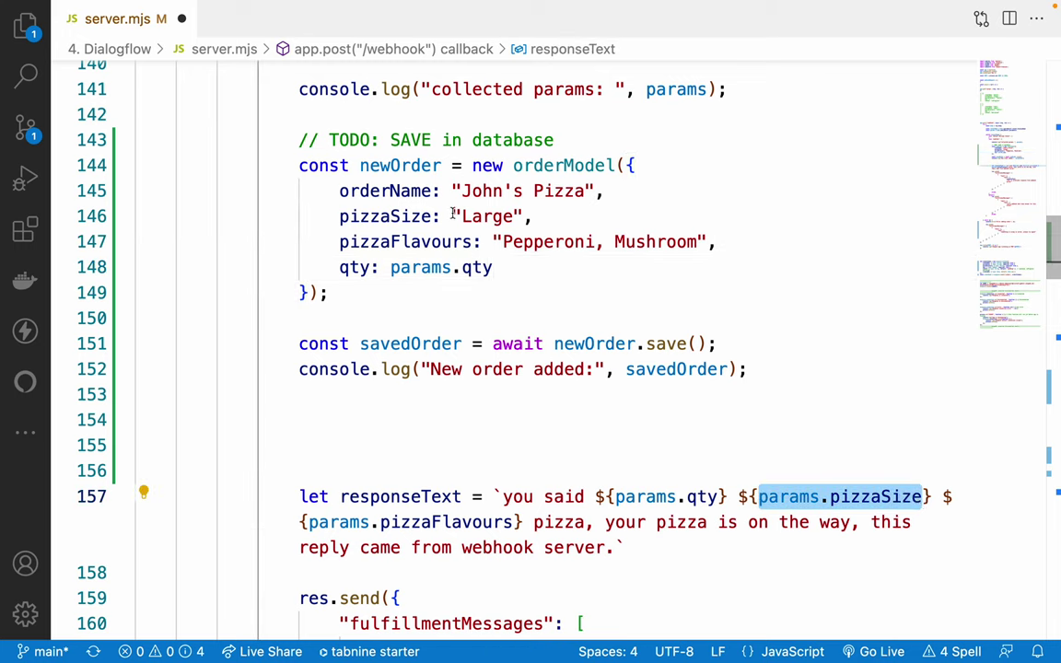
drag(452, 216, 522, 216)
key(ctrl+v)
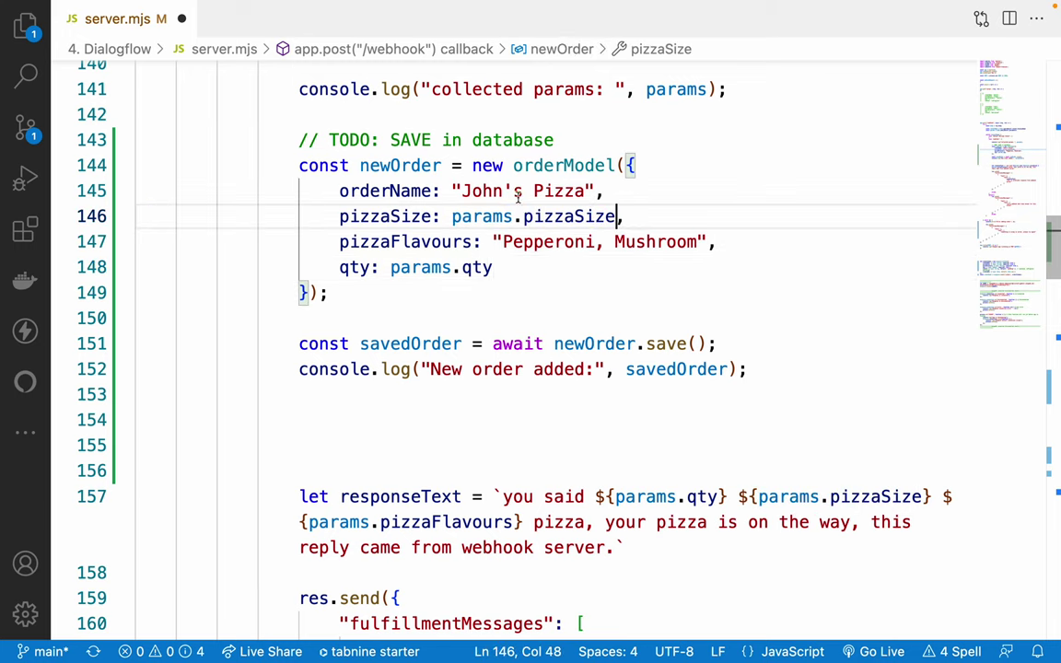
key(ctrl+s)
Replace the hardcoded pizzaFlavours value with params.pizzaFlavours, without template braces or trailing space, and save the file.
scroll(651, 301, down, 2)
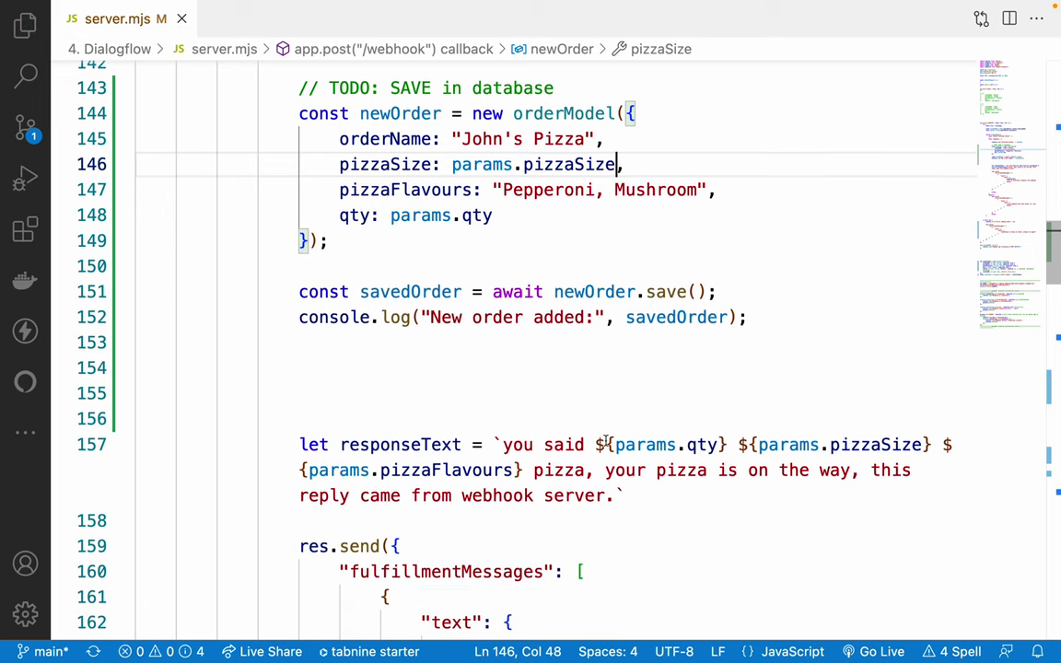
drag(302, 470, 529, 470)
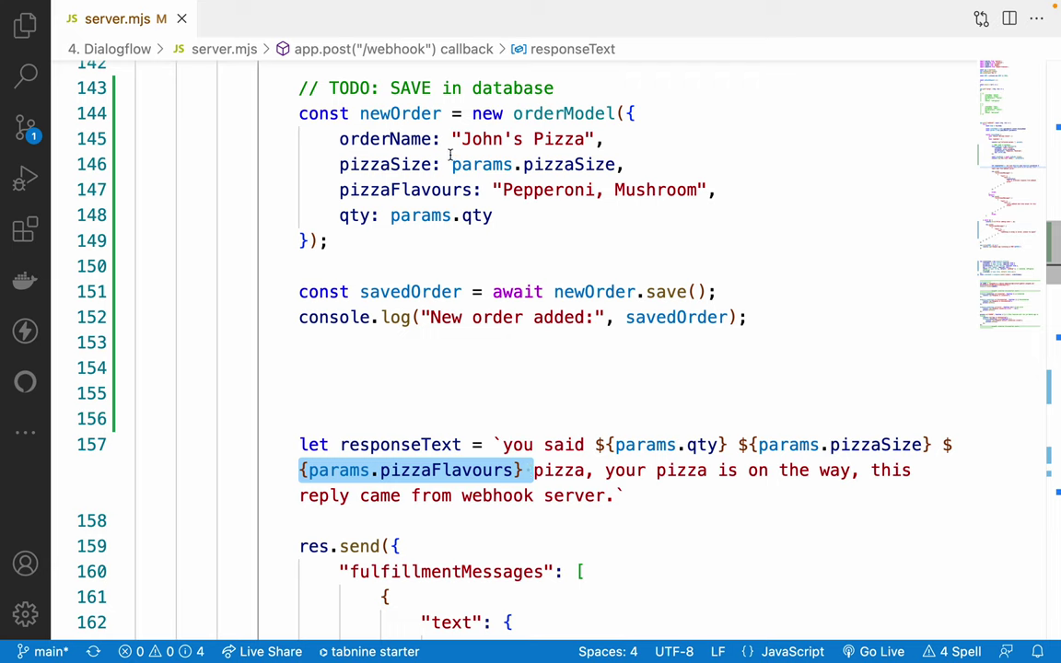
drag(494, 190, 707, 190)
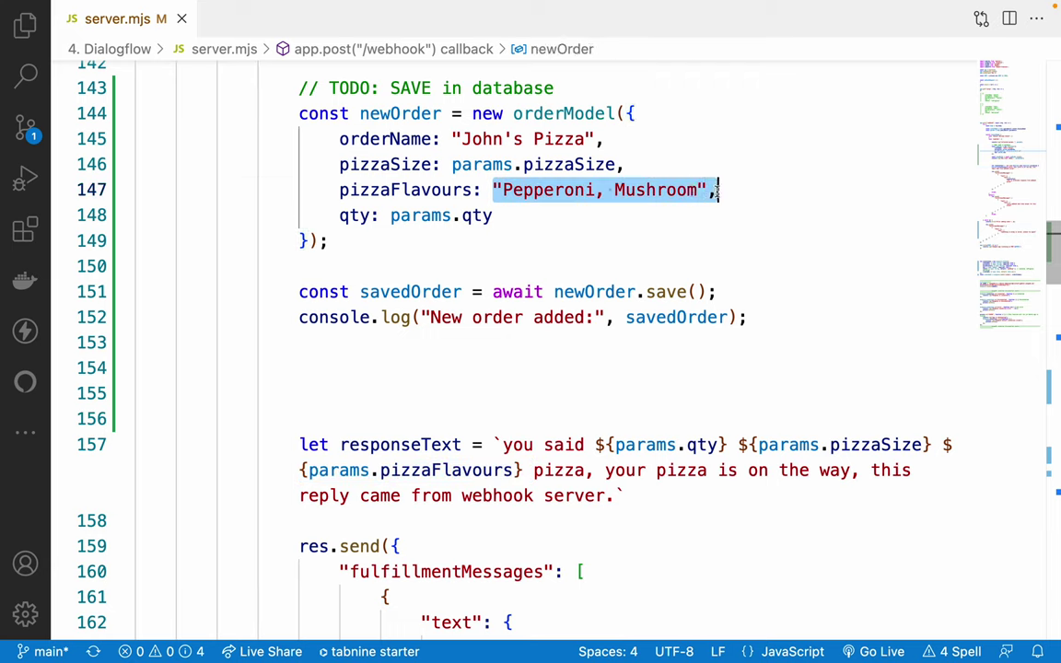
key(ctrl+v)
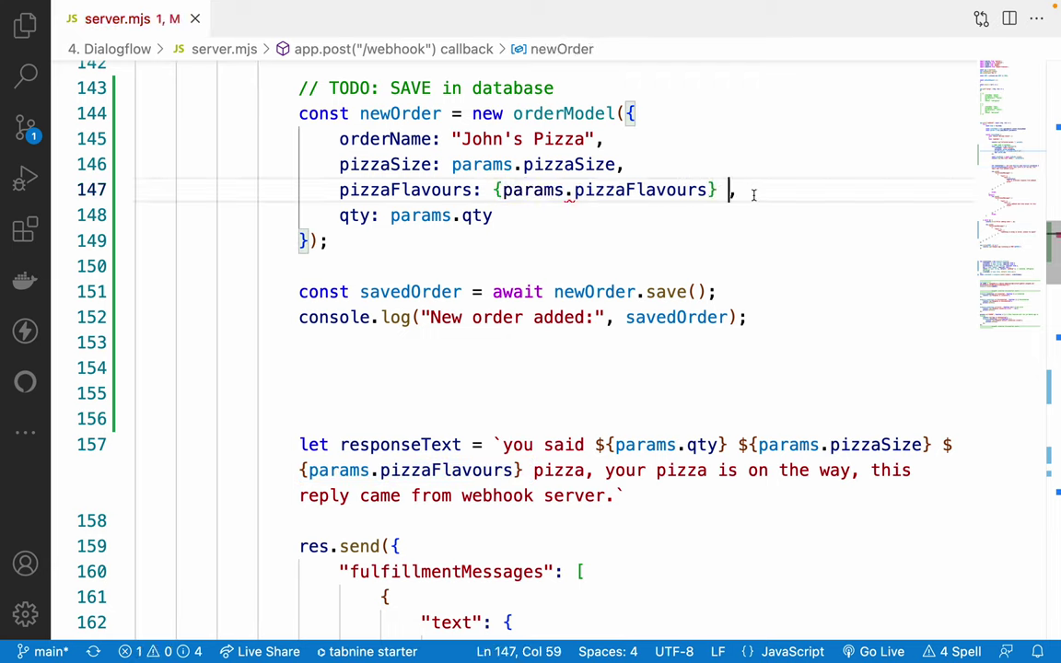
key(BackSpace)
key(BackSpace)
key(alt+Left)
key(alt+Left)
key(BackSpace)
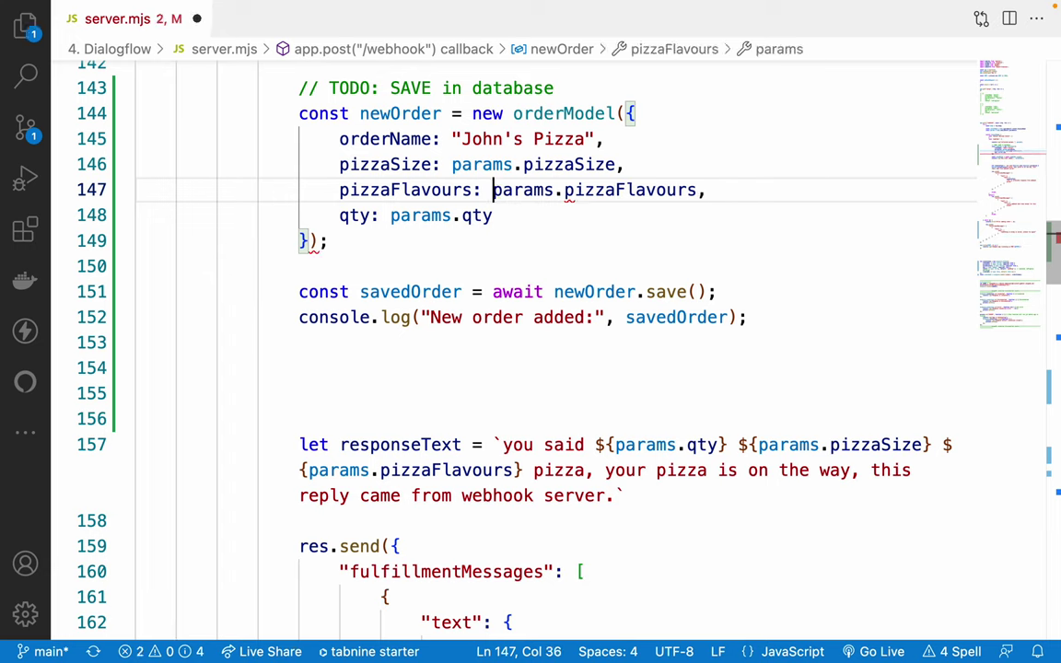
key(ctrl+s)
Delete the "TODO: SAVE in database" comment line and the blank line before the savedOrder declaration, and save the file.
drag(453, 138, 599, 138)
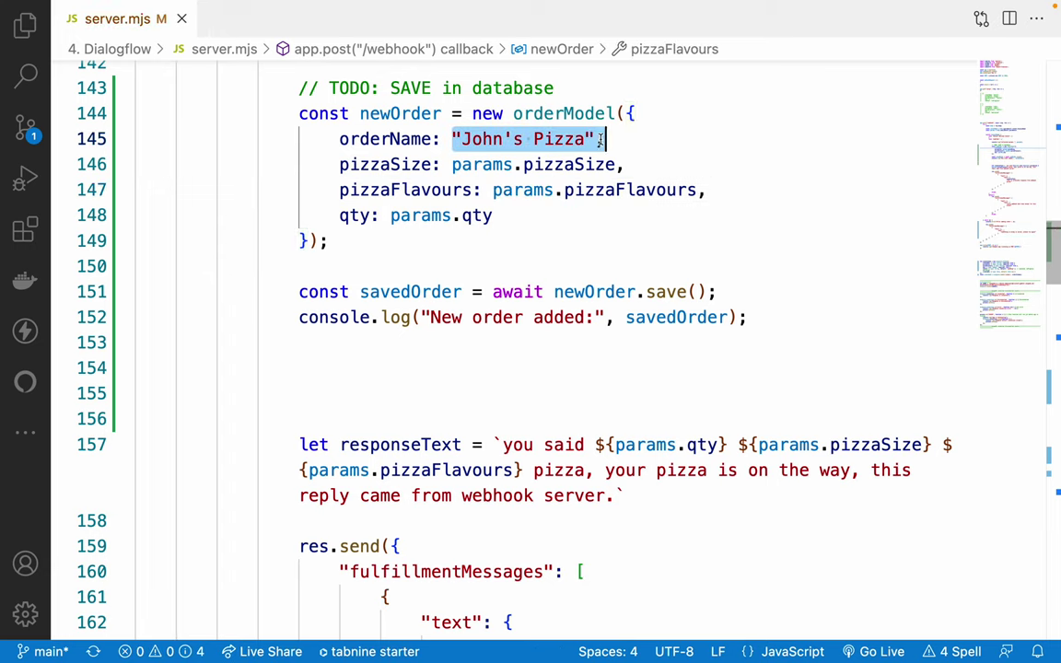
click(607, 138)
scroll(528, 205, up, 2)
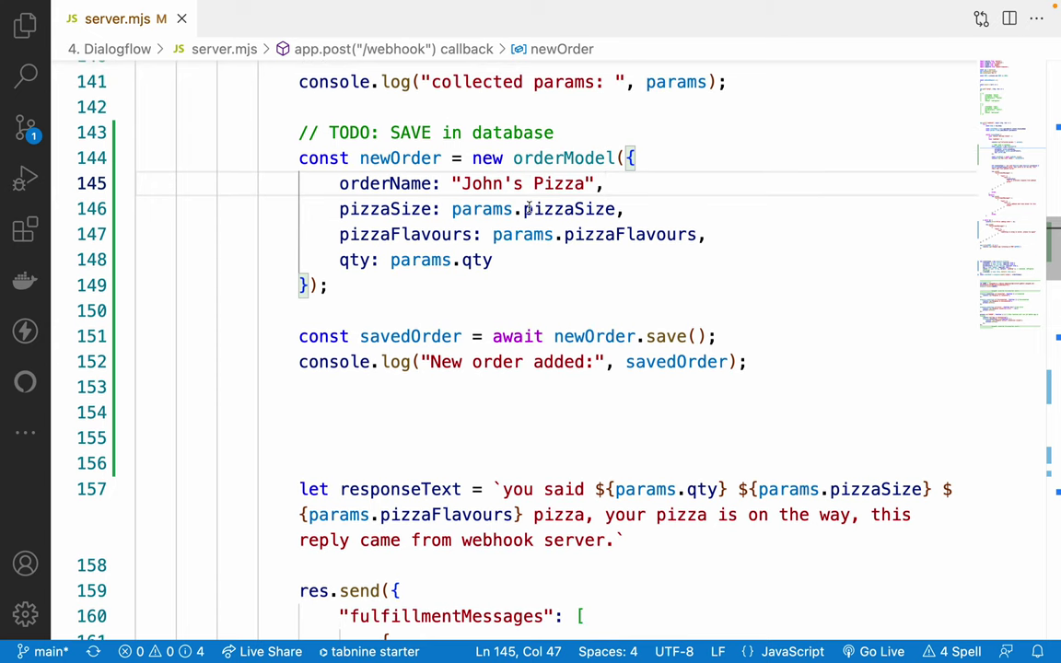
drag(298, 132, 553, 133)
key(BackSpace)
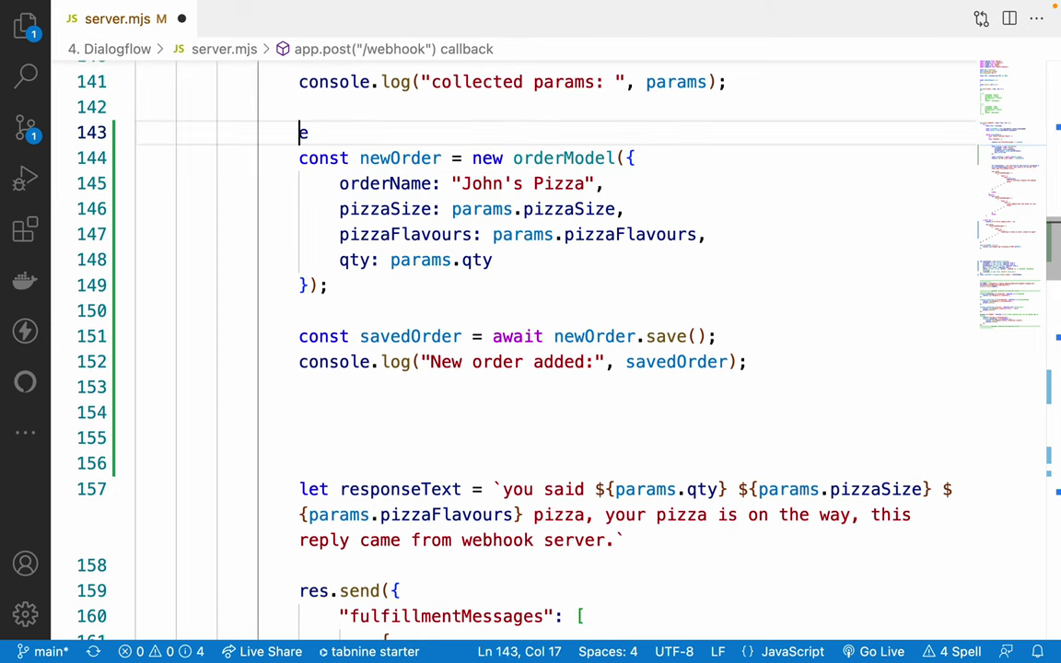
key(Delete)
key(super+shift+k)
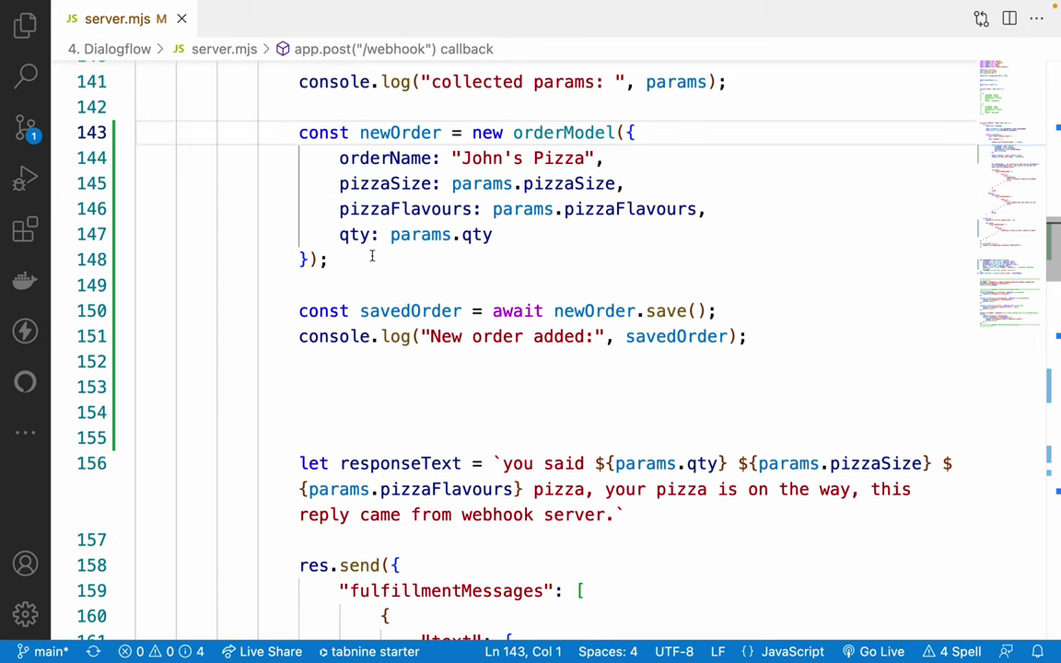
click(328, 293)
key(BackSpace)
key(super+s)
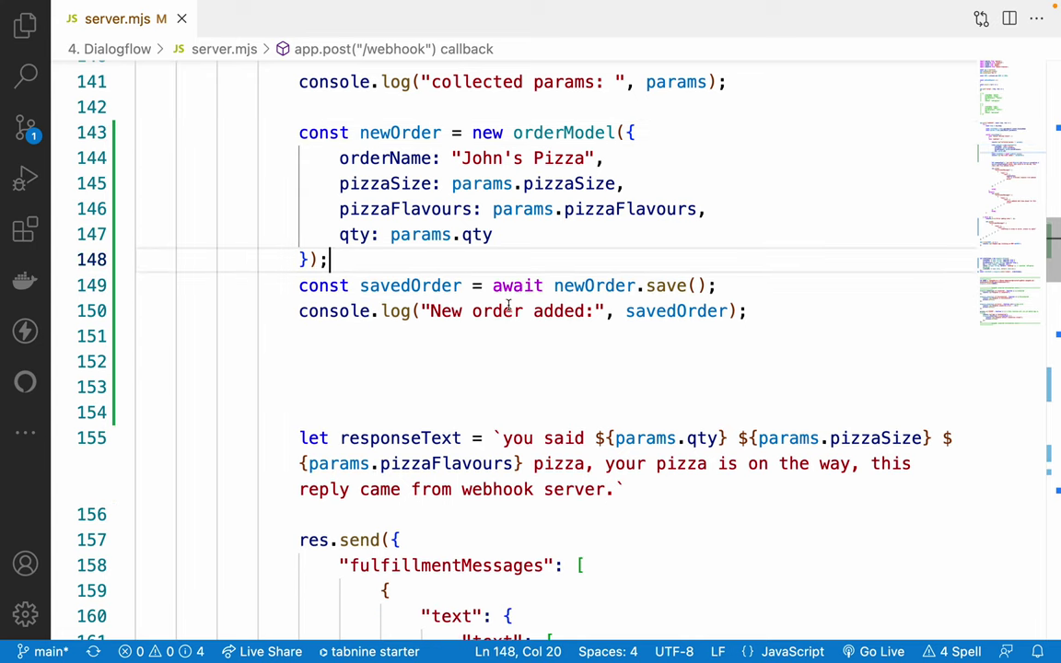
Remove one blank line above the responseText declaration in the newOrder case and save the file.
scroll(502, 364, up, 2)
double_click(515, 373)
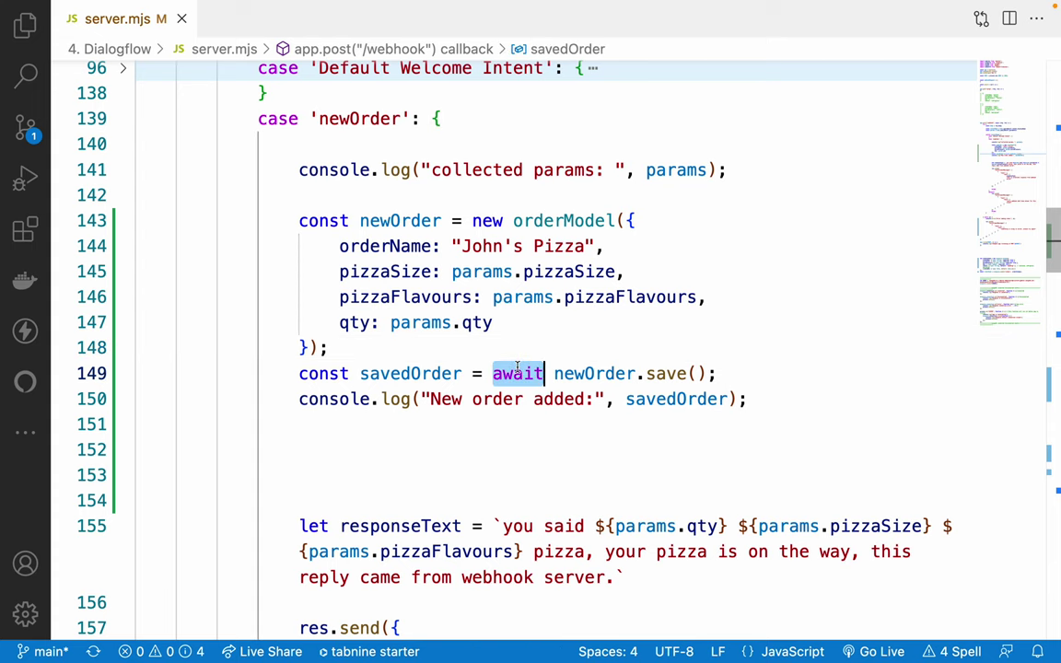
scroll(516, 368, up, 5)
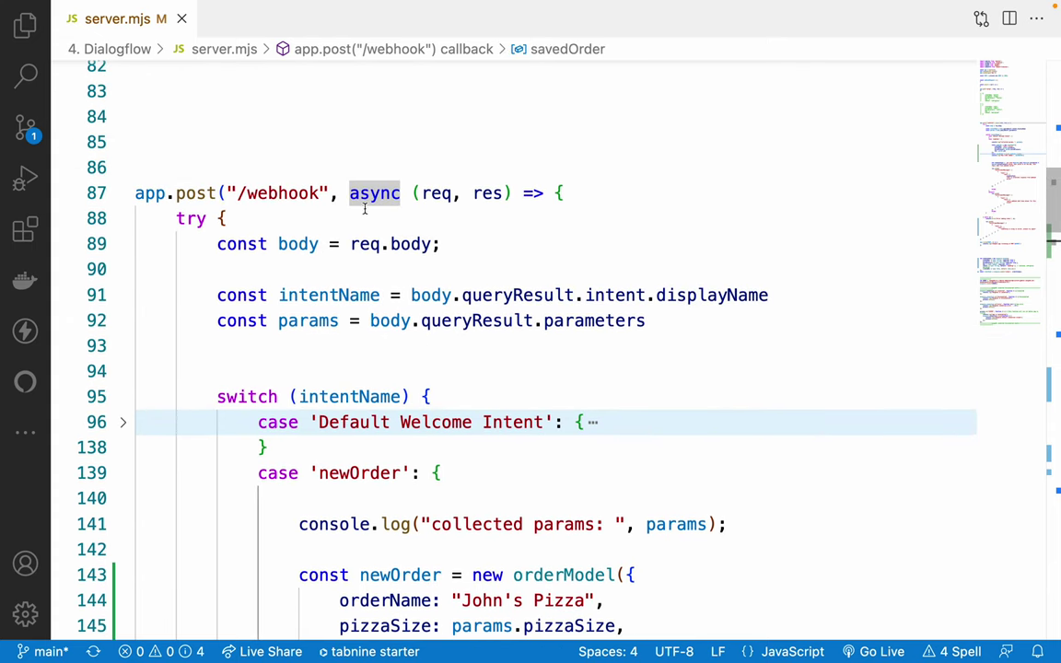
scroll(438, 355, down, 6)
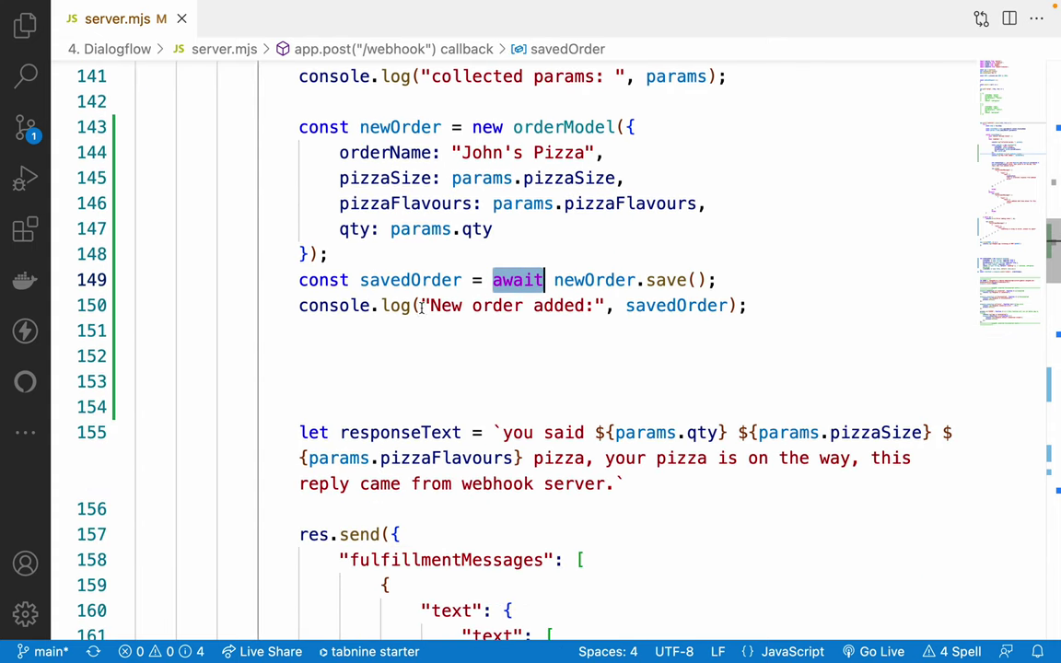
drag(342, 305, 658, 305)
click(675, 307)
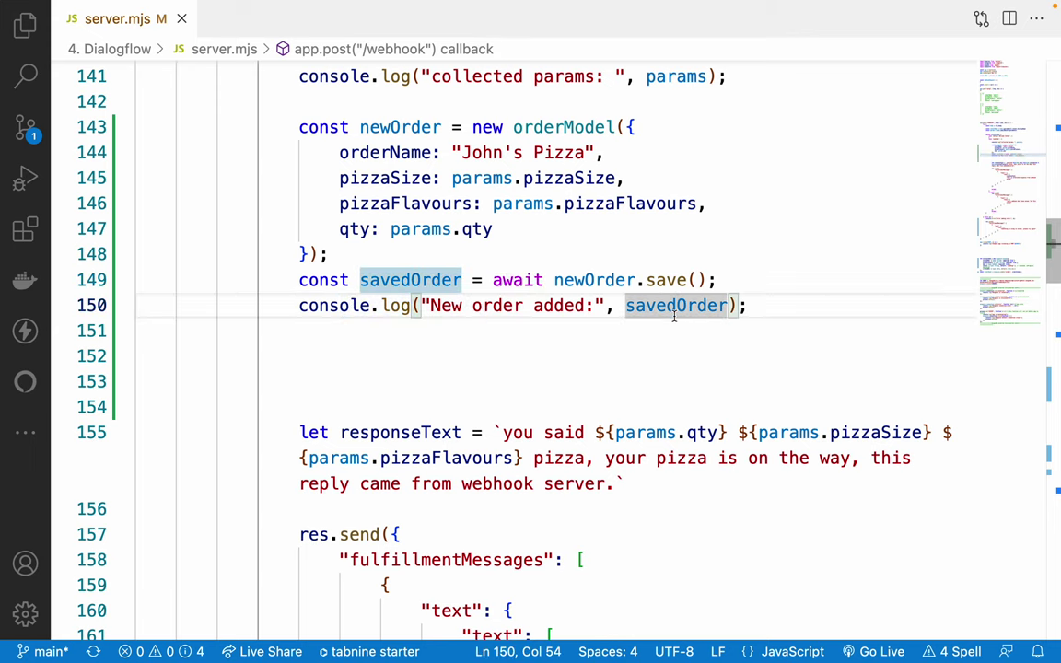
click(333, 399)
key(BackSpace)
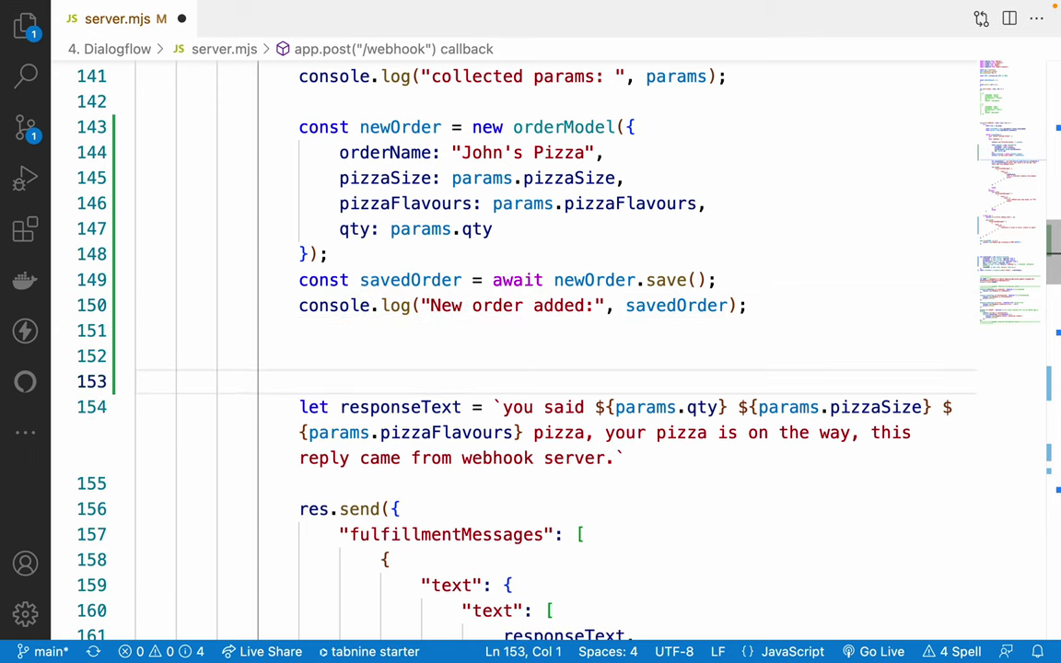
key(super+s)
Duplicate the "collected params: " console.log line at the start of the newOrder case.
double_click(393, 152)
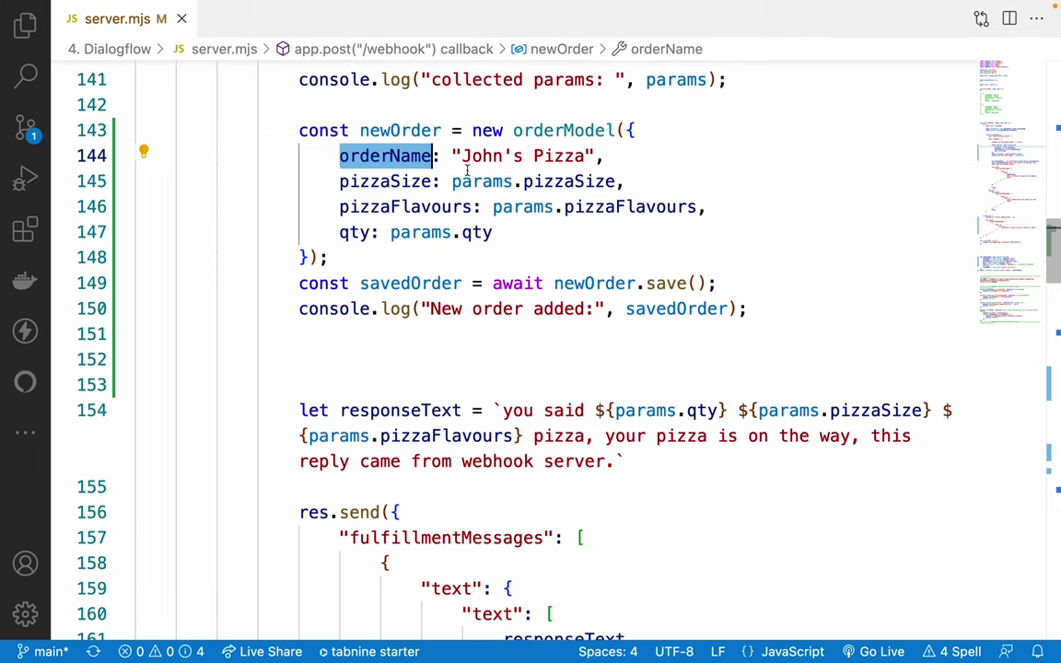
scroll(467, 170, up, 1)
click(651, 145)
key(shift+alt+Down)
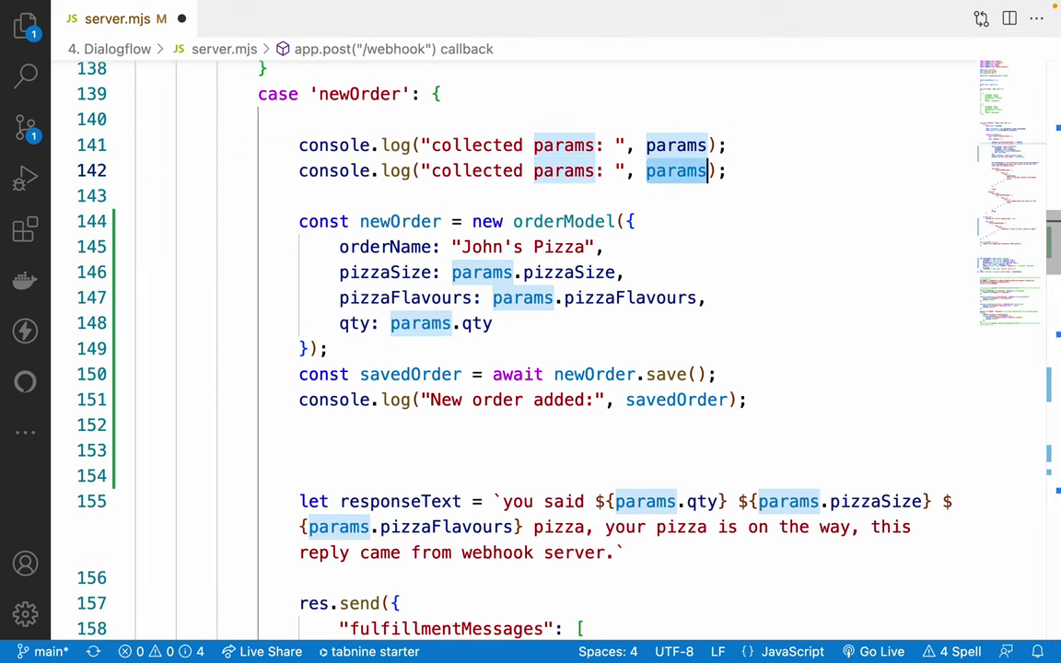
Copy the person parameter name from the Dialogflow intent, make the duplicated log line output params.person, and save the file.
key(super+Tab)
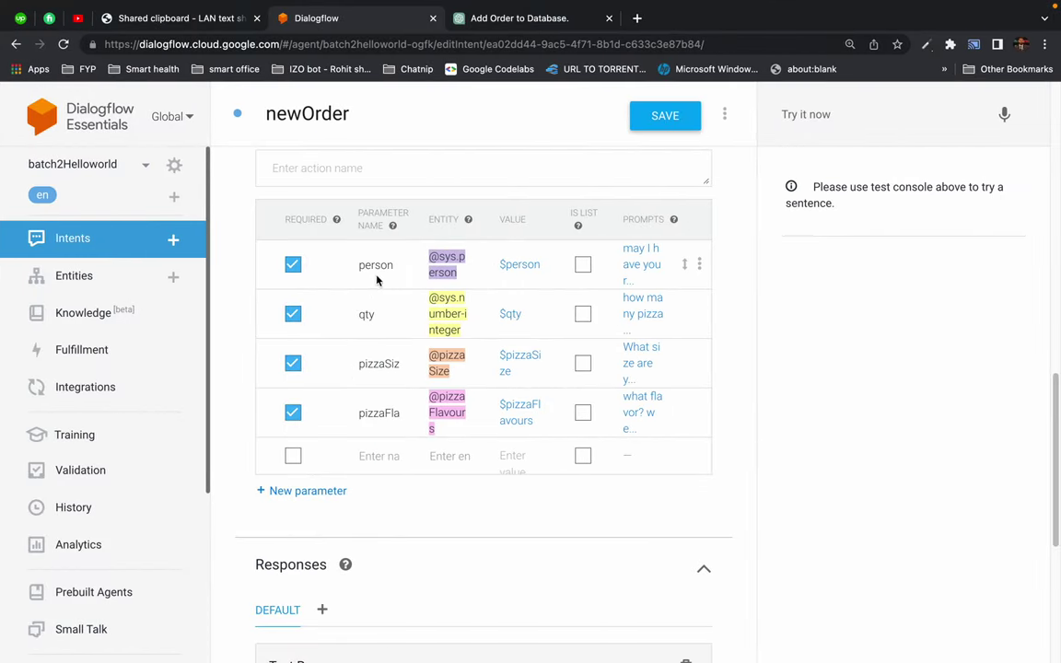
double_click(374, 265)
key(ctrl+c)
key(super+Tab)
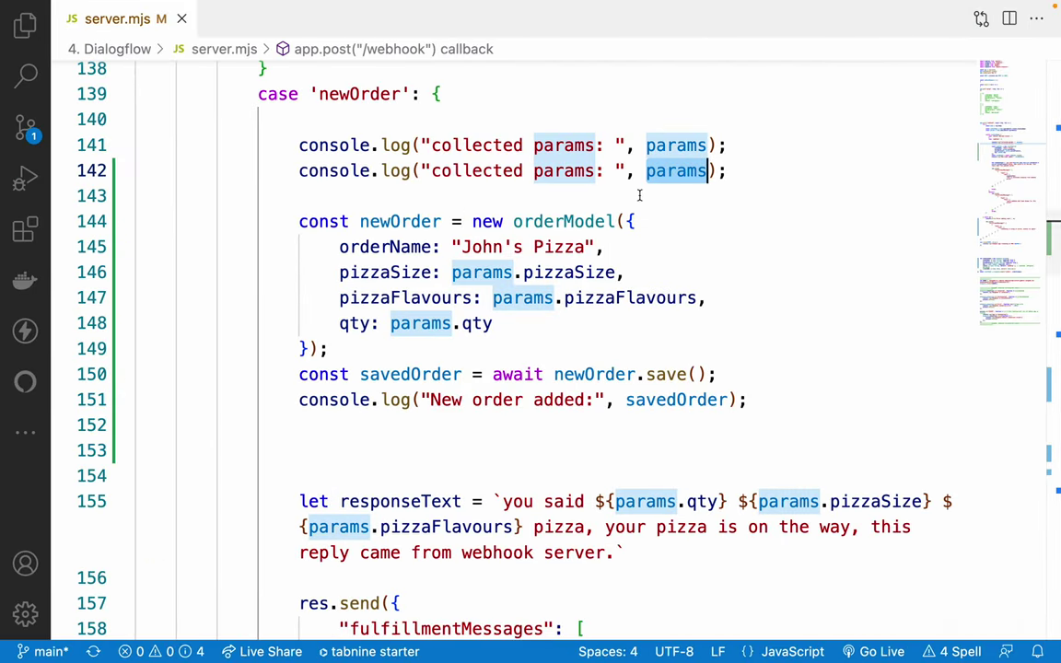
text(.)
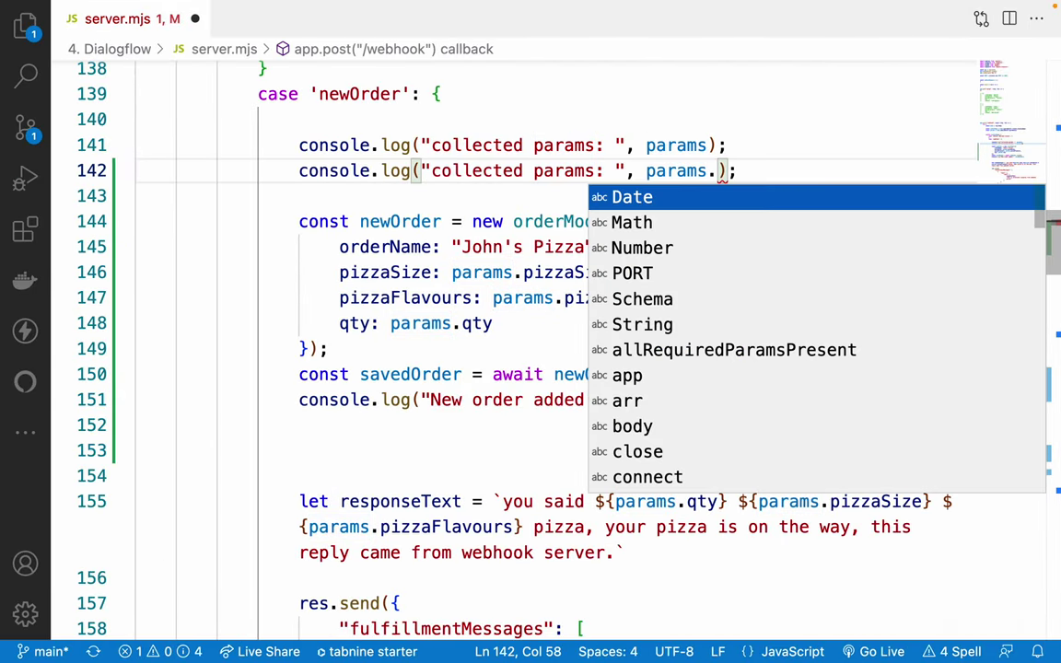
key(ctrl+v)
key(ctrl+s)
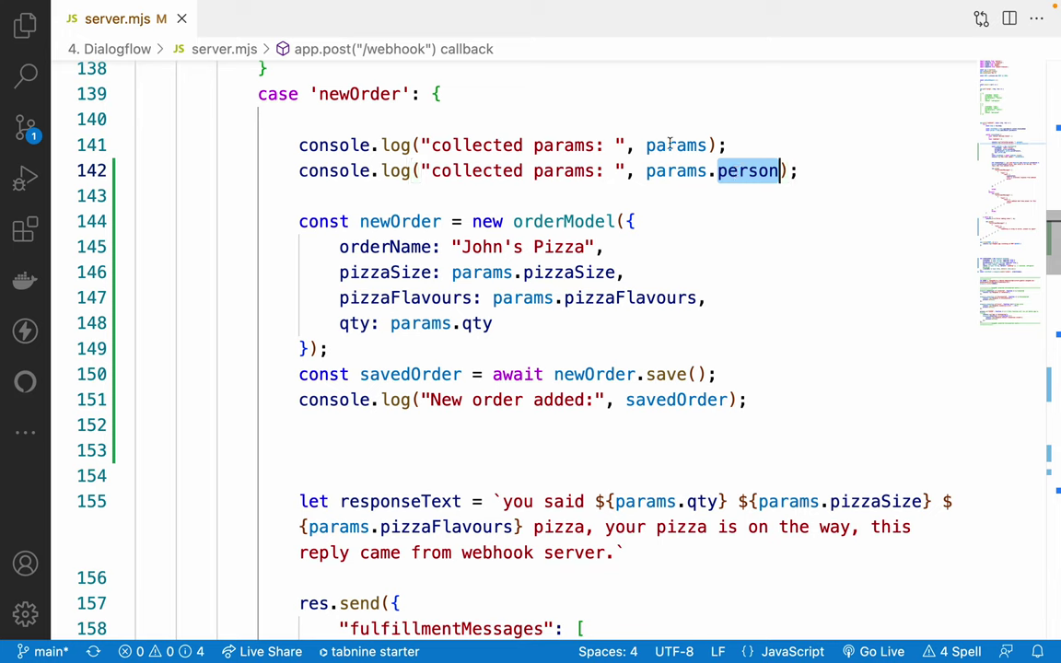
drag(671, 145, 734, 170)
click(734, 170)
click(673, 171)
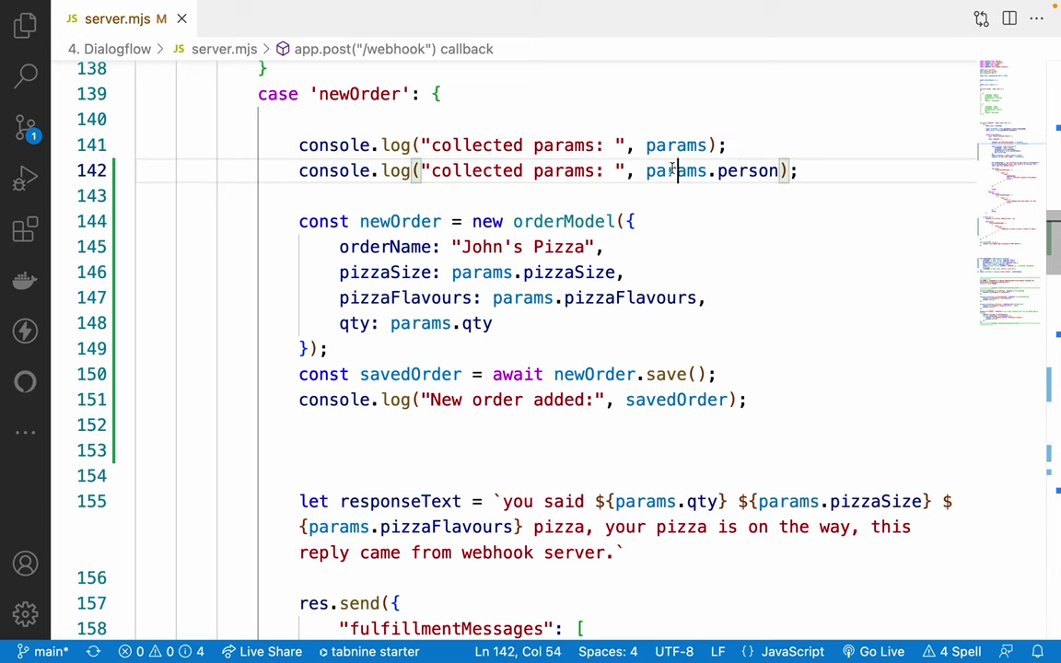
click(749, 151)
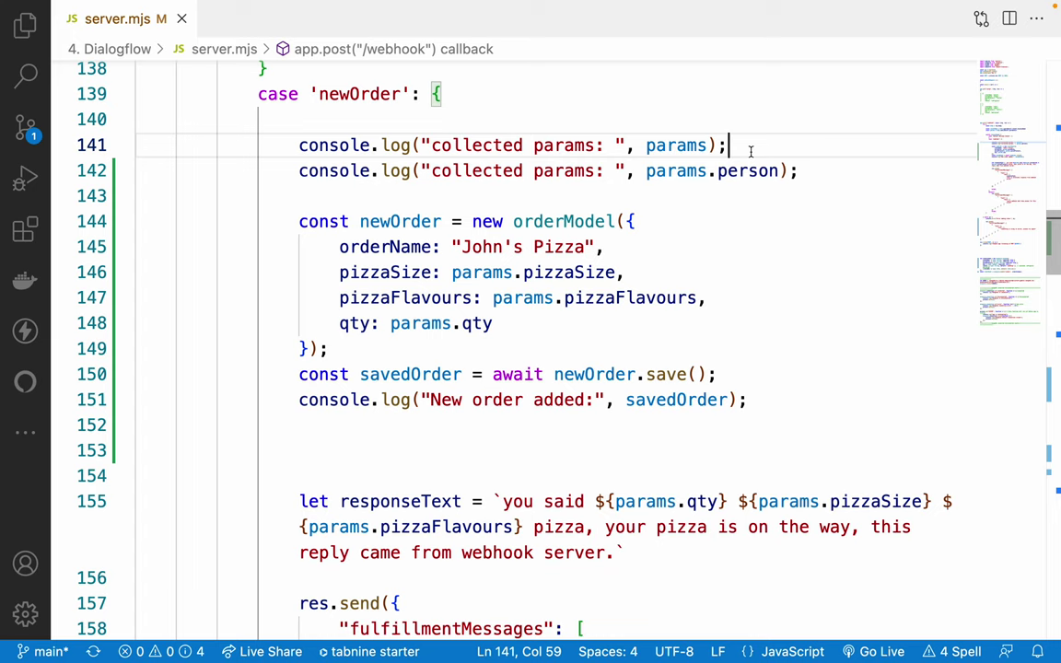
click(709, 215)
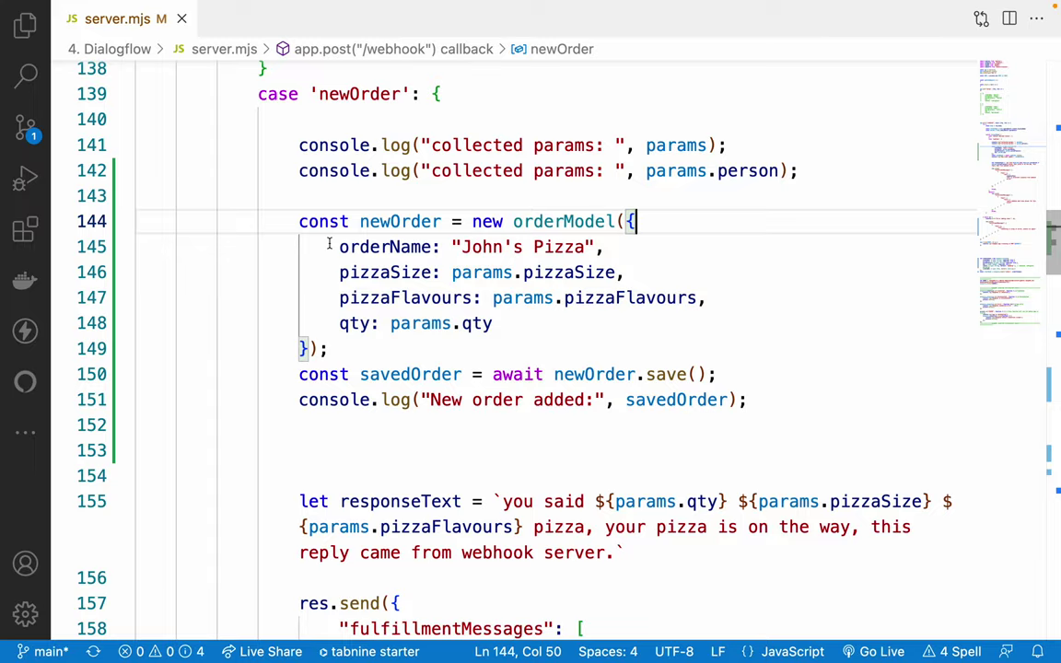
key(super+Tab)
click(828, 105)
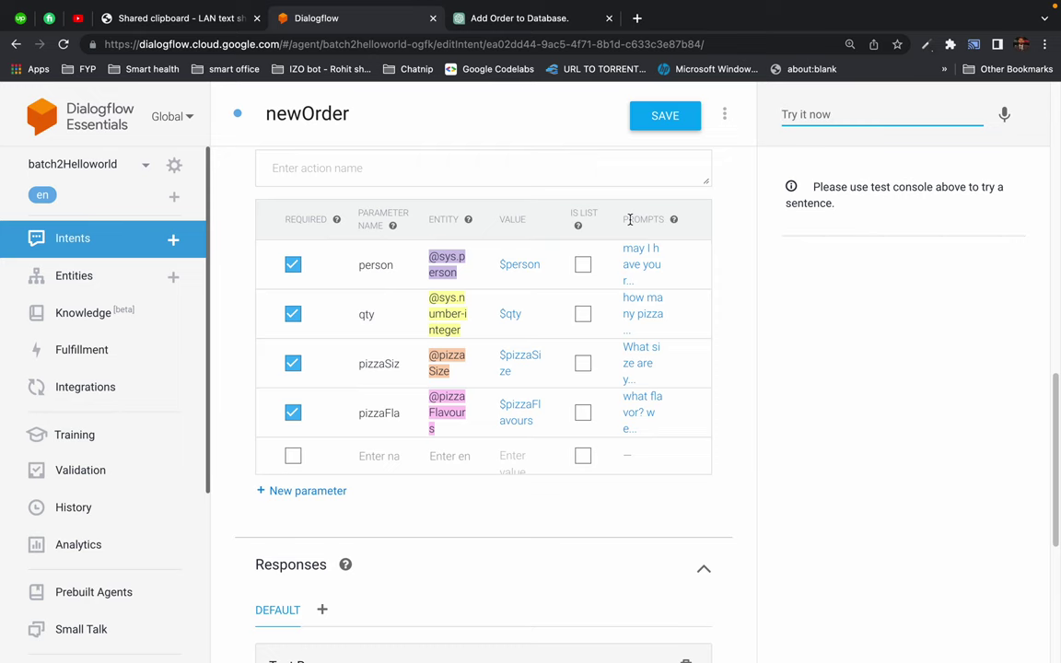
Return to the code editor and start the development server in its terminal with "npm run dev".
key(super+Tab)
key(ctrl+grave)
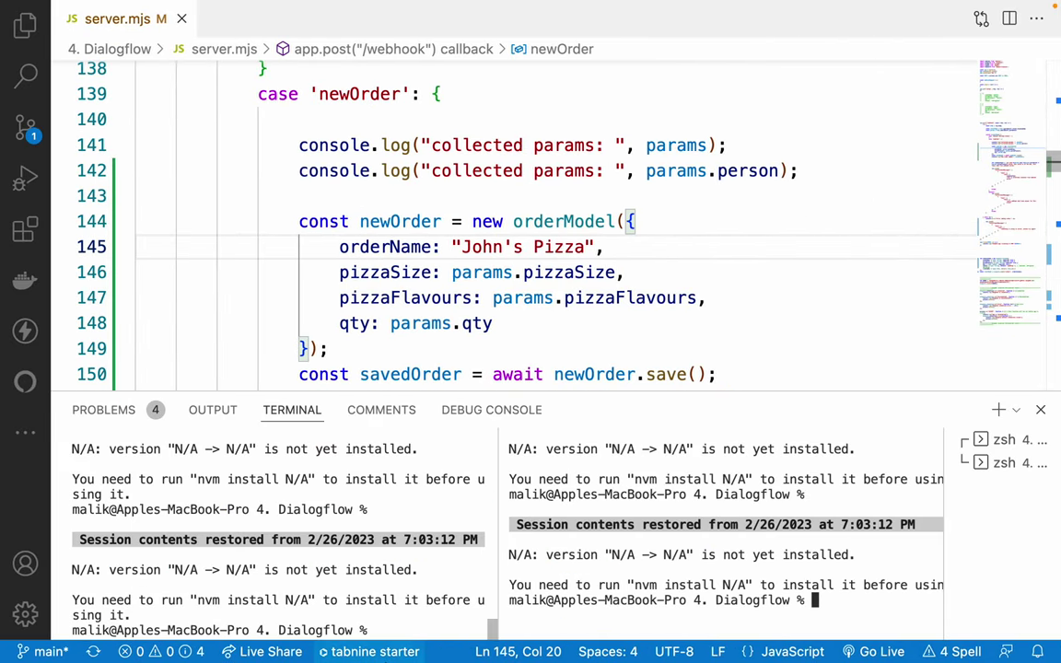
text(npm run dev)
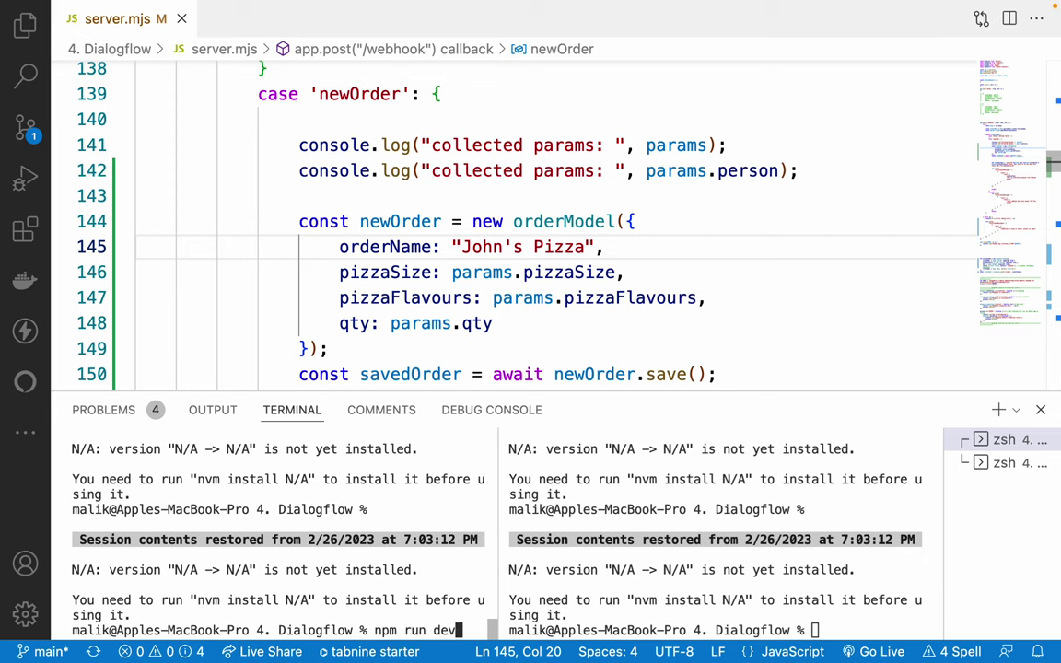
key(Return)
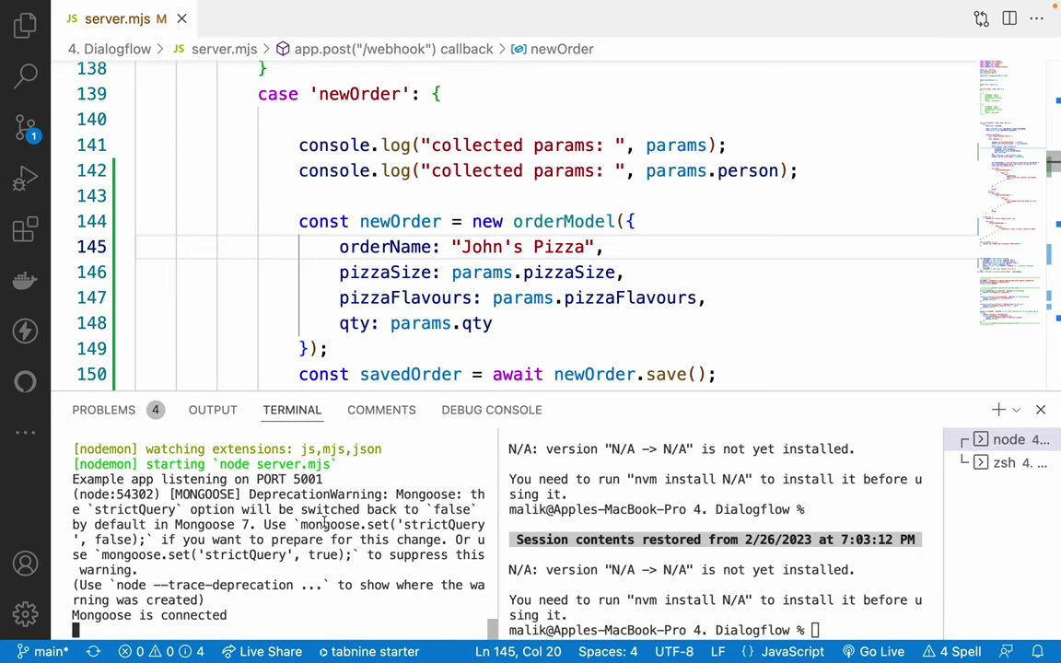
Start an ngrok tunnel to the server in the second terminal with "ngrok http 5001".
click(692, 543)
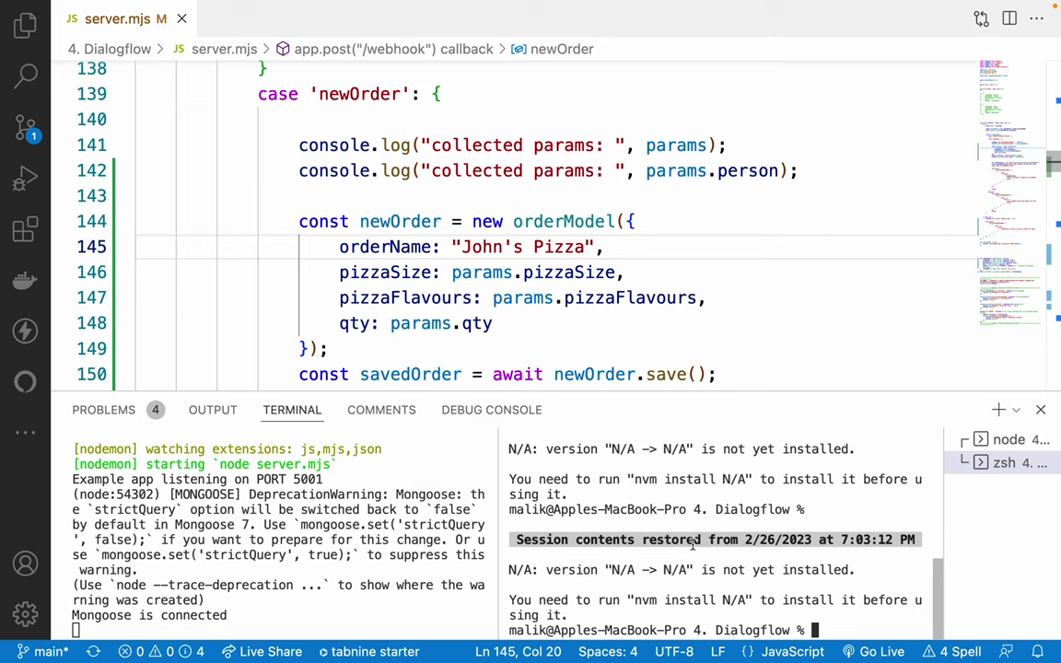
text(ngrok http)
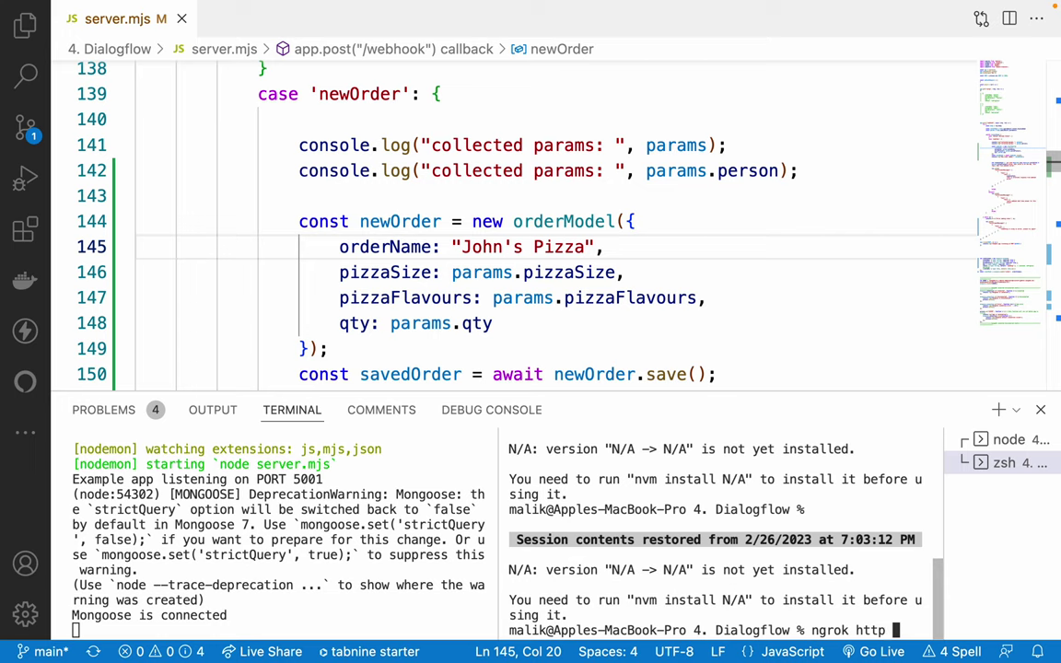
text( 5001)
key(Return)
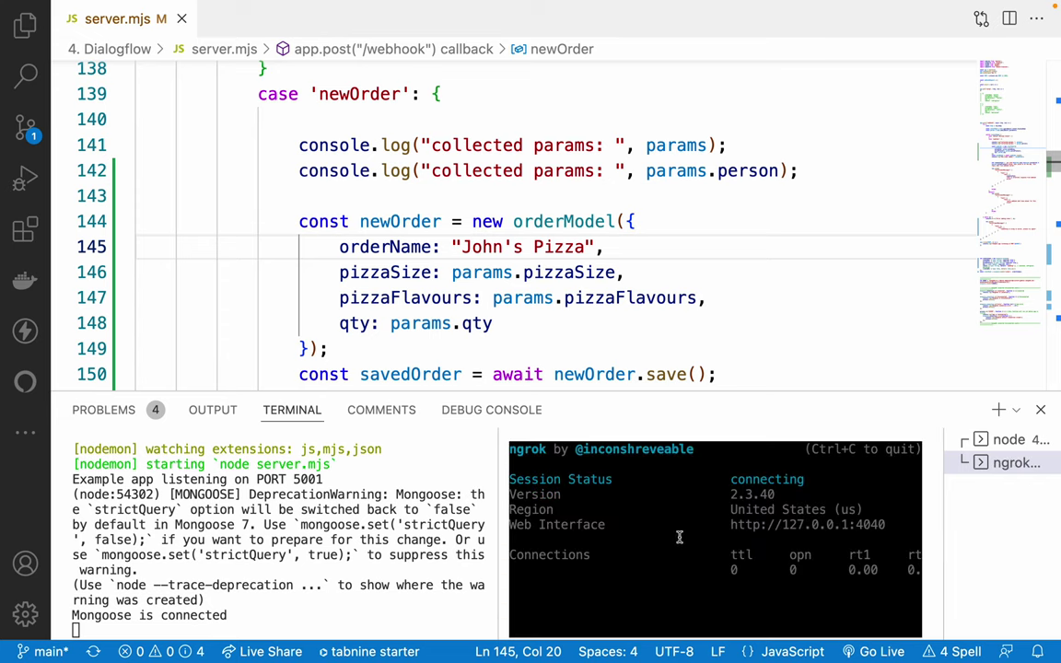
Widen the ngrok terminal and copy its https forwarding URL.
drag(502, 529, 415, 531)
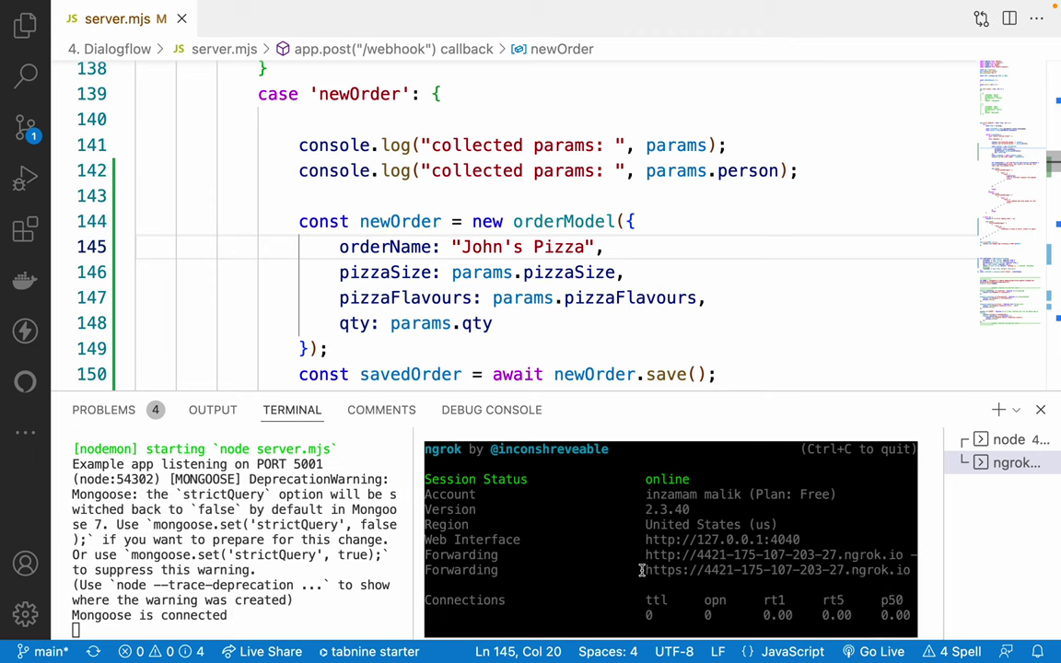
drag(644, 569, 912, 571)
key(ctrl+c)
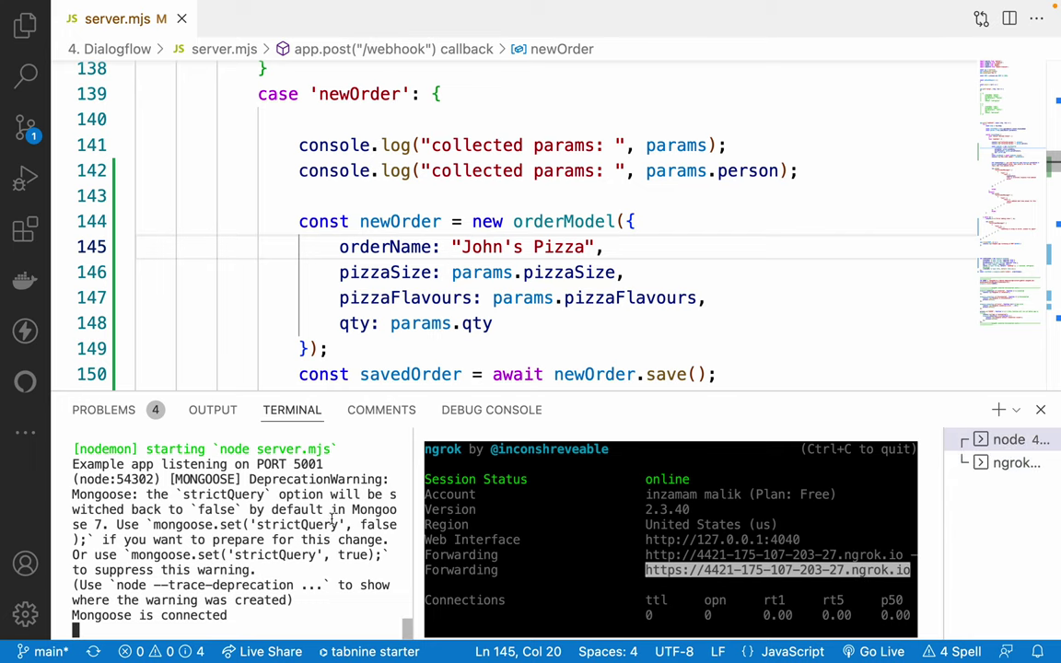
key(super+Tab)
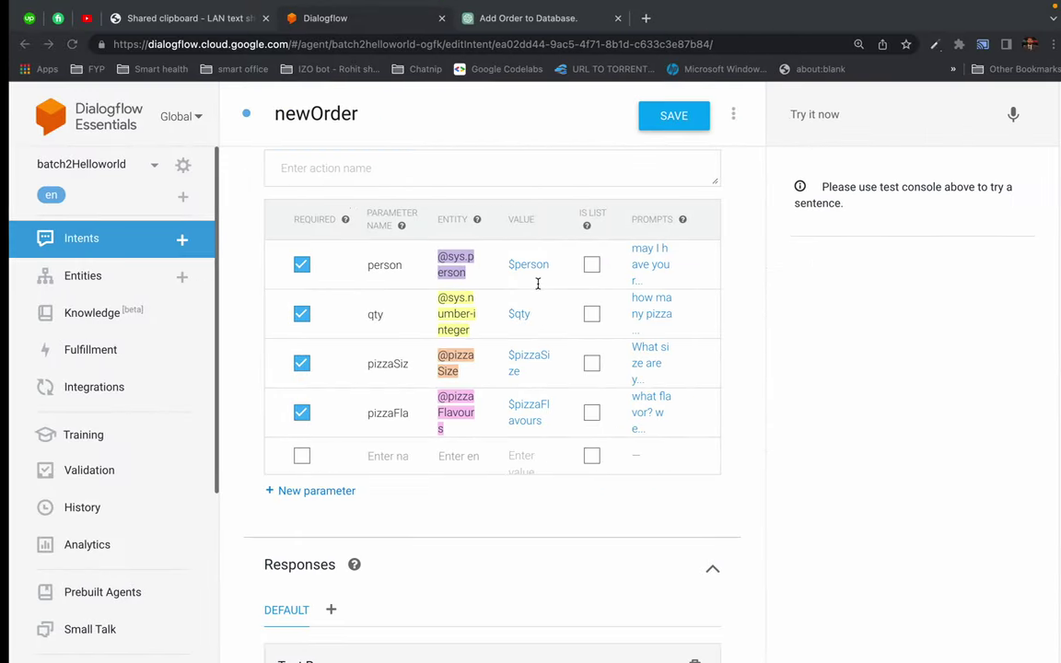
key(super+Tab)
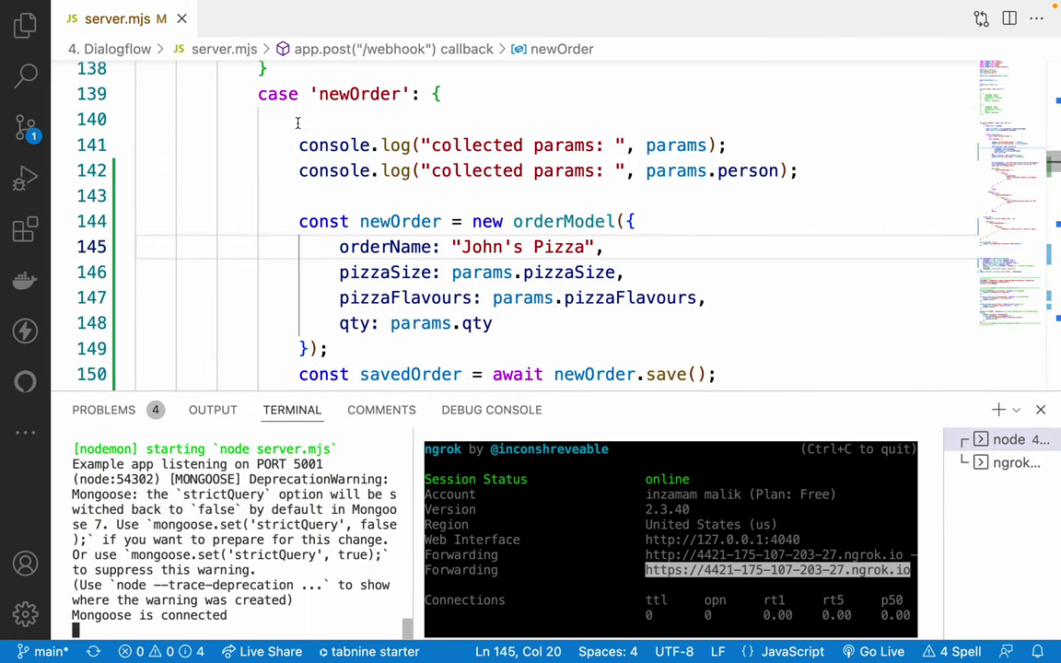
drag(296, 123, 605, 290)
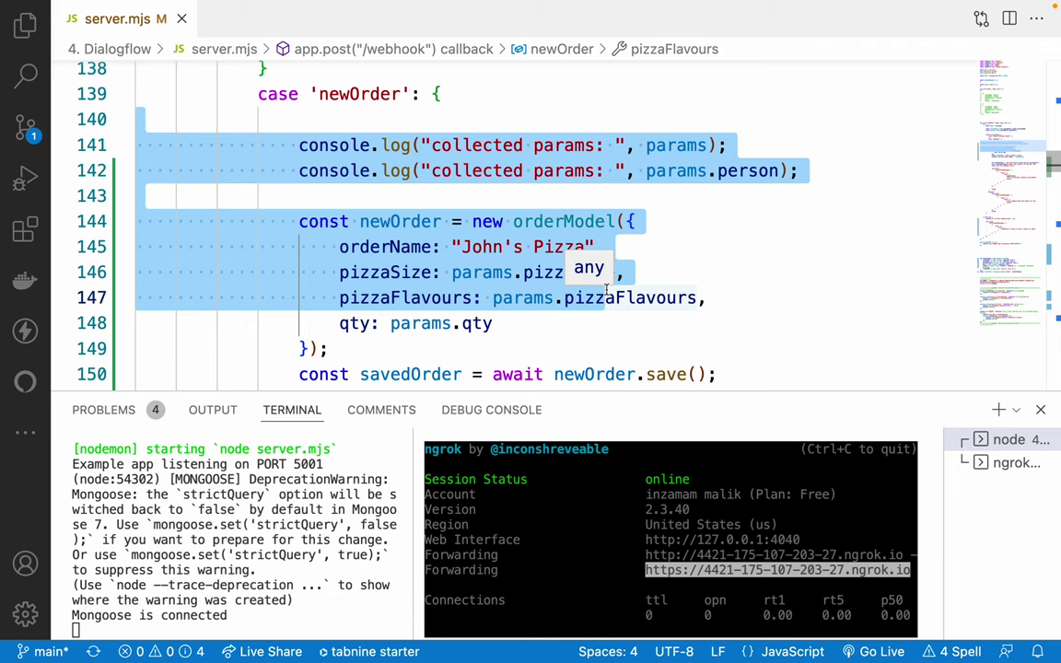
click(327, 95)
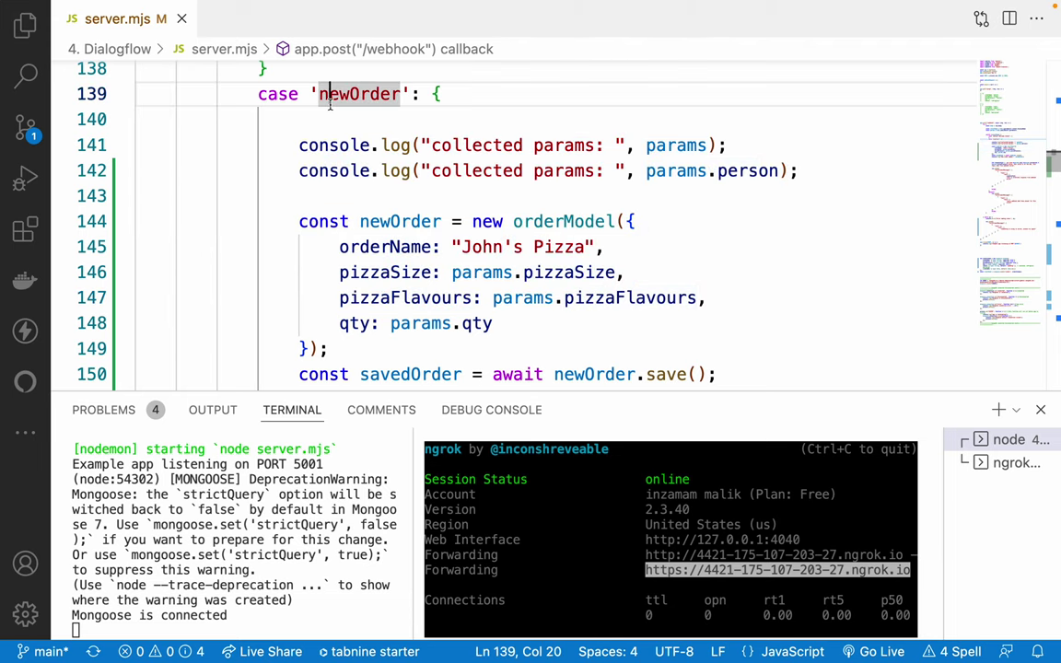
key(super+Tab)
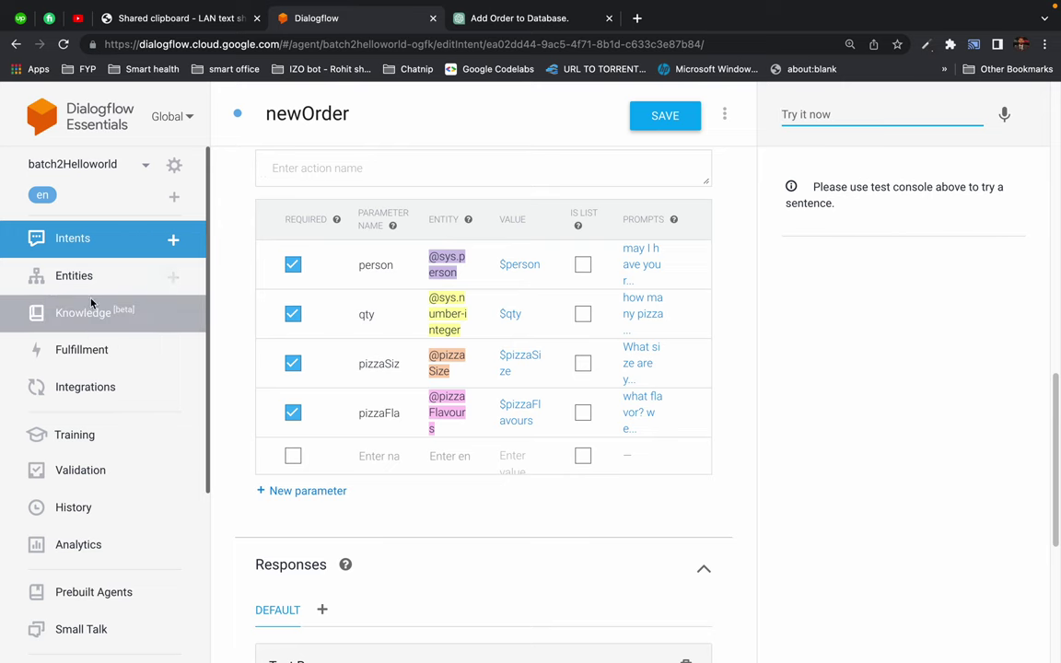
click(82, 349)
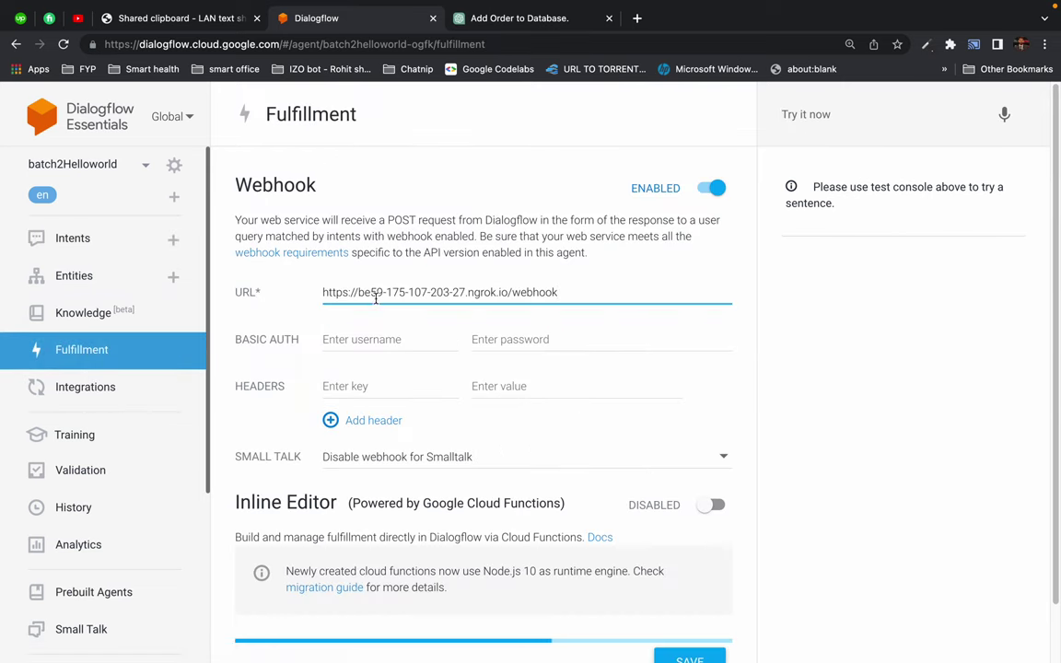
double_click(374, 293)
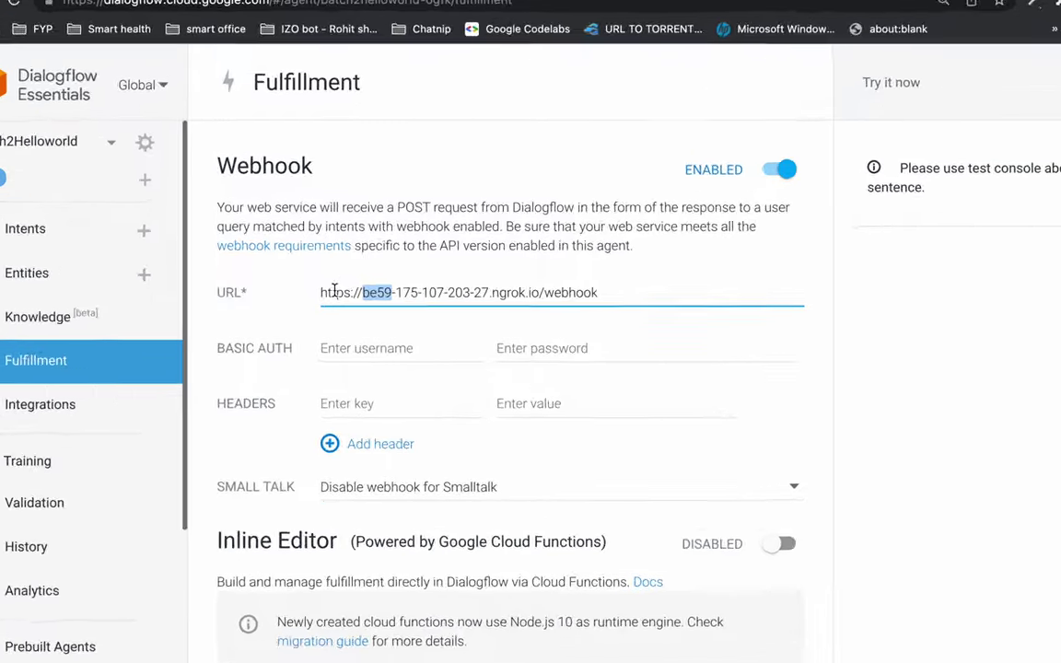
click(320, 293)
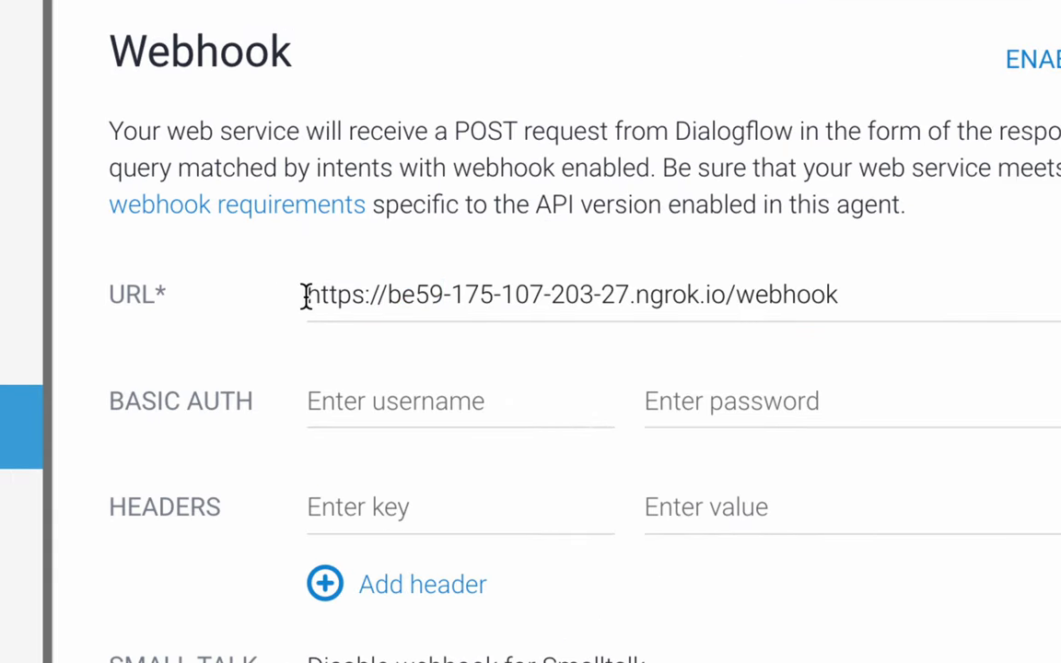
drag(305, 295, 721, 301)
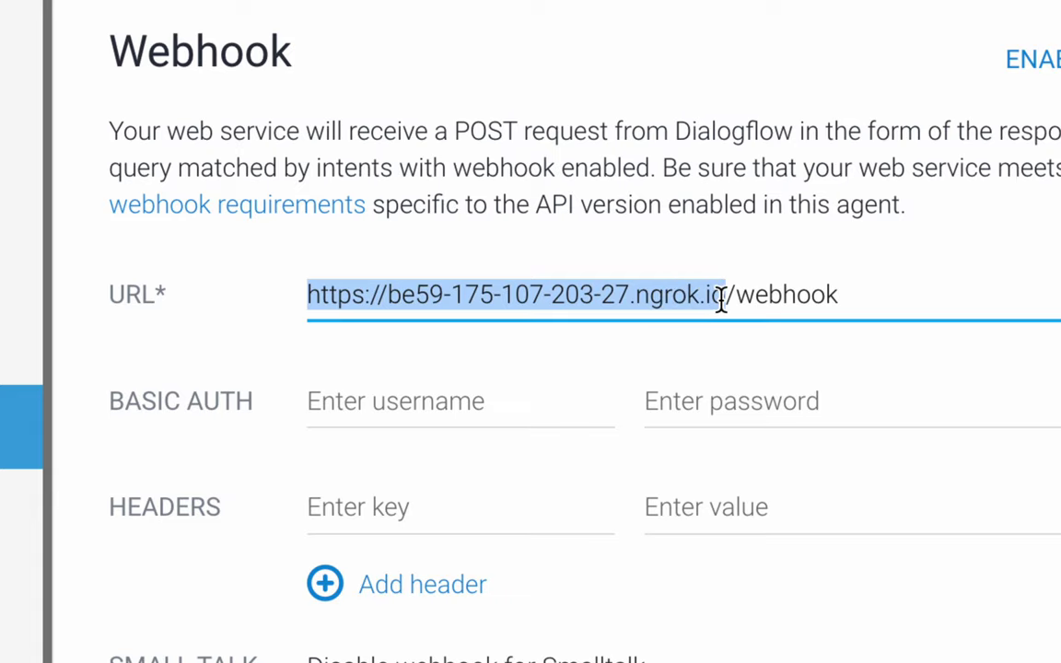
key(ctrl+v)
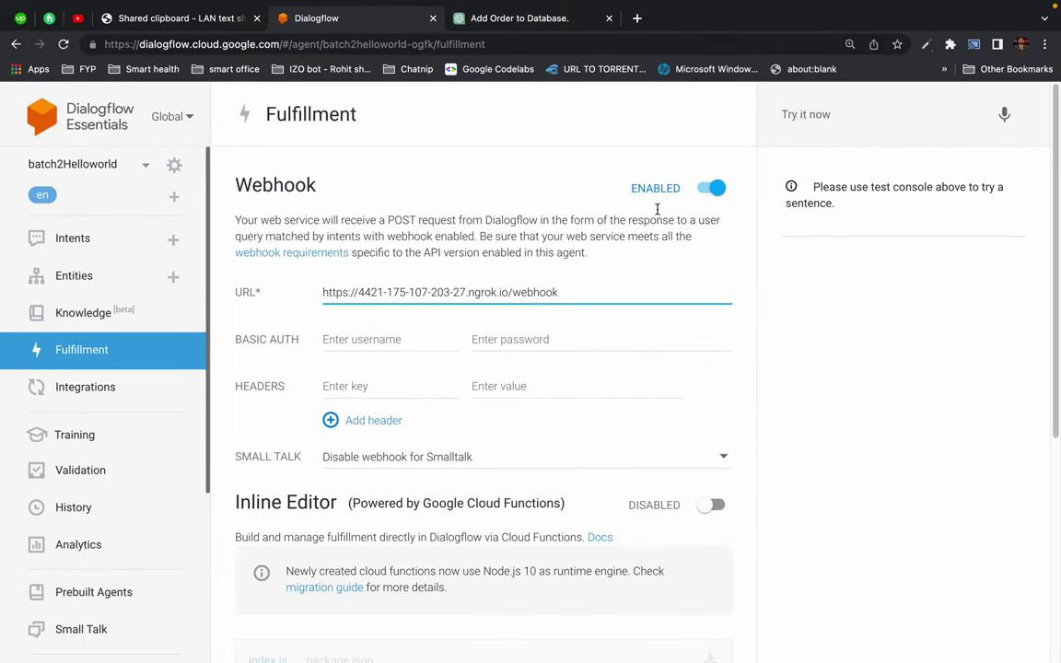
scroll(656, 209, down, 5)
click(690, 601)
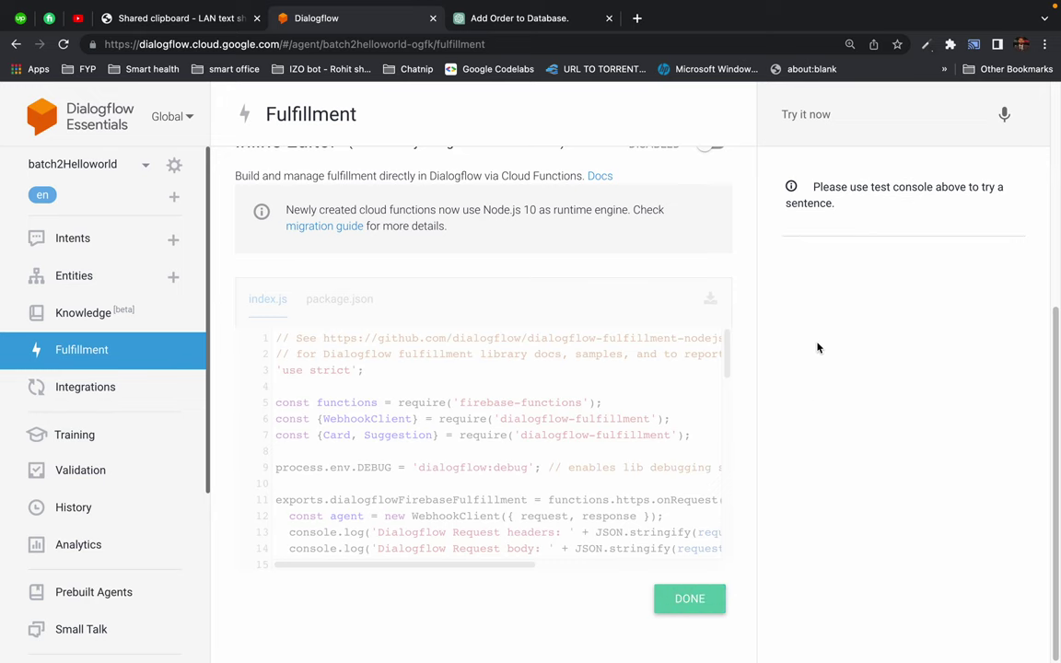
scroll(816, 348, up, 5)
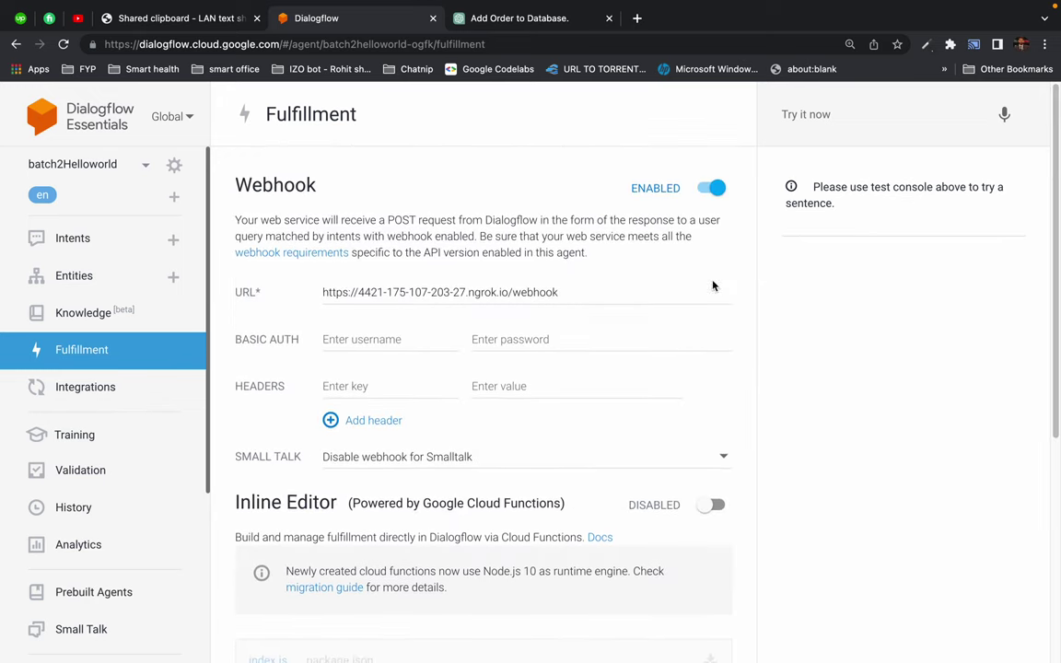
scroll(644, 276, up, 1)
scroll(516, 495, down, 5)
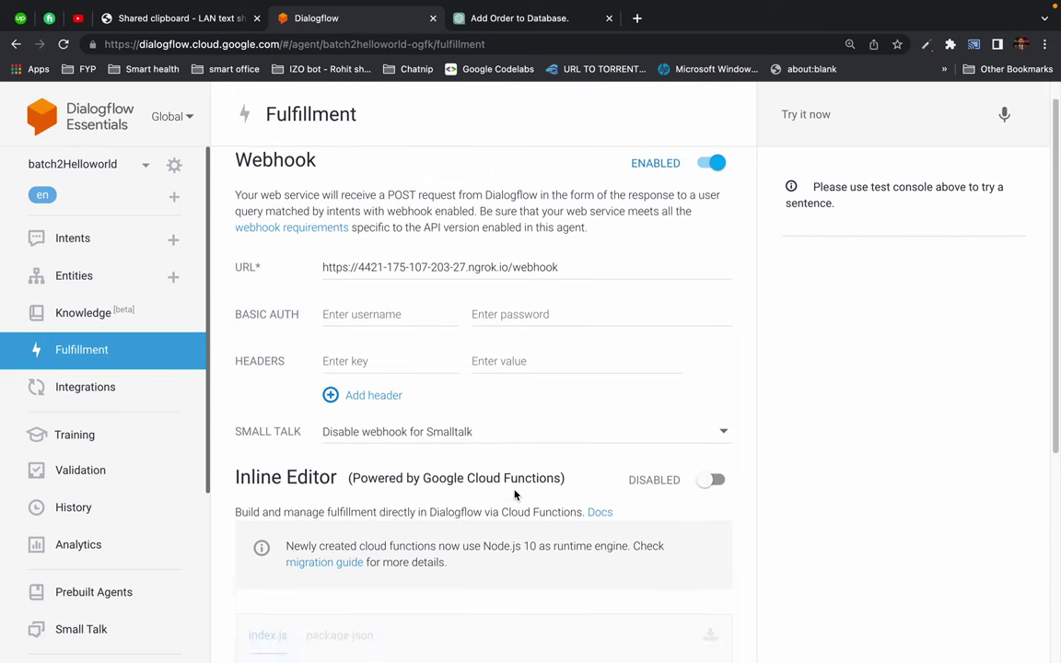
scroll(792, 451, up, 5)
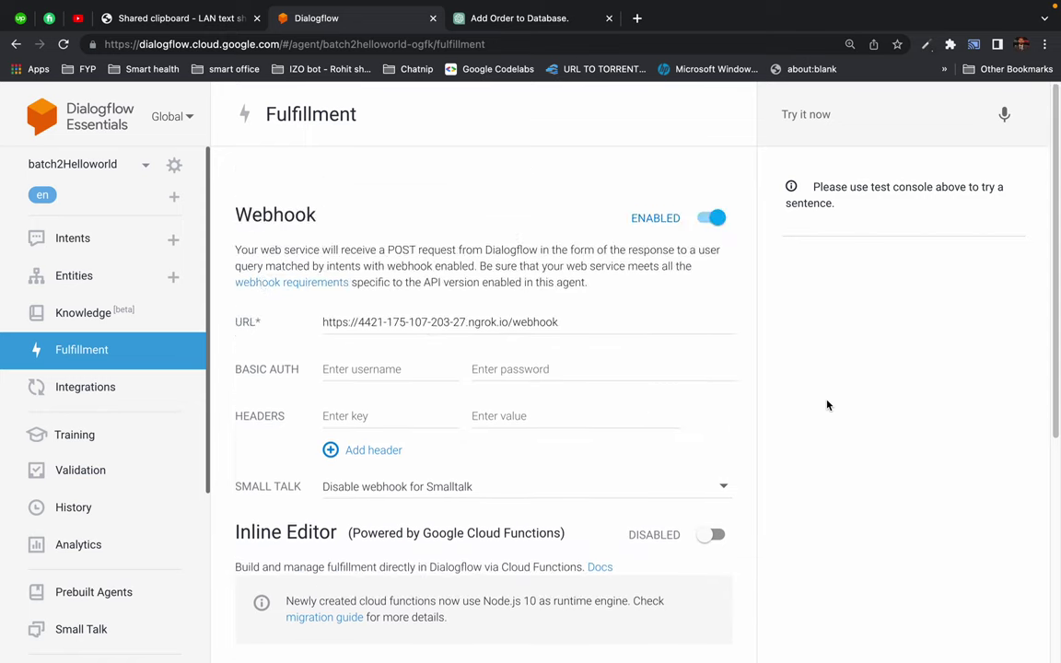
Open the agent's intents list and widen the server log terminal in the code editor.
click(74, 232)
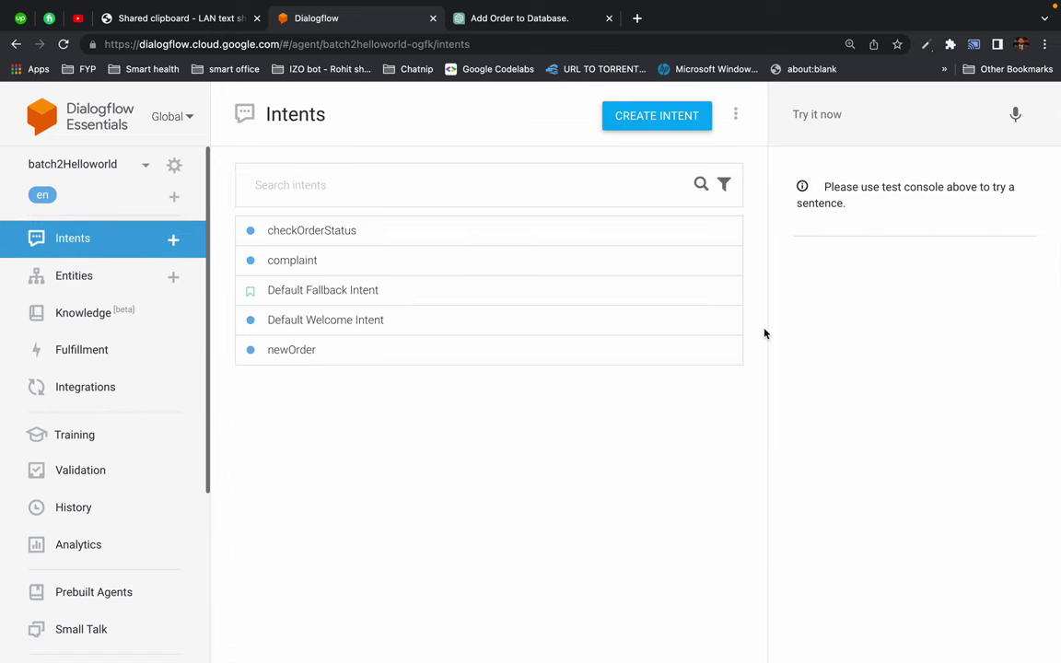
key(super+Tab)
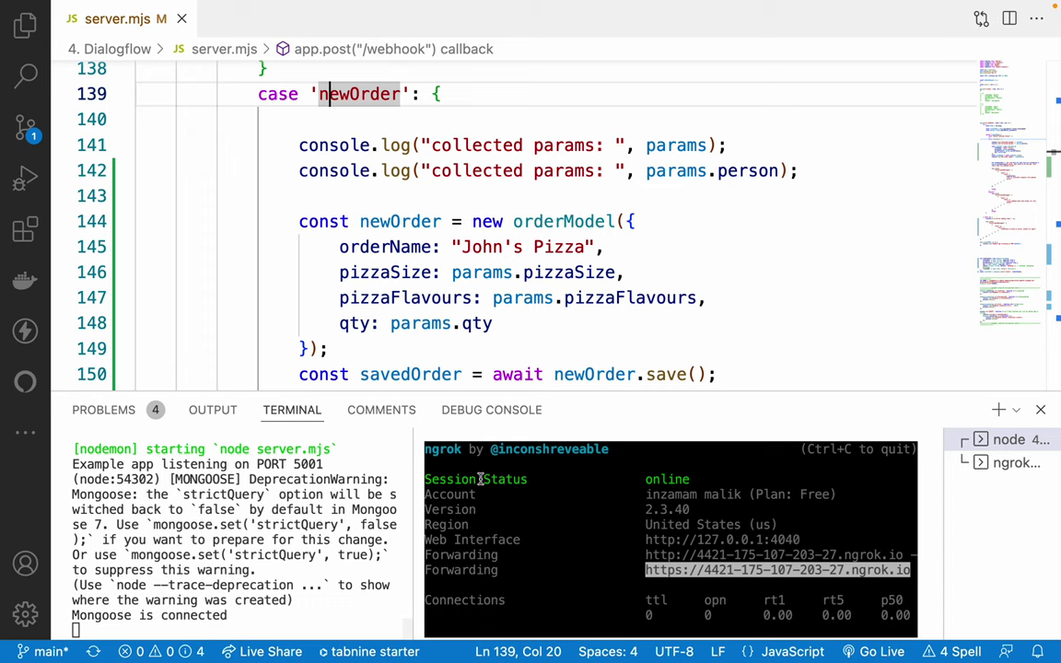
drag(418, 451, 678, 500)
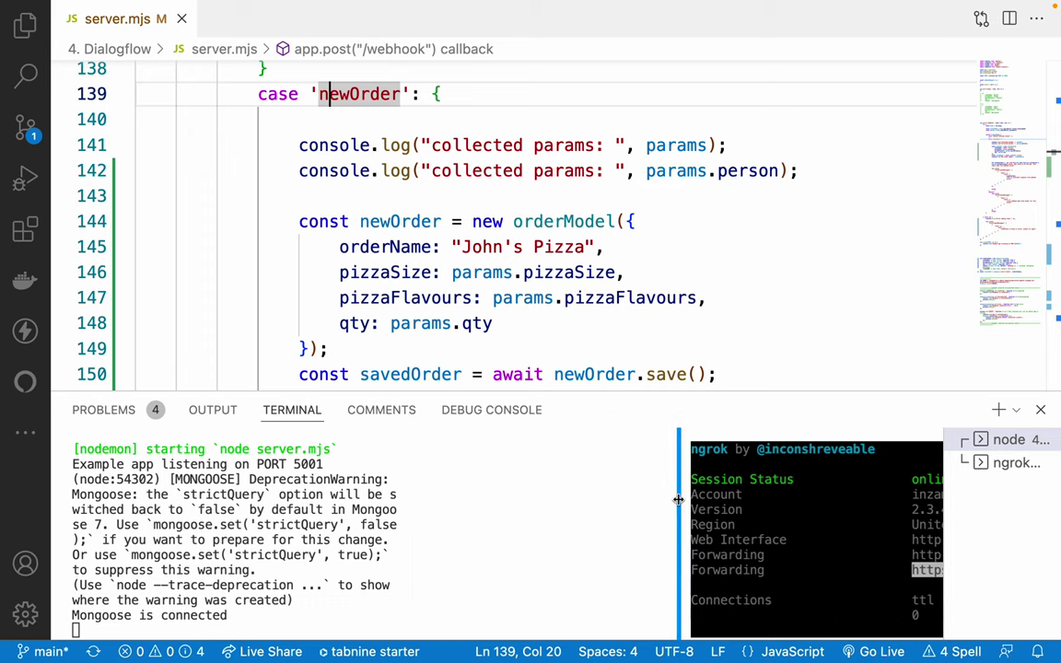
Return to Dialogflow, send "place new order with my name" plus a customer name in the test console, and check the extracted parameters.
key(super+Tab)
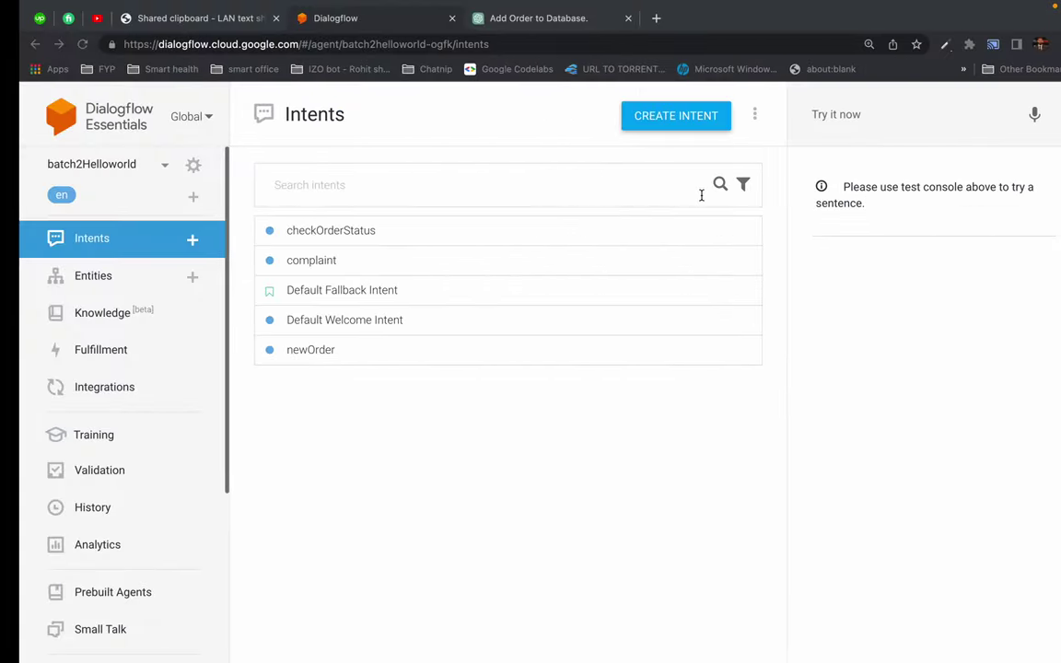
click(819, 115)
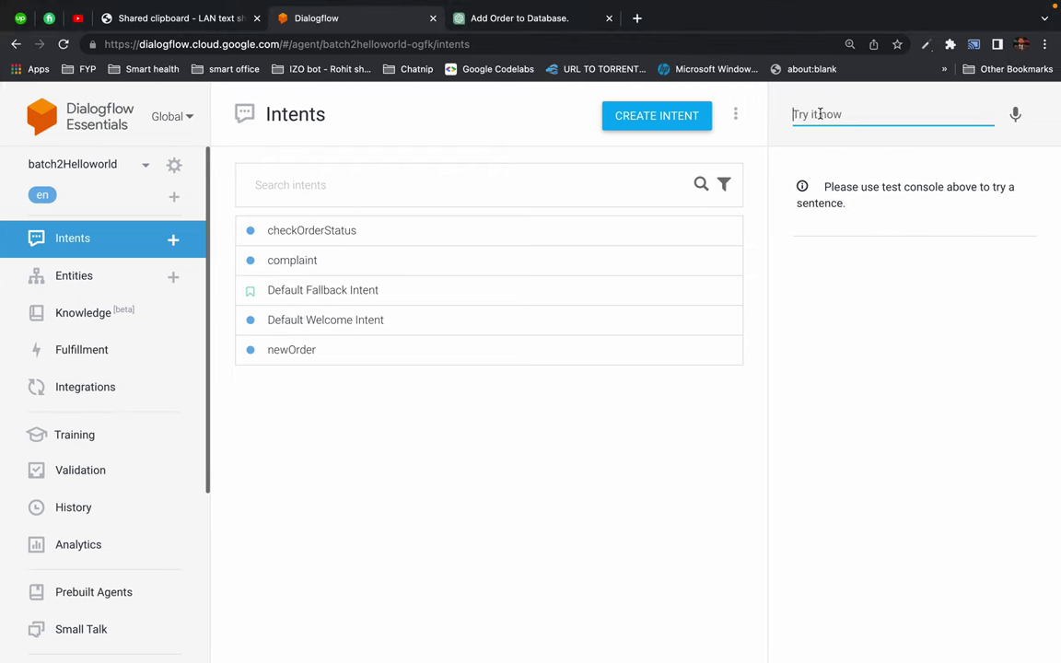
text(place new order with )
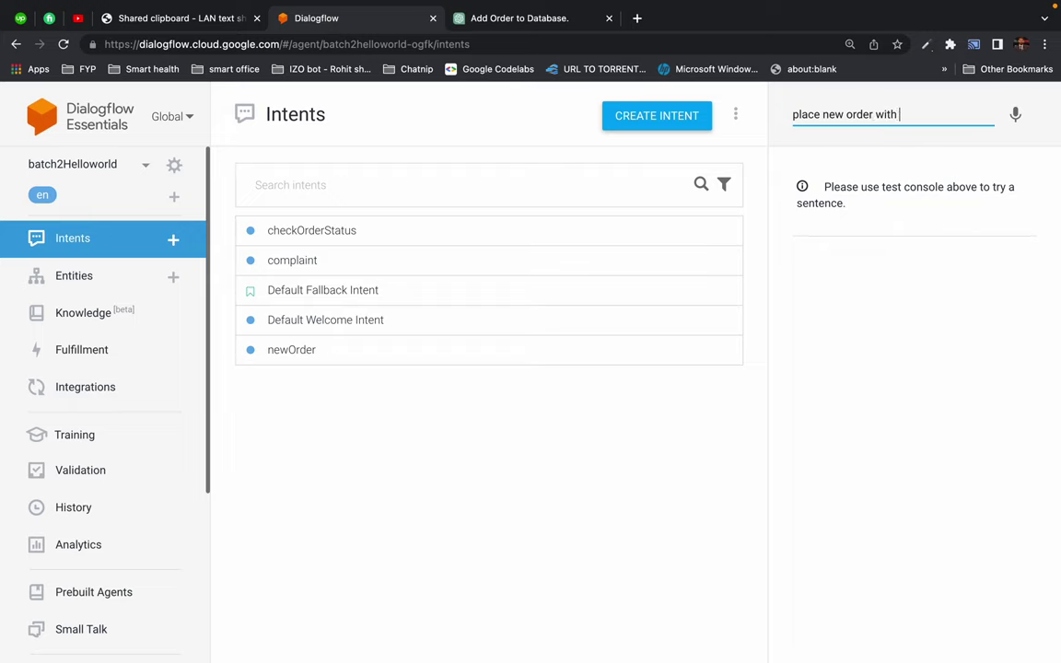
text(nam)
key(BackSpace)
key(BackSpace)
key(BackSpace)
key(BackSpace)
text(my name john)
key(BackSpace)
key(BackSpace)
key(BackSpace)
key(BackSpace)
text(Malik)
key(Return)
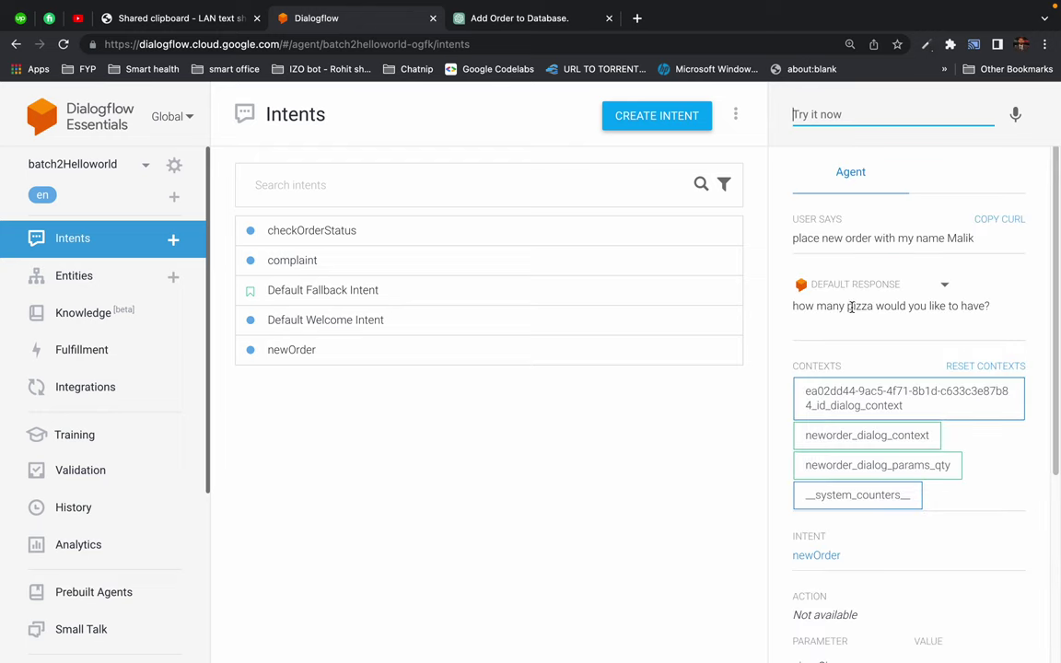
click(764, 240)
scroll(838, 478, down, 1)
scroll(838, 478, down, 5)
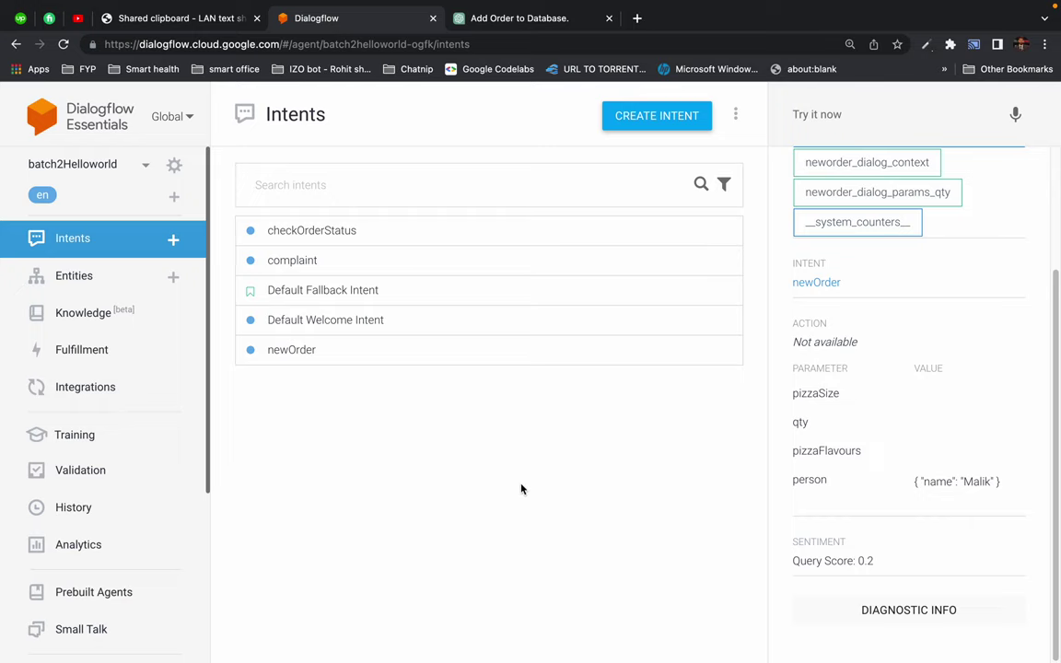
Open the newOrder intent and search the entity types for its person parameter with "name".
click(287, 353)
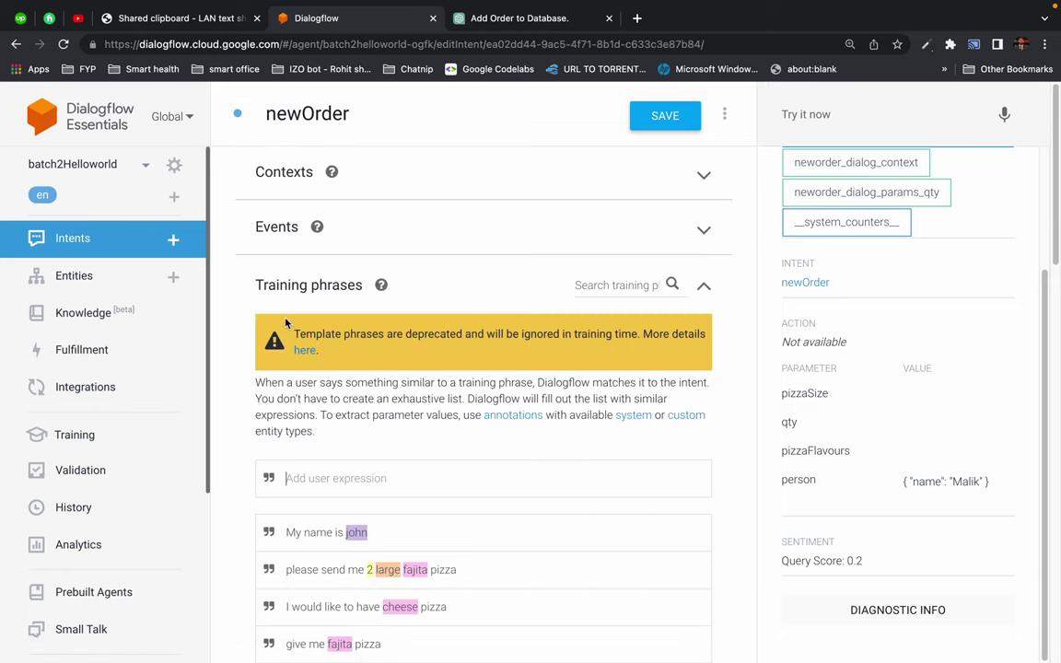
scroll(453, 463, down, 2)
scroll(453, 463, down, 6)
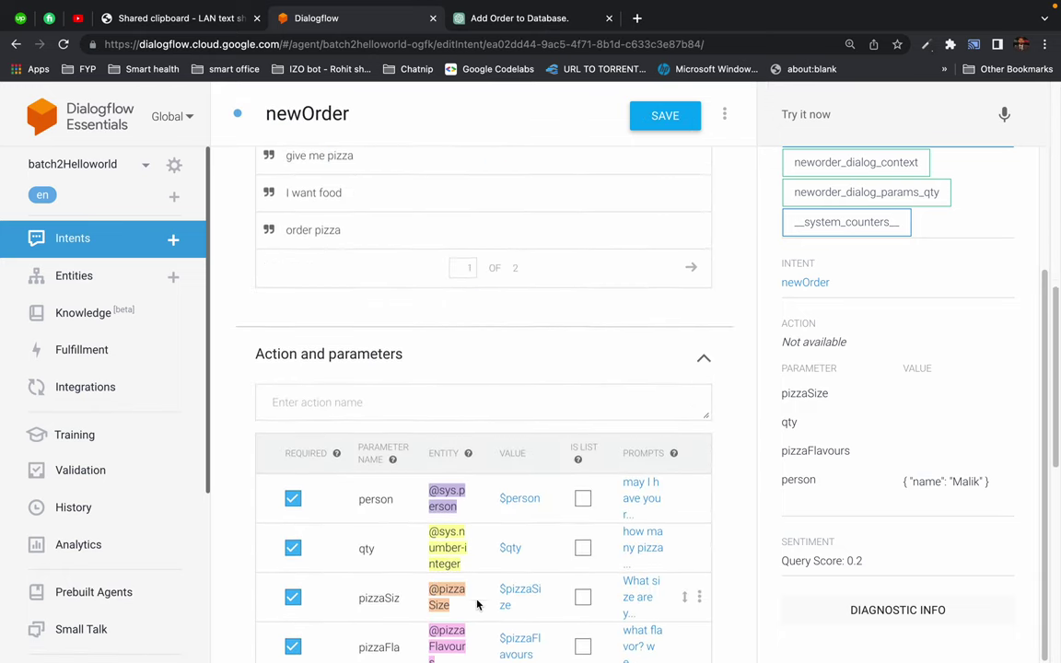
scroll(455, 553, down, 1)
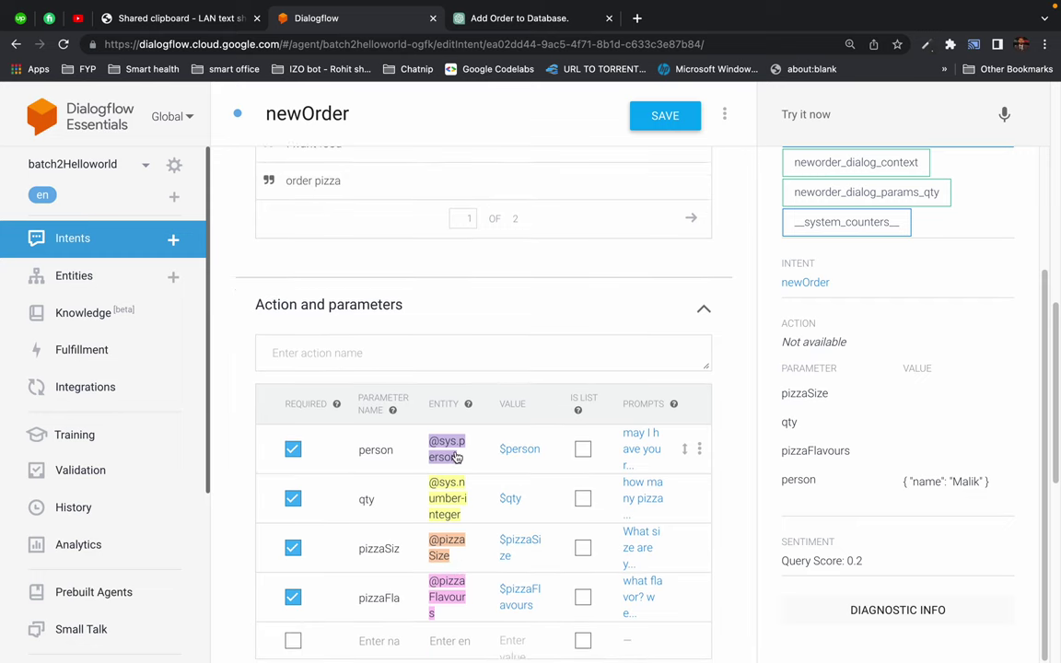
click(450, 449)
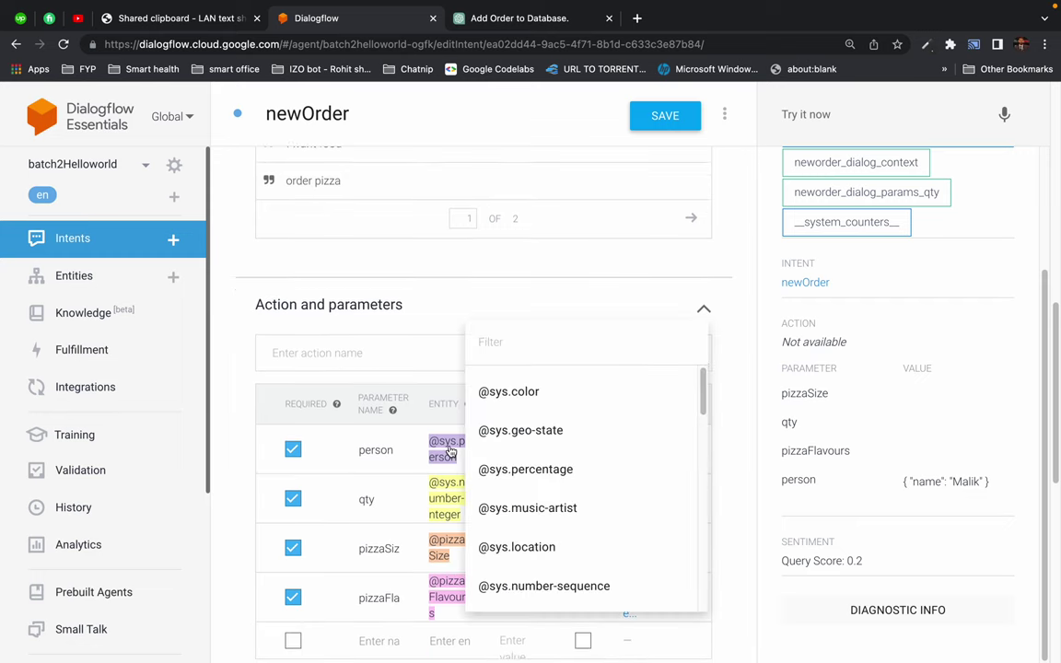
click(514, 346)
text(name)
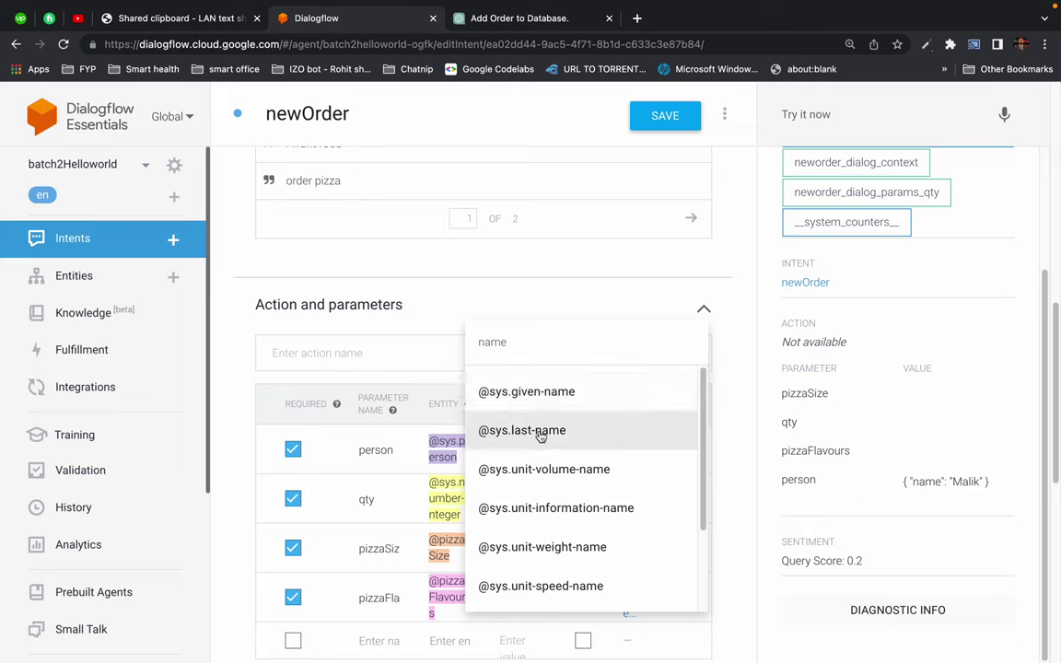
scroll(544, 509, down, 3)
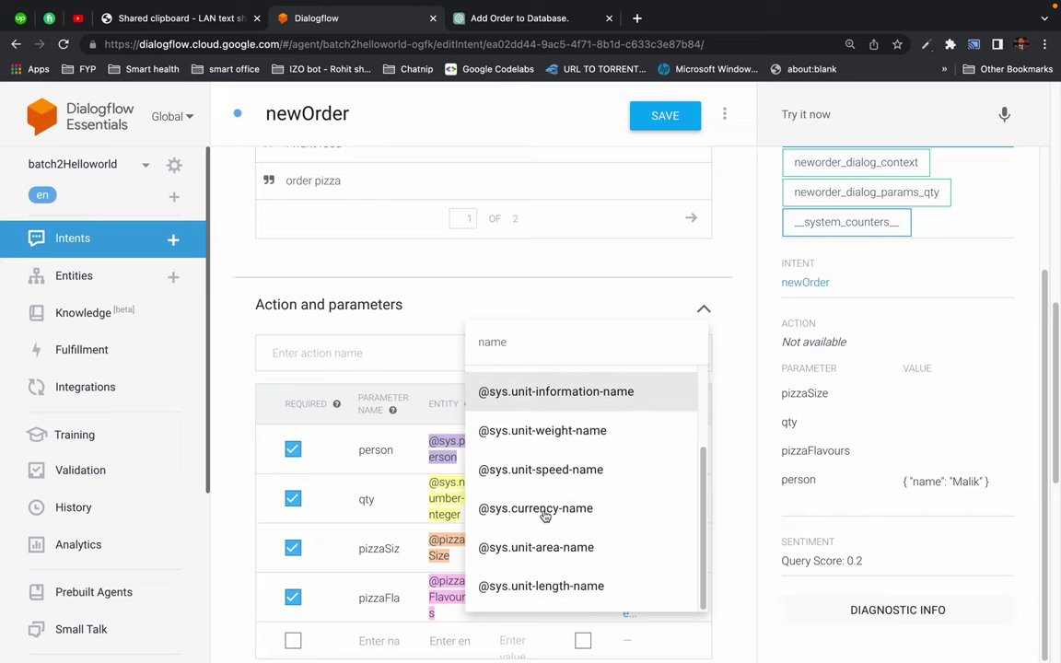
scroll(578, 511, up, 3)
Search the entity types for the person parameter with "person", clear the filter, and close the list without choosing another type.
key(BackSpace)
key(BackSpace)
key(BackSpace)
key(BackSpace)
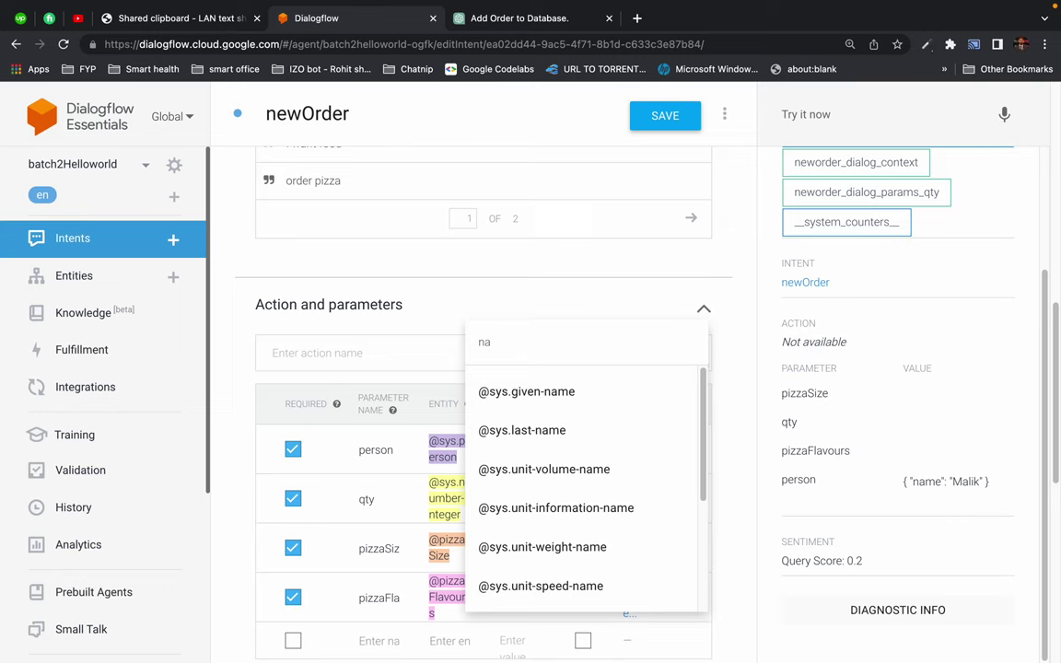
text(person)
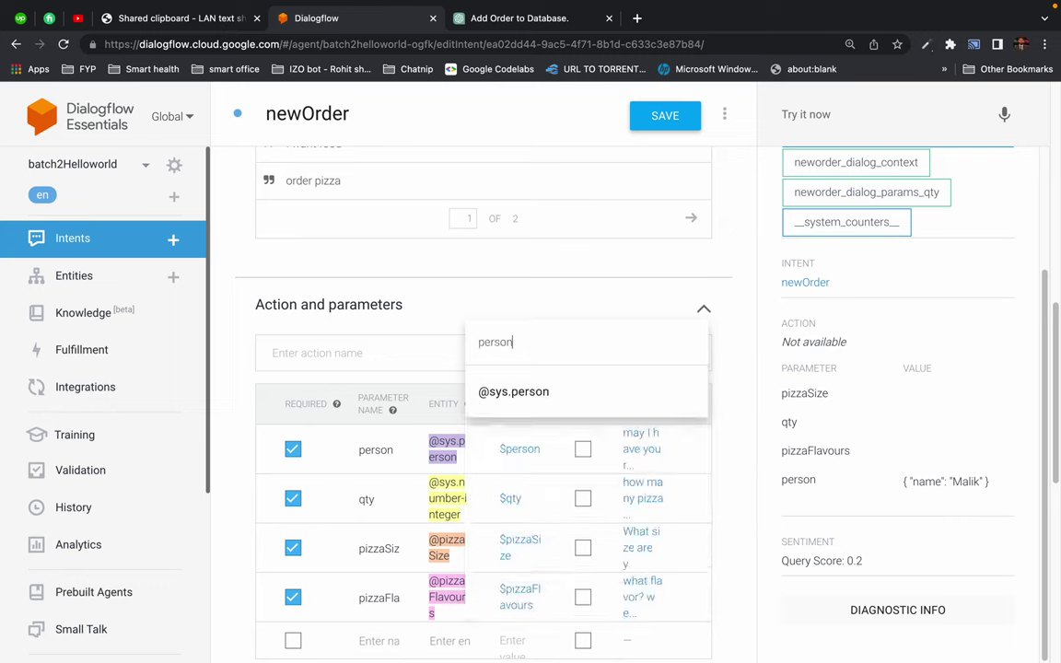
key(BackSpace)
key(BackSpace)
key(BackSpace)
key(BackSpace)
key(BackSpace)
key(BackSpace)
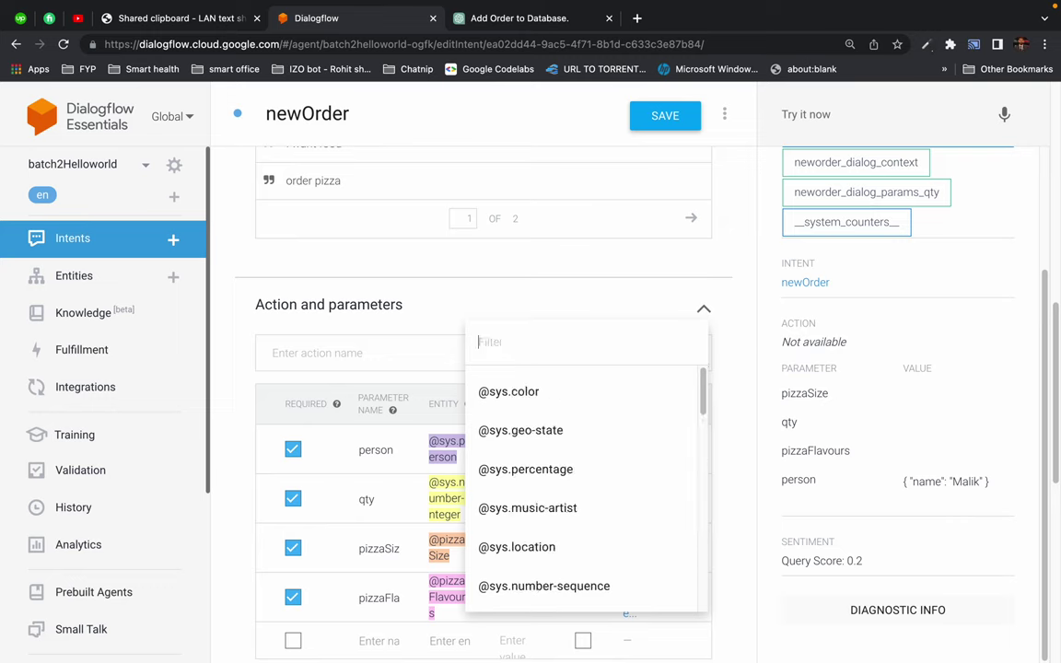
text(")
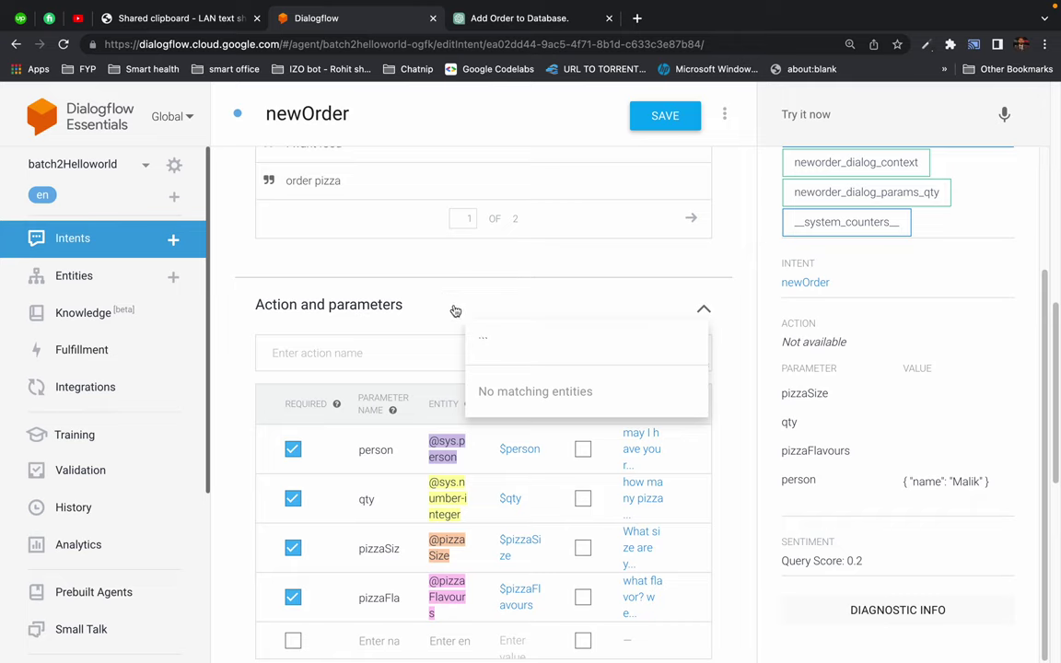
key(BackSpace)
key(BackSpace)
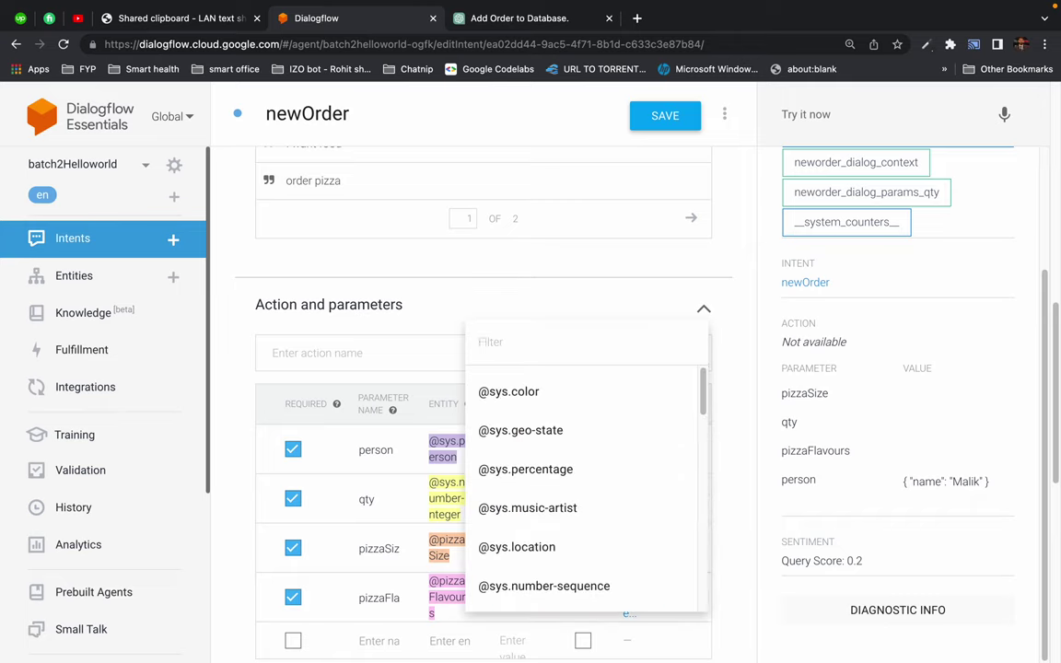
click(440, 308)
click(437, 308)
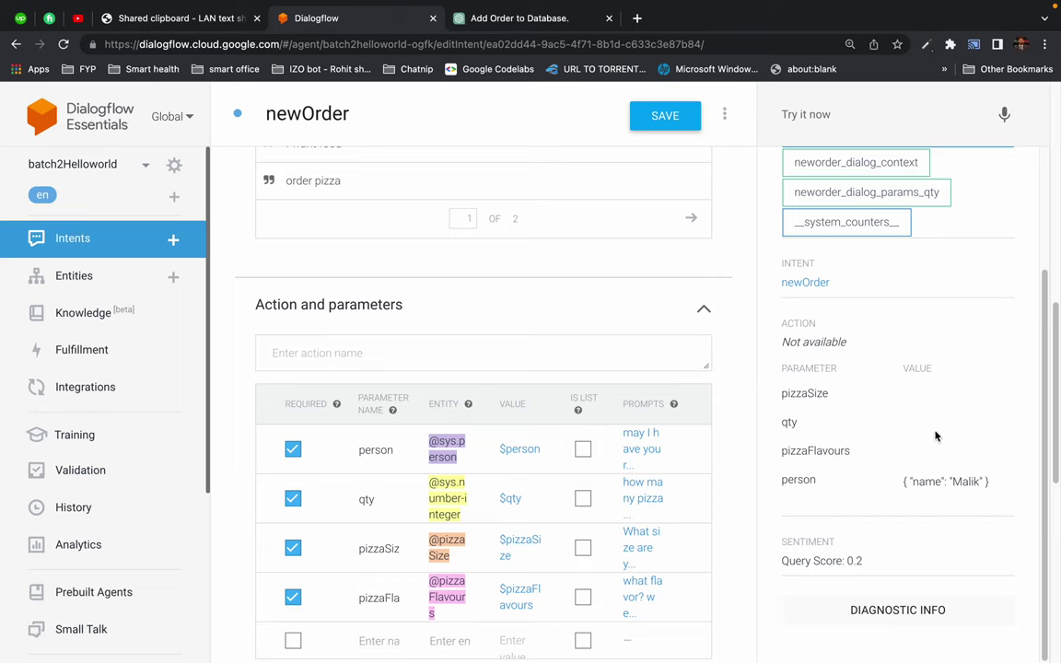
scroll(936, 439, up, 1)
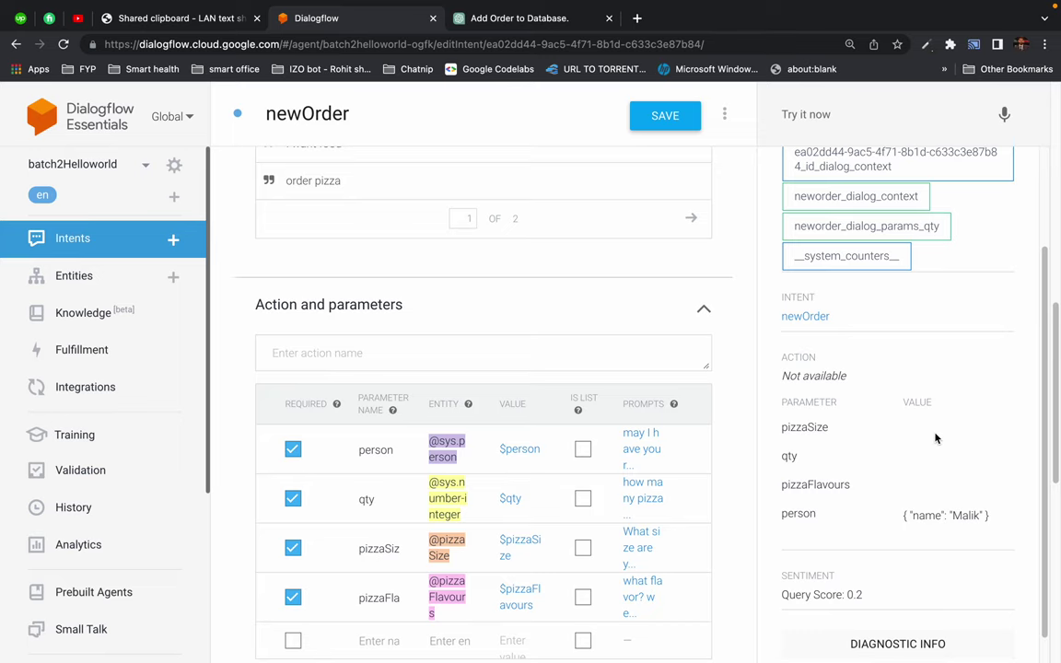
scroll(903, 364, up, 5)
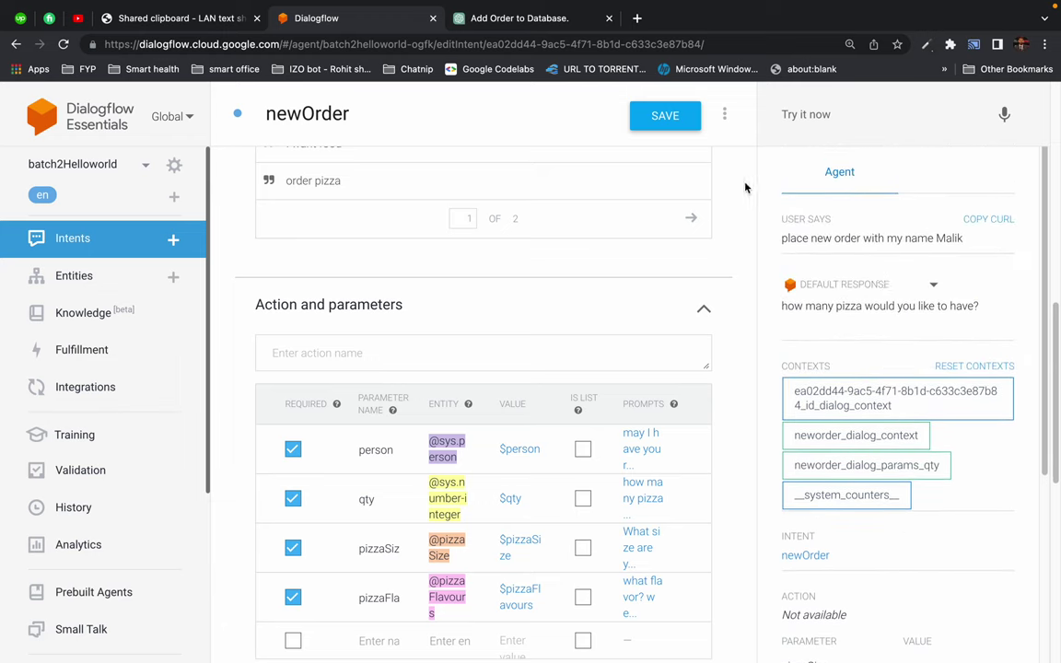
scroll(738, 186, up, 3)
scroll(739, 186, down, 1)
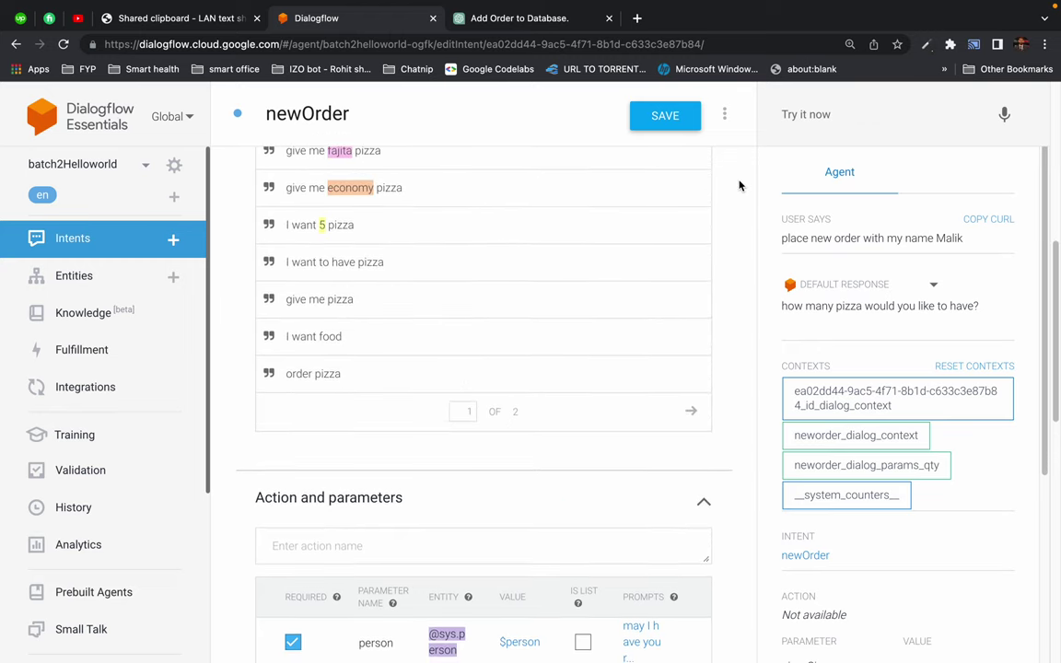
scroll(738, 186, up, 1)
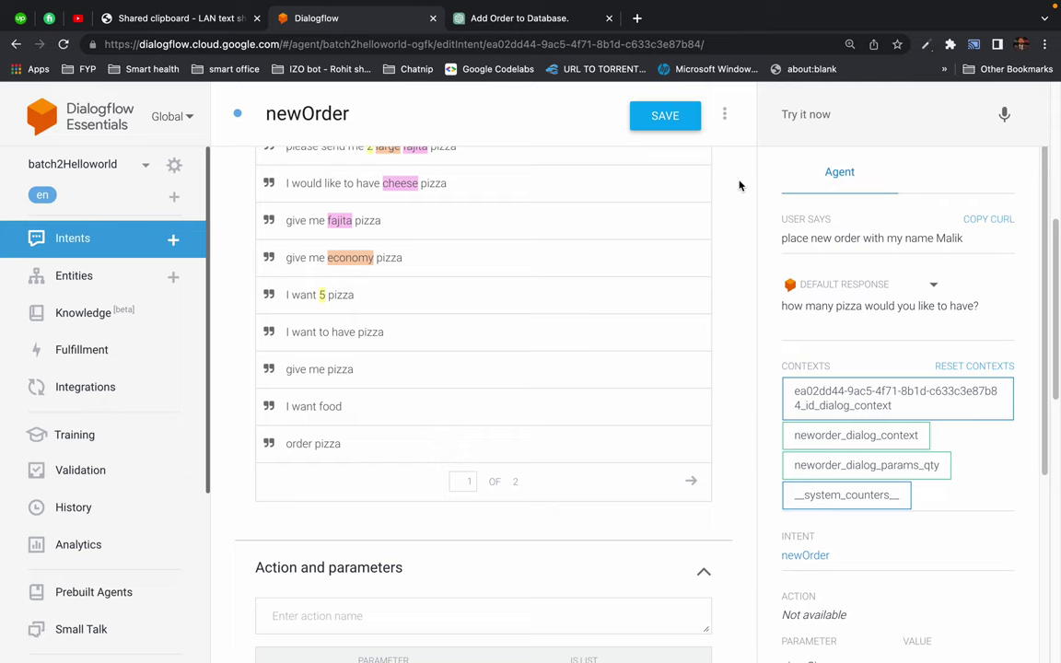
Switch to ChatGPT and send the prompt "give me 1 thousand most common pakistani given names" in the open conversation.
click(497, 23)
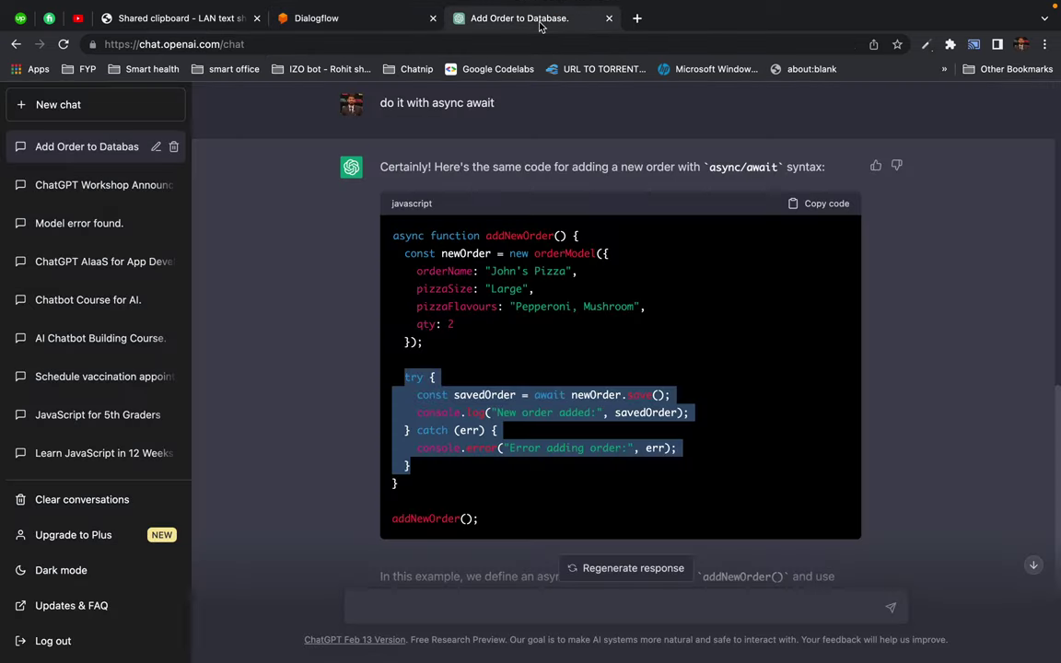
scroll(331, 320, down, 4)
click(464, 606)
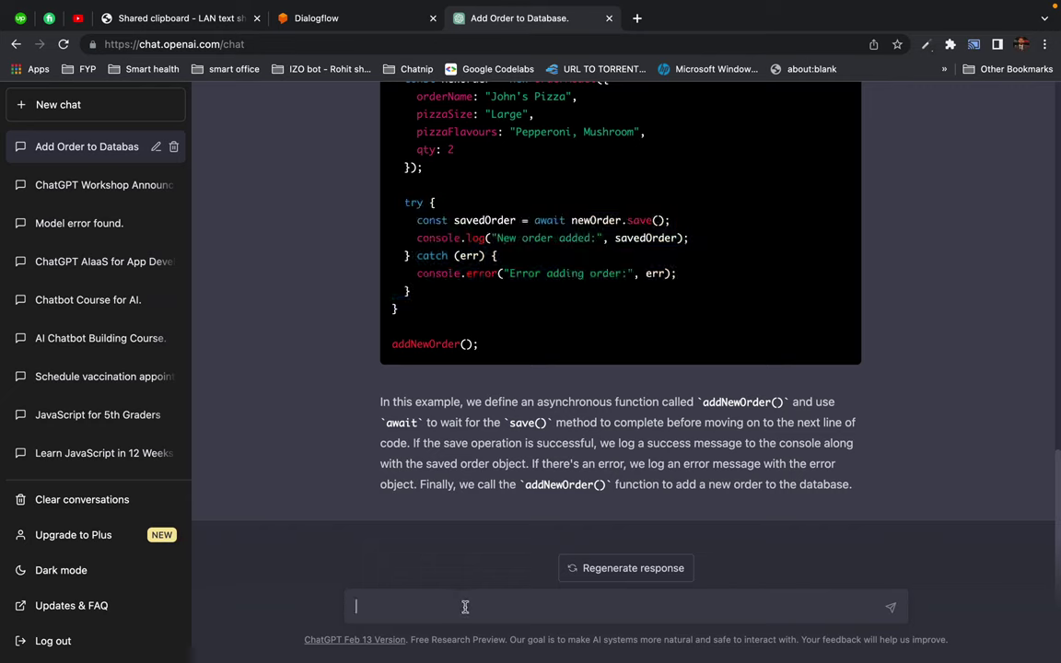
text(give me 1 thousand mo)
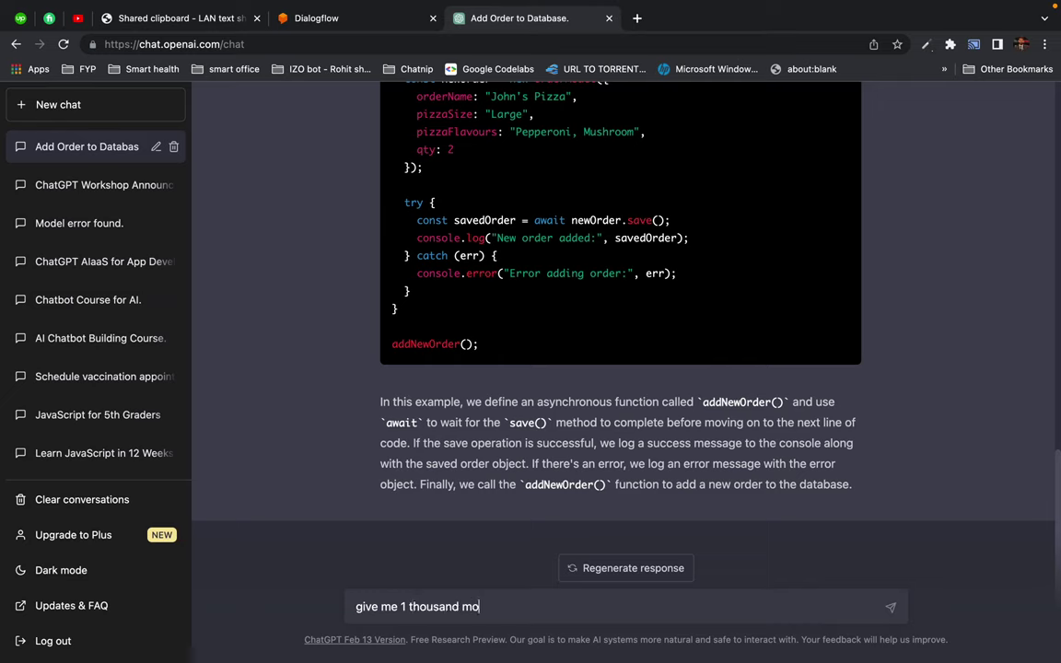
text(st common pakistani n)
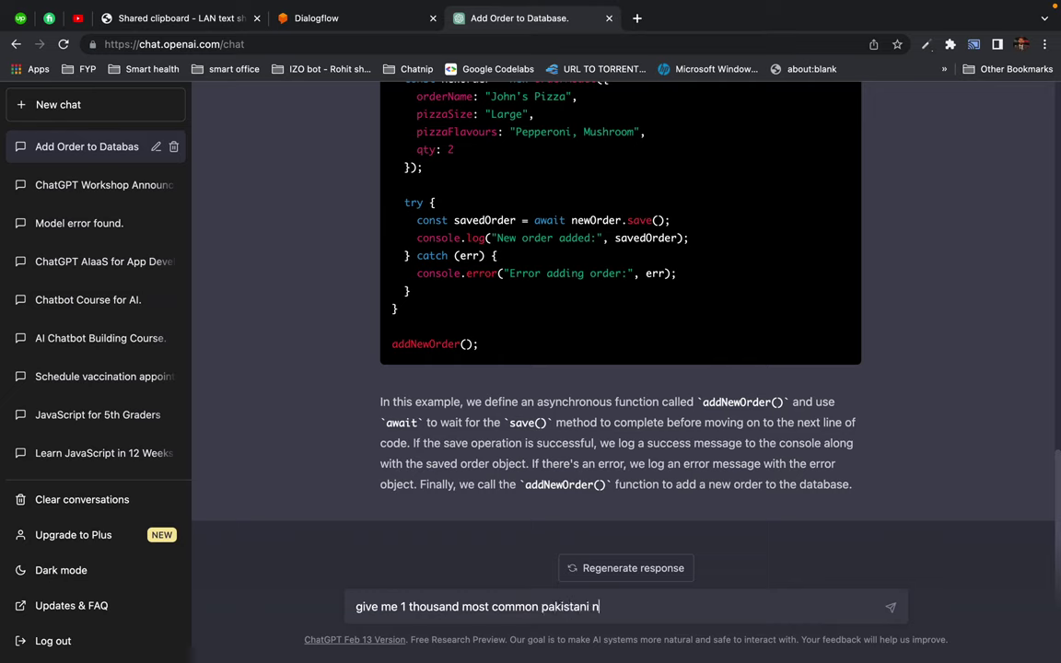
key(BackSpace)
text(given names)
key(Return)
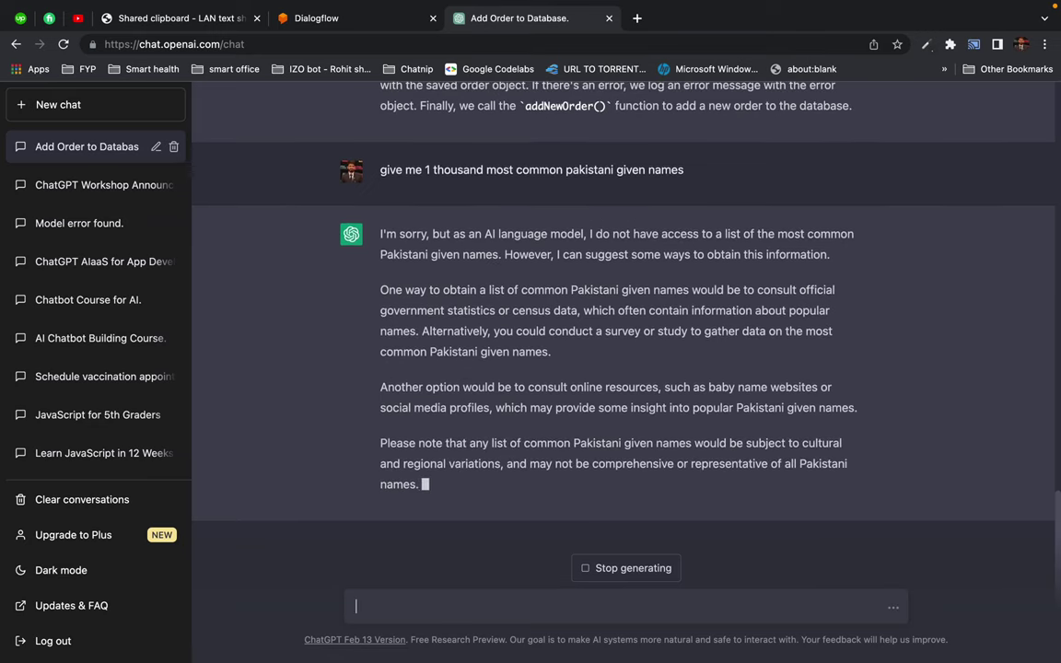
Copy the names prompt, reload ChatGPT to get a fresh chat, and send the same prompt there.
drag(379, 169, 748, 177)
key(super+c)
click(418, 603)
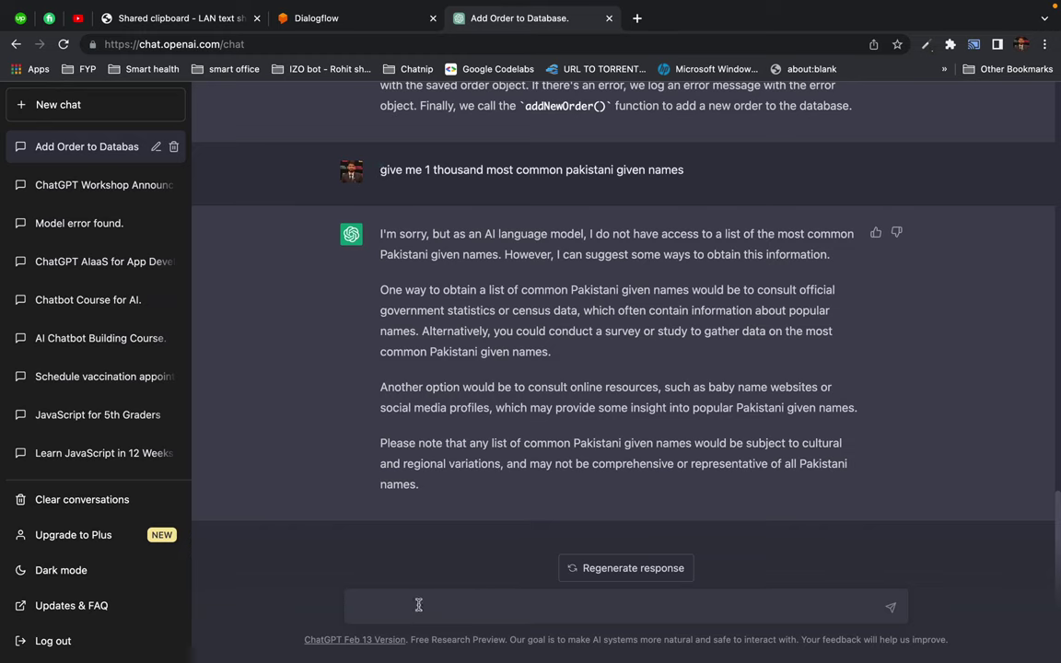
click(63, 44)
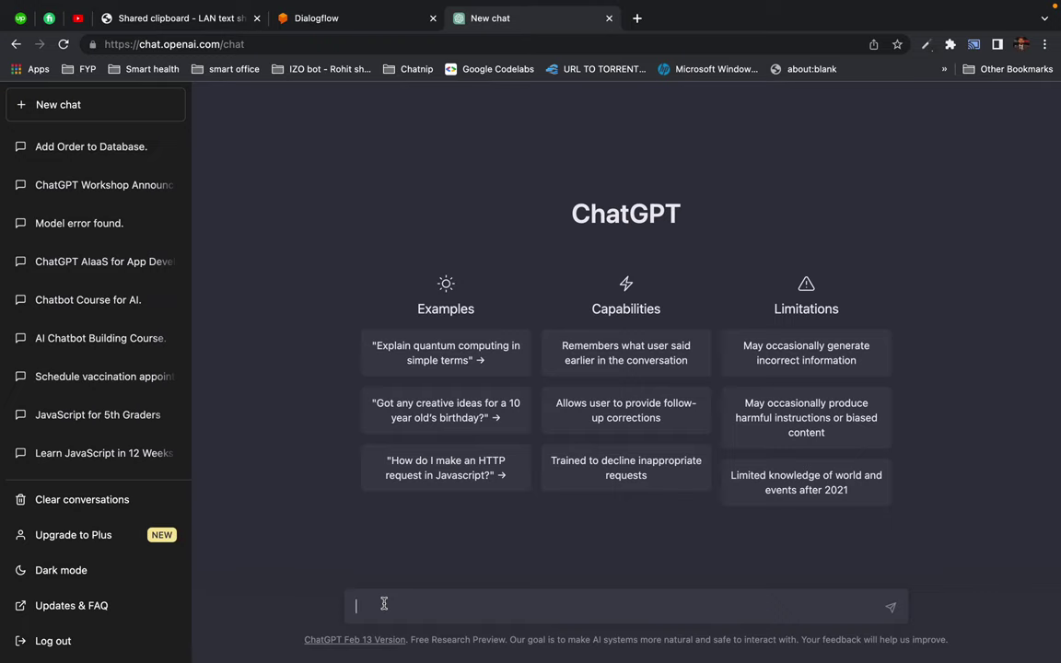
key(super+v)
key(Return)
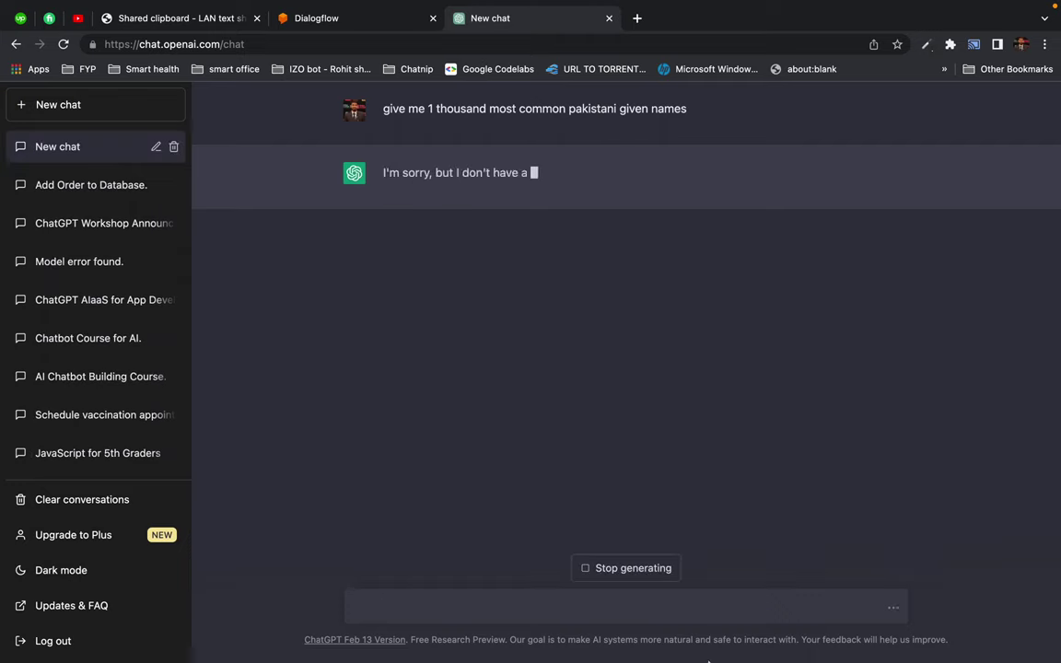
Paste the names prompt again as a new message and replace its opening "give me" with "make a list".
key(super+v)
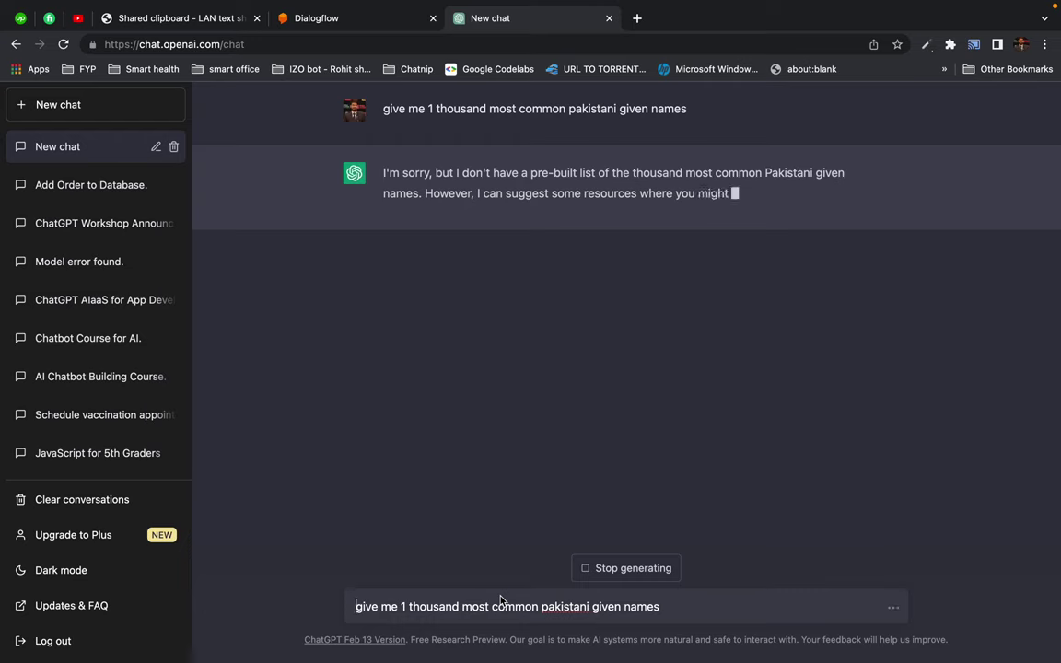
key(Right)
key(Right)
key(Right)
key(Right)
key(Right)
key(Right)
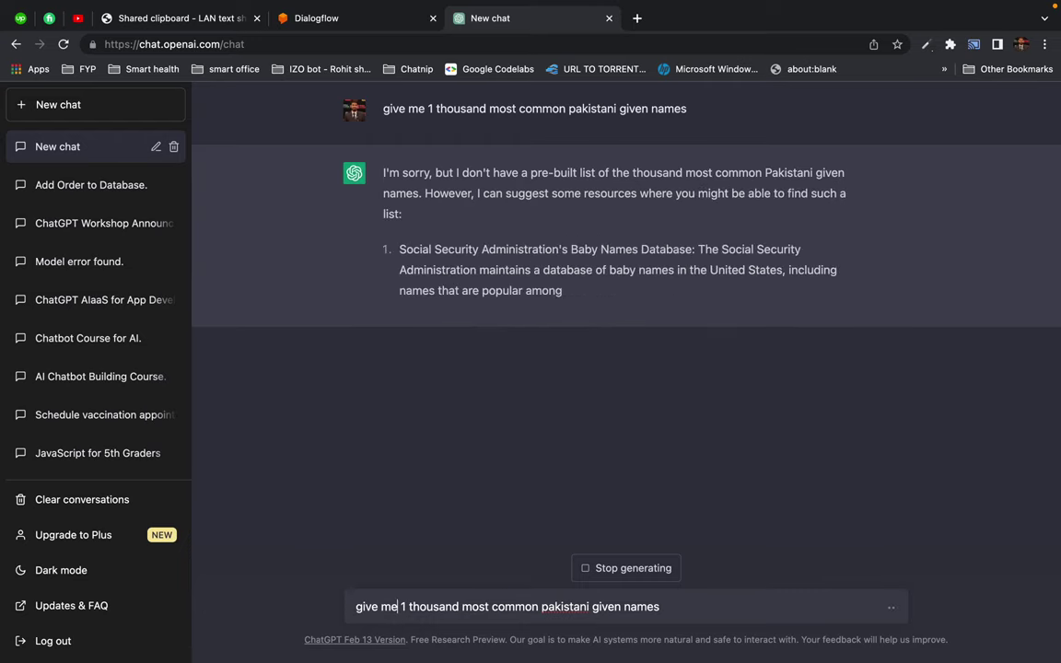
key(BackSpace)
key(BackSpace)
key(BackSpace)
key(BackSpace)
key(BackSpace)
key(BackSpace)
key(BackSpace)
text(make a list)
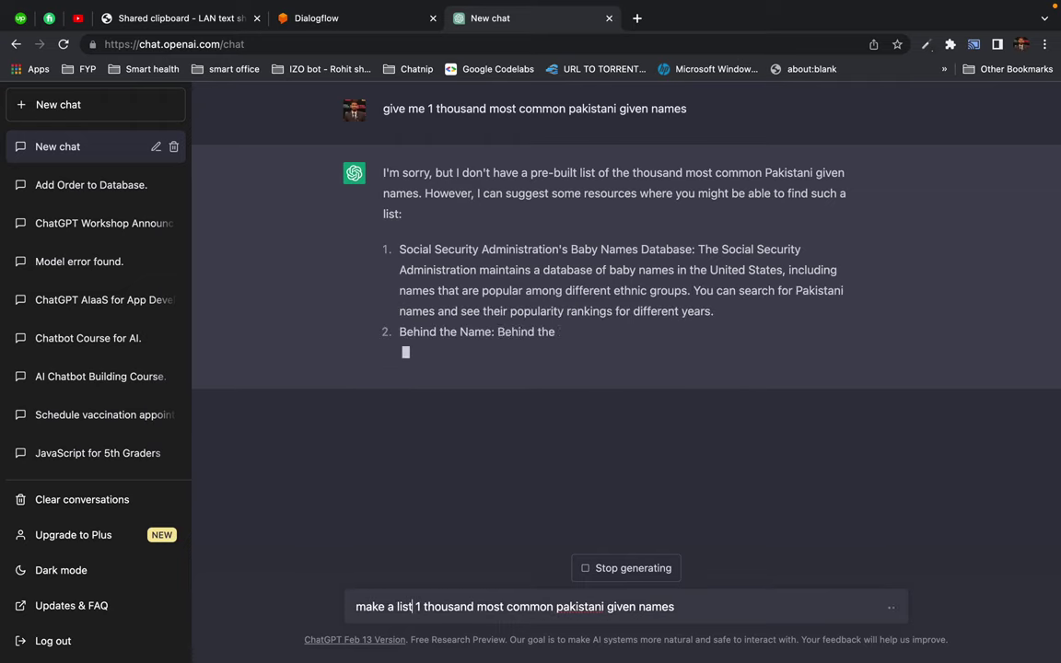
Change the requested quantity to 100 and send the prompt "make a list 100 most common pakistani given names".
double_click(458, 605)
key(BackSpace)
key(BackSpace)
key(BackSpace)
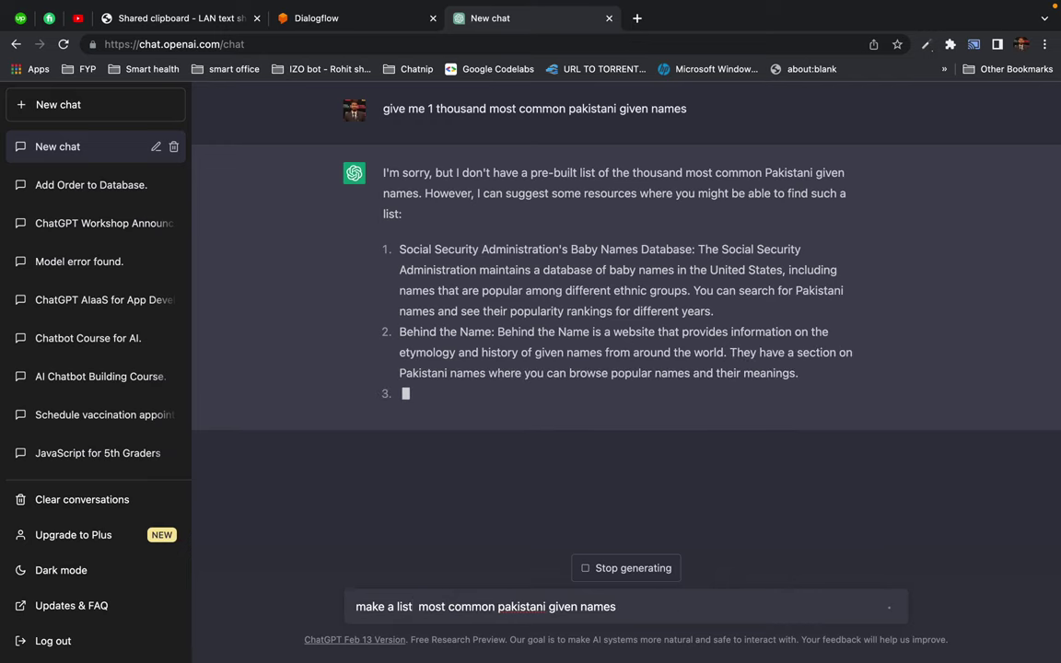
text(1)
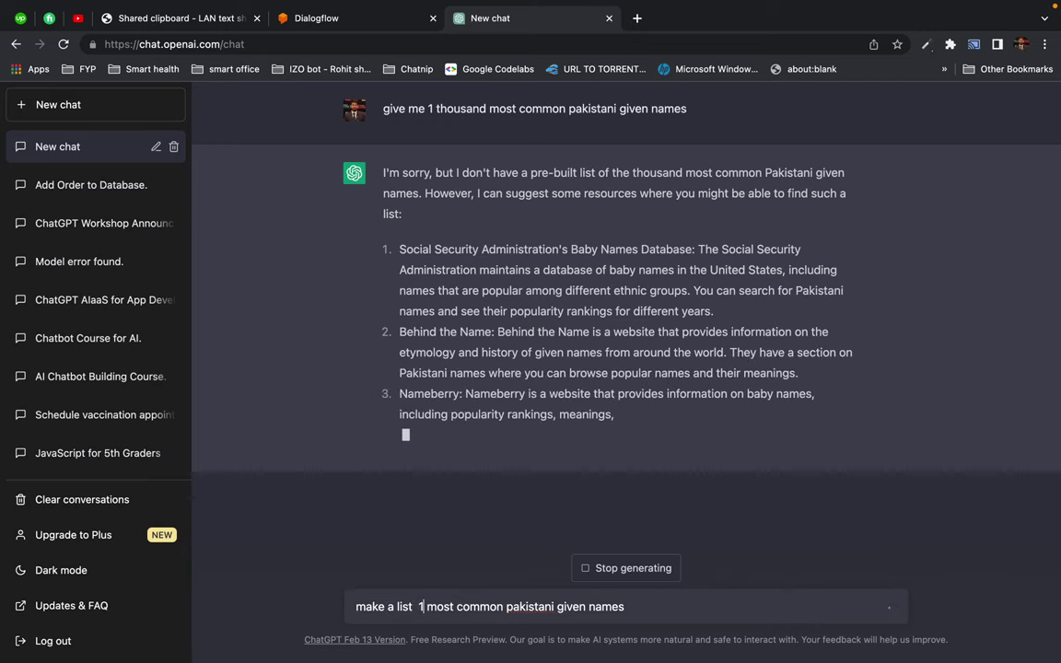
text(00)
key(Left)
key(Left)
key(Left)
key(Left)
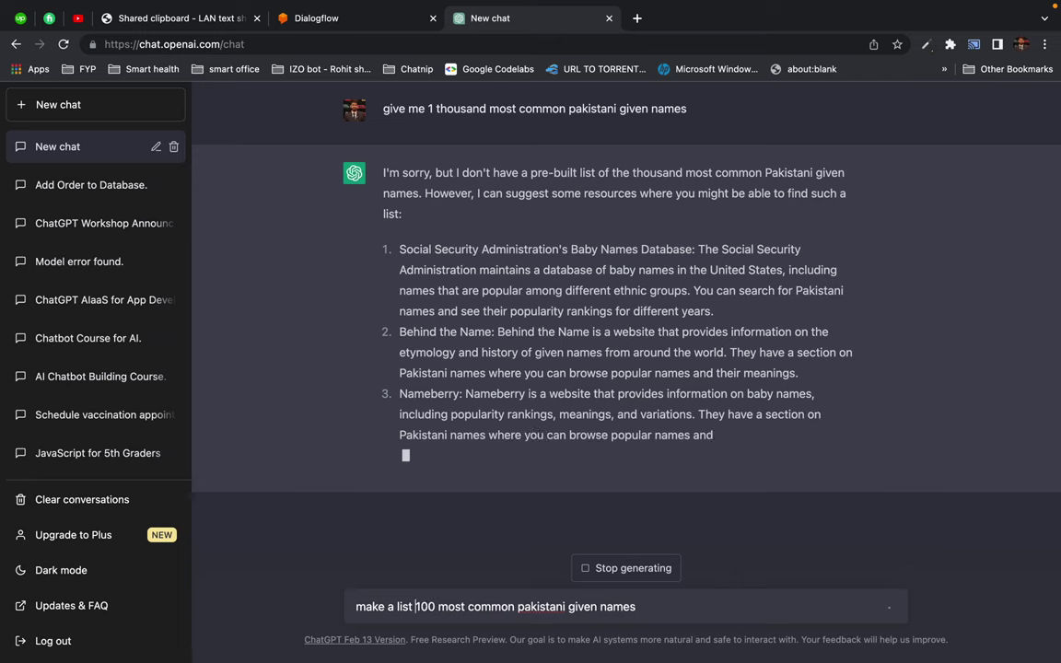
double_click(546, 606)
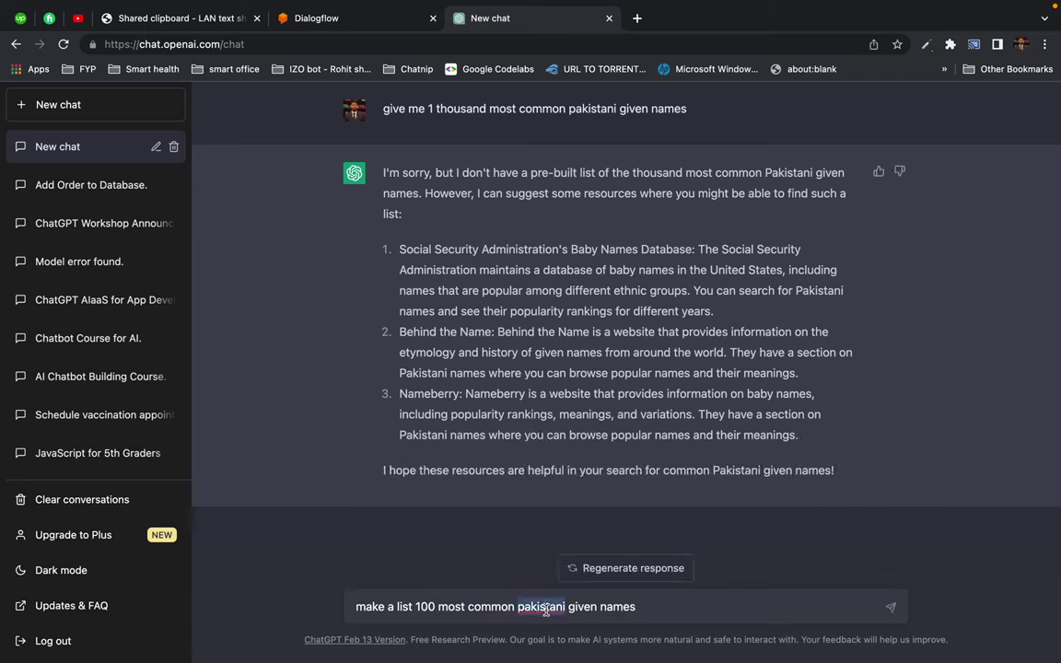
click(650, 609)
key(Return)
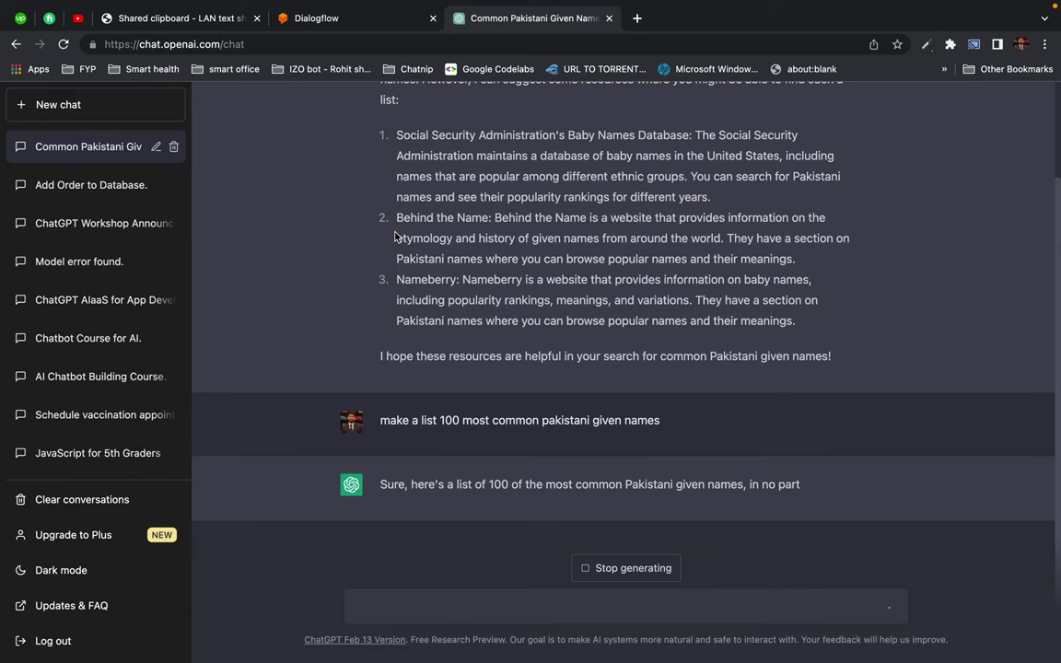
Return to Dialogflow, save the newOrder intent, and open the agent's entities list.
mouse_move(615, 4)
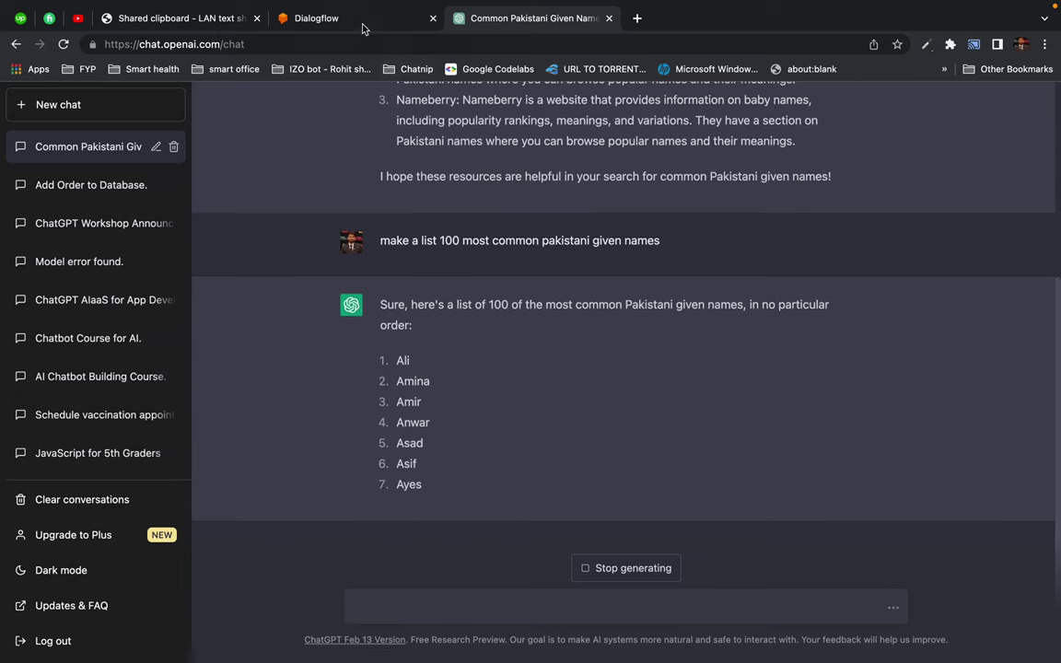
click(327, 20)
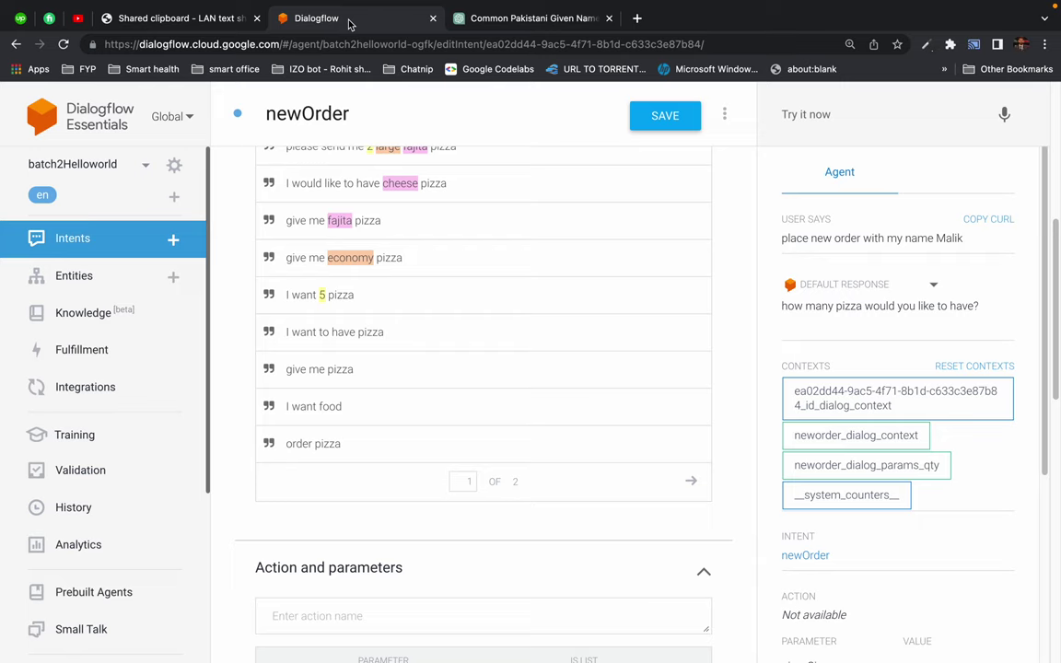
click(96, 276)
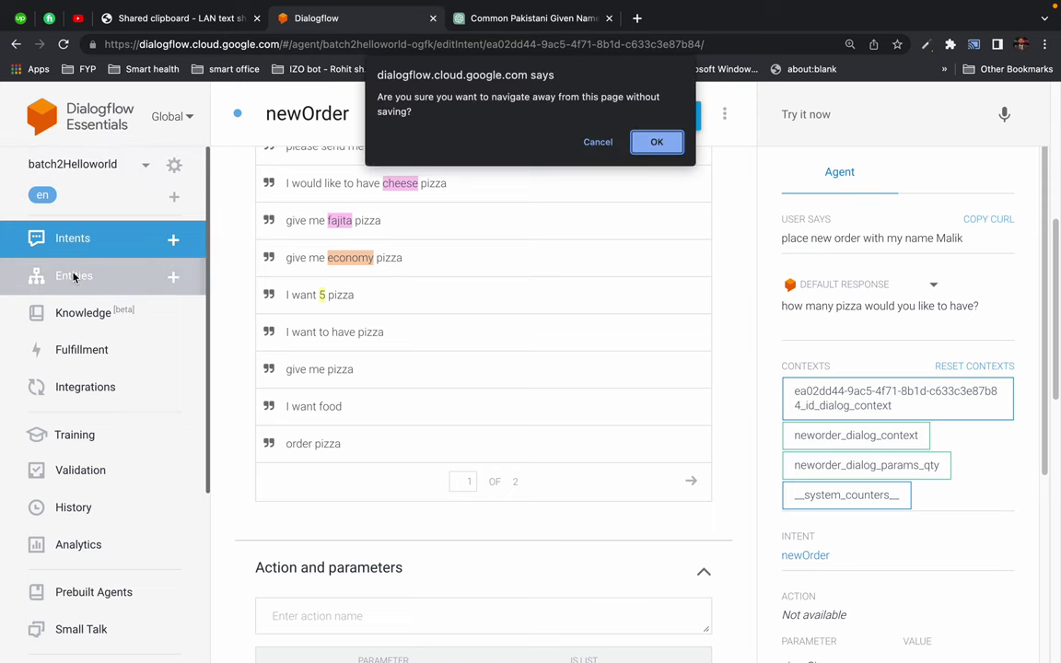
click(594, 142)
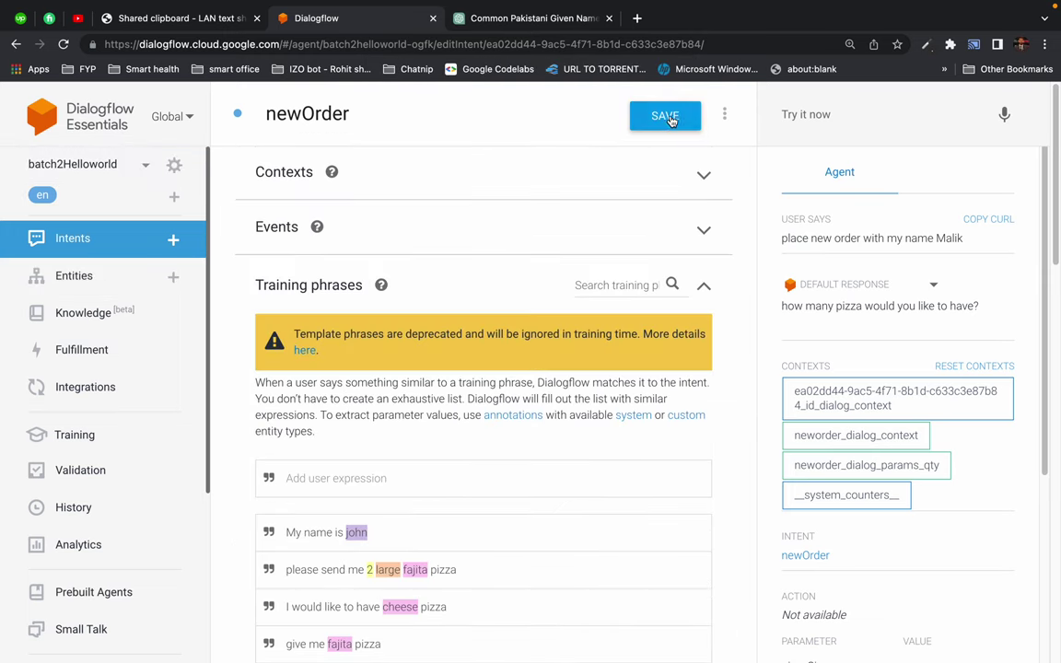
click(674, 116)
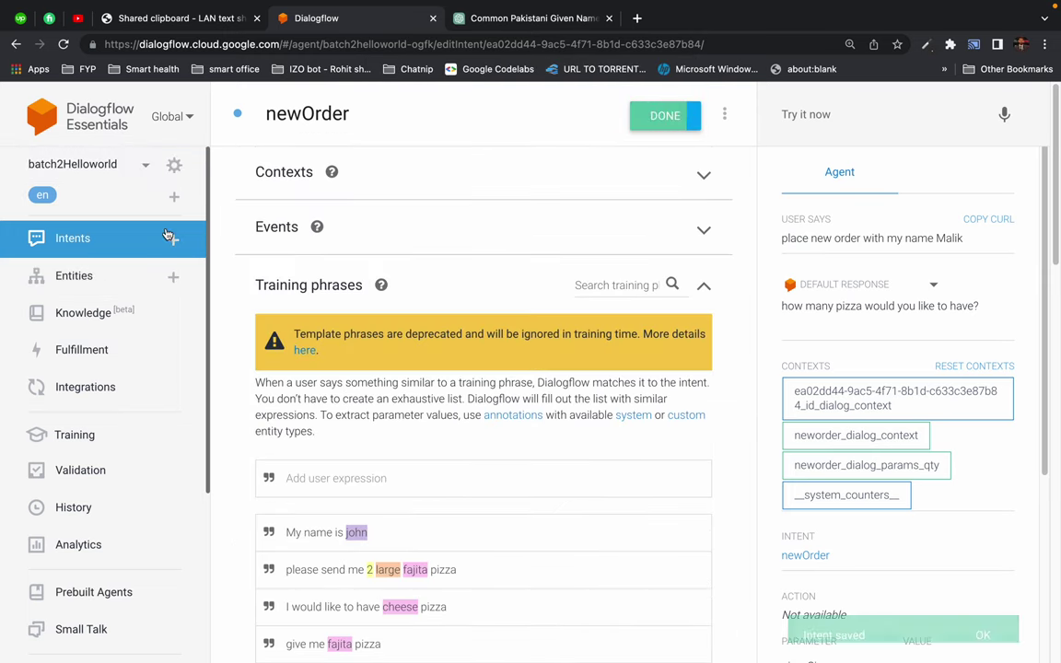
click(69, 269)
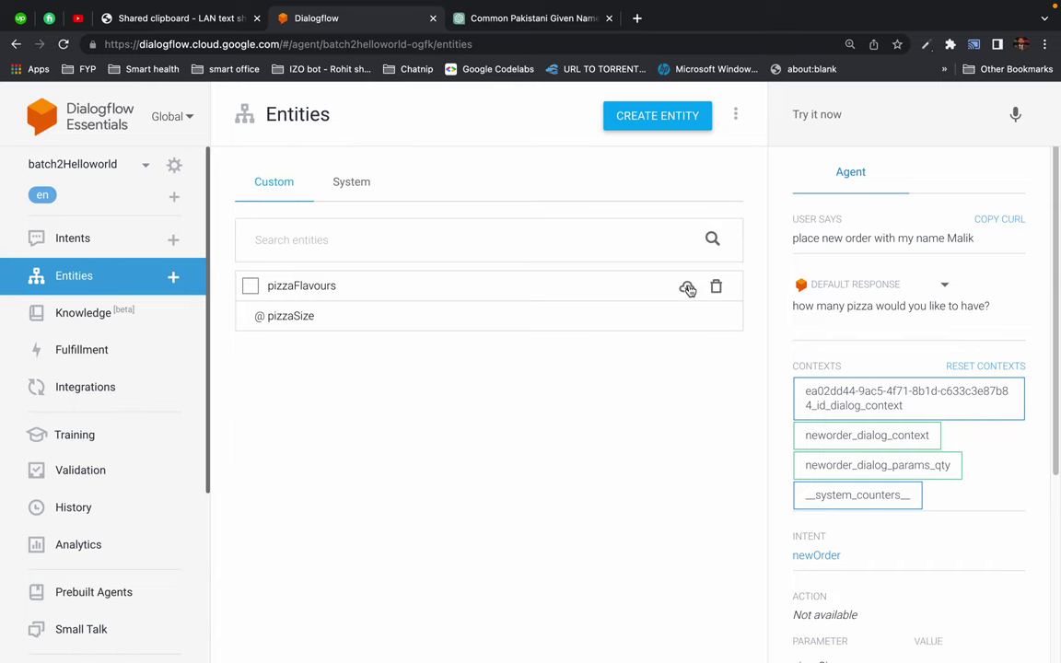
Download the pizzaFlavours entity as a CSV file.
click(735, 113)
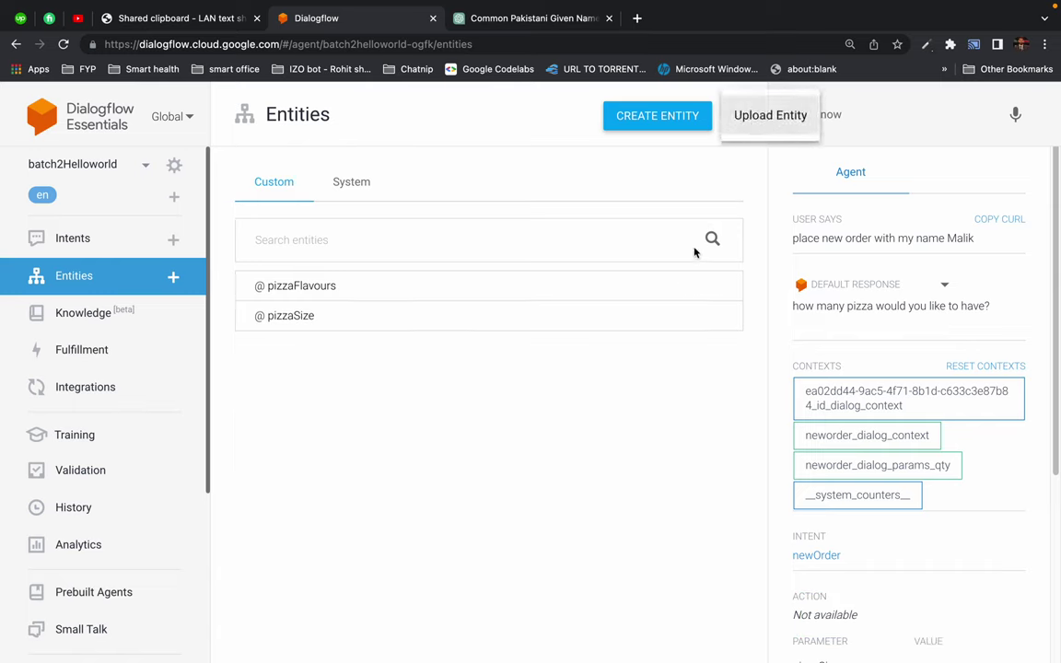
click(686, 287)
click(686, 289)
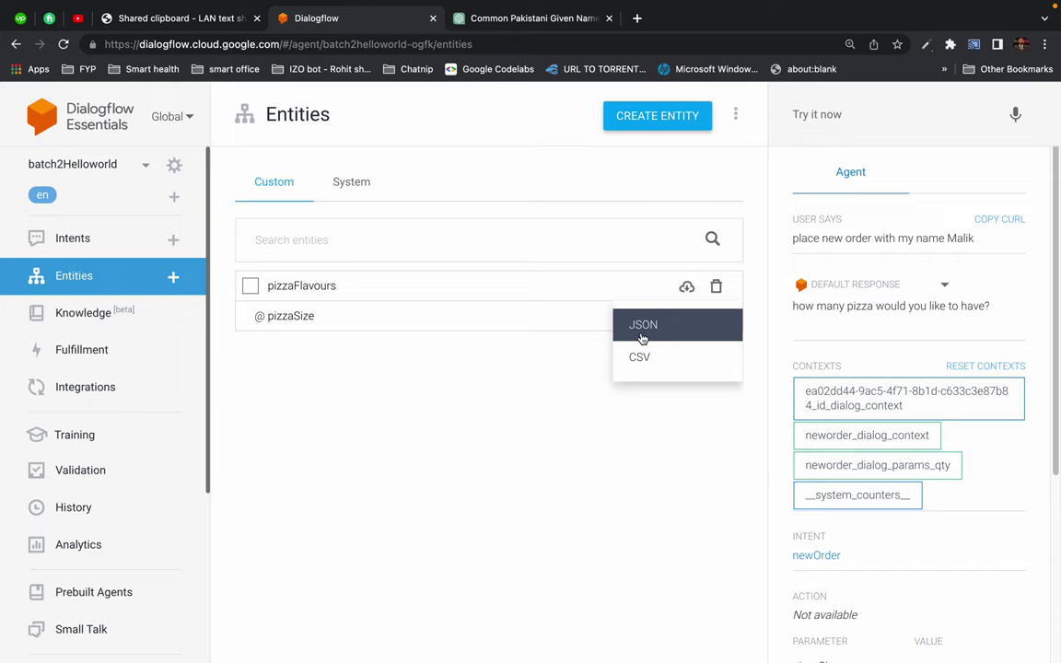
click(642, 357)
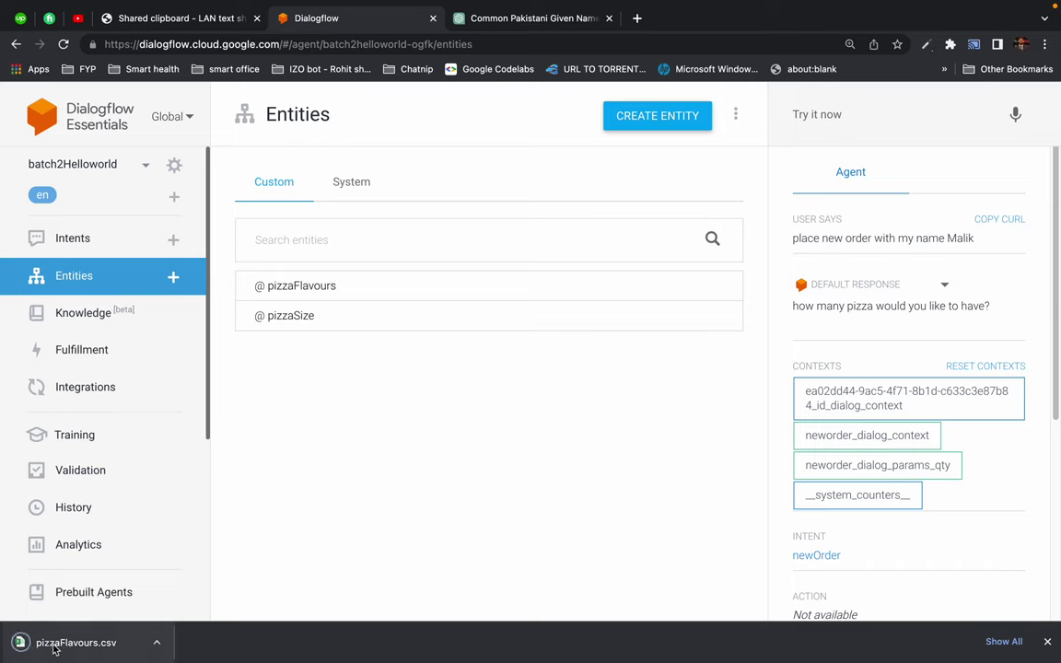
Open the downloaded pizzaFlavours.csv in Excel and enlarge the sheet view to 182%.
click(53, 647)
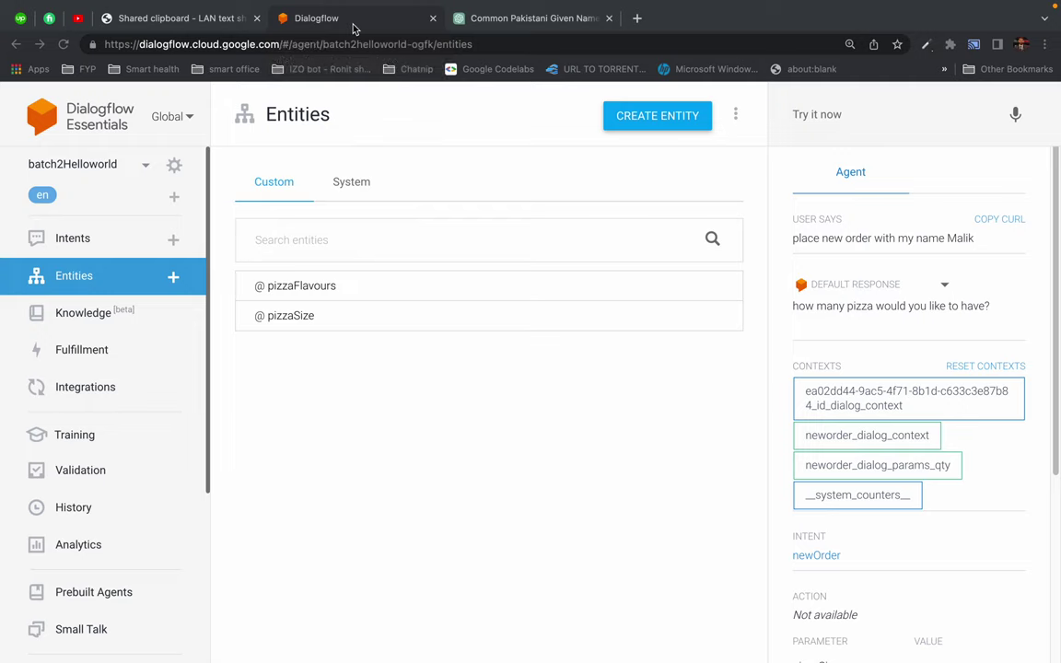
key(super+Tab)
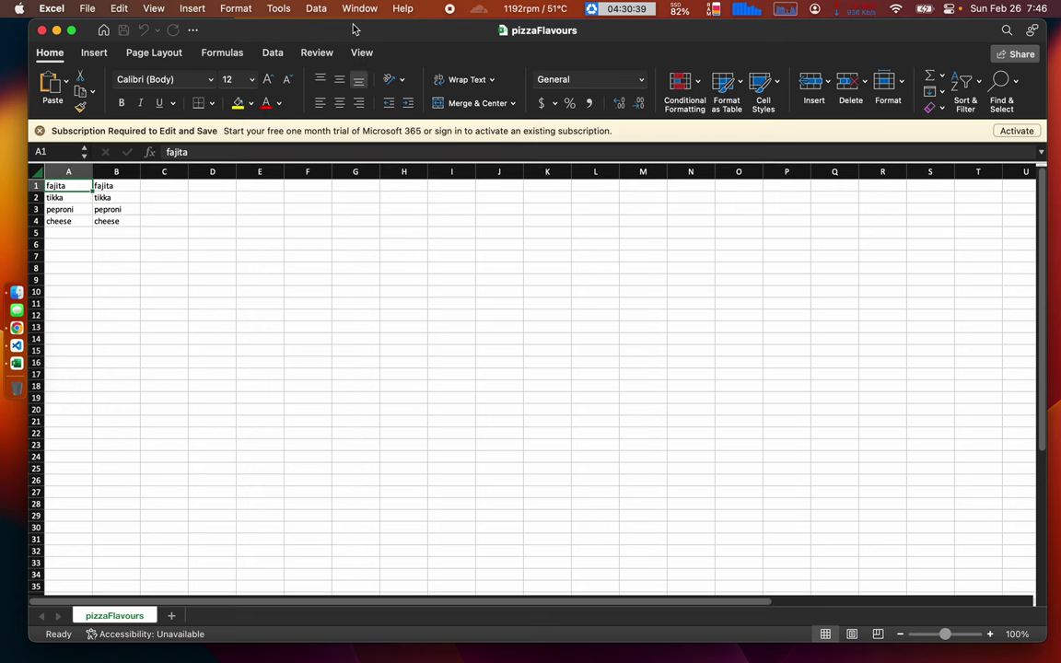
click(59, 230)
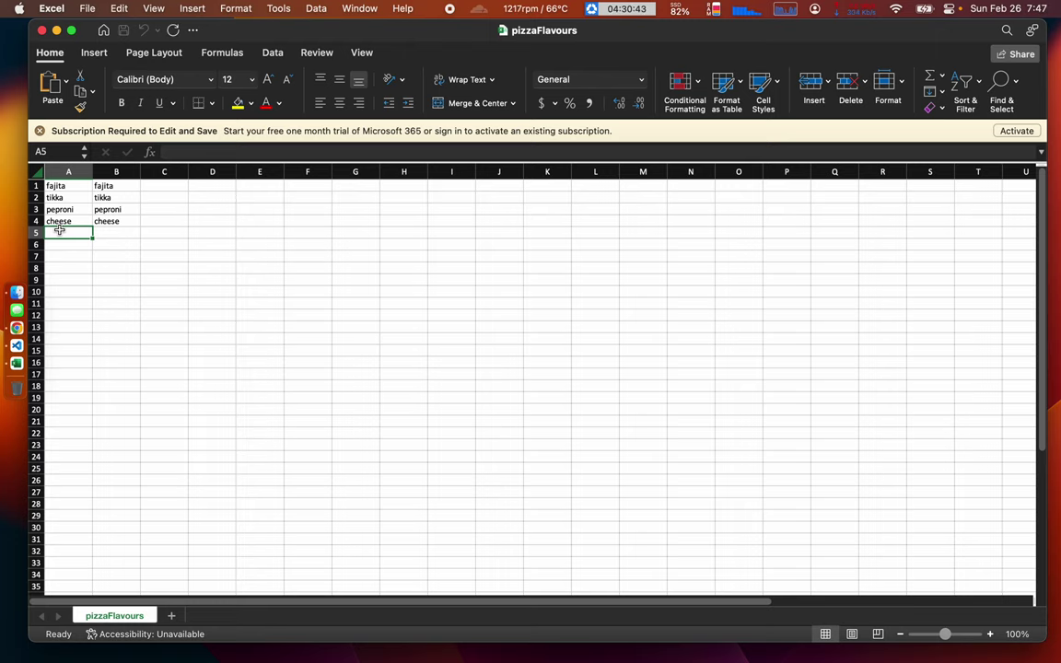
mouse_move(944, 633)
mouse_down()
mouse_move(972, 633)
mouse_move(951, 633)
mouse_up()
click(959, 635)
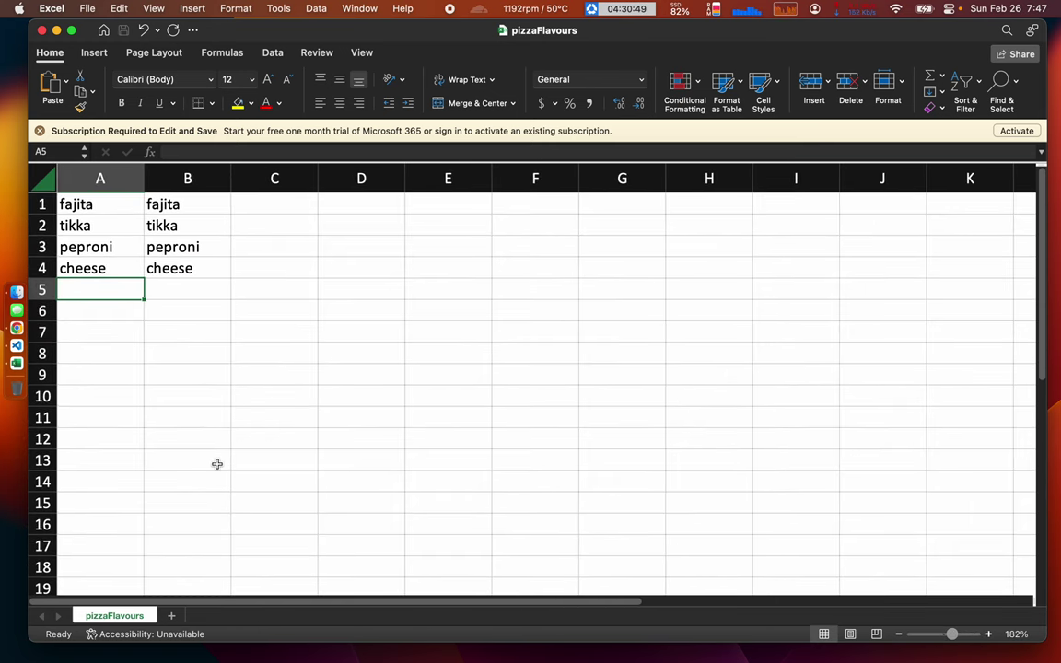
scroll(150, 319, down, 2)
scroll(95, 230, up, 1)
scroll(95, 229, down, 1)
text(wddsd)
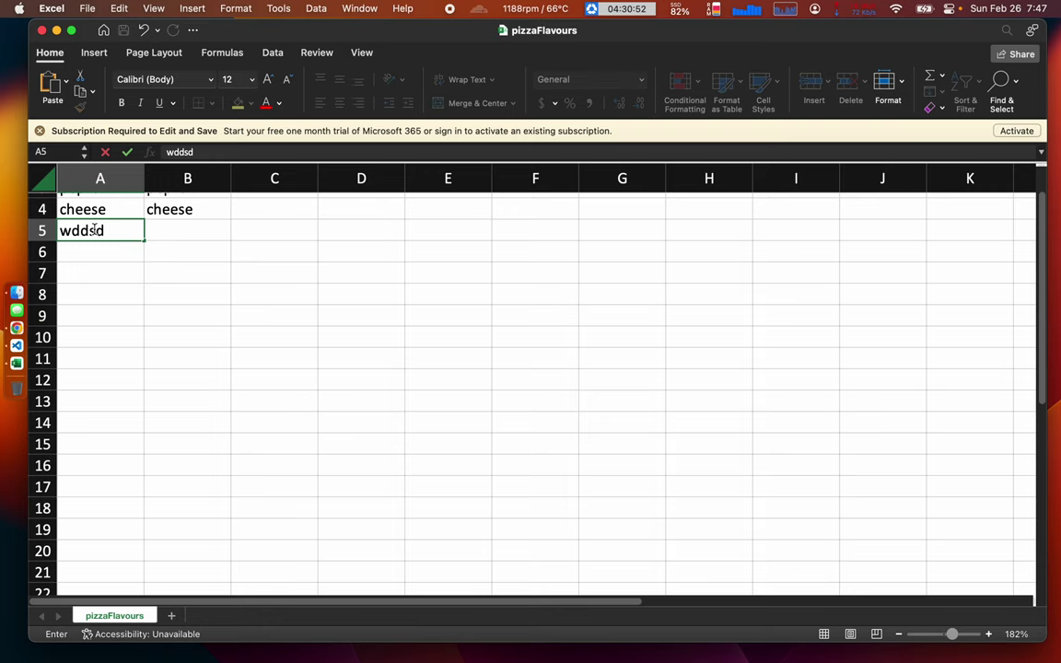
key(super+z)
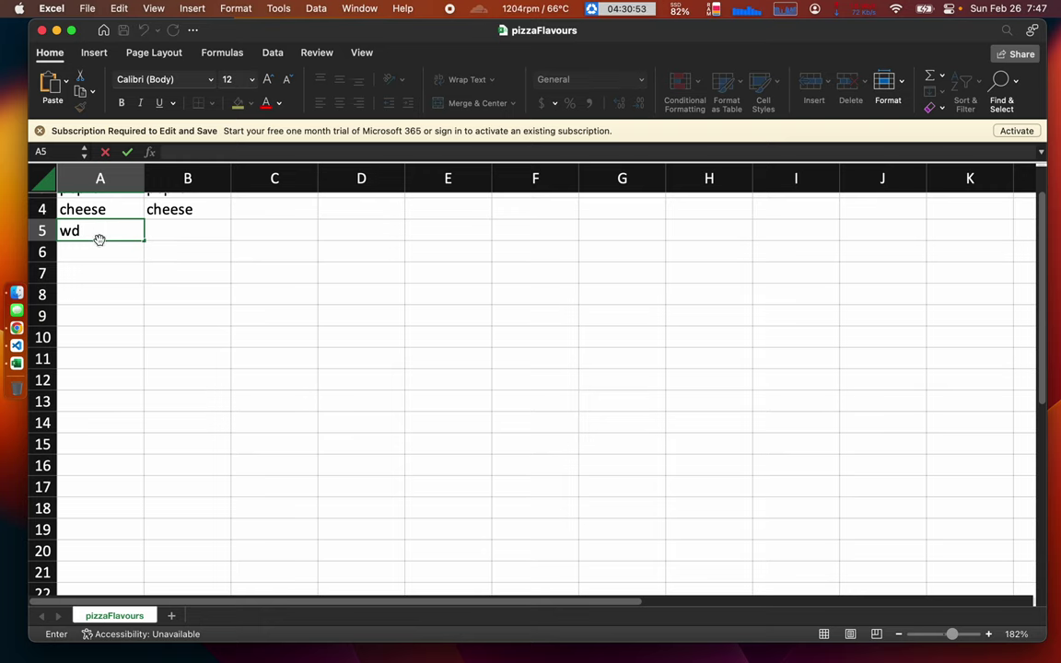
key(super+y)
key(Escape)
scroll(116, 261, up, 3)
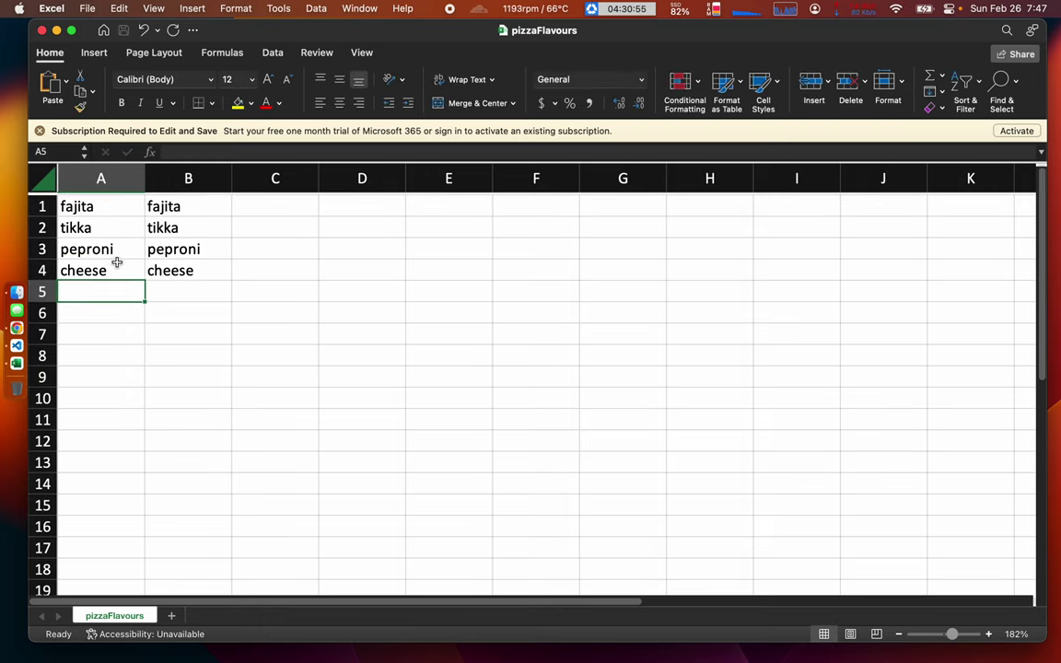
Switch to the ChatGPT conversation and copy the first 30 names of the generated Pakistani given names list.
key(super+Tab)
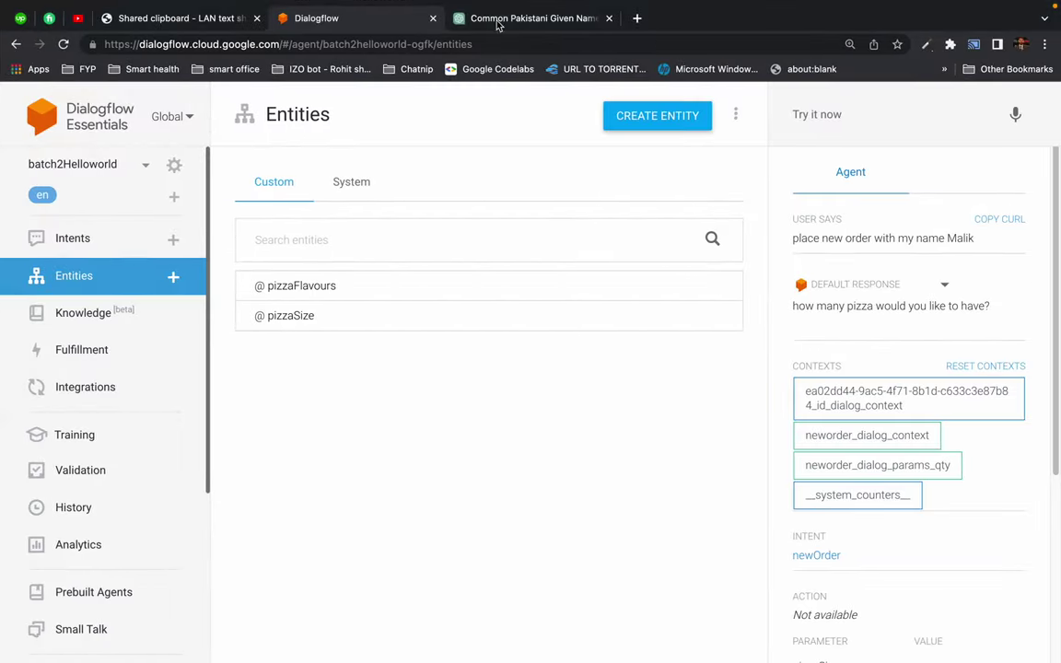
click(530, 25)
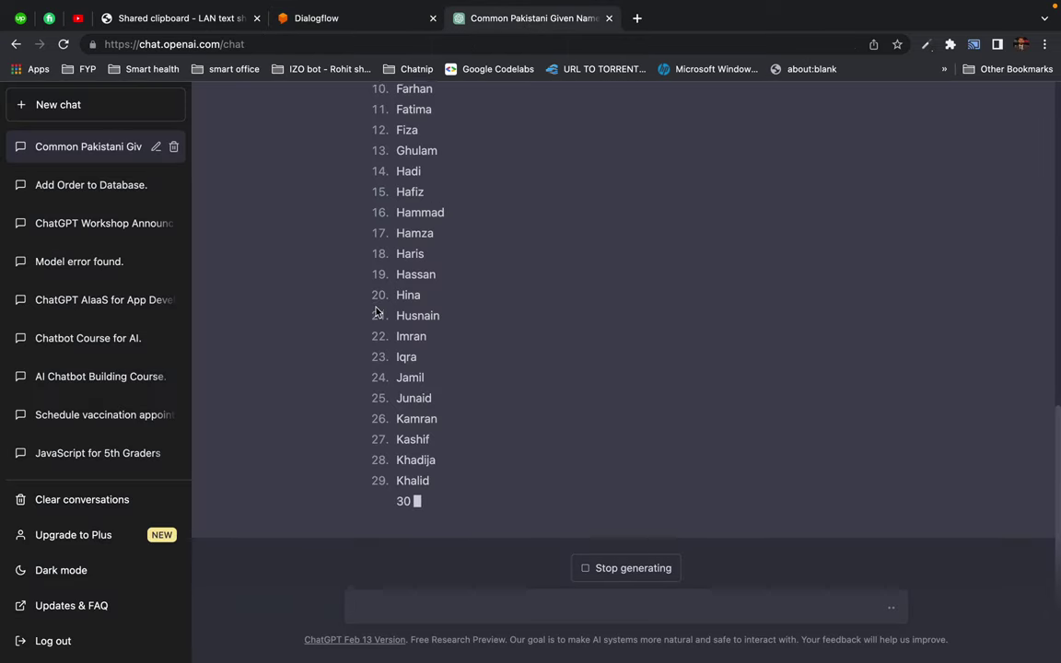
scroll(375, 313, up, 5)
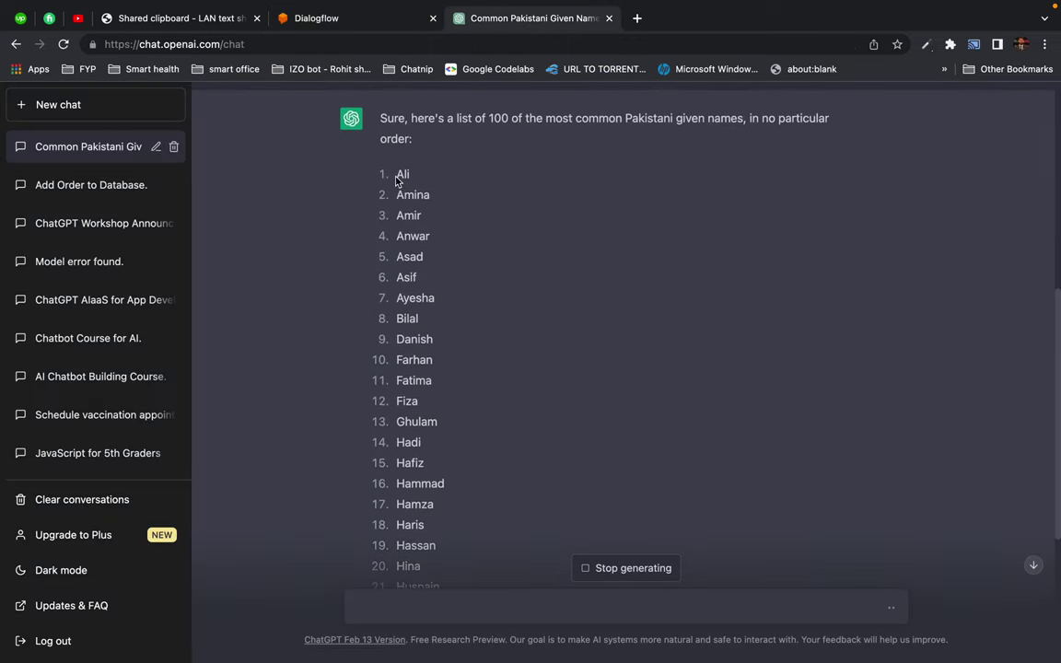
drag(396, 177, 439, 448)
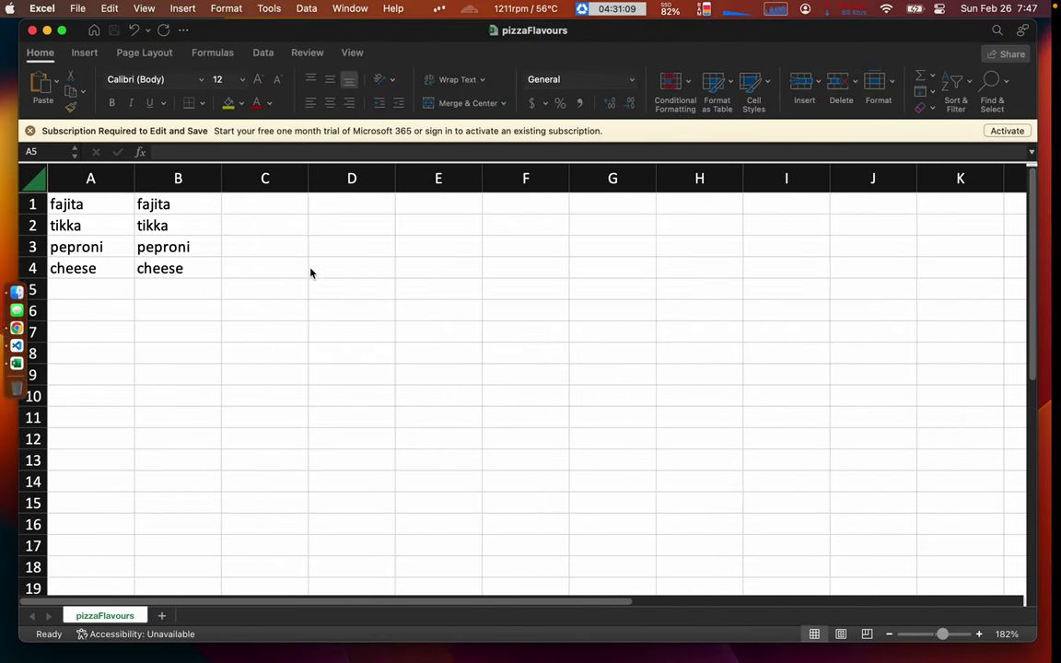
Paste the copied names into the pizzaFlavours sheet below the flavours, starting at A5 and again at B5.
click(88, 290)
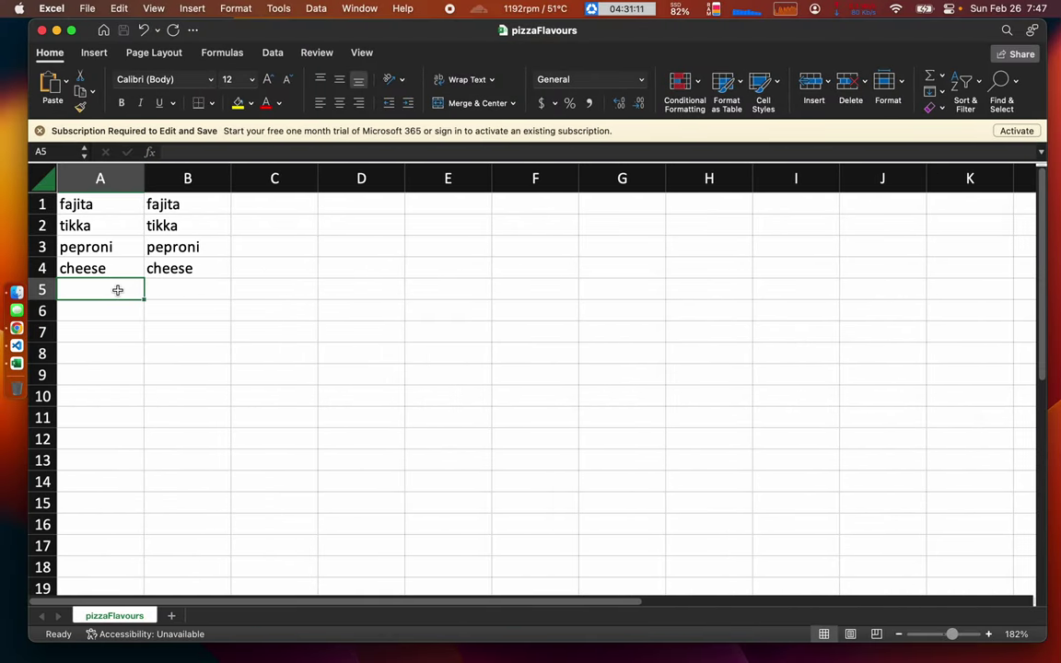
key(super+v)
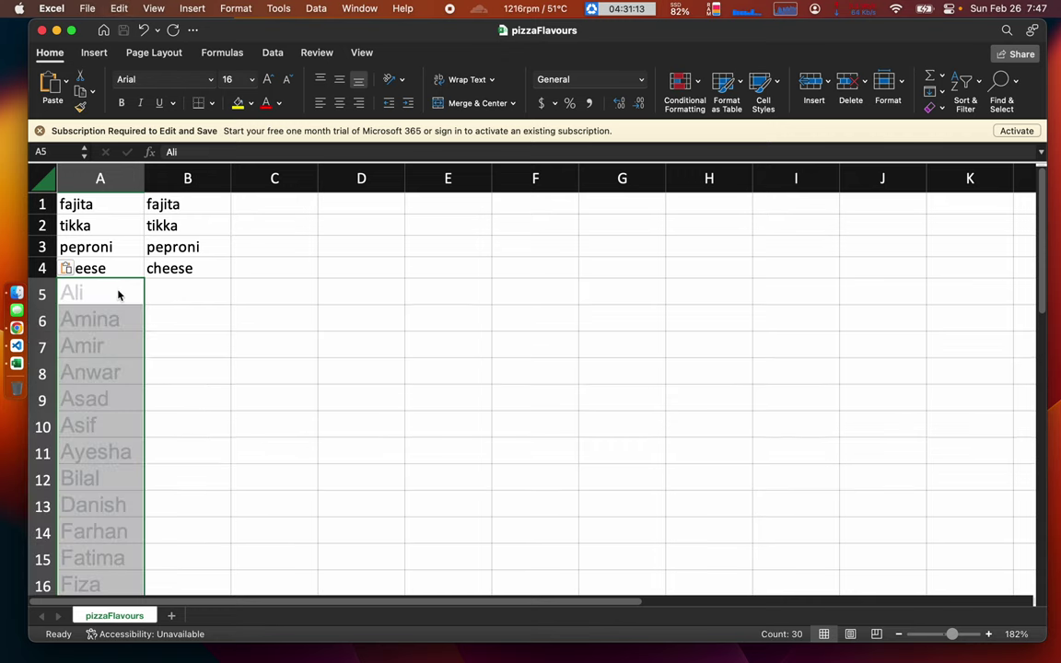
click(192, 294)
key(super+v)
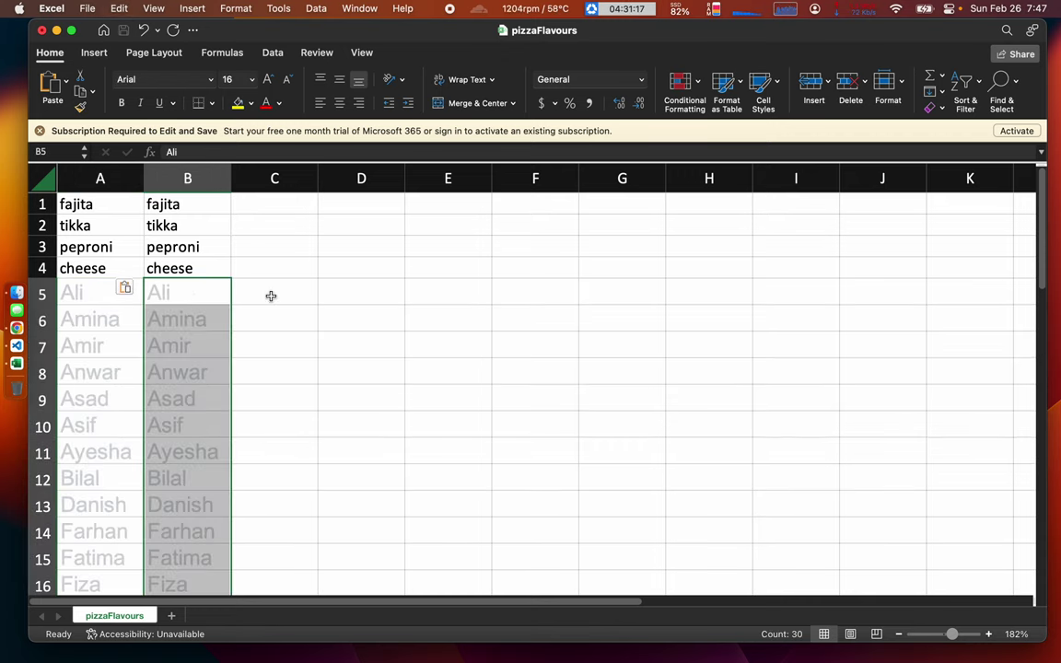
Examine the pasted names in columns A and B down to the end of the list.
scroll(250, 337, down, 2)
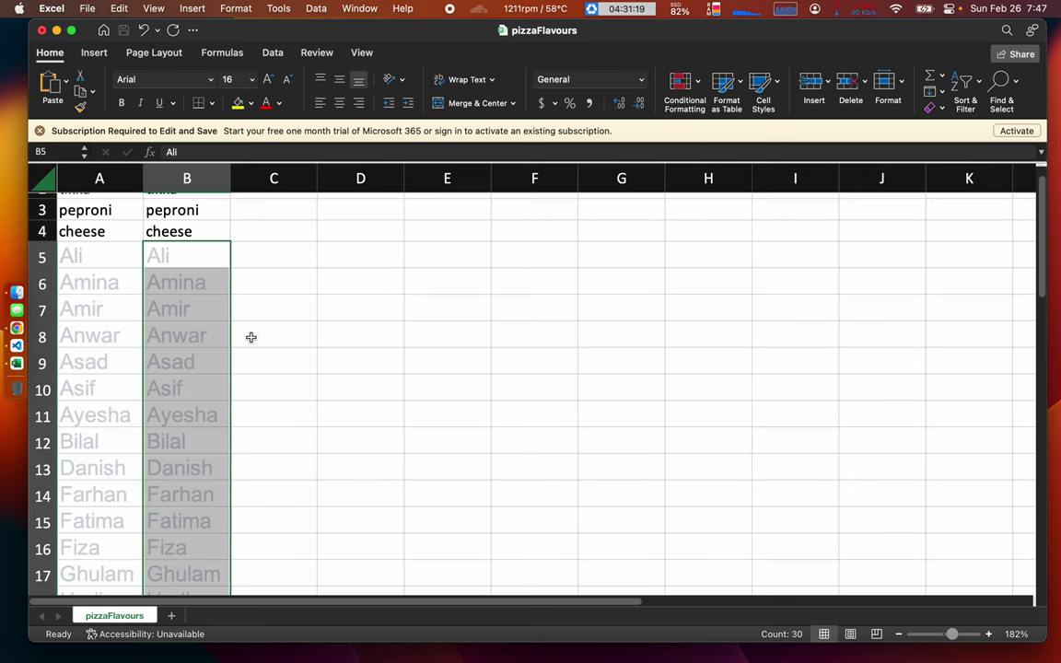
click(277, 307)
click(270, 279)
click(272, 308)
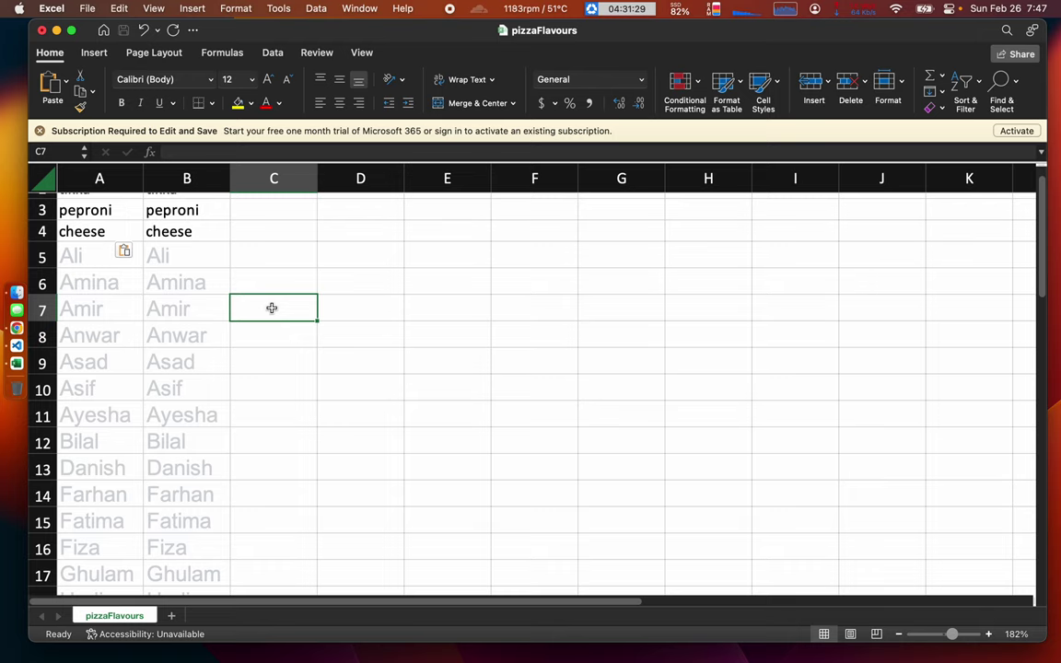
click(254, 255)
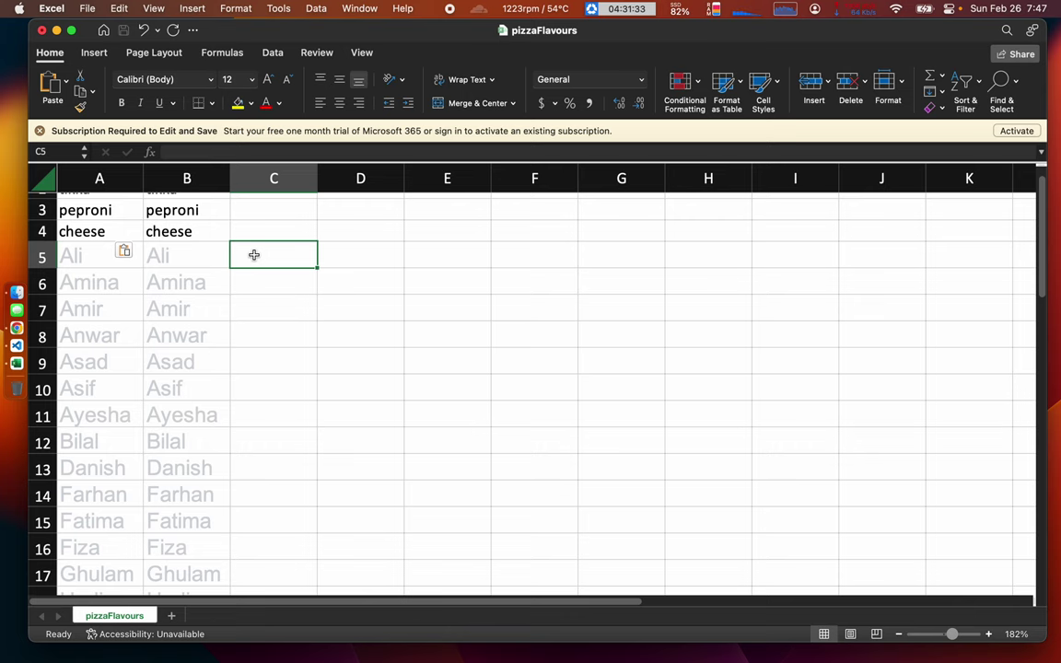
scroll(265, 357, down, 4)
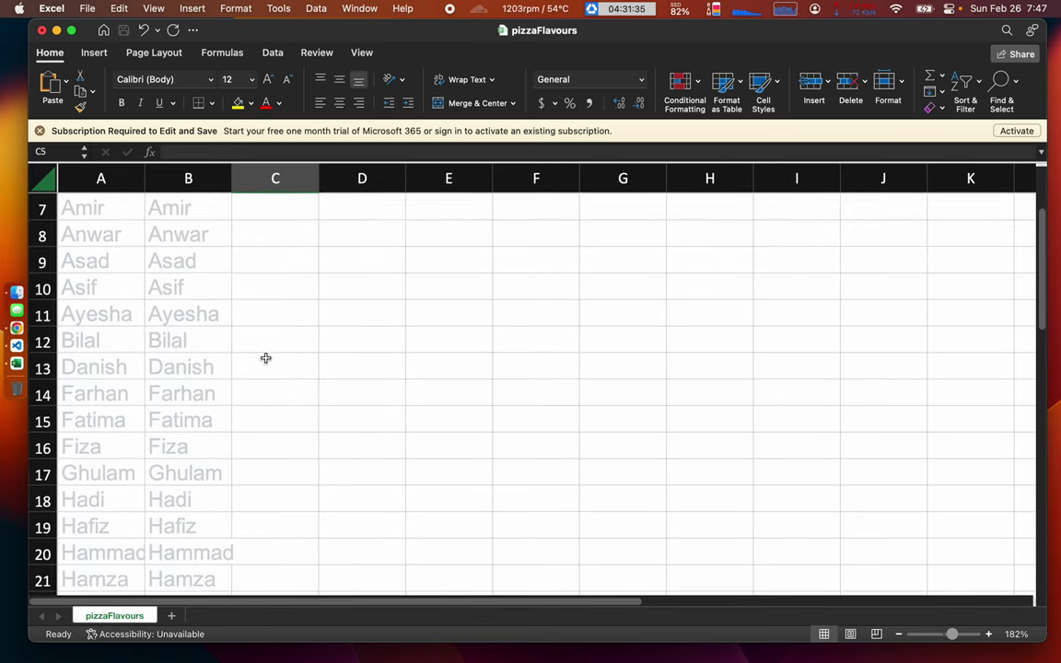
scroll(265, 358, down, 2)
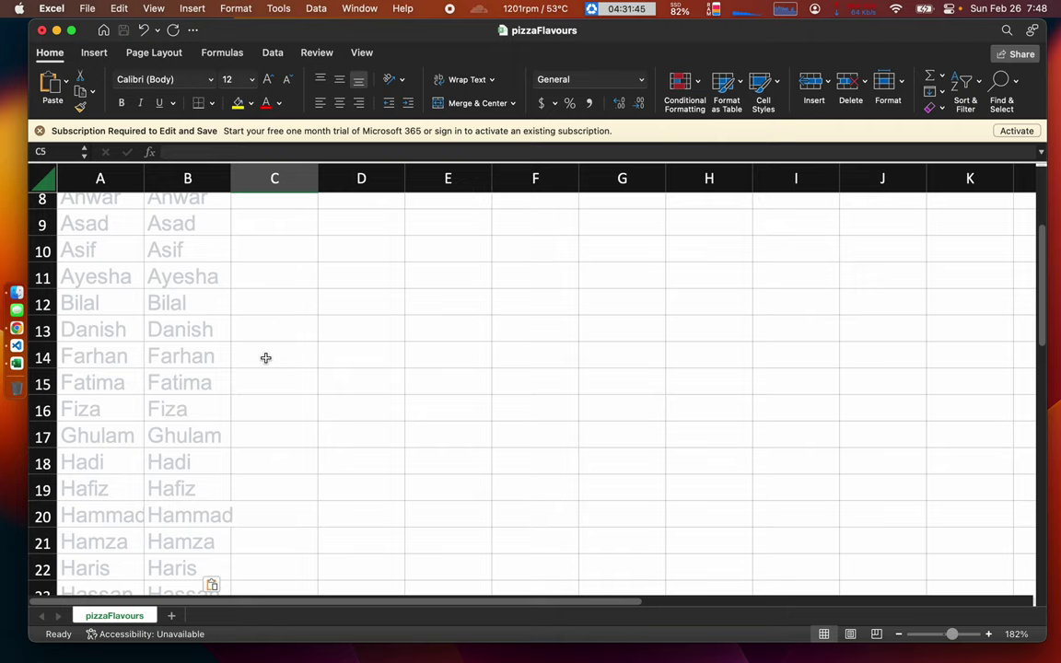
scroll(279, 402, down, 3)
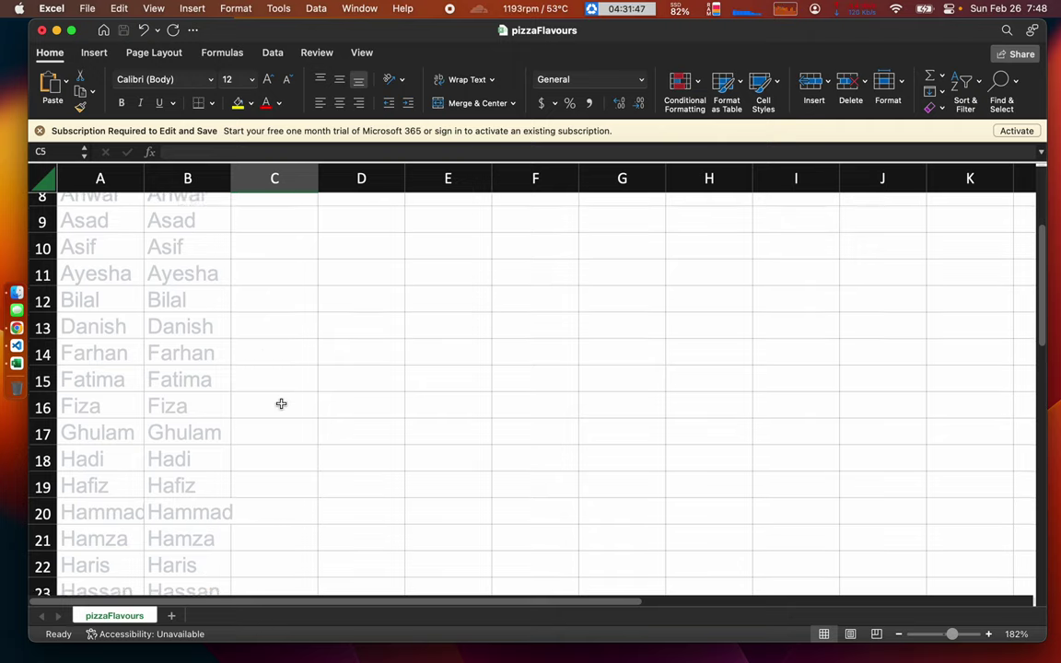
scroll(281, 403, down, 1)
scroll(280, 404, down, 7)
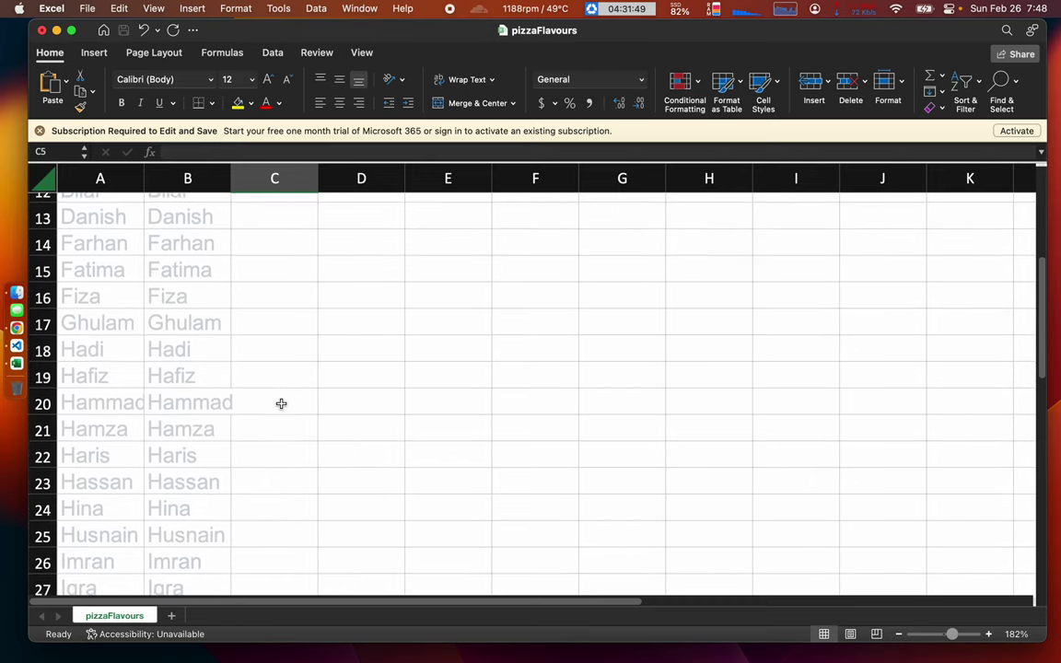
scroll(280, 403, down, 3)
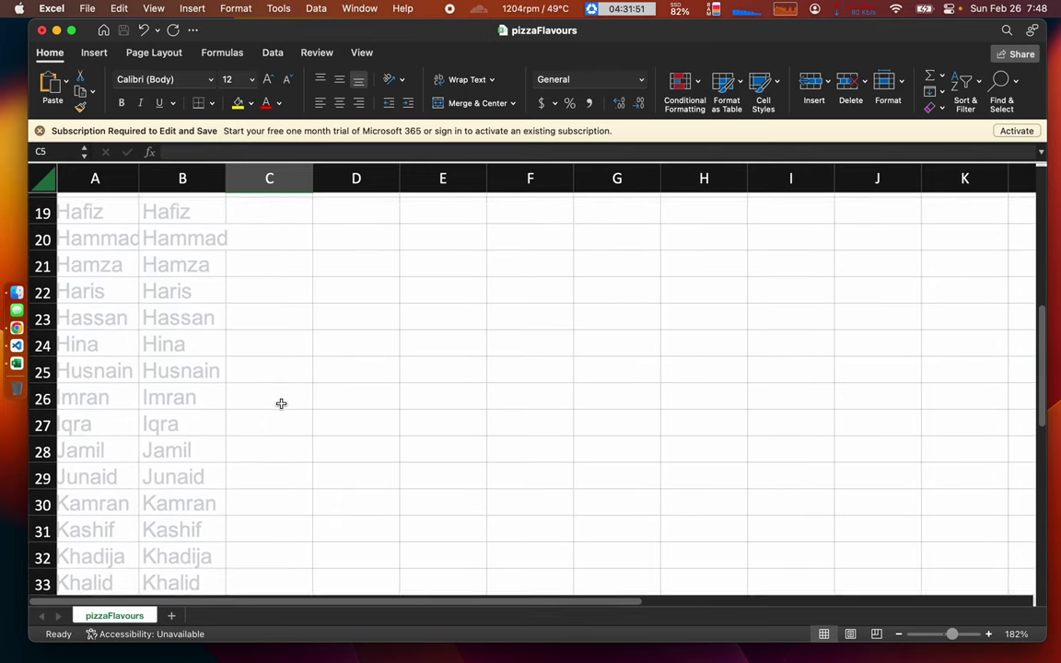
scroll(281, 404, down, 8)
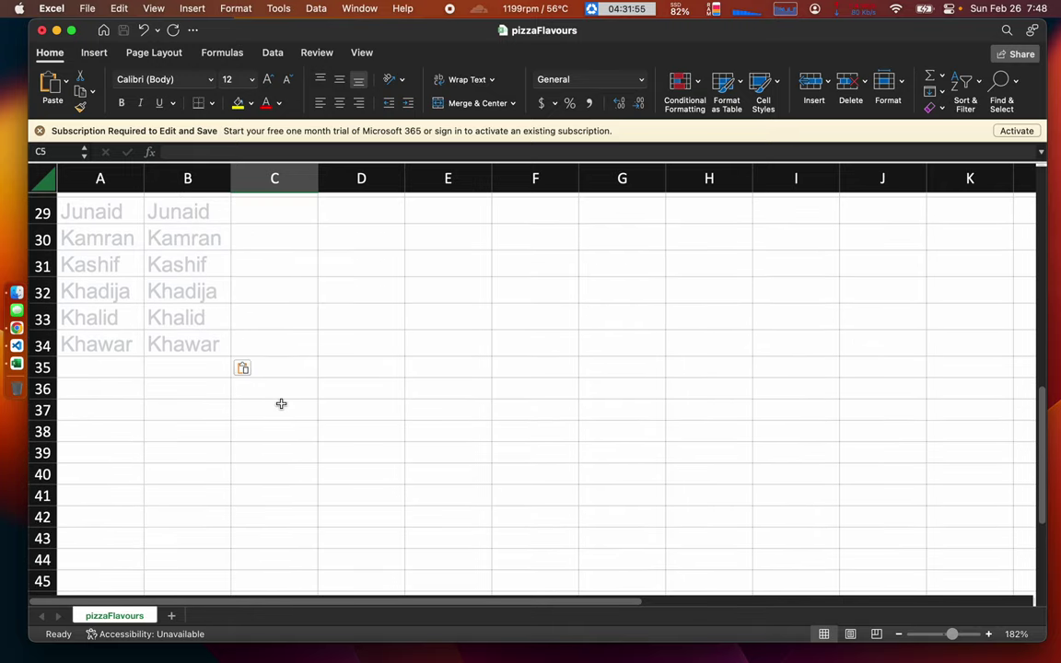
scroll(281, 403, up, 4)
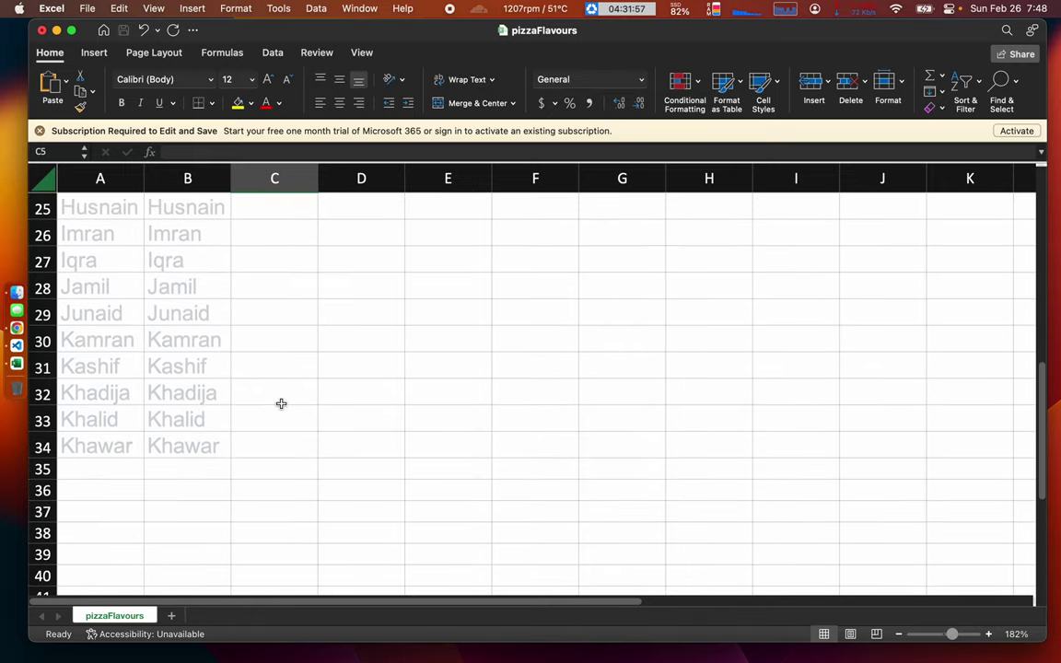
scroll(158, 259, up, 4)
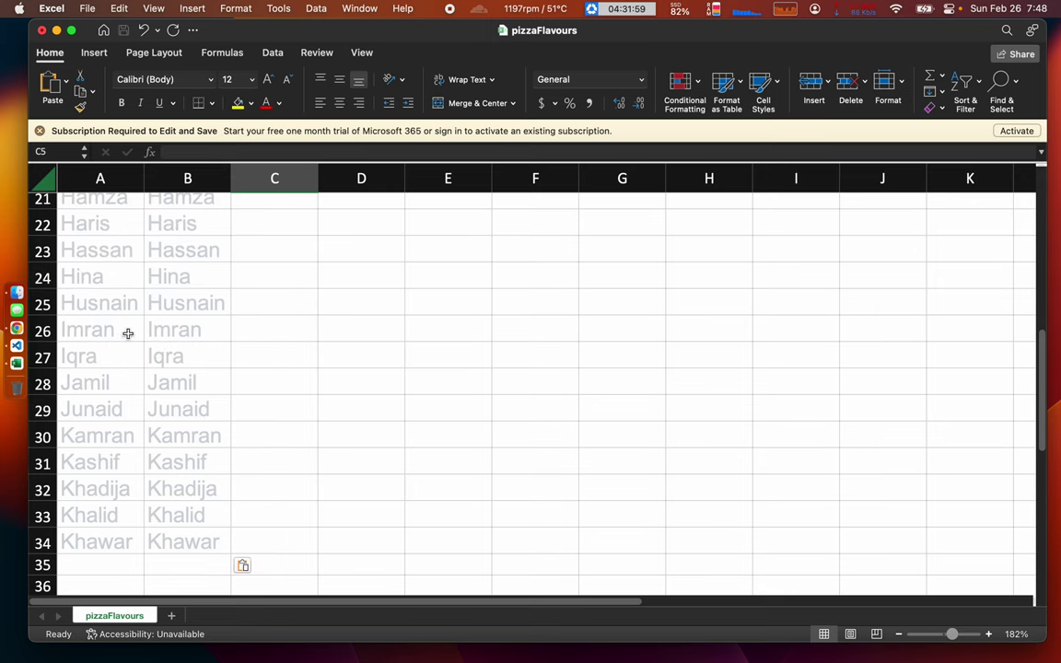
Check individual name entries in column A from row 26 up to row 8 against their column B counterparts.
click(92, 329)
scroll(211, 300, up, 3)
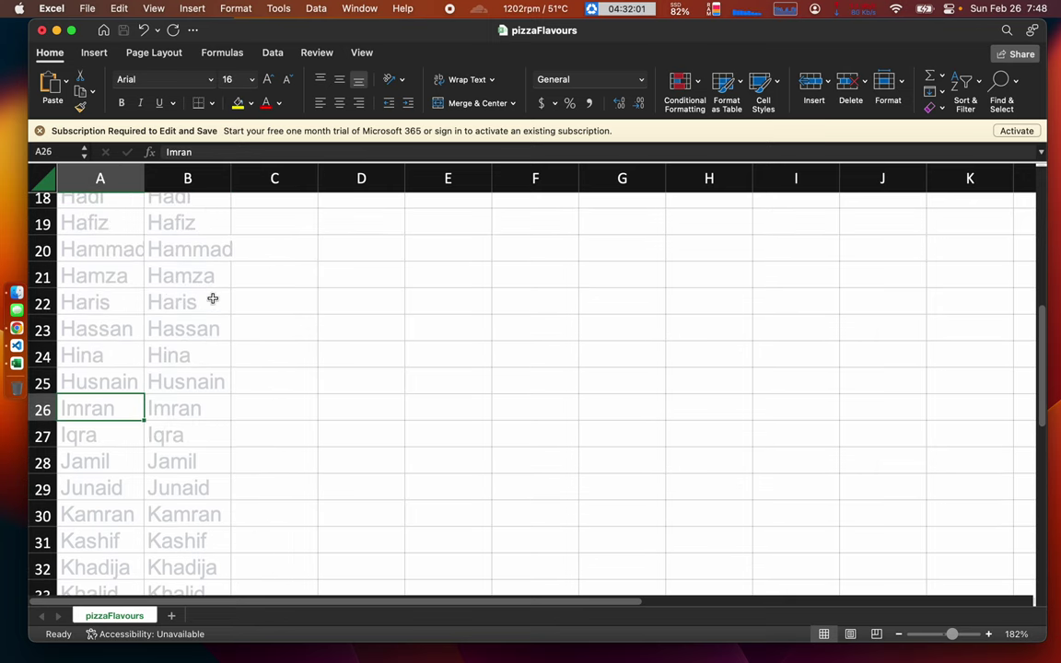
click(104, 304)
click(104, 250)
scroll(110, 276, up, 4)
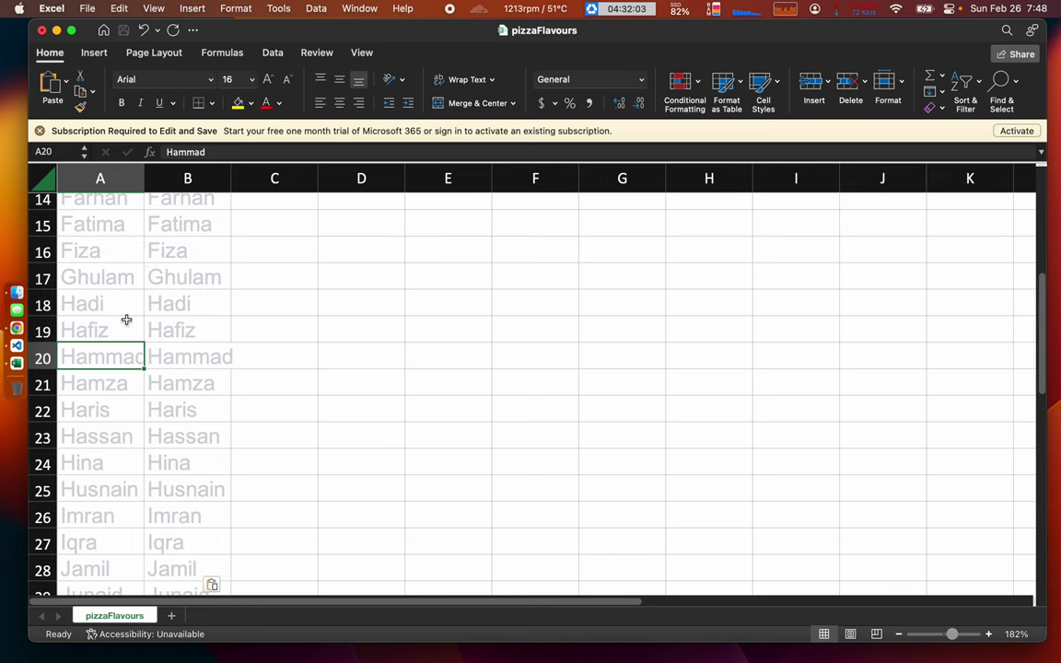
click(109, 310)
click(133, 276)
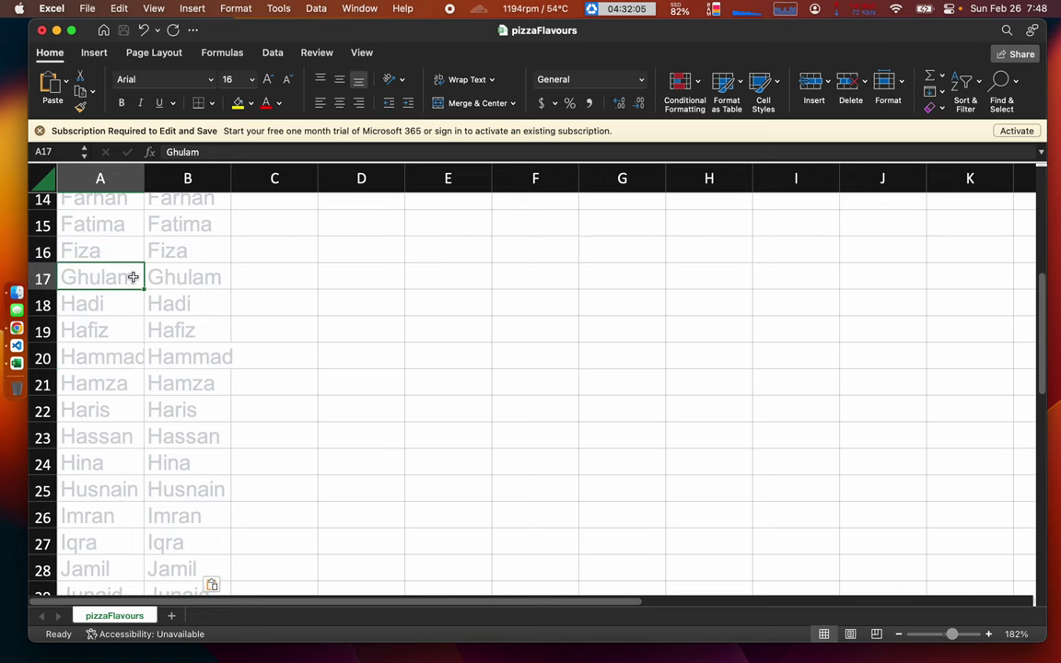
scroll(147, 266, up, 2)
click(118, 310)
click(113, 282)
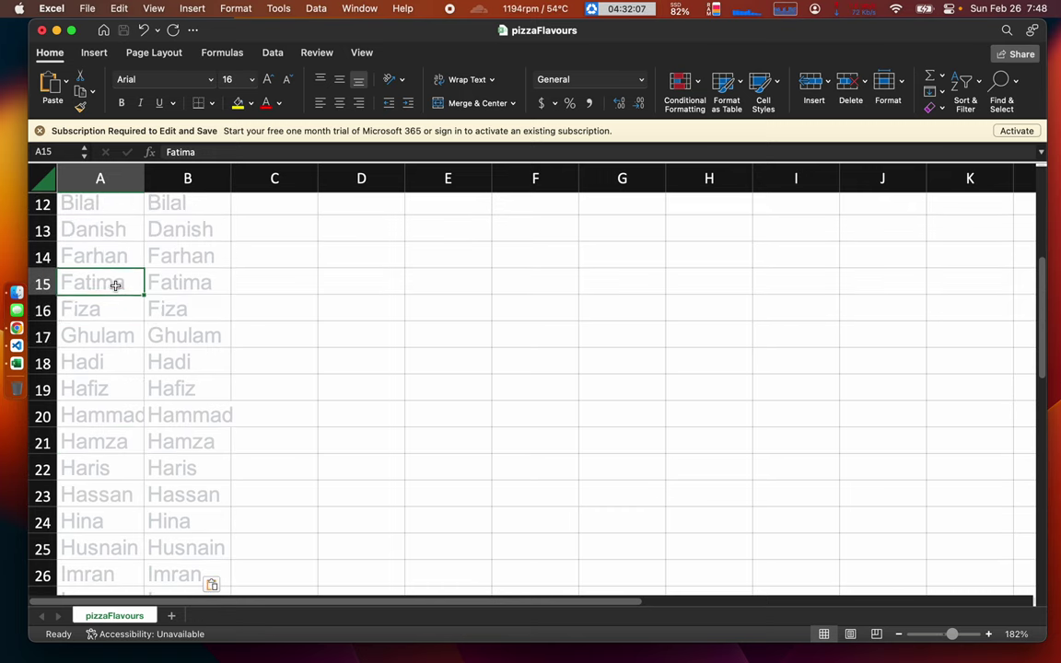
click(111, 261)
scroll(161, 239, up, 6)
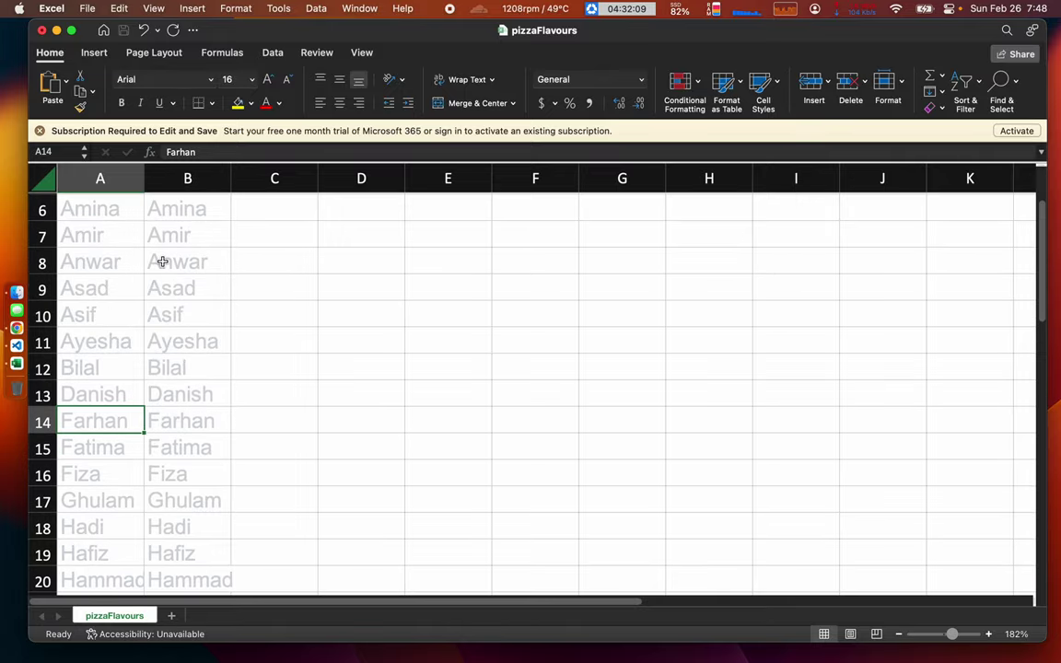
click(96, 368)
click(102, 350)
click(102, 372)
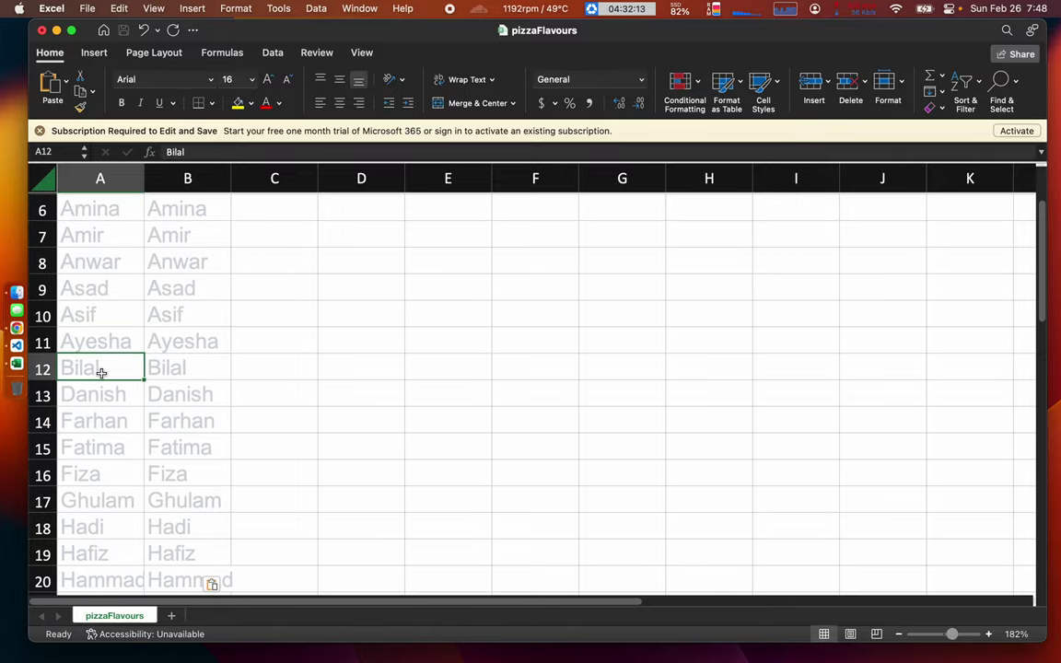
click(155, 348)
click(156, 359)
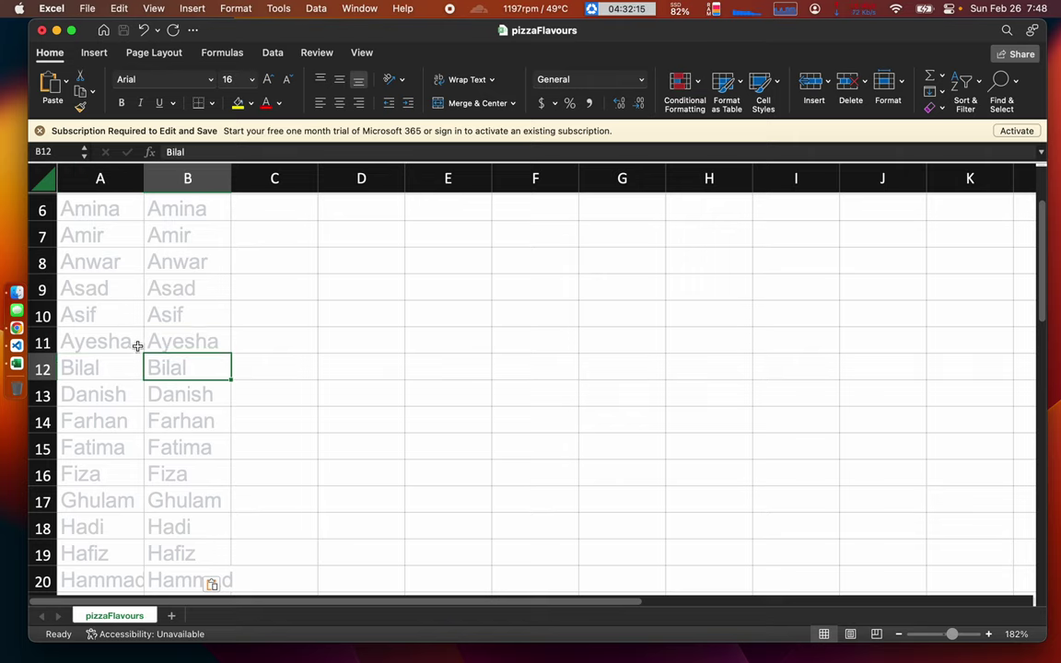
click(105, 317)
click(109, 282)
click(109, 260)
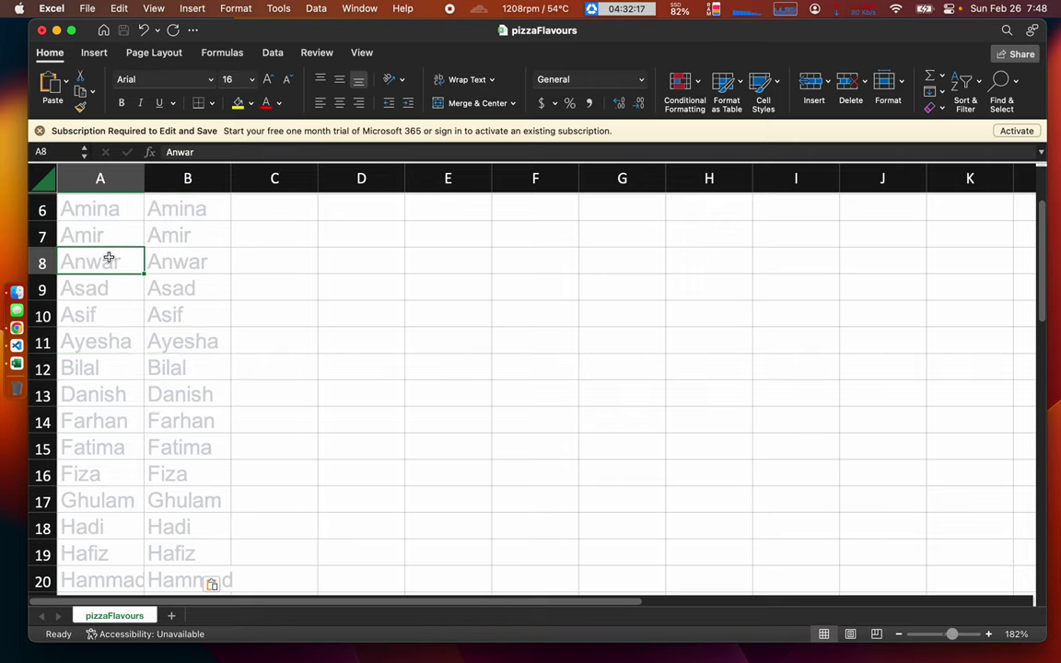
scroll(108, 258, up, 2)
click(257, 295)
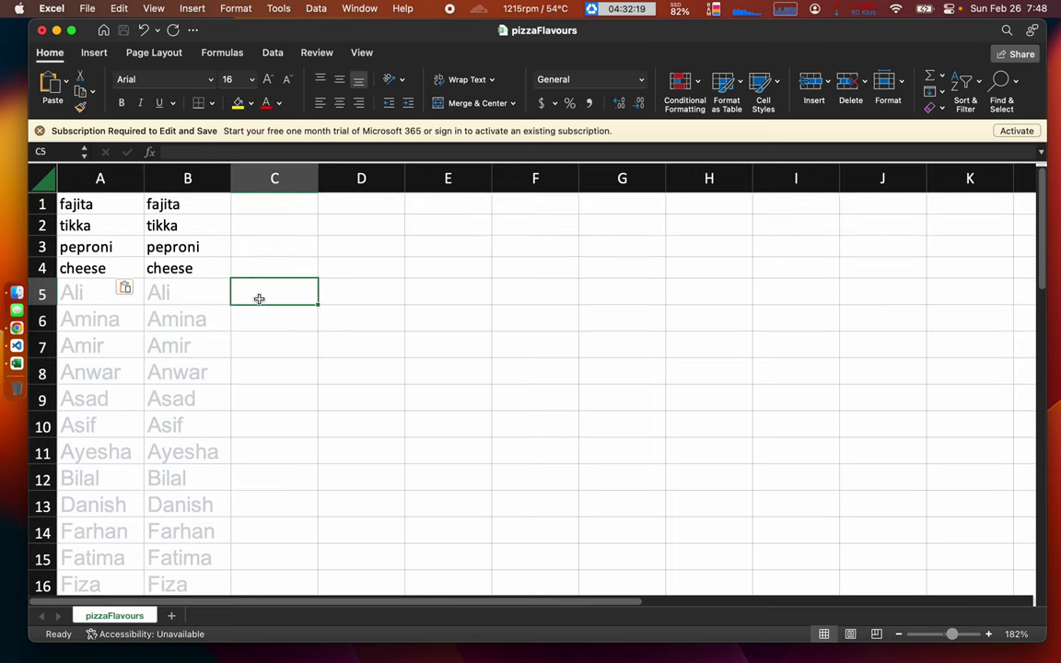
click(266, 323)
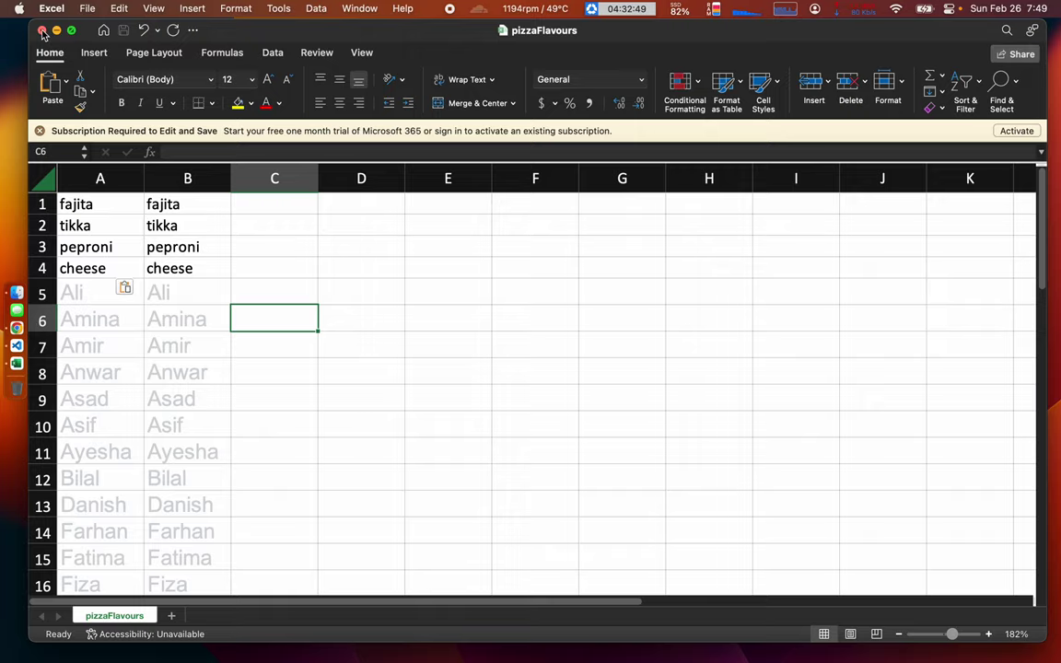
Close the pizzaFlavours workbook without saving its changes.
click(41, 30)
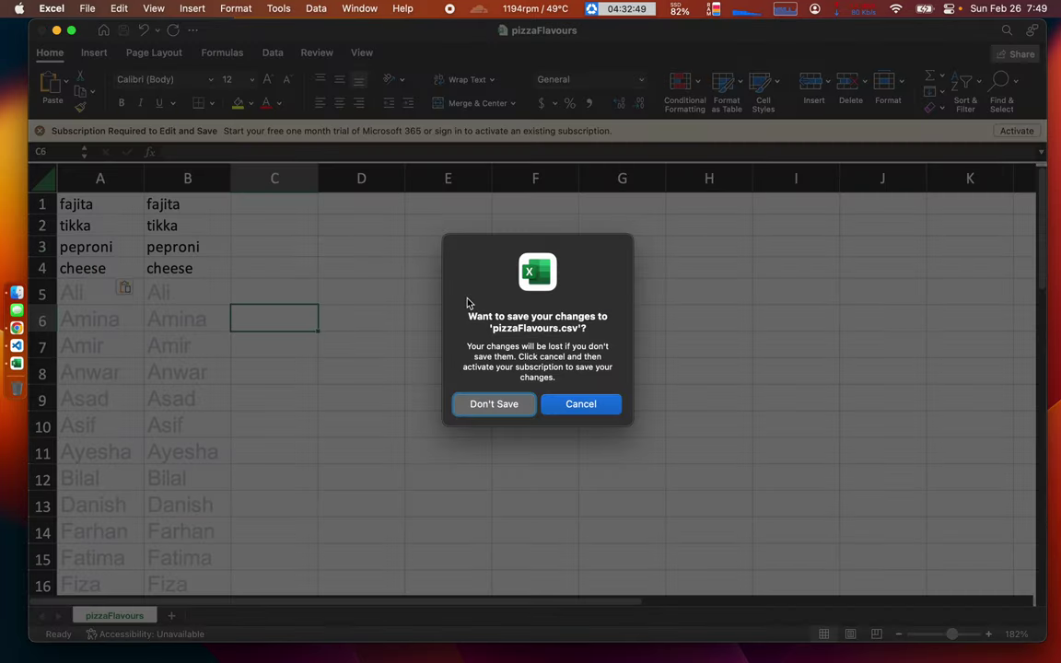
click(505, 405)
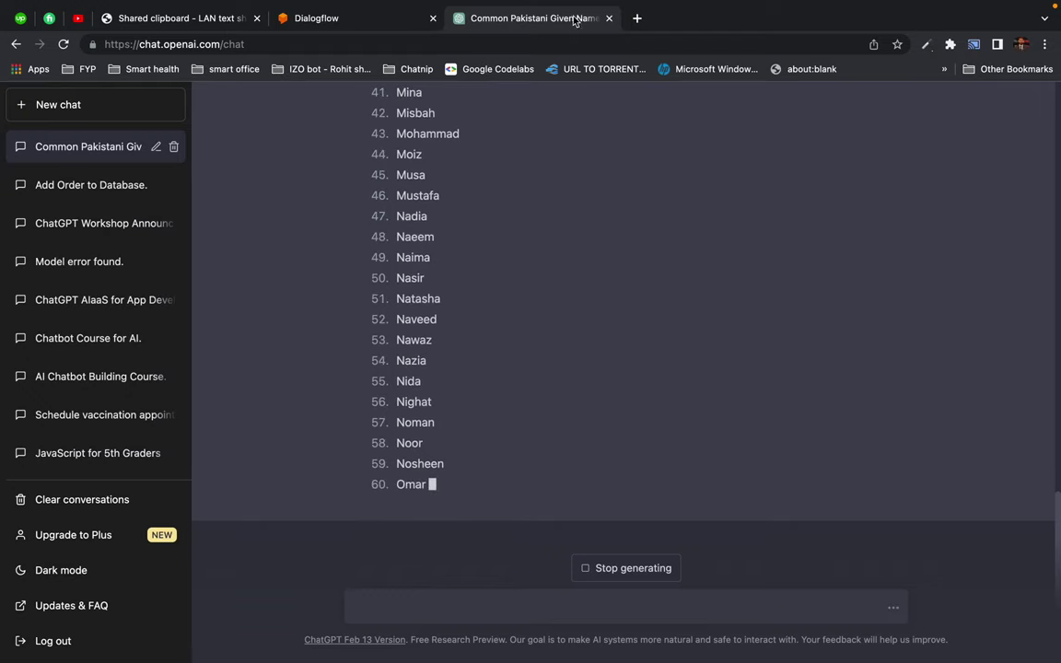
Search Google in a new browser tab for "all pakistani given names json".
click(637, 17)
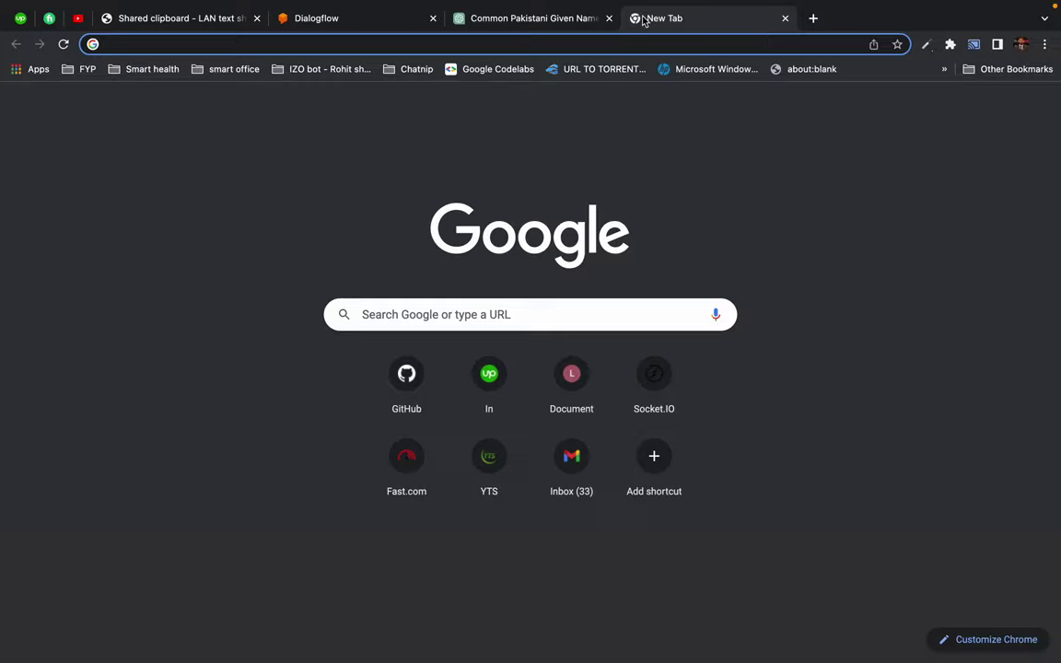
text(json)
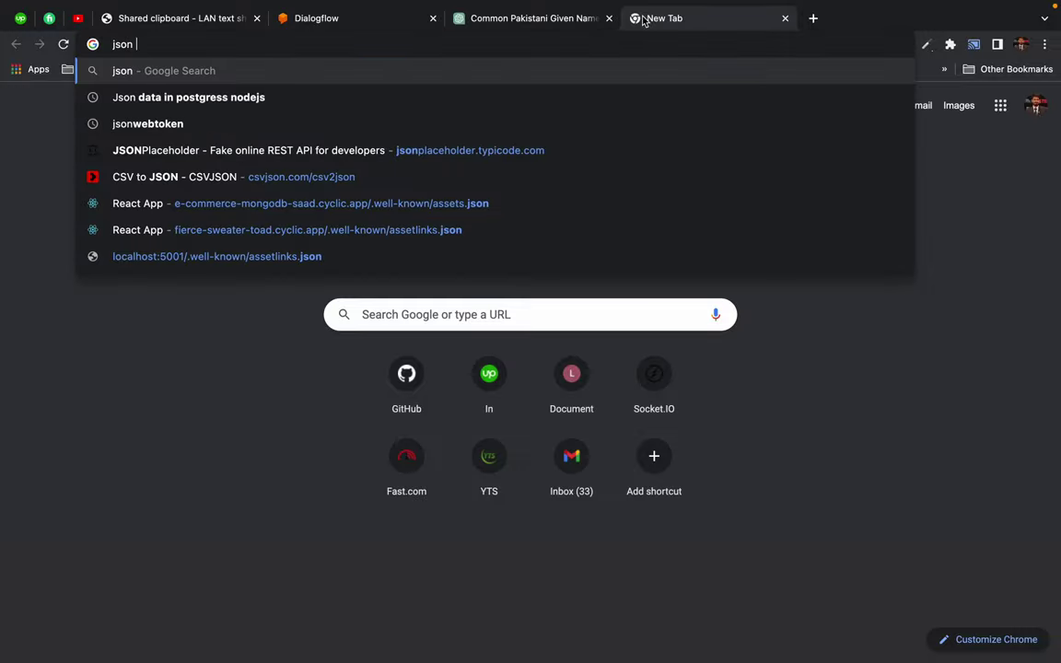
key(BackSpace)
key(BackSpace)
key(BackSpace)
key(BackSpace)
text(all)
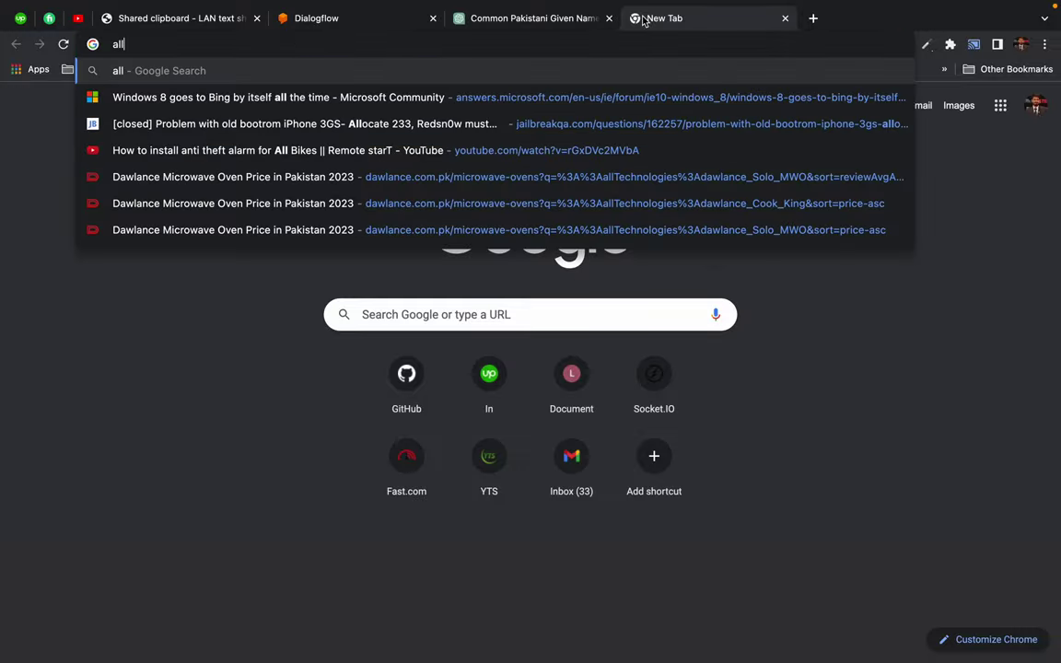
text( pakistani n)
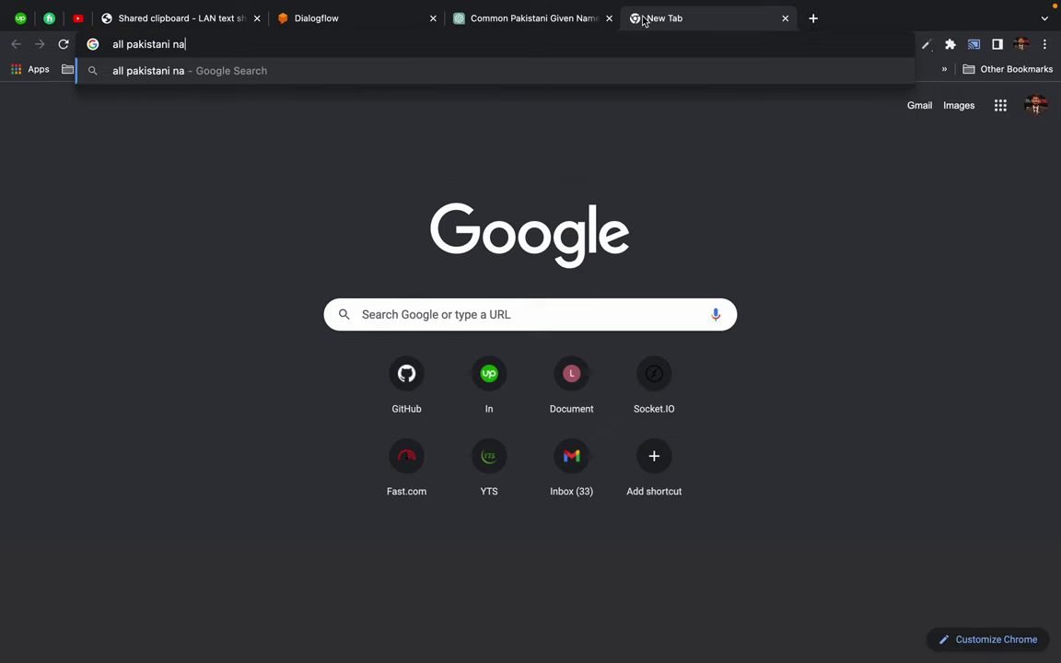
key(BackSpace)
text(given )
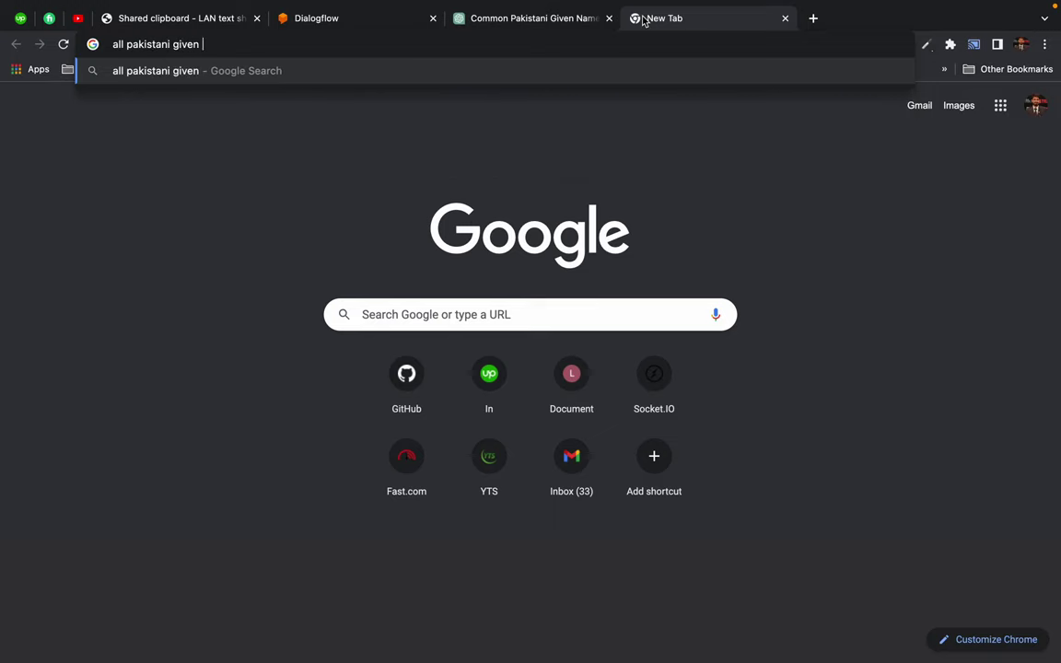
text(names json)
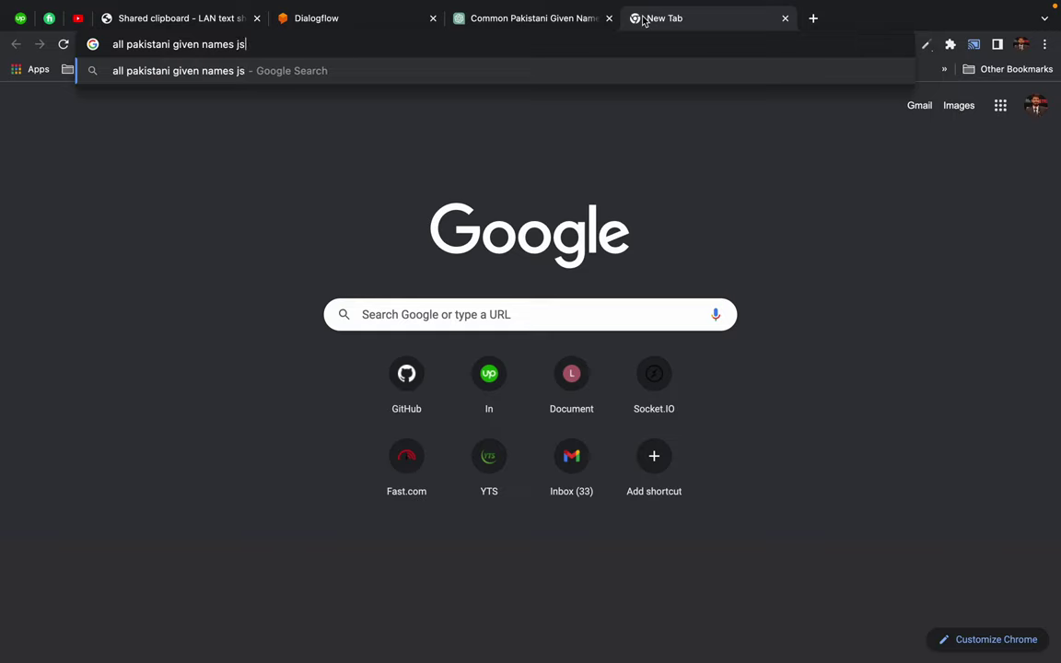
key(BackSpace)
text(on)
key(Return)
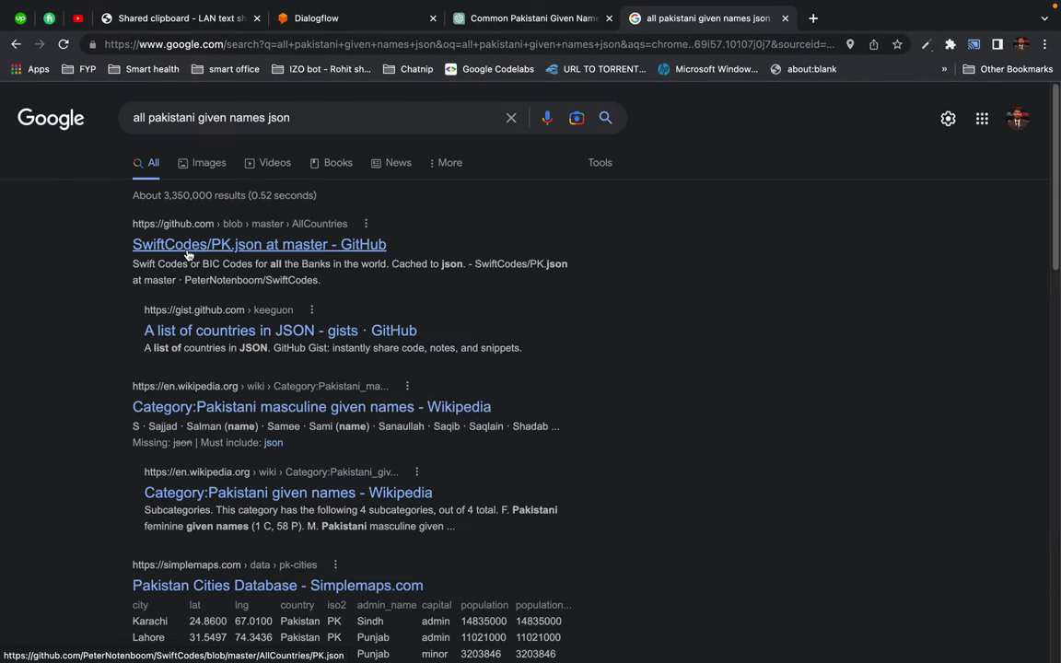
Open the Wikipedia result for the Pakistani masculine given names category in a new tab.
scroll(72, 419, down, 3)
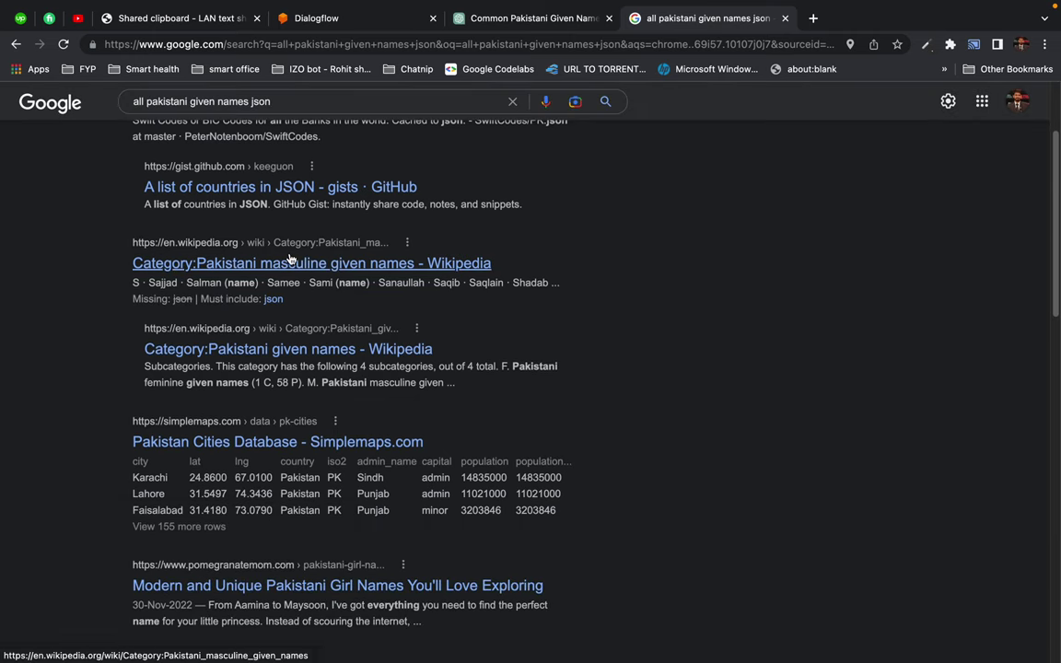
super+click(262, 267)
click(875, 18)
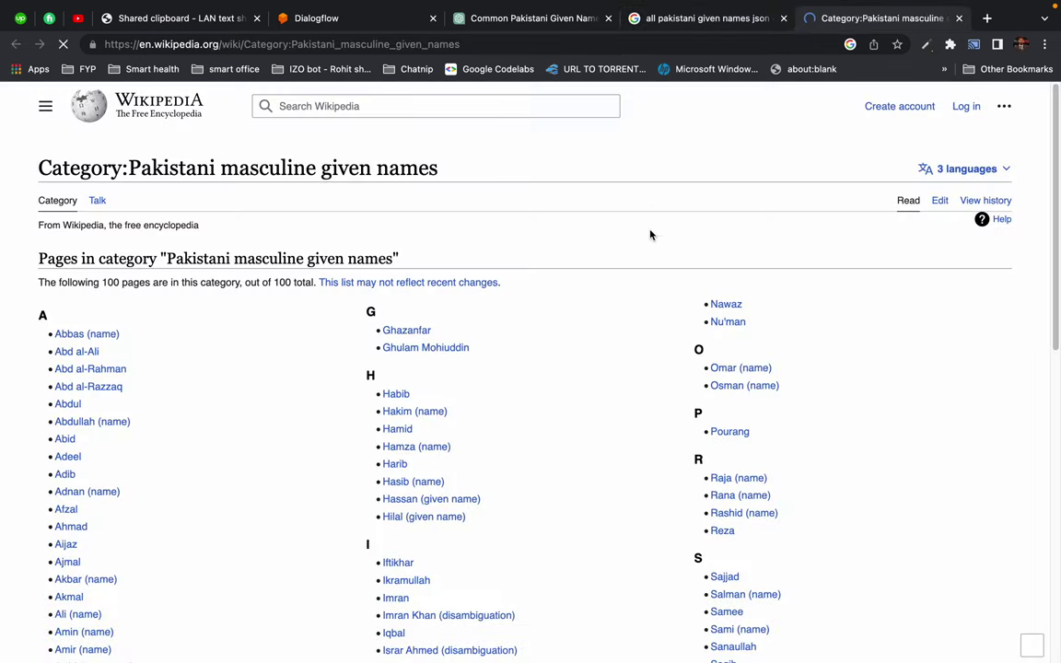
Examine the names listed in the Pakistani masculine given names category and close the Wikipedia page.
scroll(246, 436, down, 2)
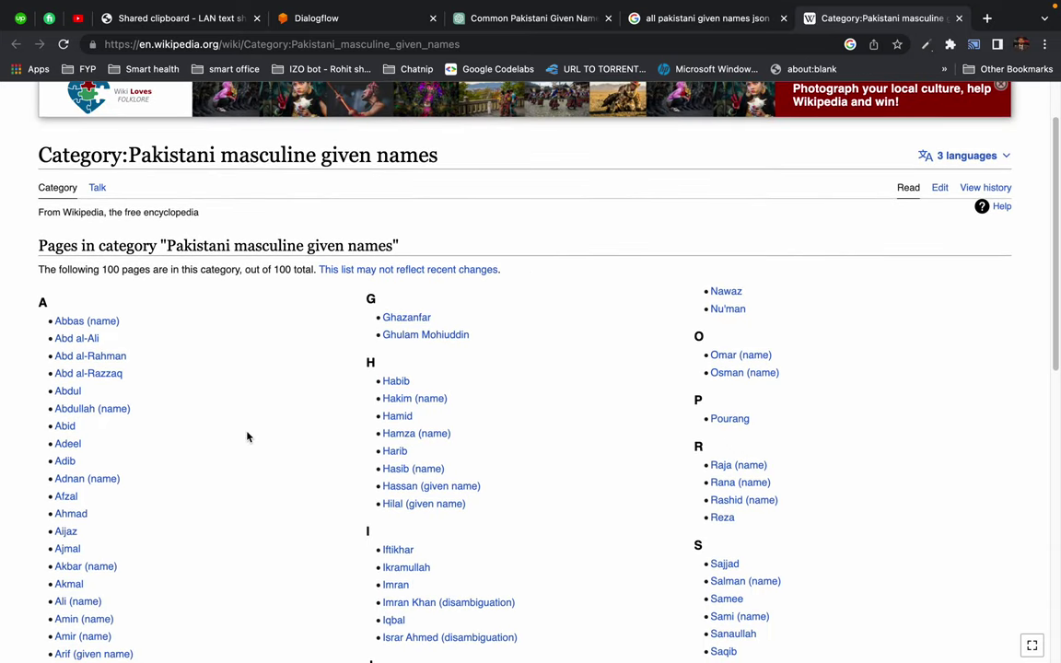
scroll(246, 436, down, 1)
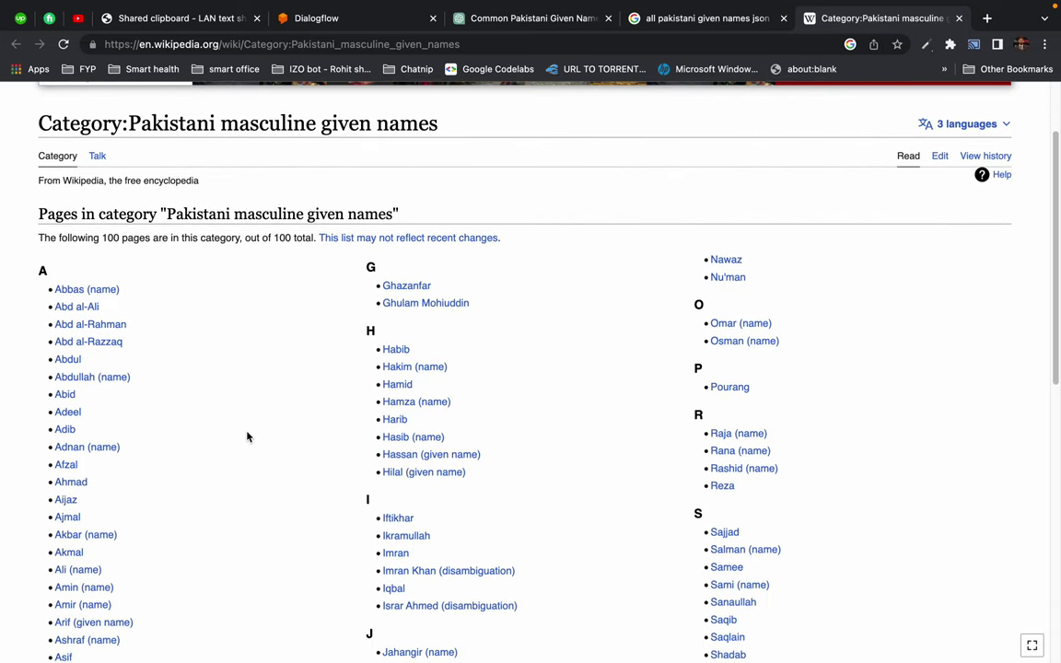
scroll(247, 436, up, 3)
scroll(246, 436, down, 4)
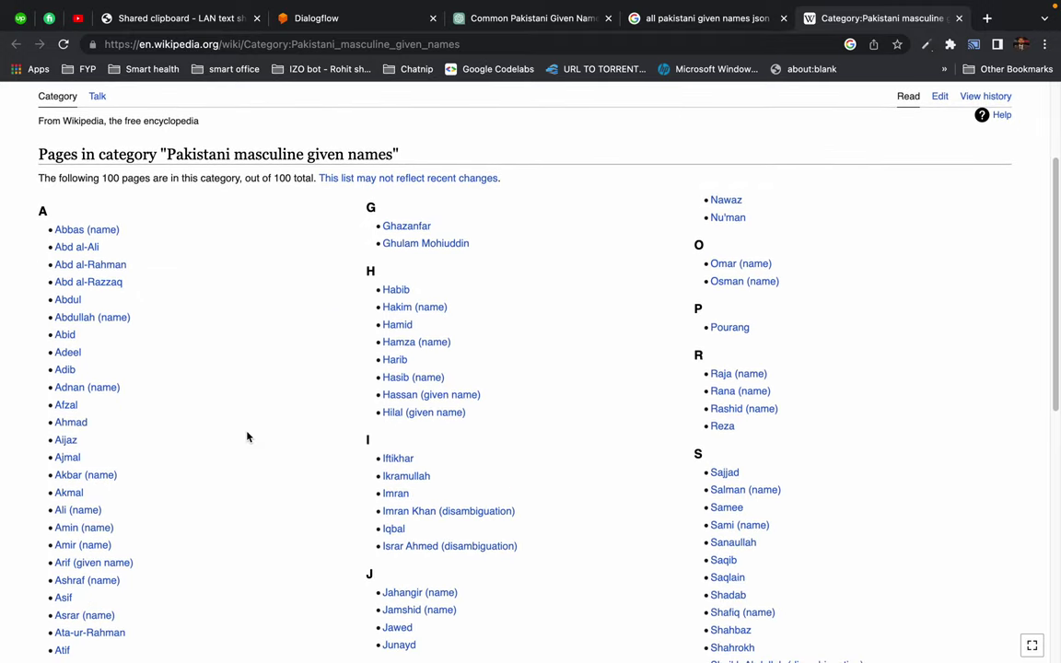
scroll(247, 437, down, 10)
scroll(247, 437, up, 10)
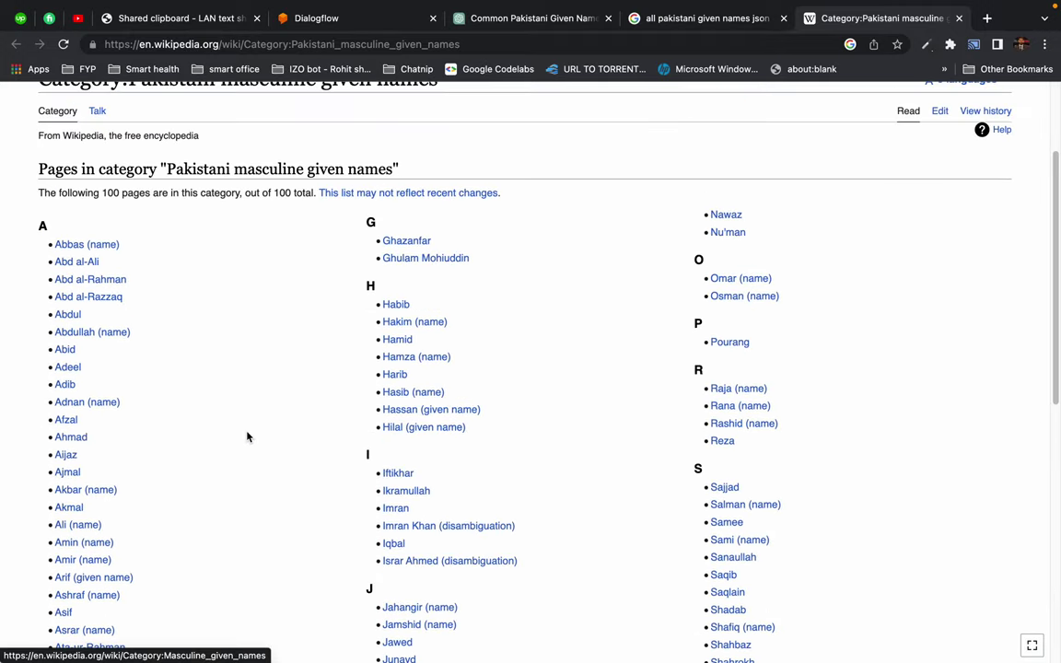
drag(24, 243, 220, 448)
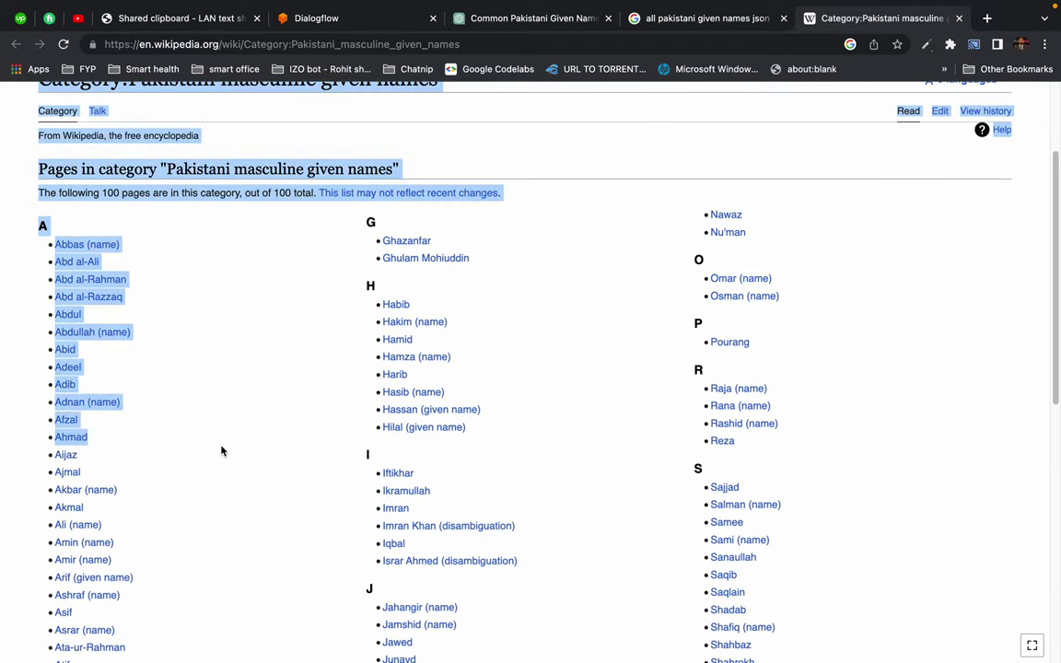
click(244, 504)
scroll(240, 493, down, 2)
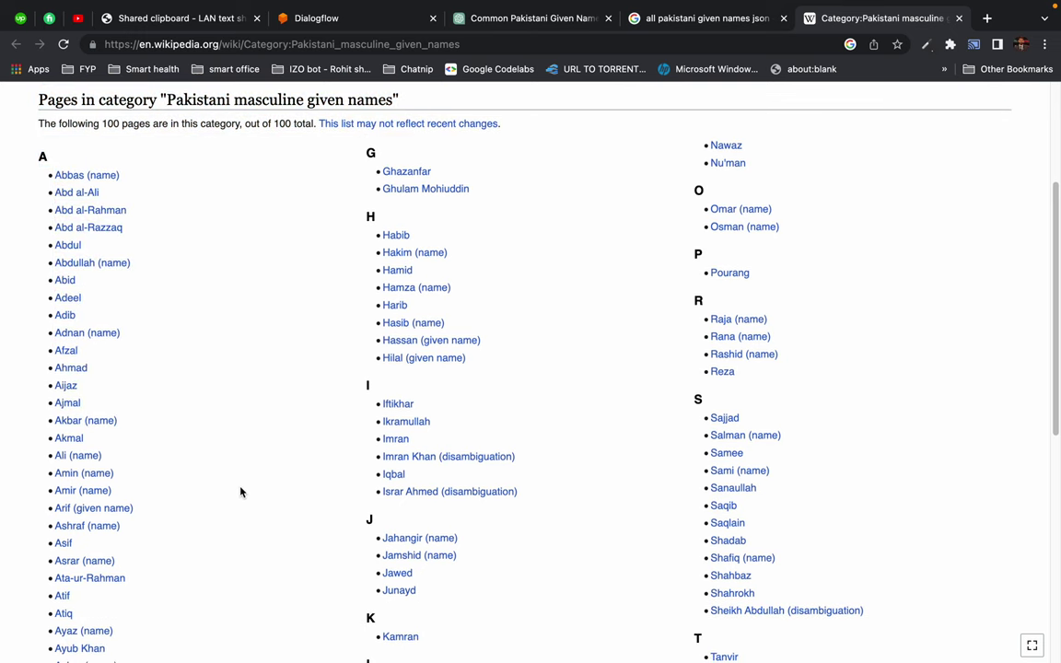
scroll(275, 320, up, 5)
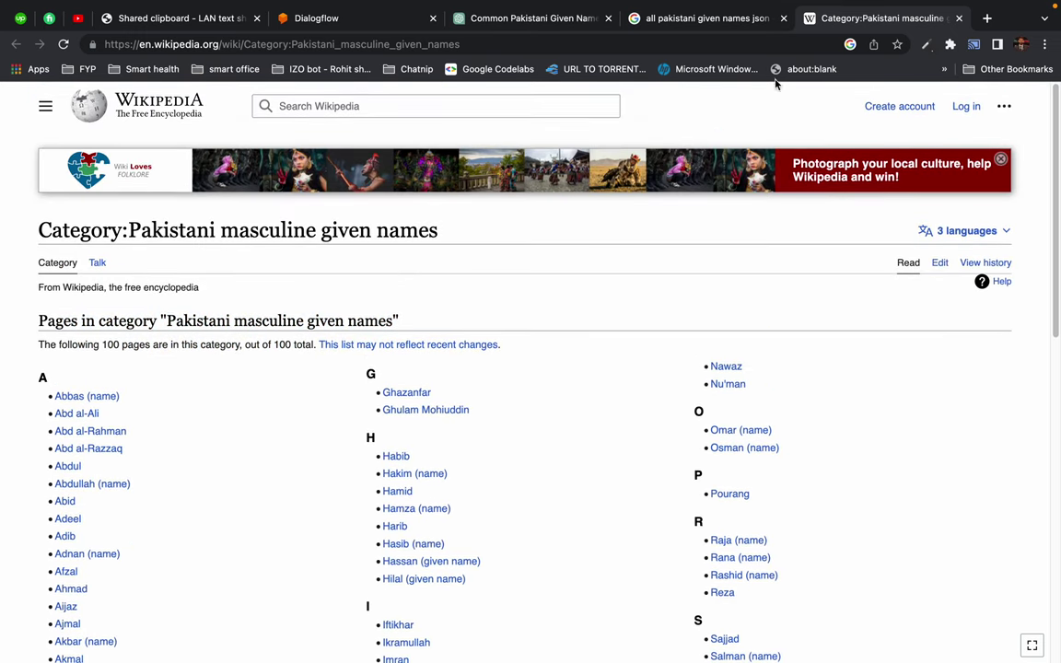
key(super+w)
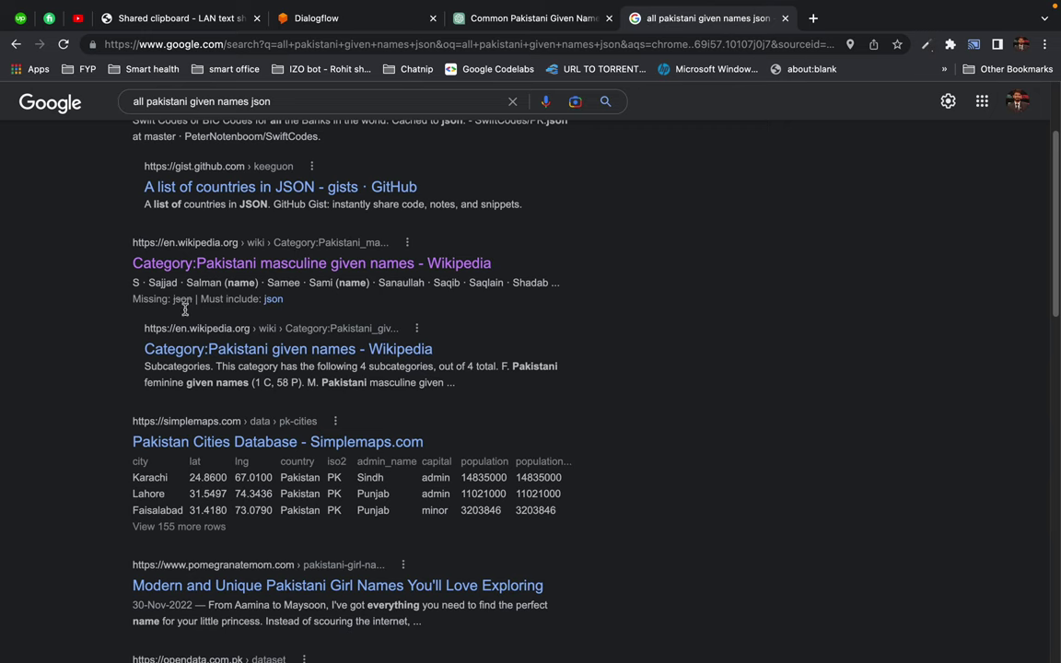
Change the Google query to "all english given names json" and run the search.
scroll(184, 310, down, 4)
scroll(129, 308, up, 5)
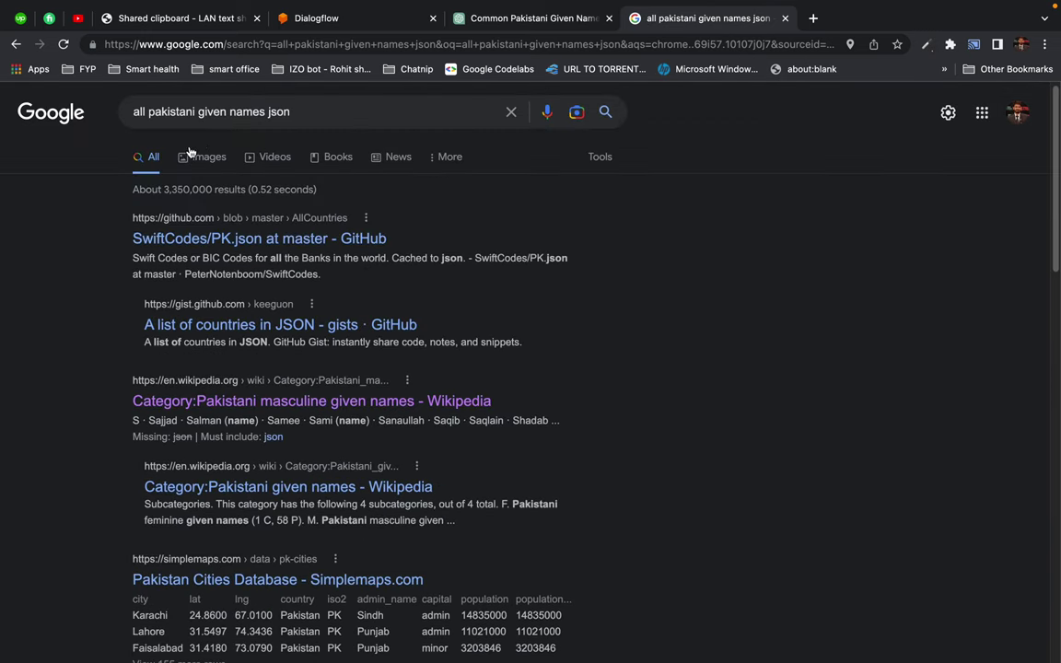
double_click(183, 111)
text(engli)
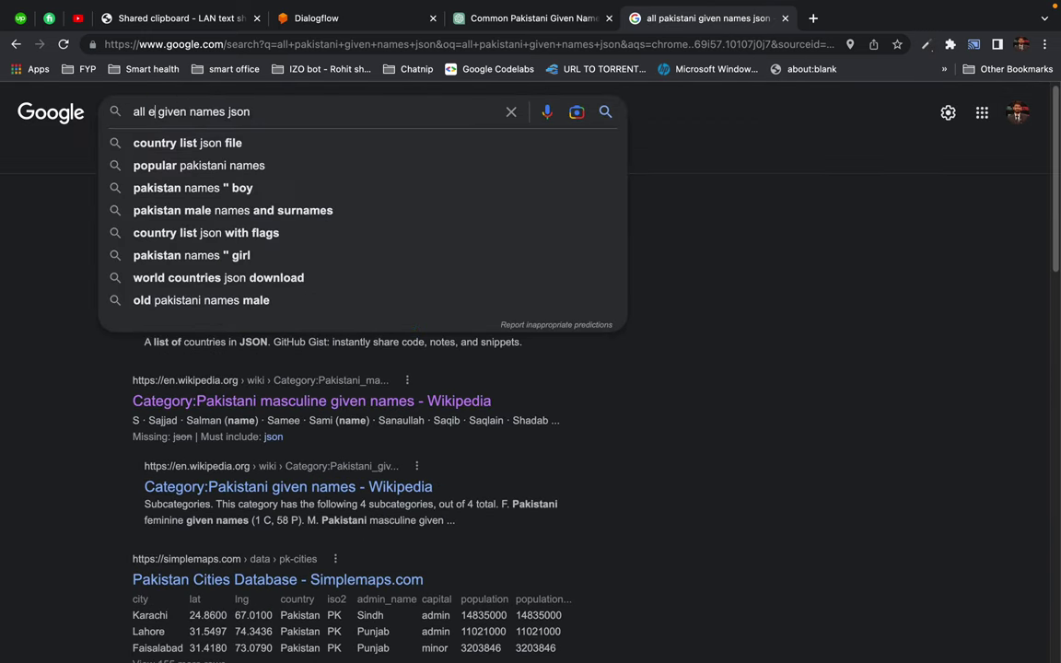
text(sh)
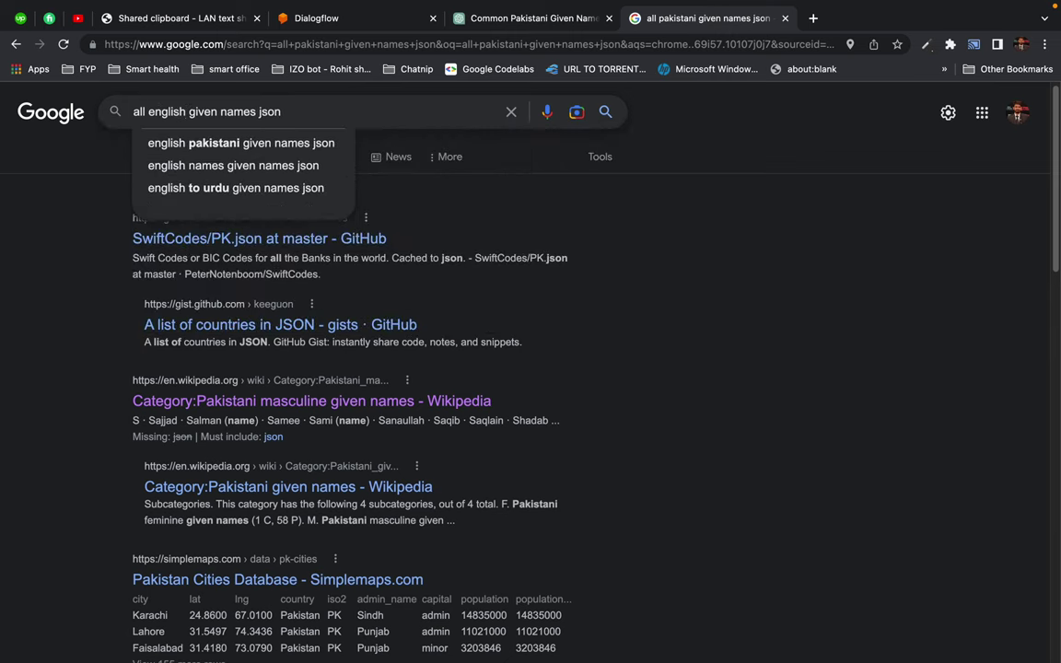
key(Return)
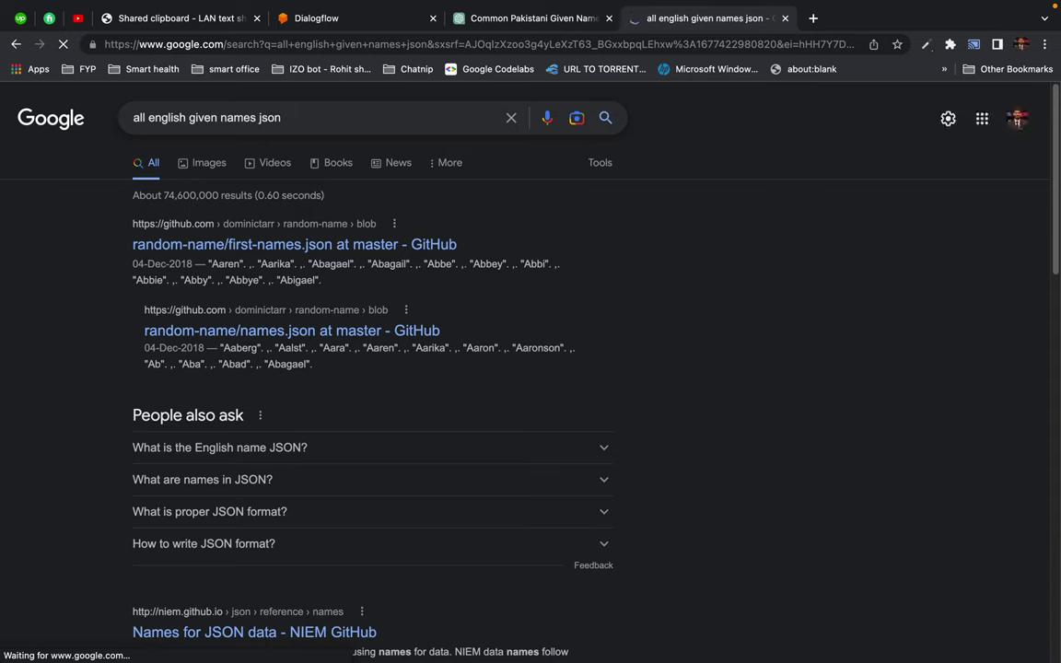
Open the GitHub result random-name/first-names.json in a new tab and go to its file contents.
click(239, 256)
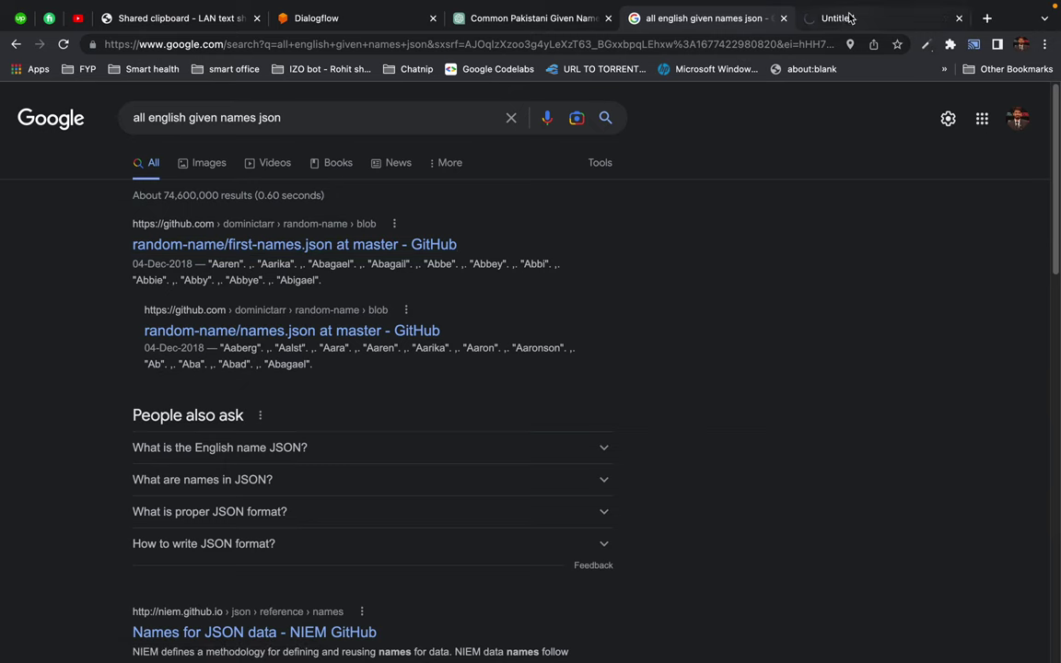
click(737, 17)
scroll(26, 519, down, 3)
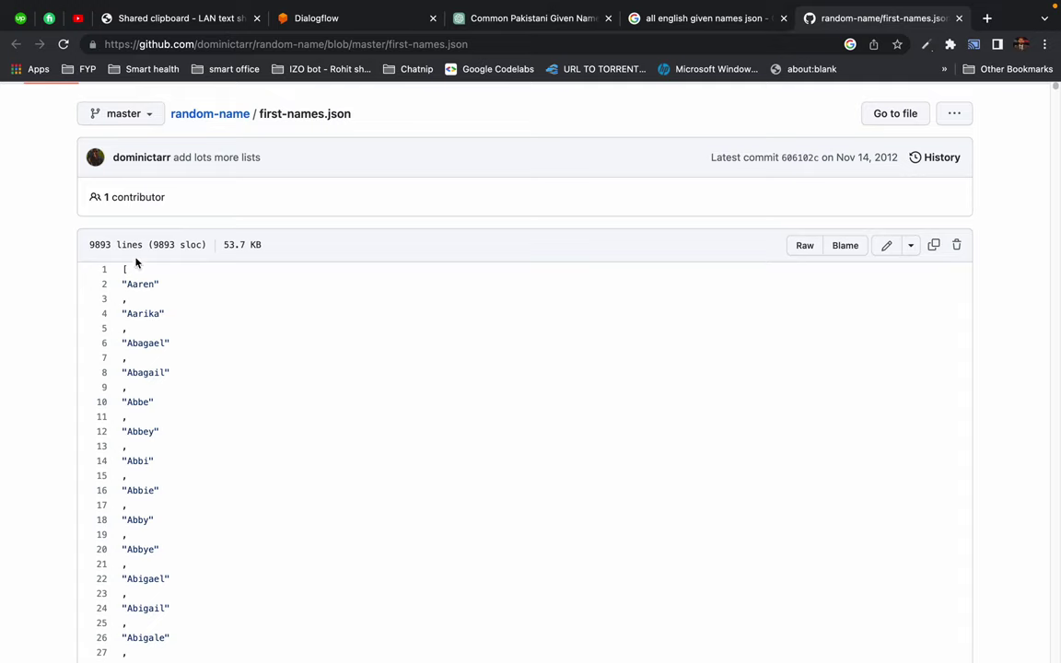
Examine the line count and file size of first-names.json and how its first name entries are laid out.
drag(154, 245, 223, 251)
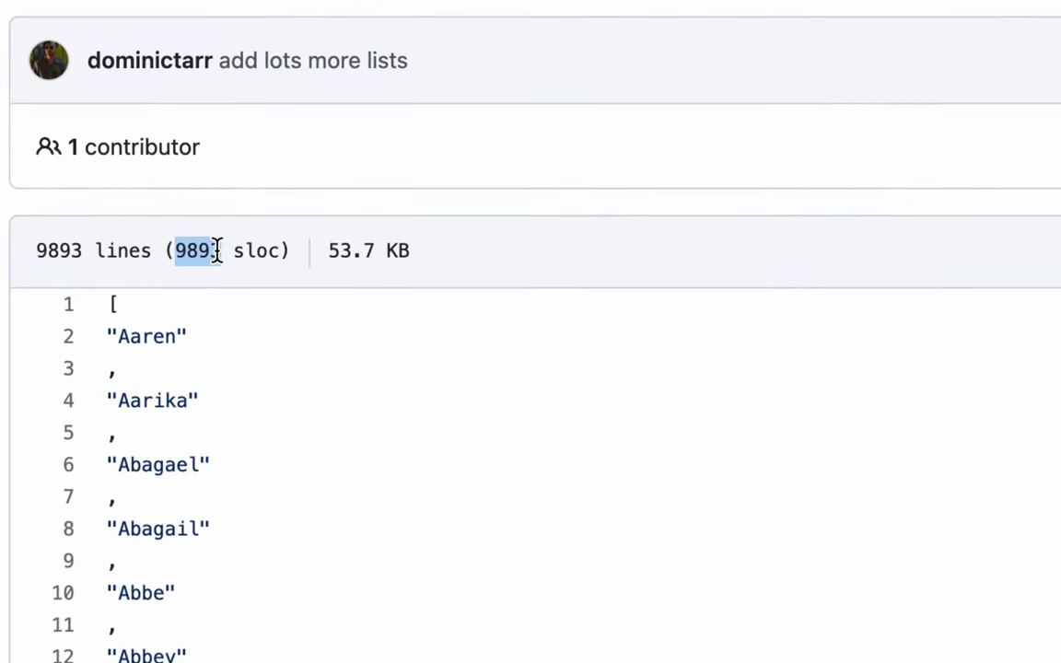
click(189, 246)
click(223, 251)
scroll(155, 403, down, 2)
scroll(154, 403, down, 1)
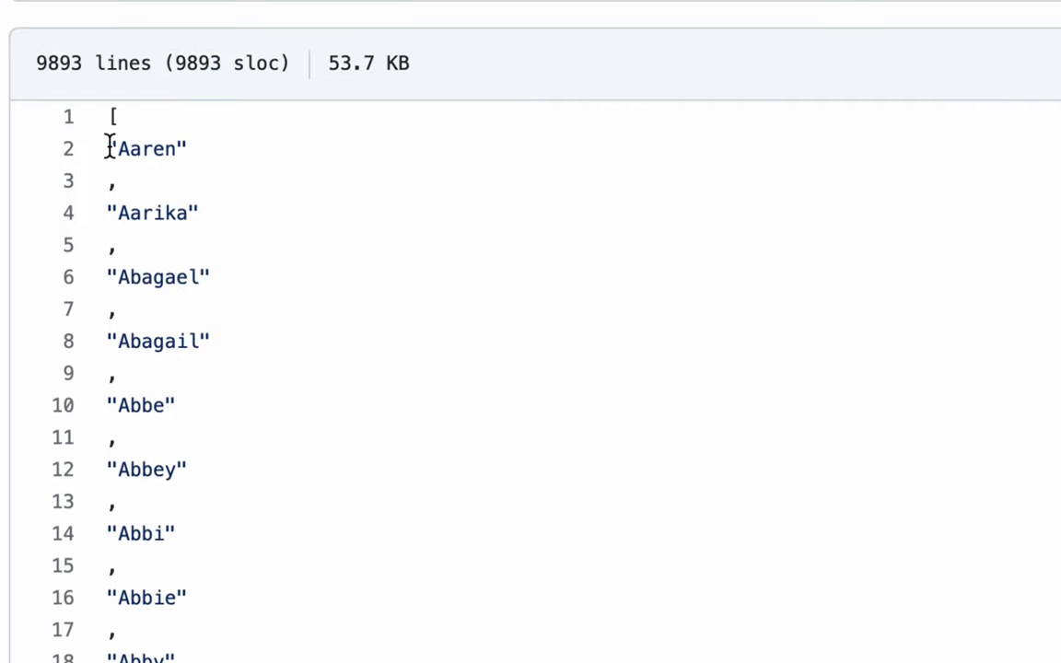
drag(107, 147, 229, 156)
click(136, 193)
drag(111, 147, 137, 313)
click(116, 211)
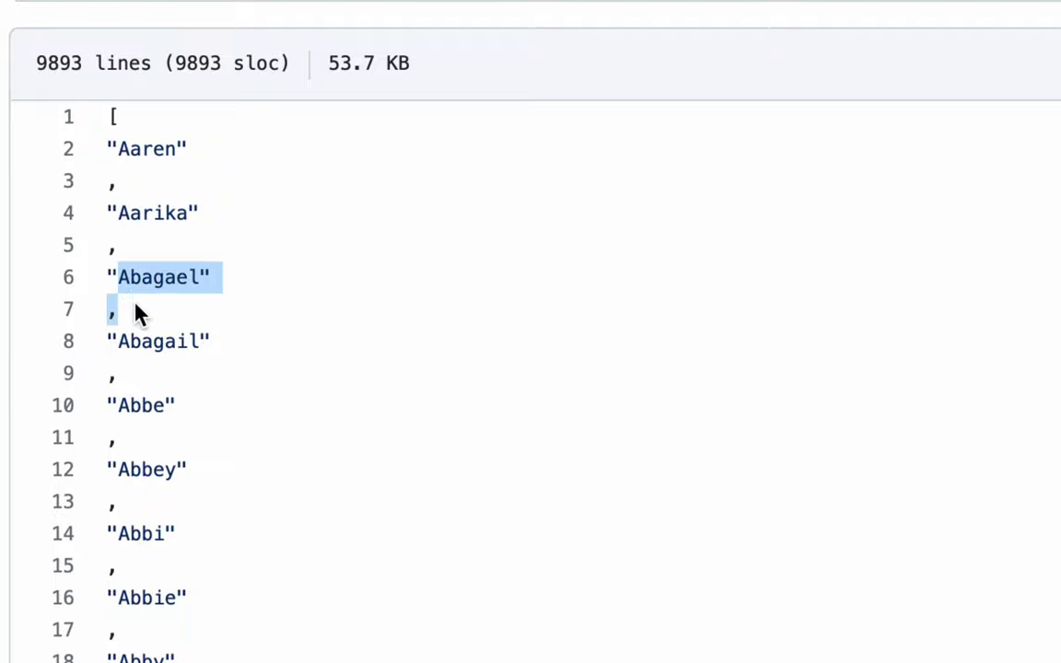
drag(170, 64, 212, 64)
click(218, 64)
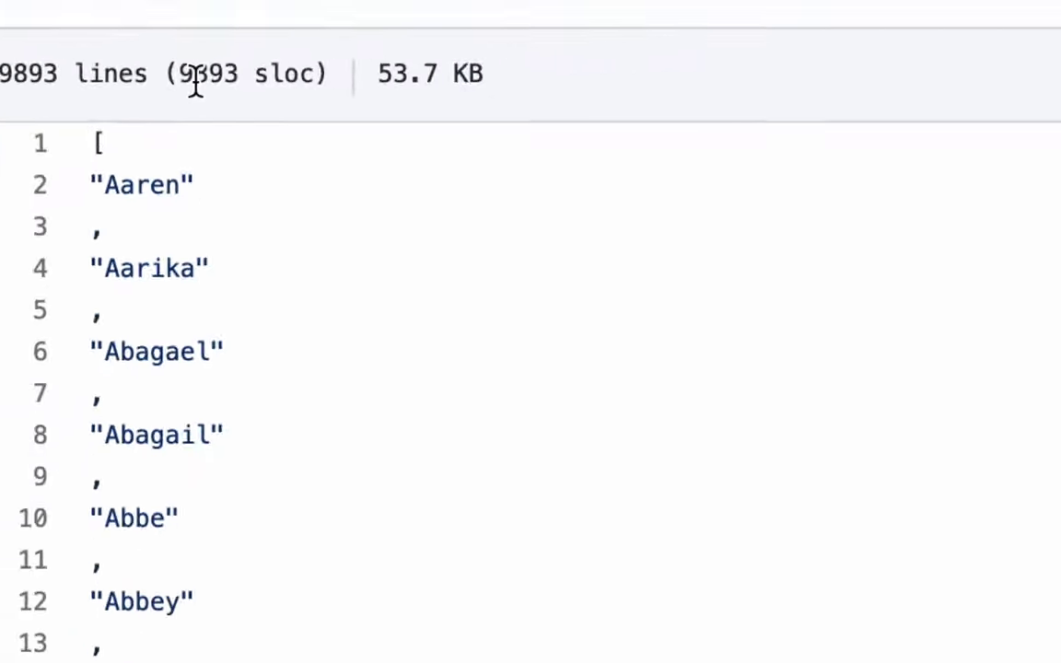
drag(147, 109, 269, 432)
click(269, 432)
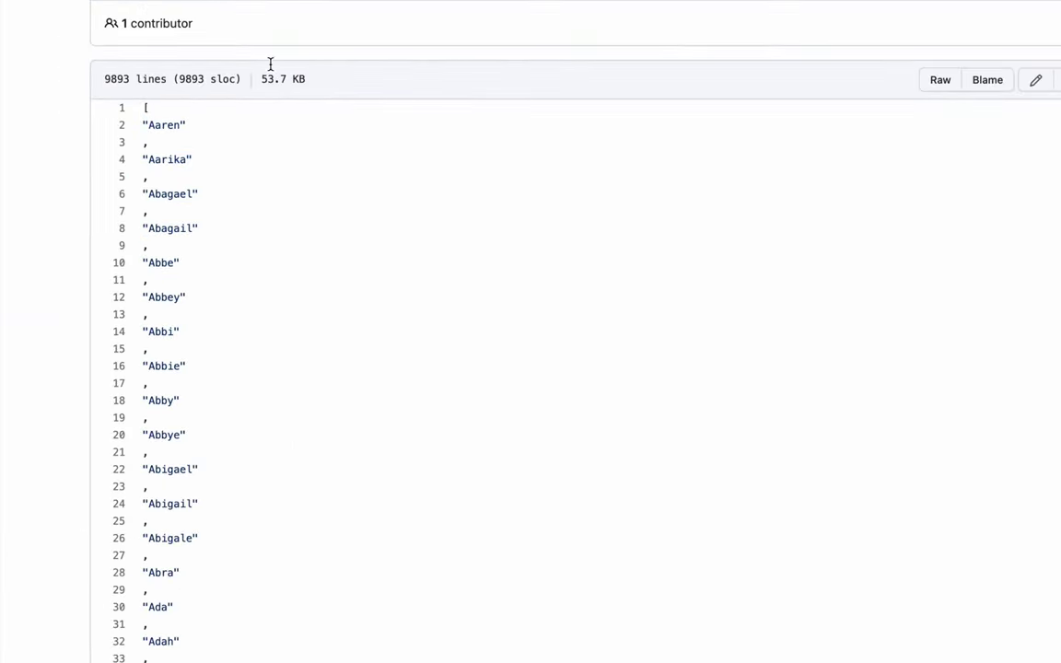
drag(259, 89, 339, 86)
click(332, 87)
Browse the entries of first-names.json through the A names and into the names starting with B.
scroll(198, 355, down, 3)
scroll(198, 355, down, 20)
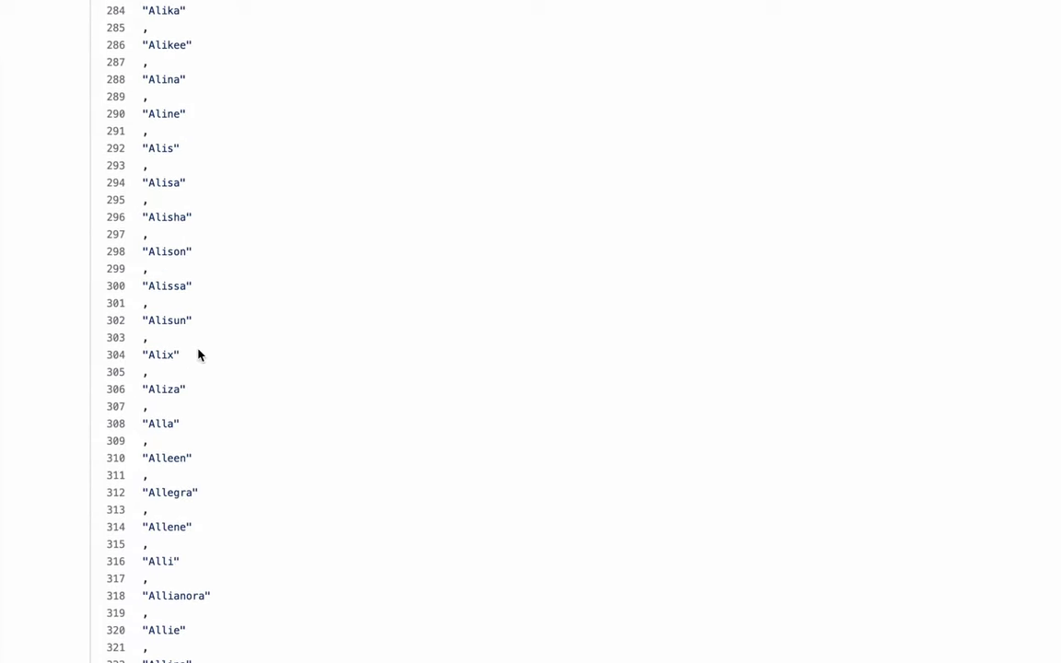
scroll(170, 394, down, 20)
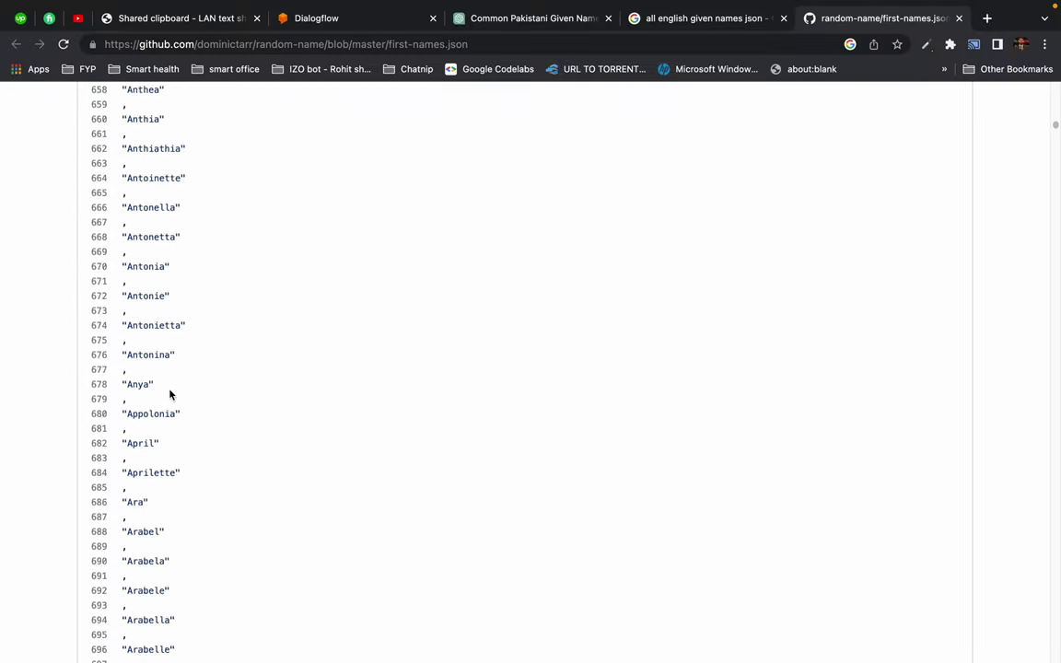
scroll(169, 394, down, 20)
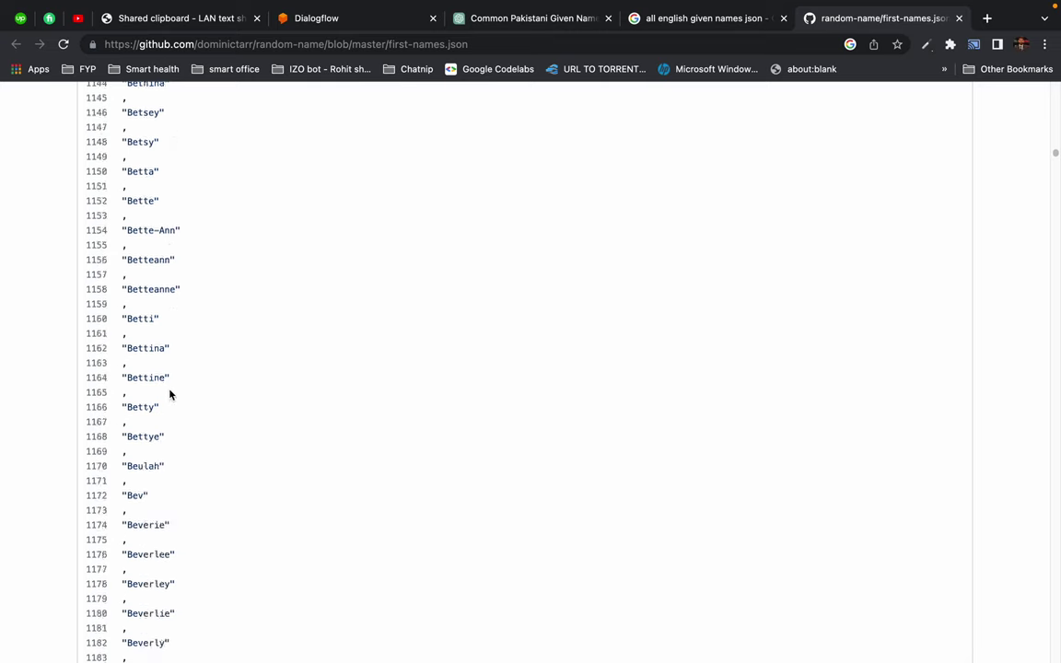
scroll(169, 394, down, 14)
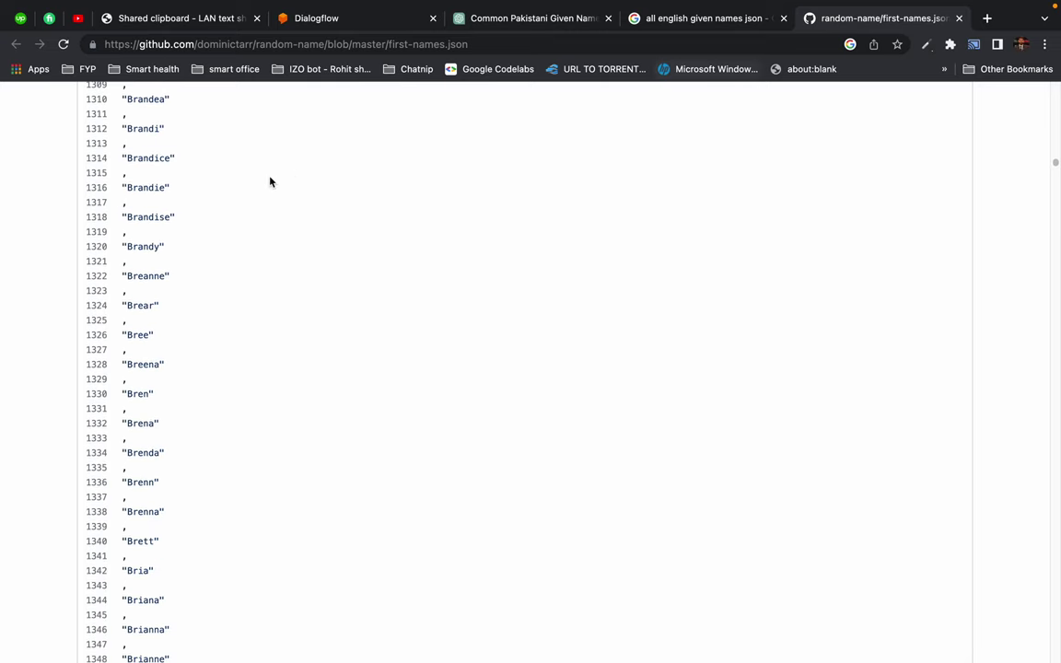
drag(170, 137, 236, 295)
click(238, 292)
Return to the English given names search results and check the other GitHub listing, random-name/names.json.
click(708, 20)
scroll(55, 368, down, 1)
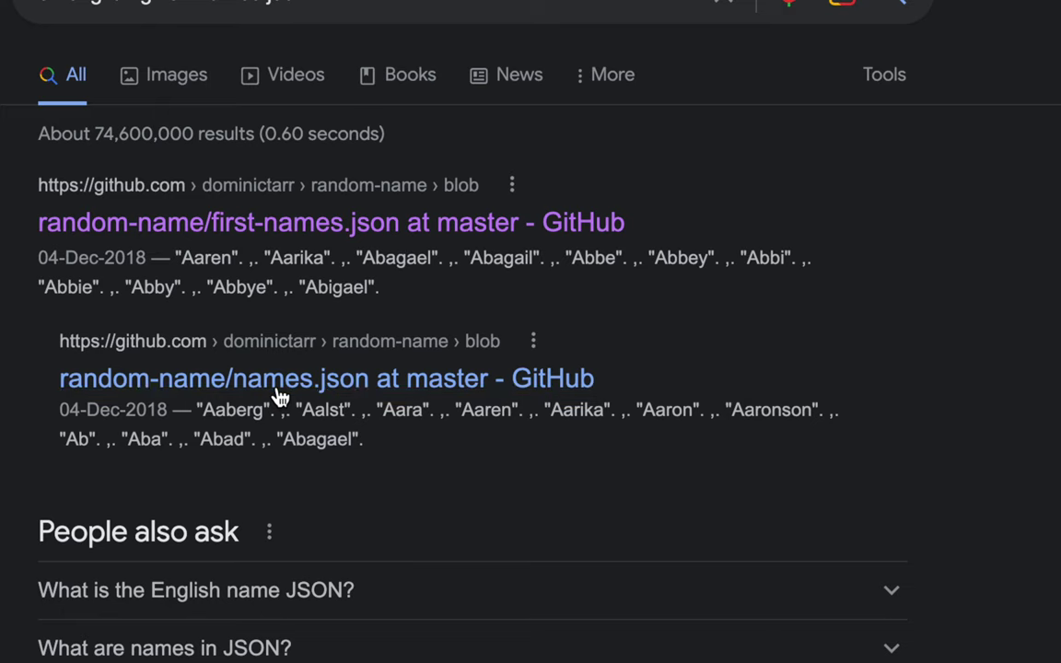
Open the GitHub result random-name/names.json in a new tab and go to its file contents.
click(856, 13)
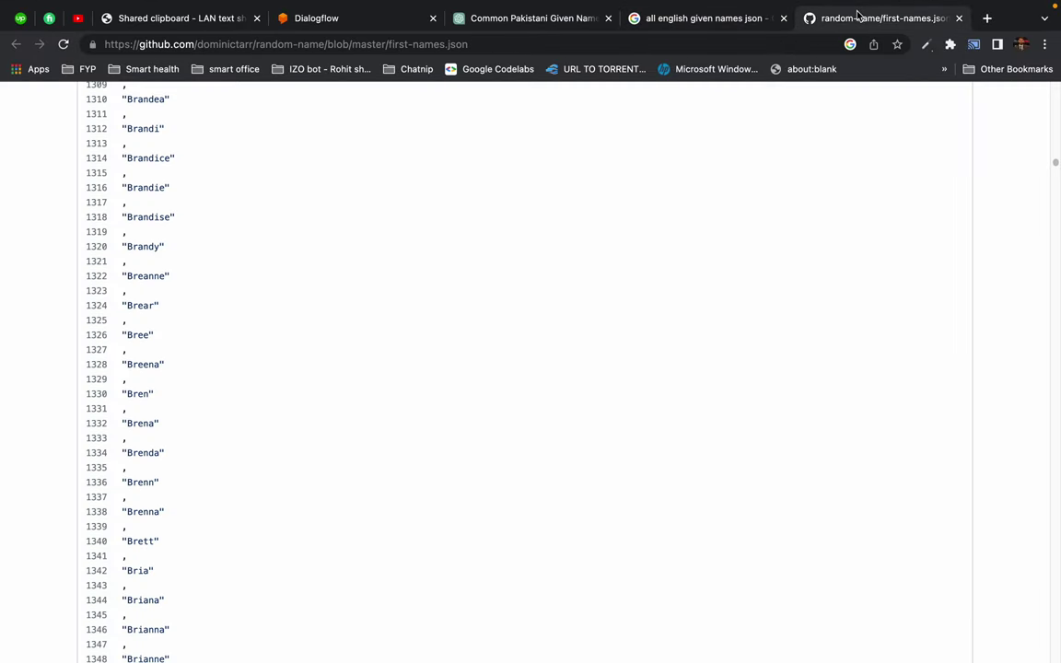
click(707, 27)
super+click(324, 292)
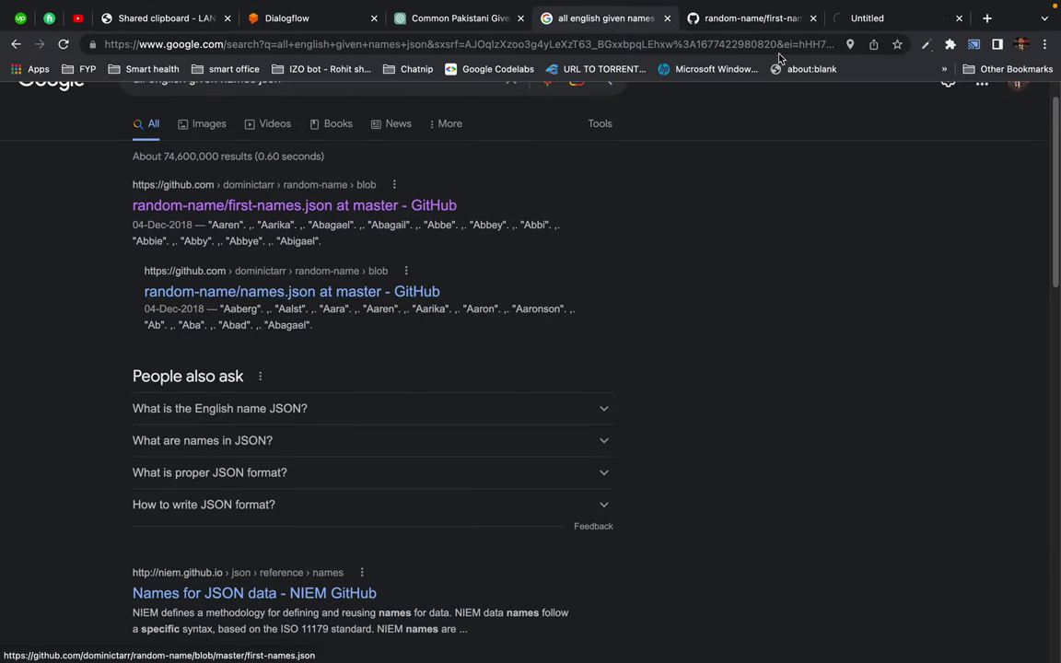
click(888, 17)
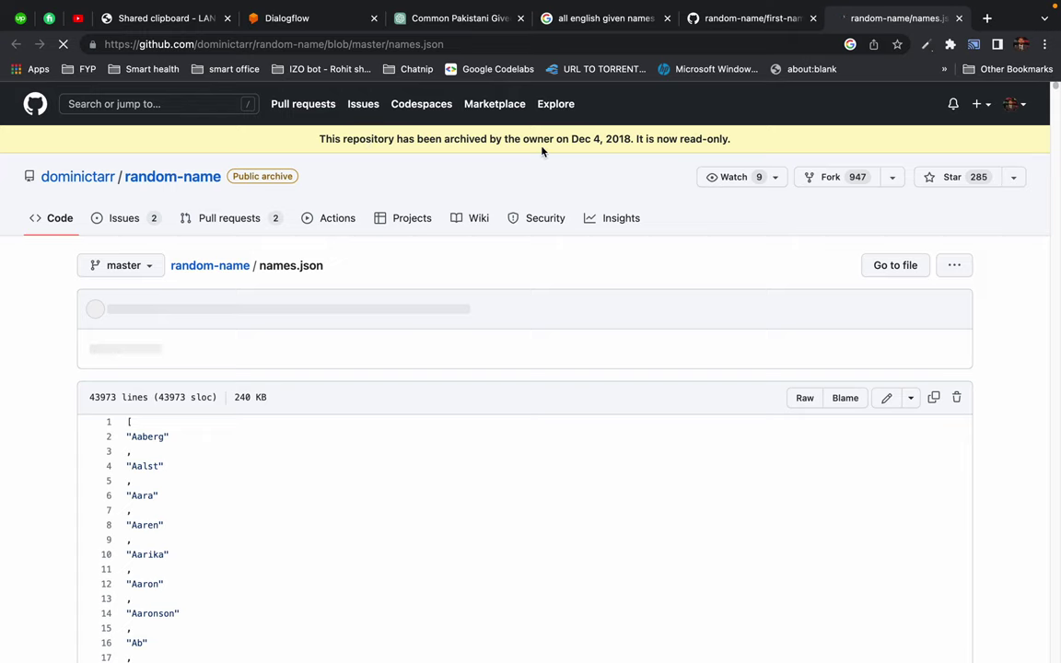
Review the file list and README of the random-name repository, and close both GitHub tabs.
click(209, 267)
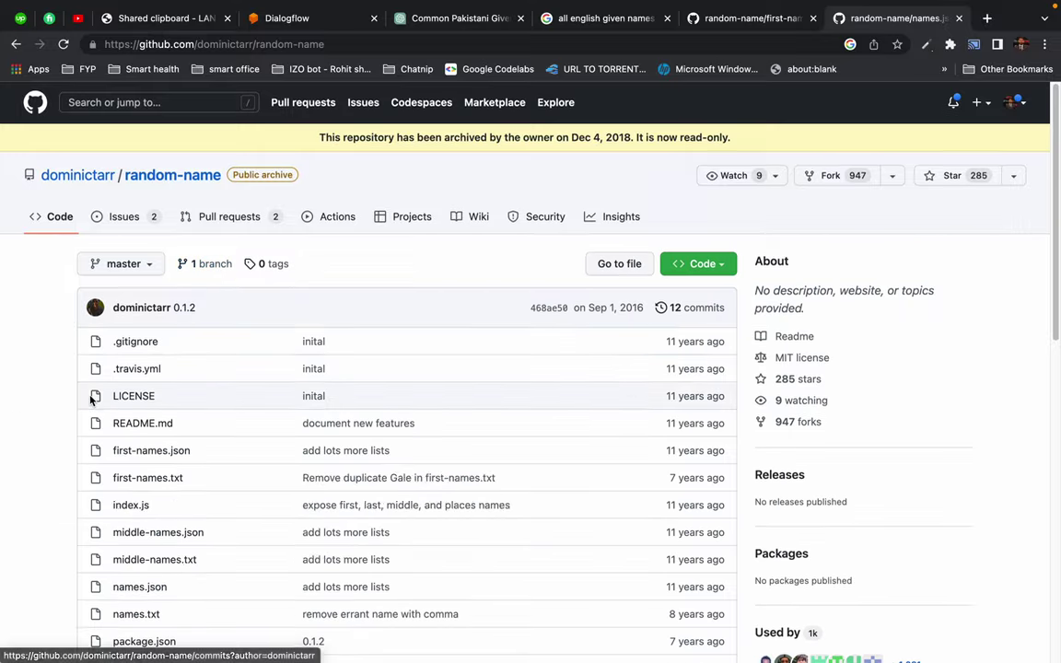
scroll(88, 396, down, 3)
scroll(90, 401, down, 2)
scroll(53, 329, down, 3)
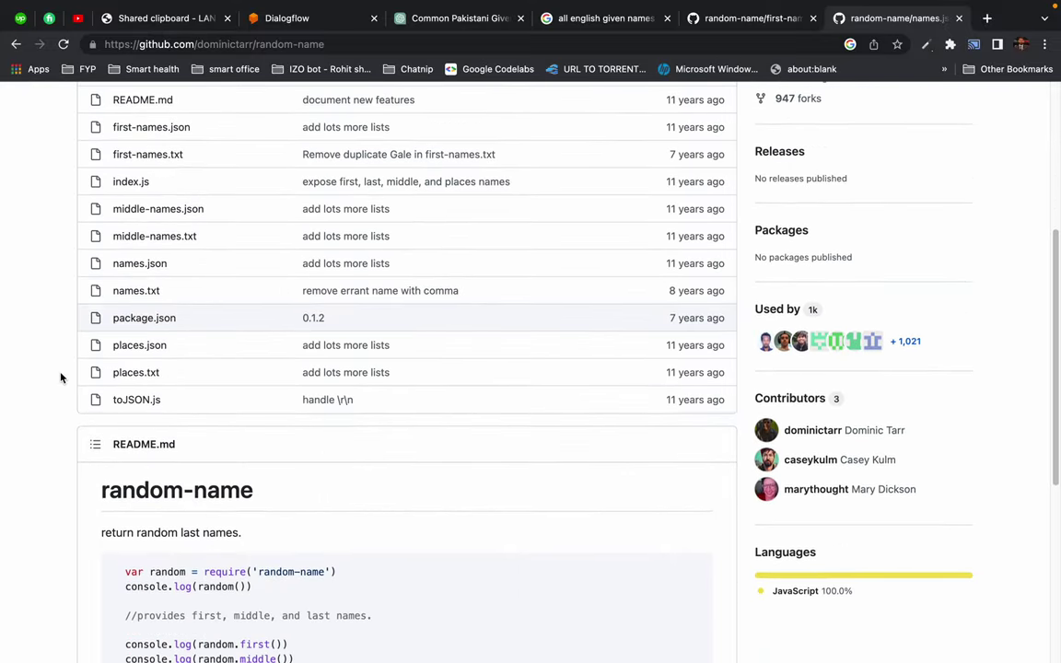
scroll(61, 378, down, 4)
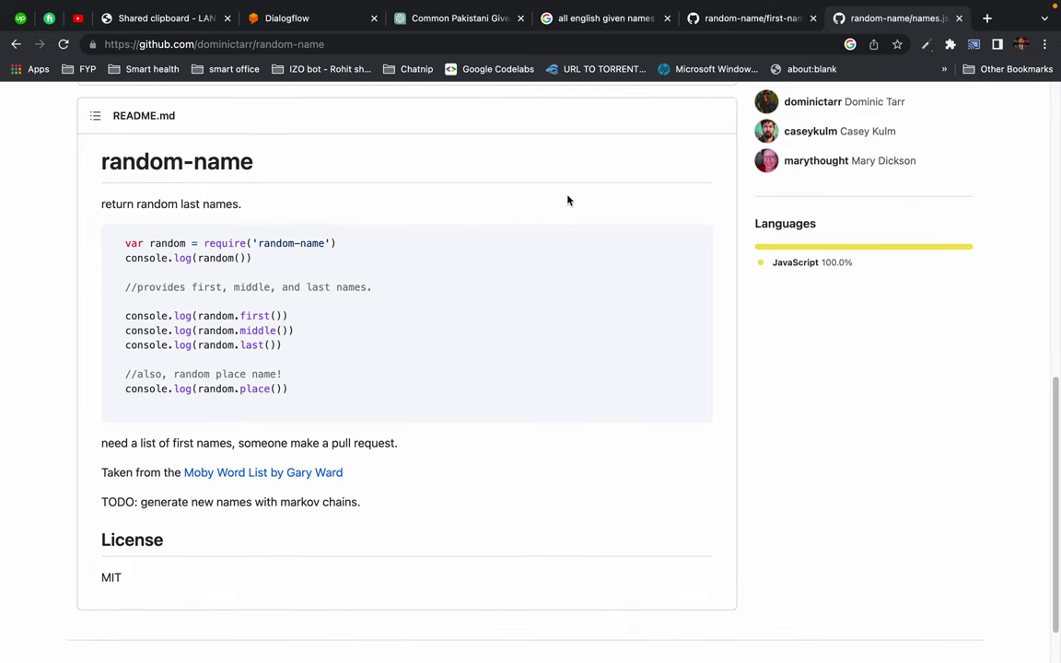
scroll(568, 201, up, 10)
key(ctrl+w)
key(ctrl+w)
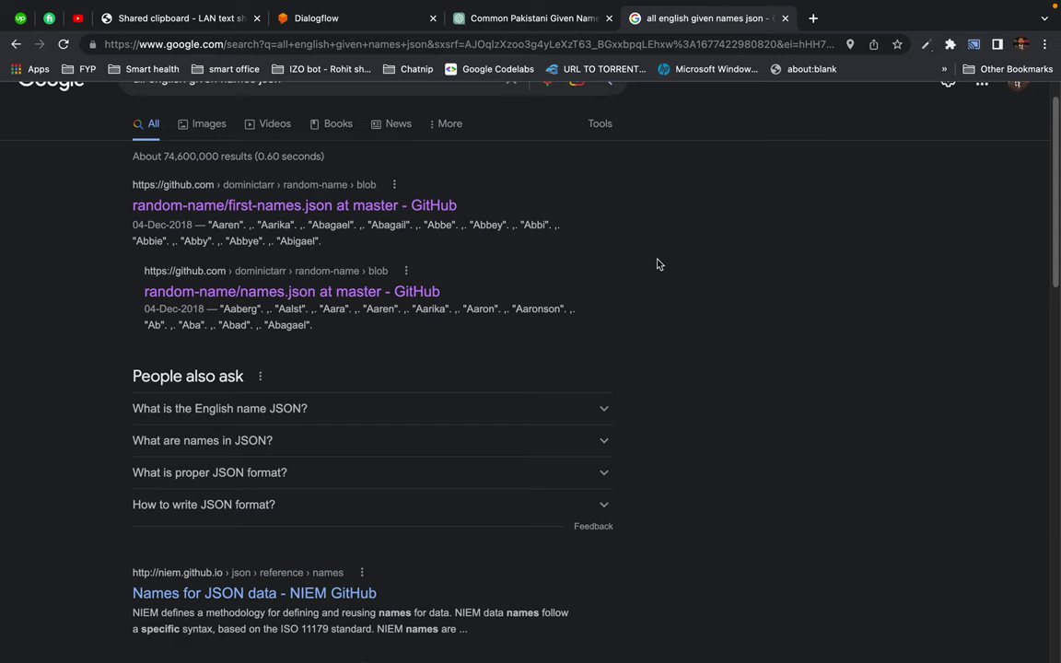
Look through the remaining search results and open the Data.world English First Names dataset in a new tab.
drag(99, 166, 800, 374)
click(809, 380)
scroll(695, 366, down, 4)
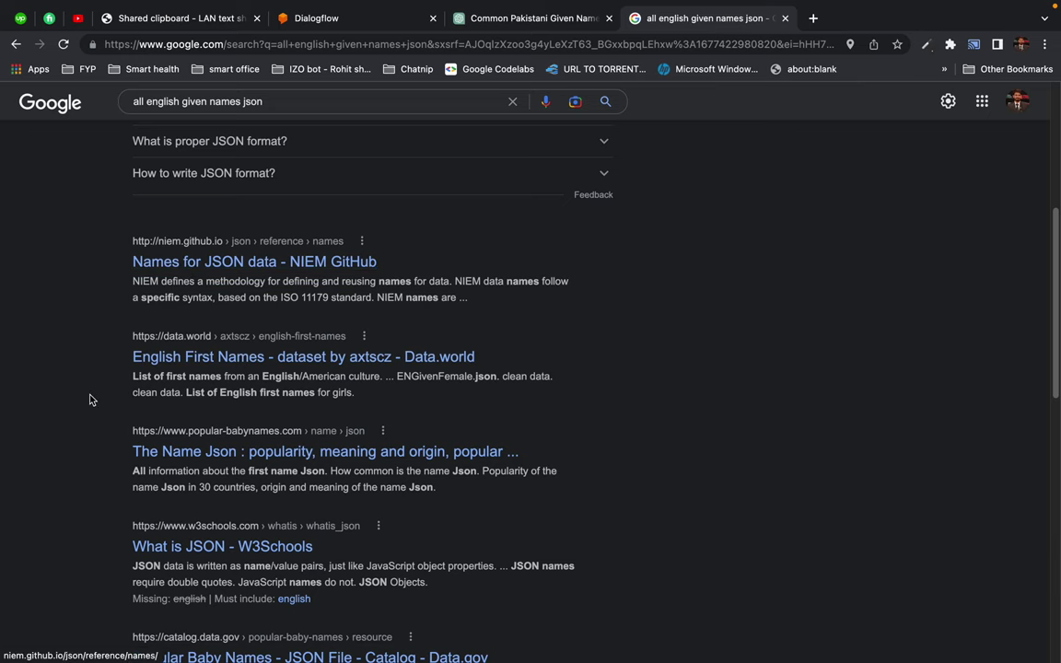
scroll(80, 355, down, 1)
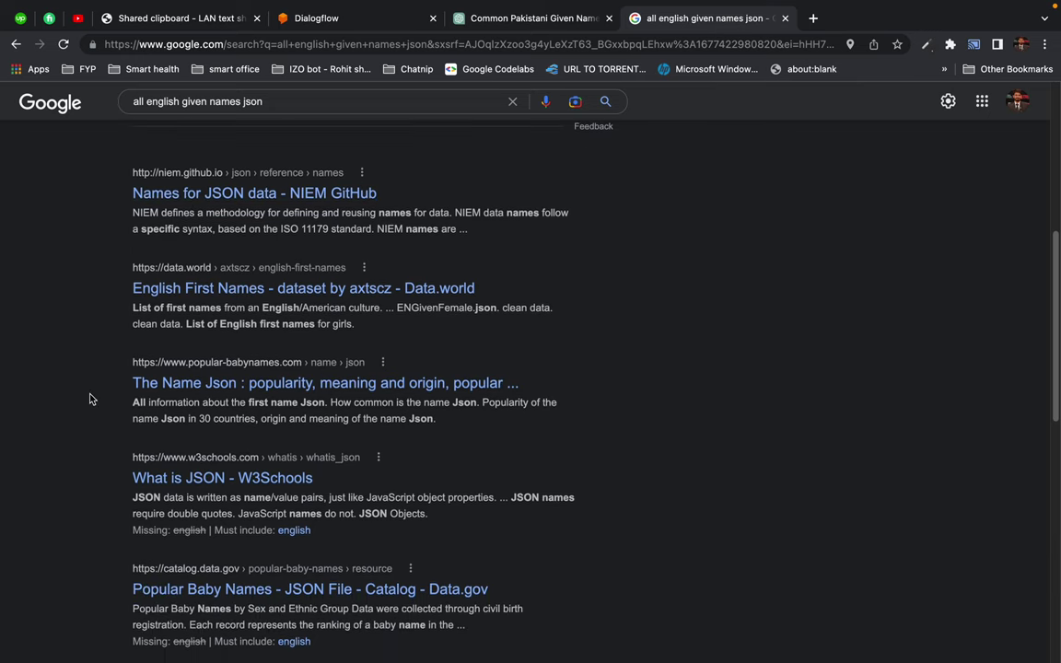
super+click(175, 291)
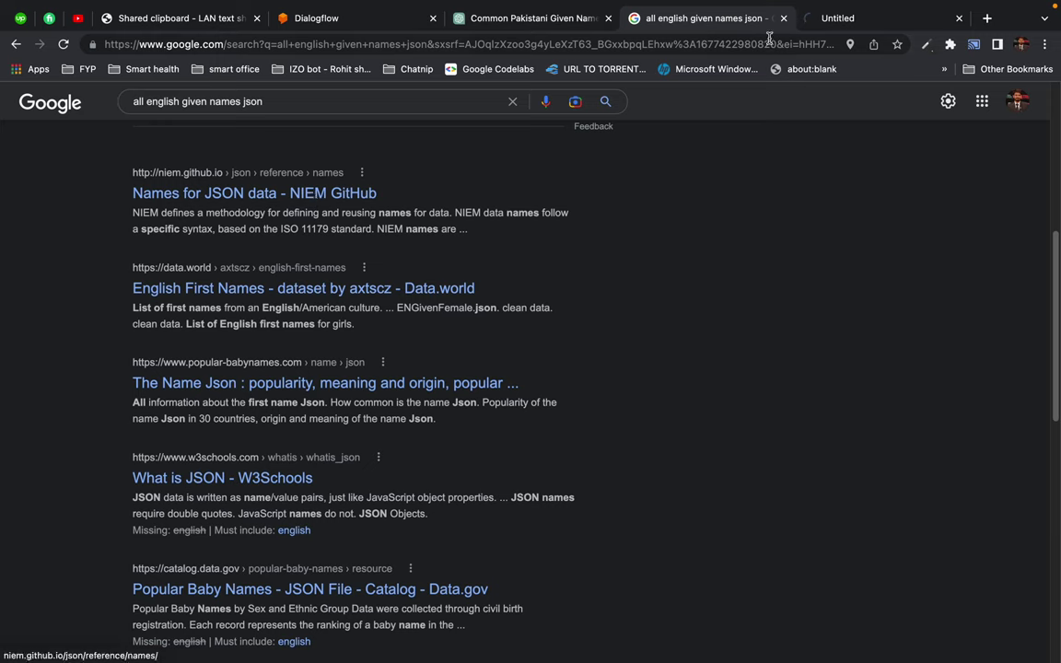
click(855, 26)
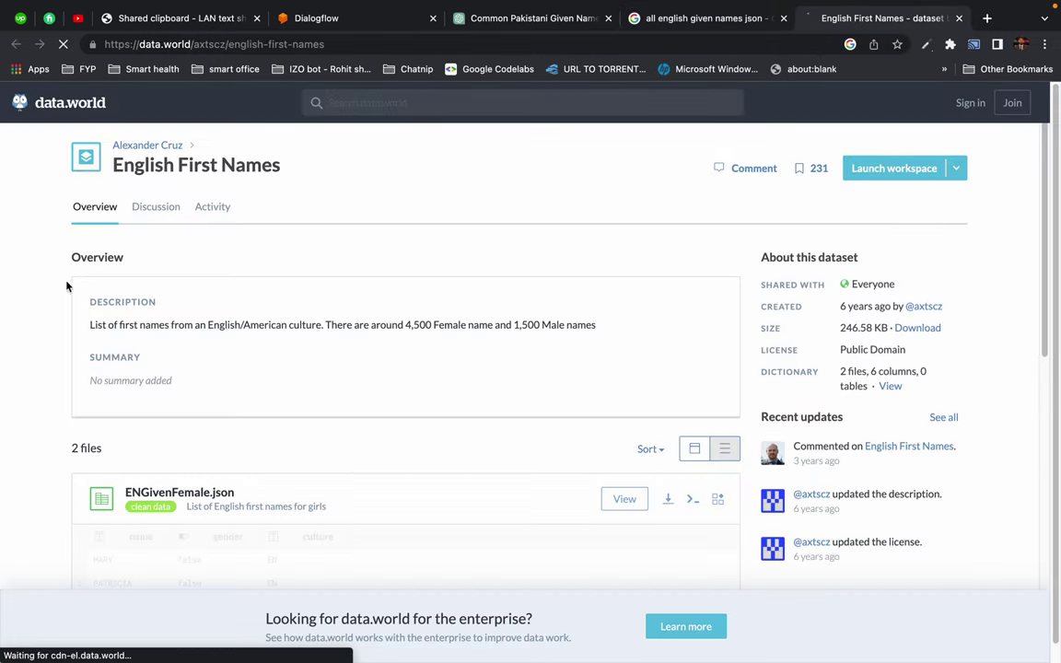
Examine the dataset's female and male name files, try to view ENGivenFemale.json, and dismiss the sign-up form.
scroll(36, 356, down, 5)
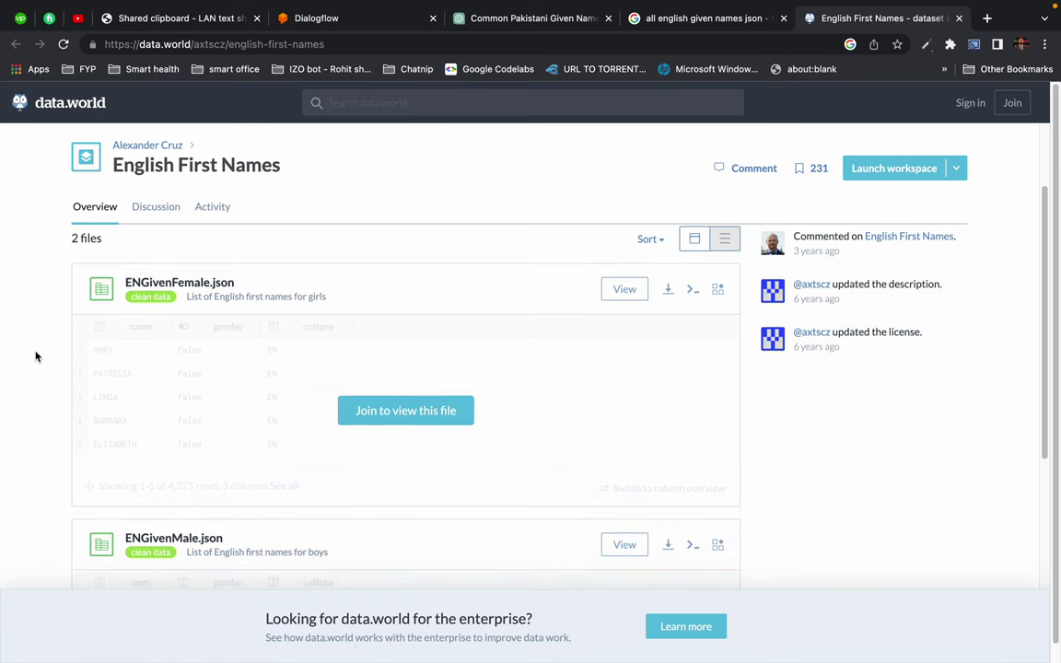
scroll(36, 357, down, 1)
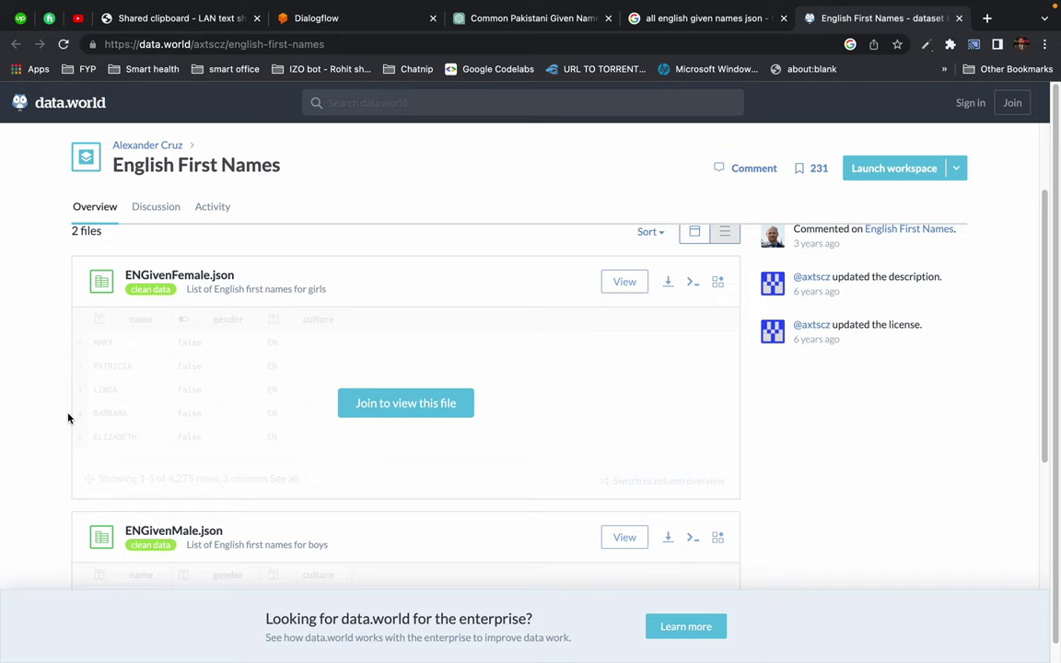
scroll(60, 414, down, 3)
scroll(55, 455, down, 3)
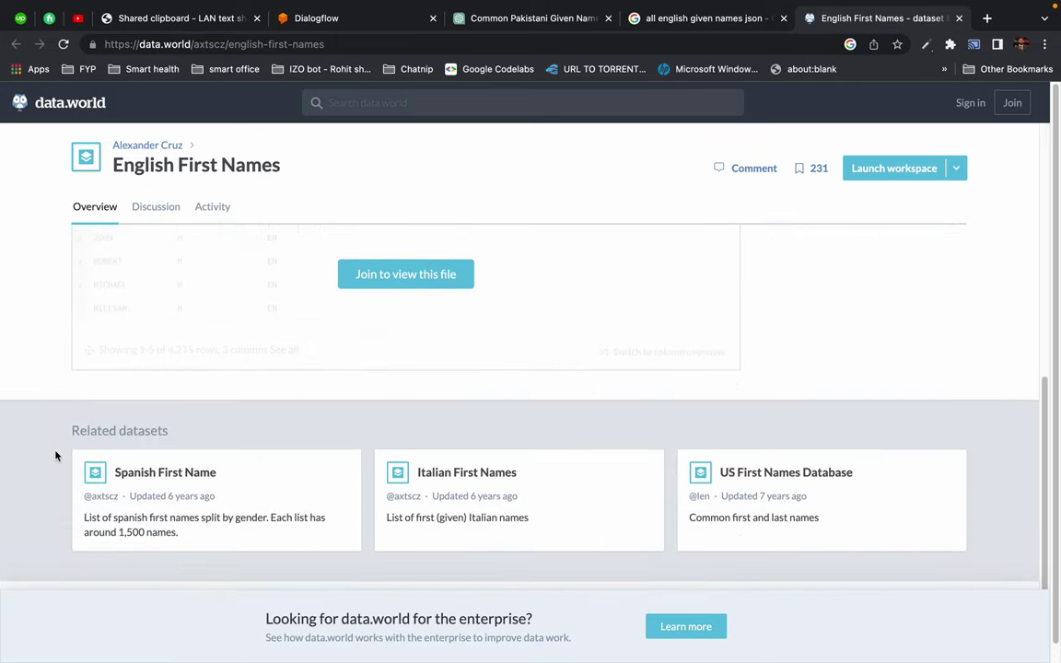
scroll(55, 456, up, 4)
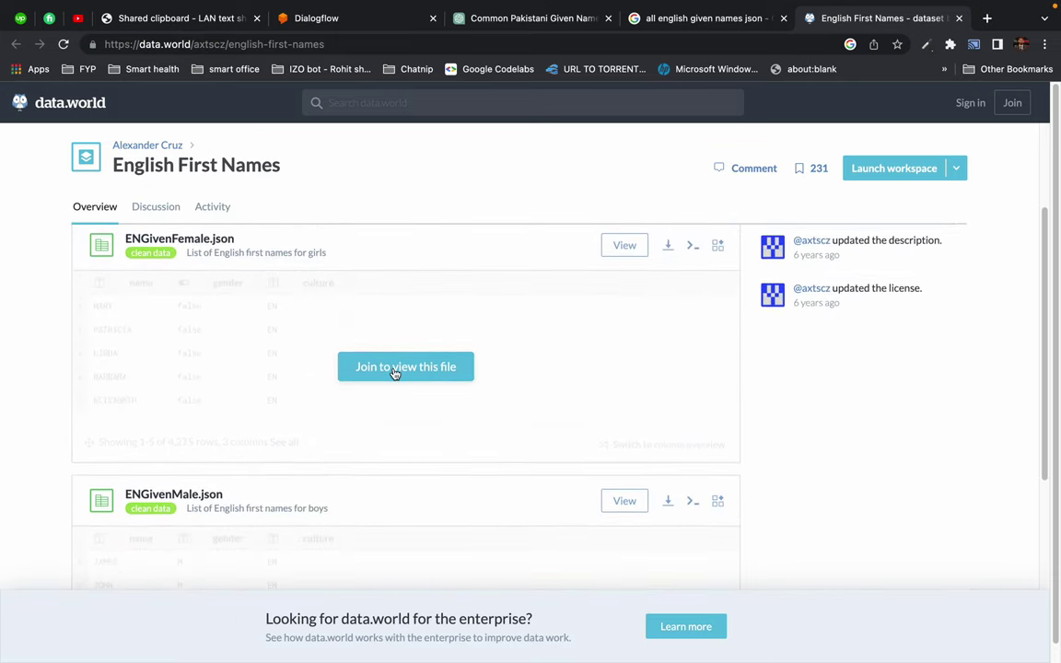
click(394, 366)
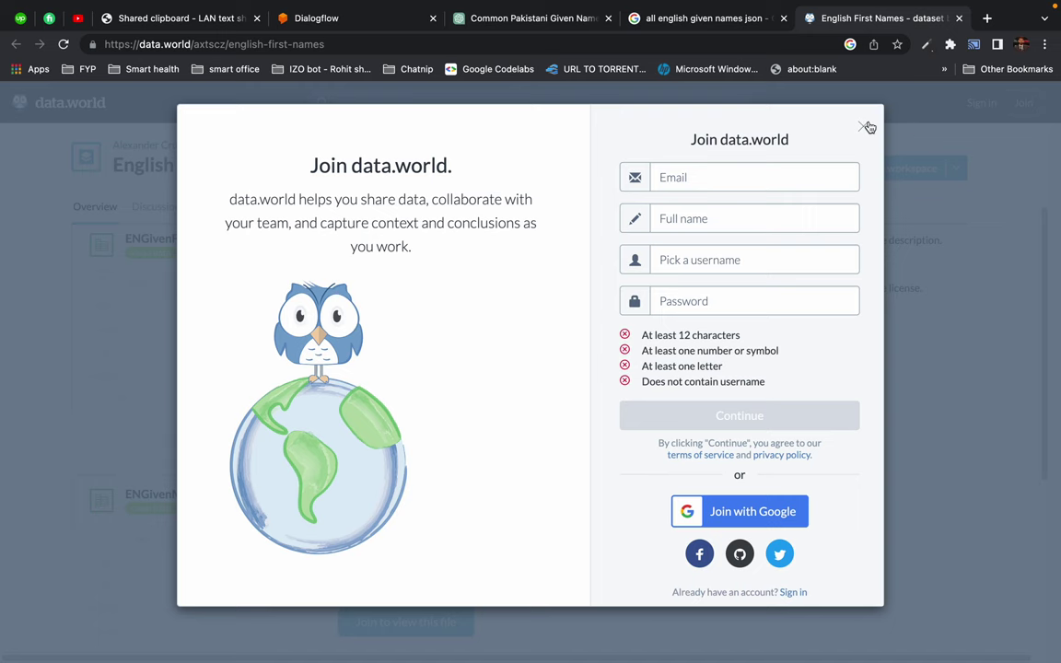
click(865, 127)
Try to download the English First Names dataset and dismiss the sign-up form.
scroll(272, 304, up, 4)
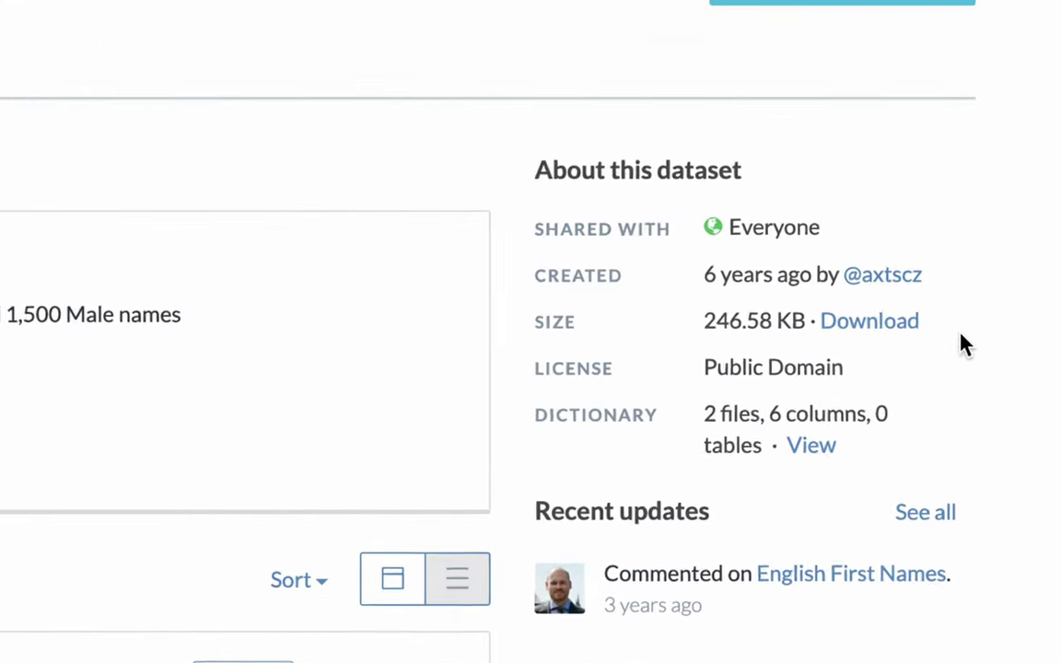
drag(537, 313, 621, 315)
click(779, 318)
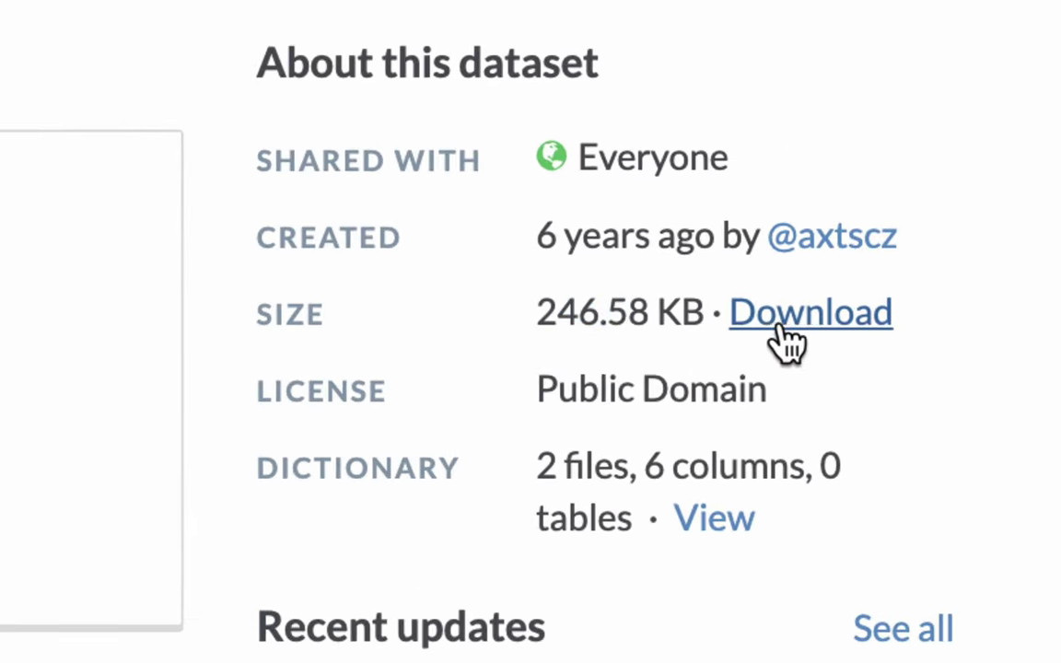
click(816, 323)
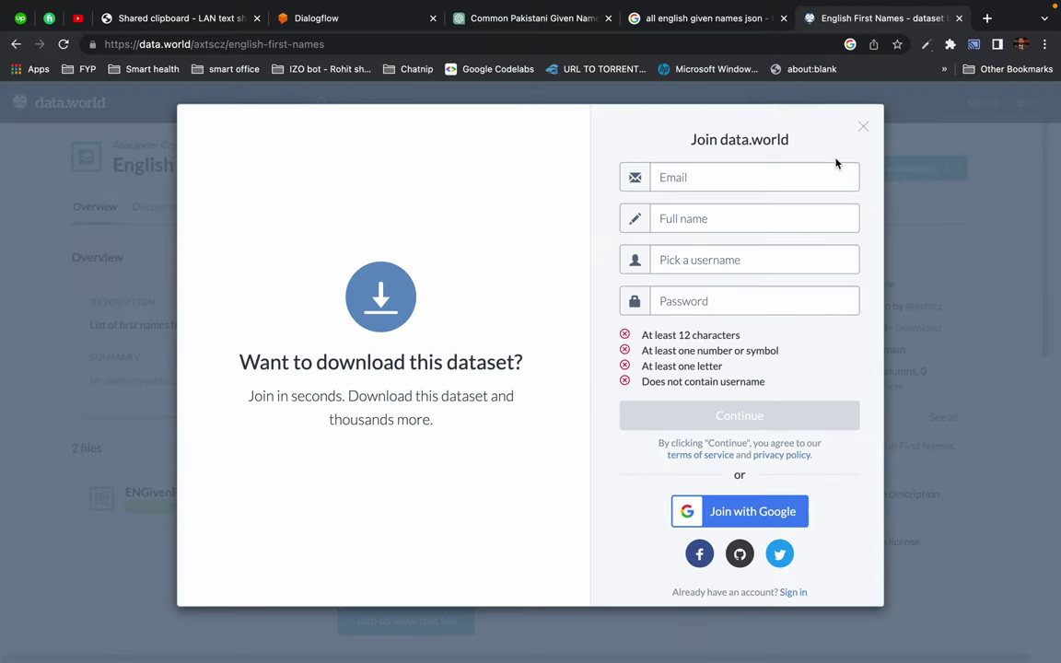
click(866, 129)
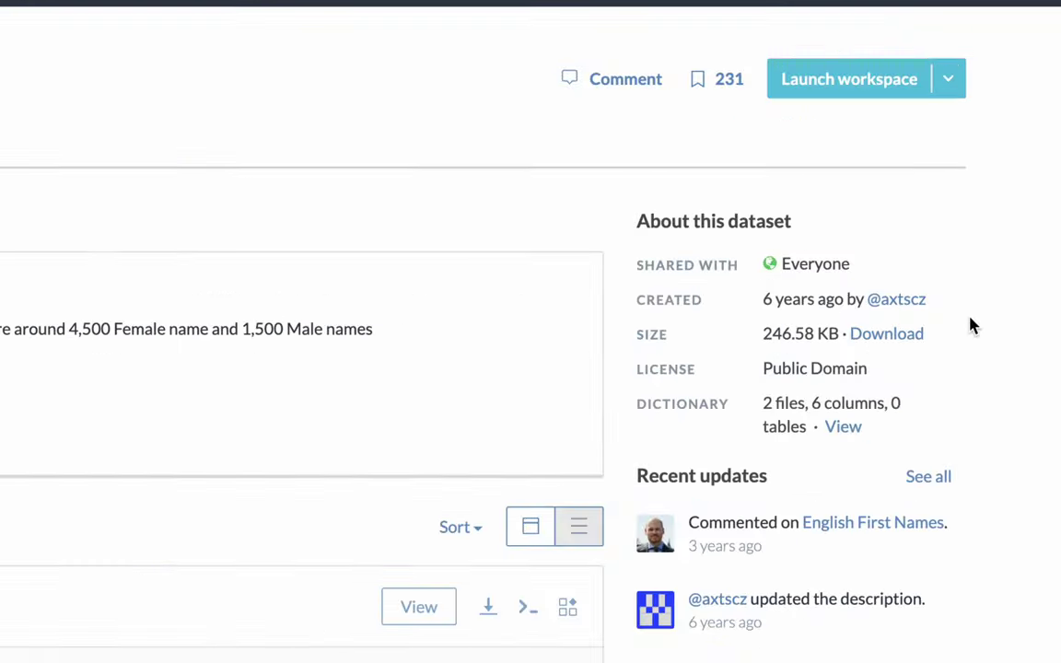
Check the license and sharing details in the information about the English First Names dataset.
drag(490, 407, 769, 409)
click(771, 410)
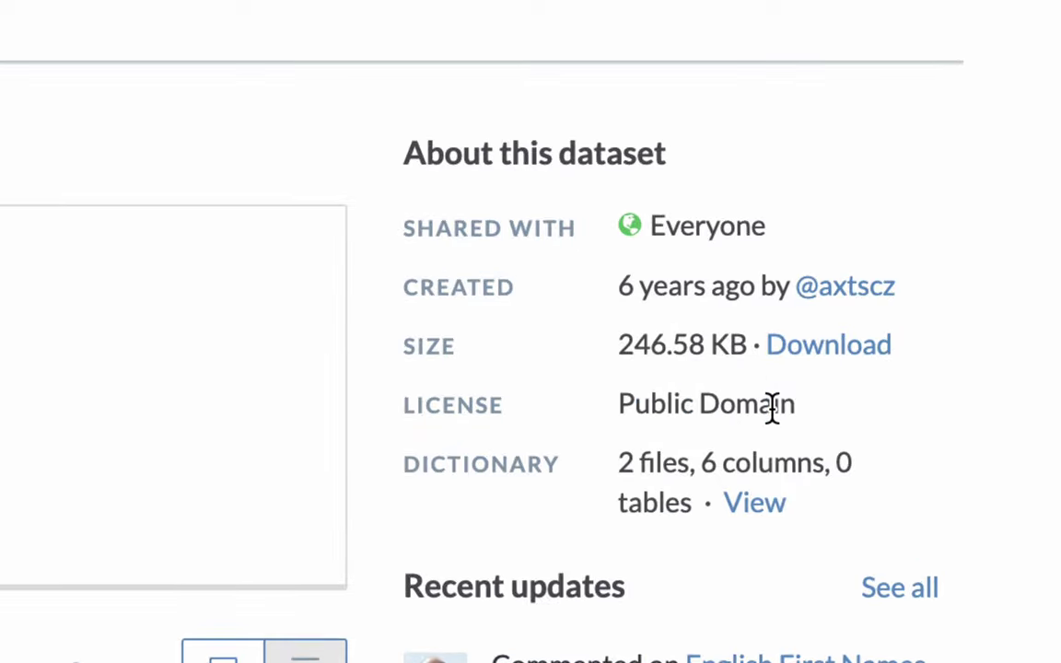
double_click(678, 233)
click(755, 227)
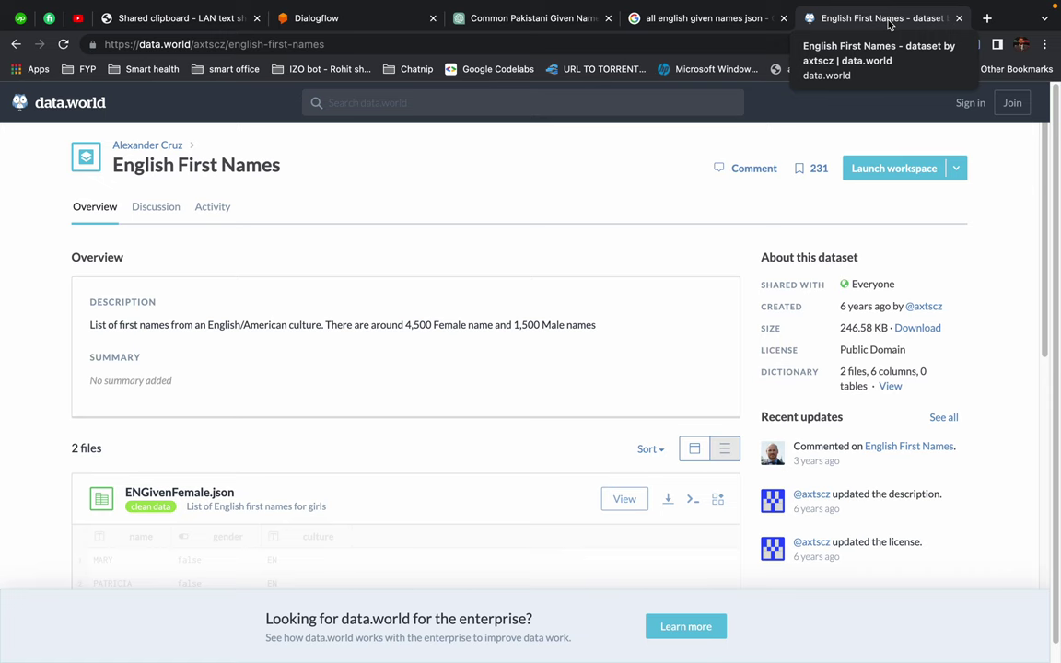
Close the dataset and search results pages and return to the ChatGPT conversation listing Pakistani given names.
key(super+w)
key(super+w)
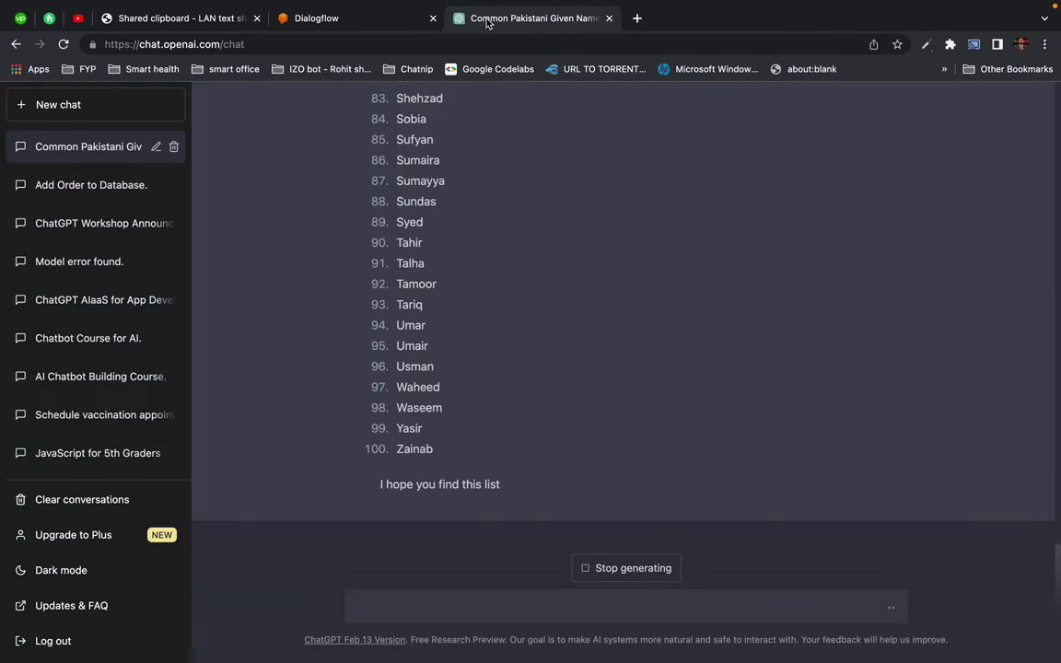
drag(420, 181, 465, 372)
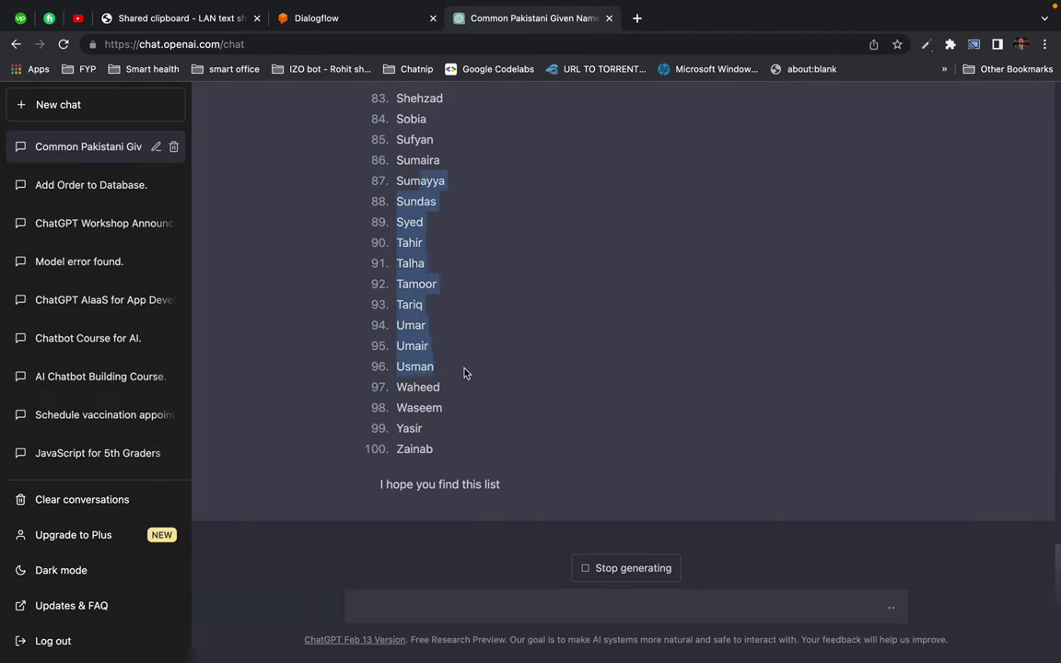
click(466, 377)
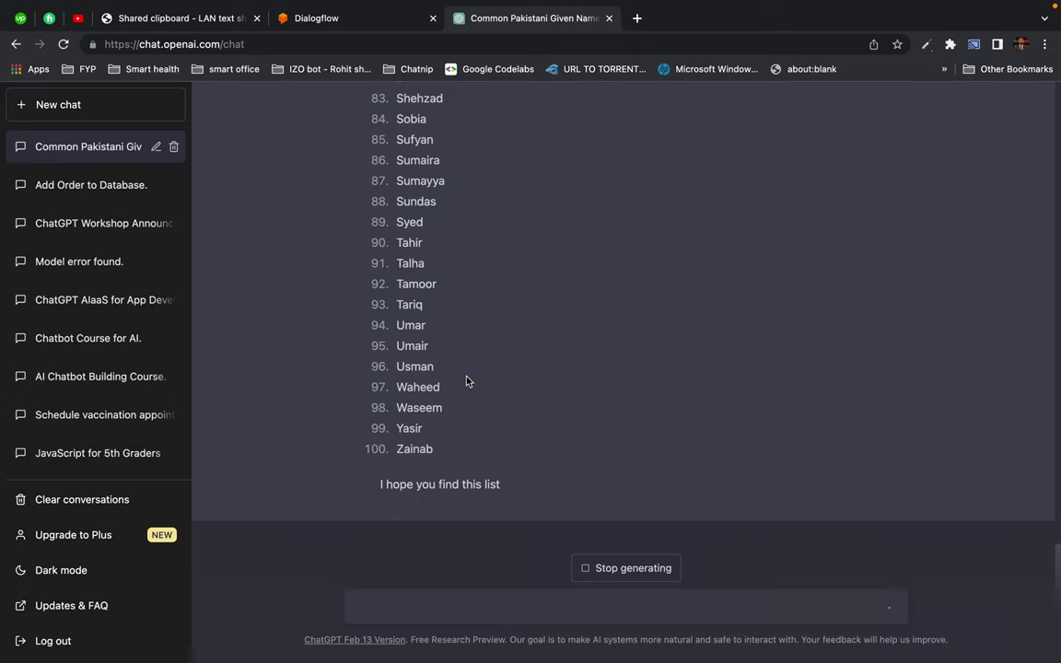
Copy the prompt "make a list 100 most common pakistani given names" into a new message and change the number to 1000.
scroll(466, 380, up, 20)
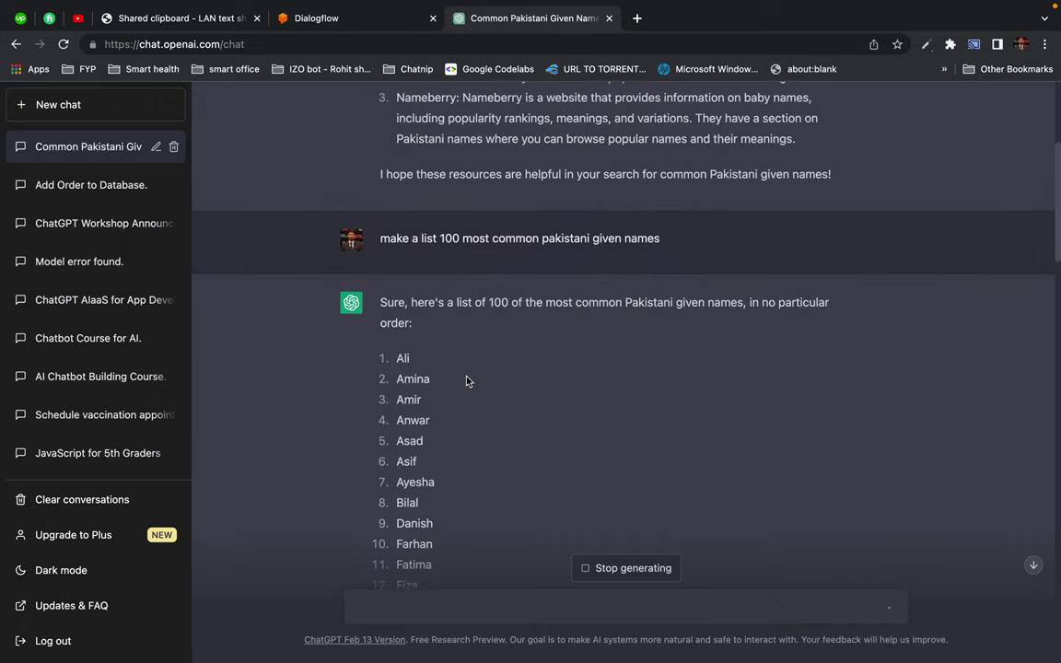
drag(379, 241, 697, 249)
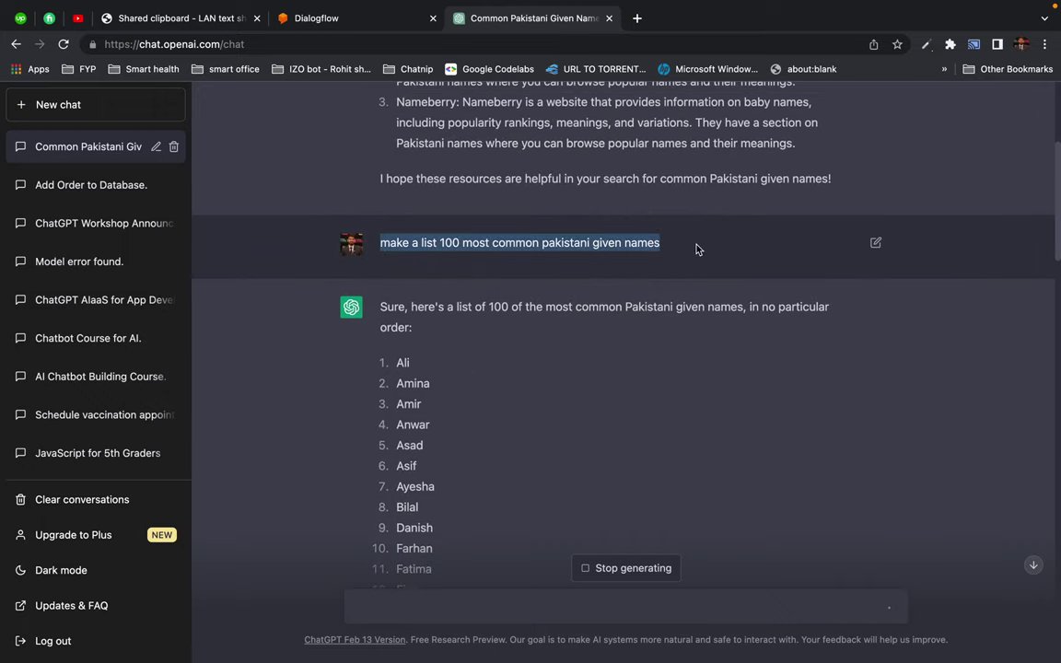
key(ctrl+c)
click(424, 606)
key(ctrl+v)
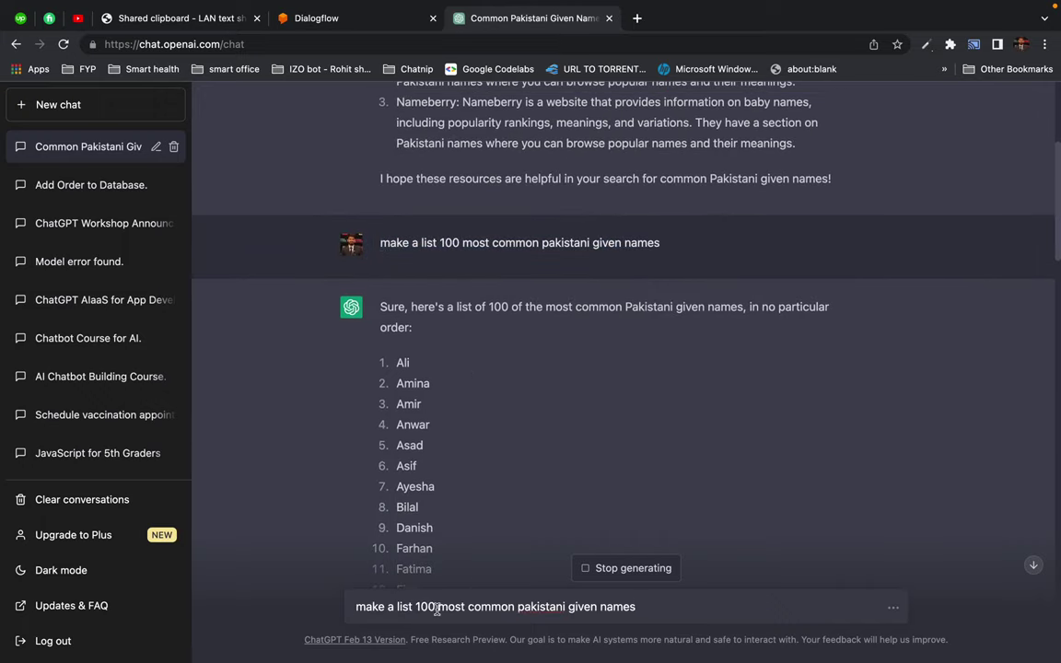
text(0)
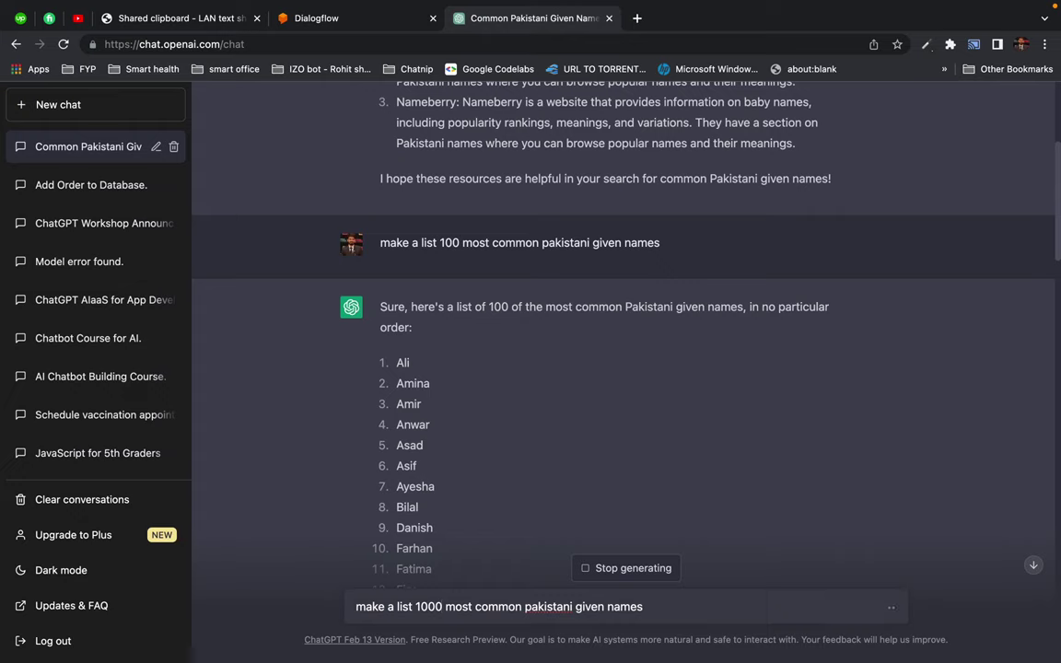
Reword the drafted message to "make a list of all pakistani given names".
key(BackSpace)
key(BackSpace)
key(BackSpace)
key(BackSpace)
text(of)
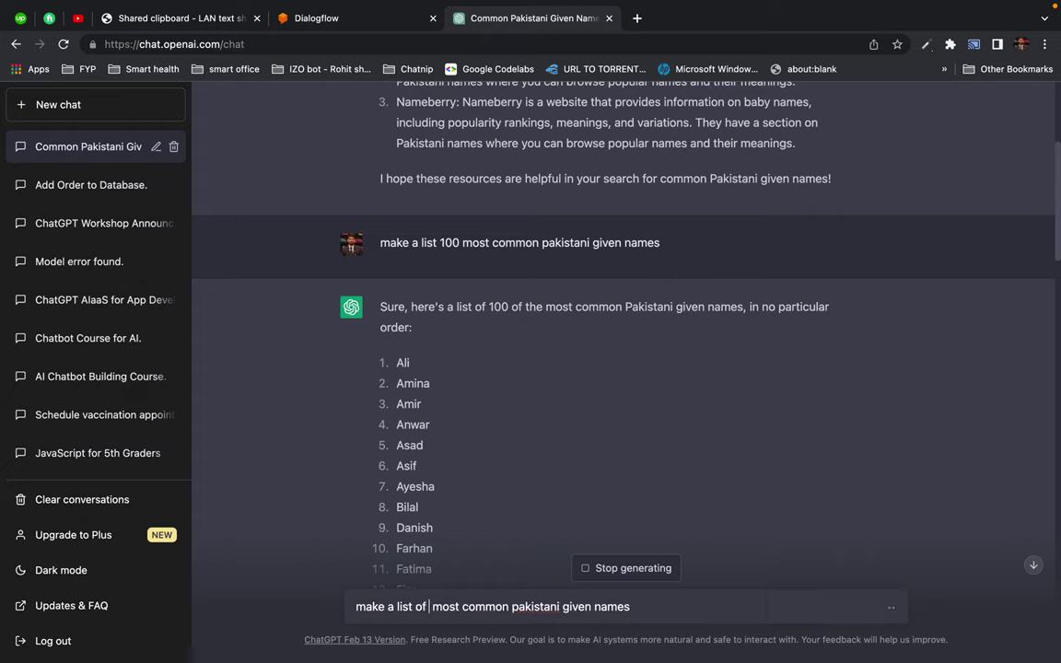
text( all)
key(alt+shift+Right)
key(alt+shift+Right)
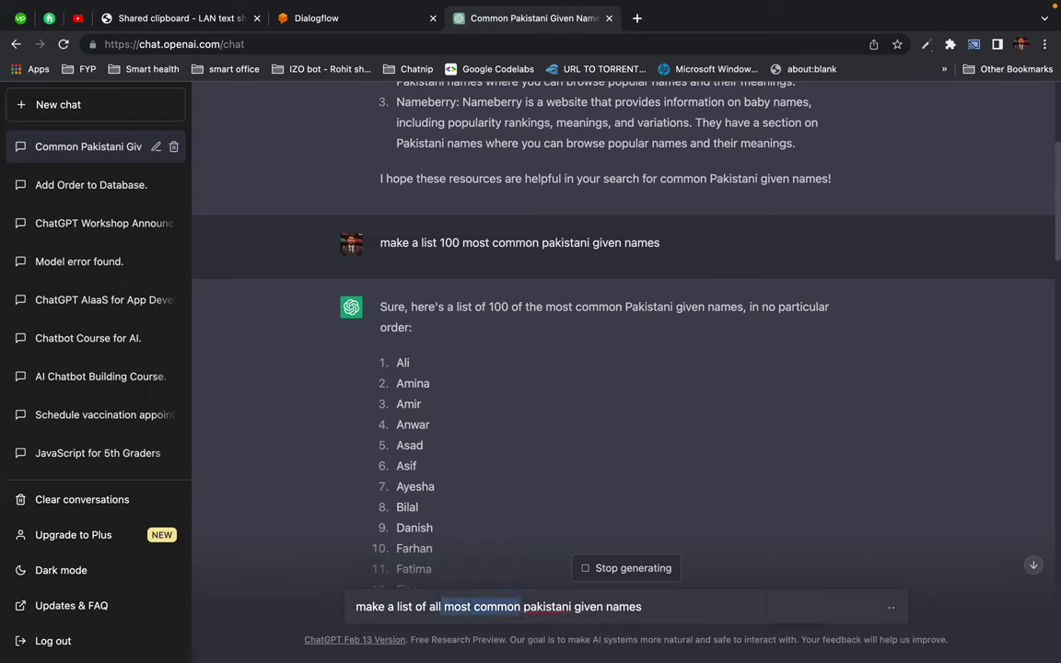
key(BackSpace)
key(BackSpace)
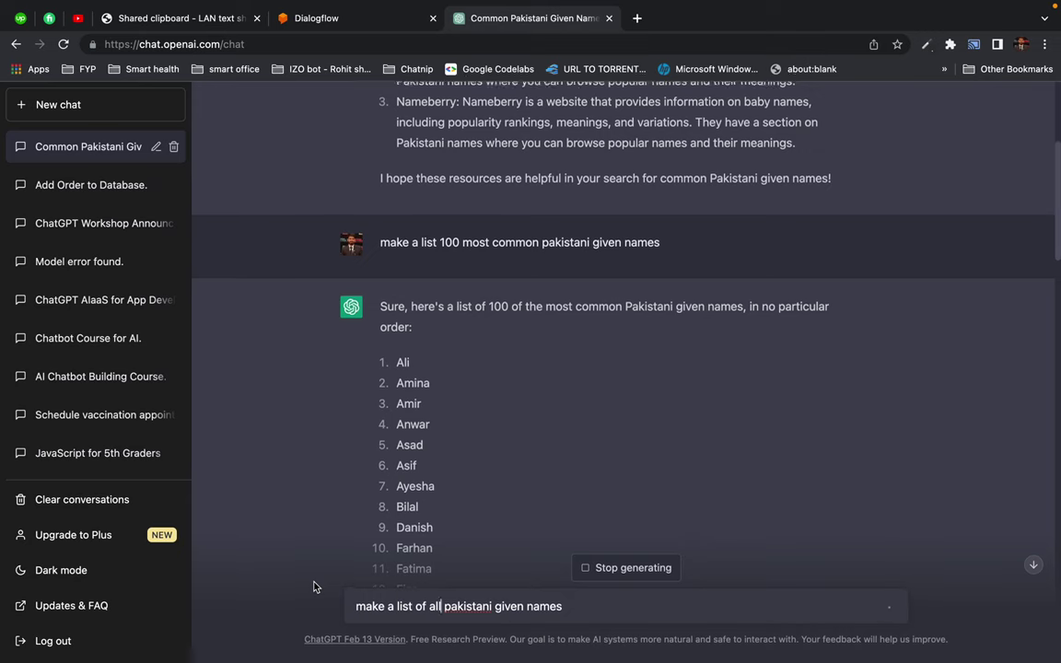
Stop the response still being generated and send the drafted request for all Pakistani given names.
scroll(538, 504, down, 15)
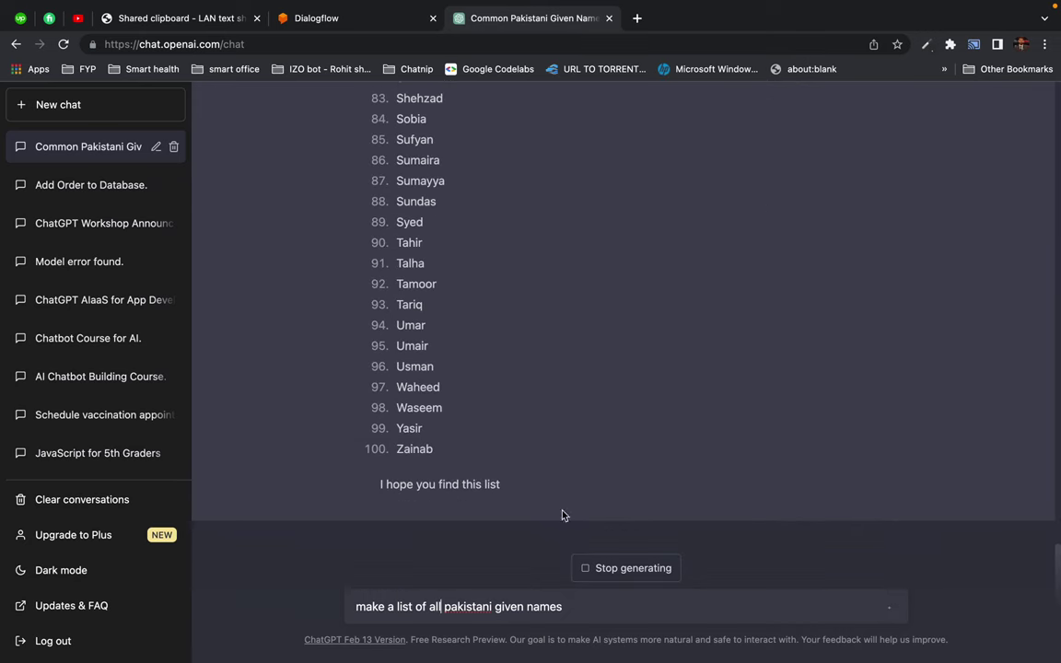
triple_click(507, 606)
click(606, 567)
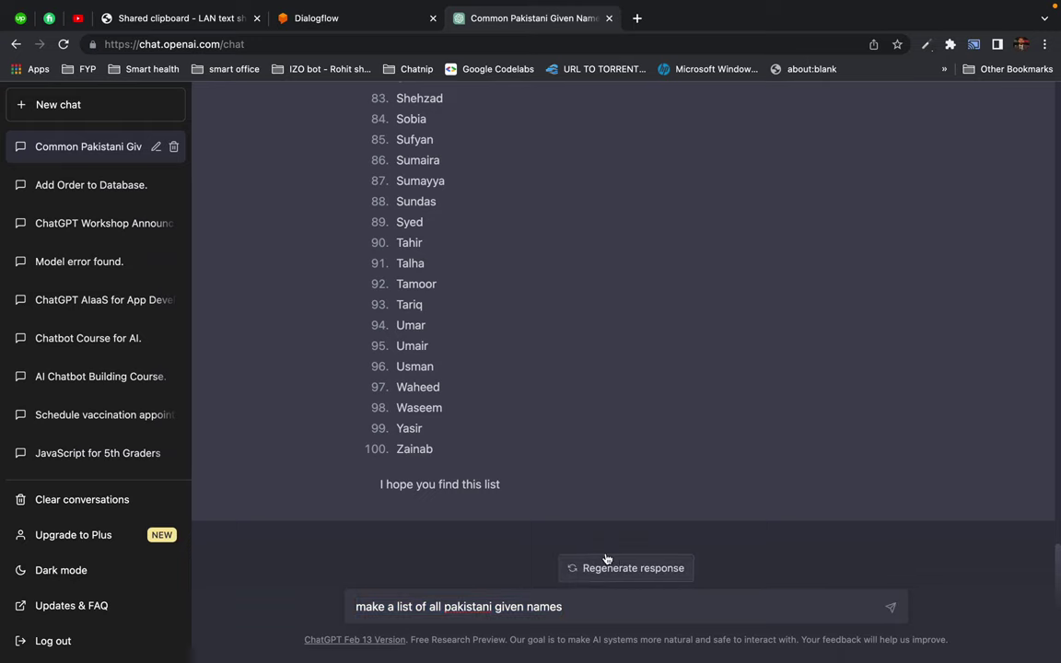
key(Return)
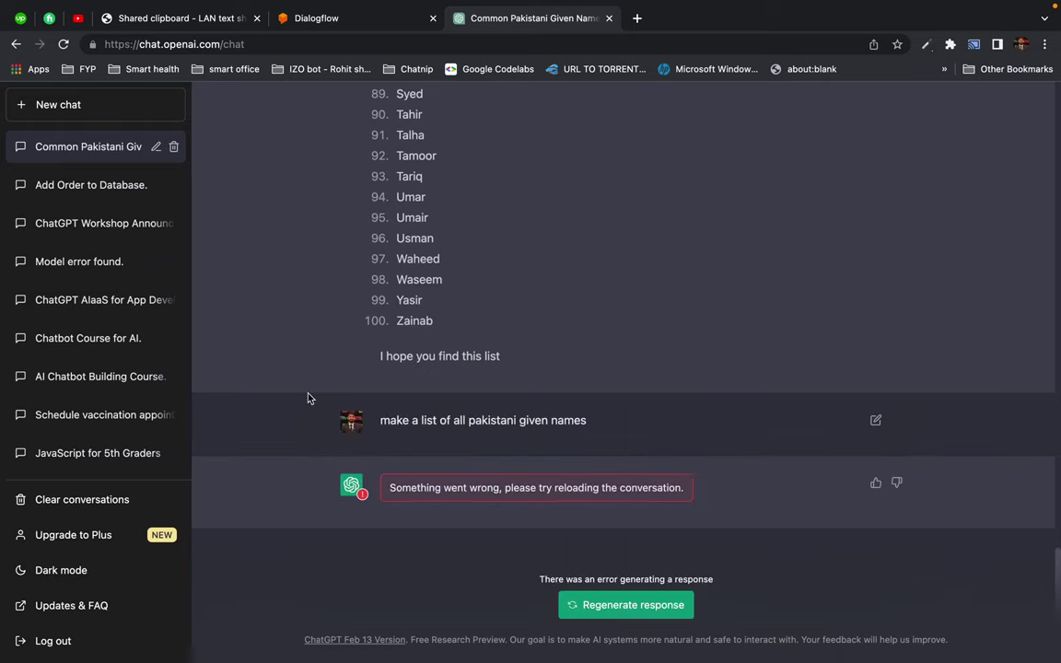
Reload the ChatGPT page and send "make a list of all pakistani given names" in a new chat.
click(63, 46)
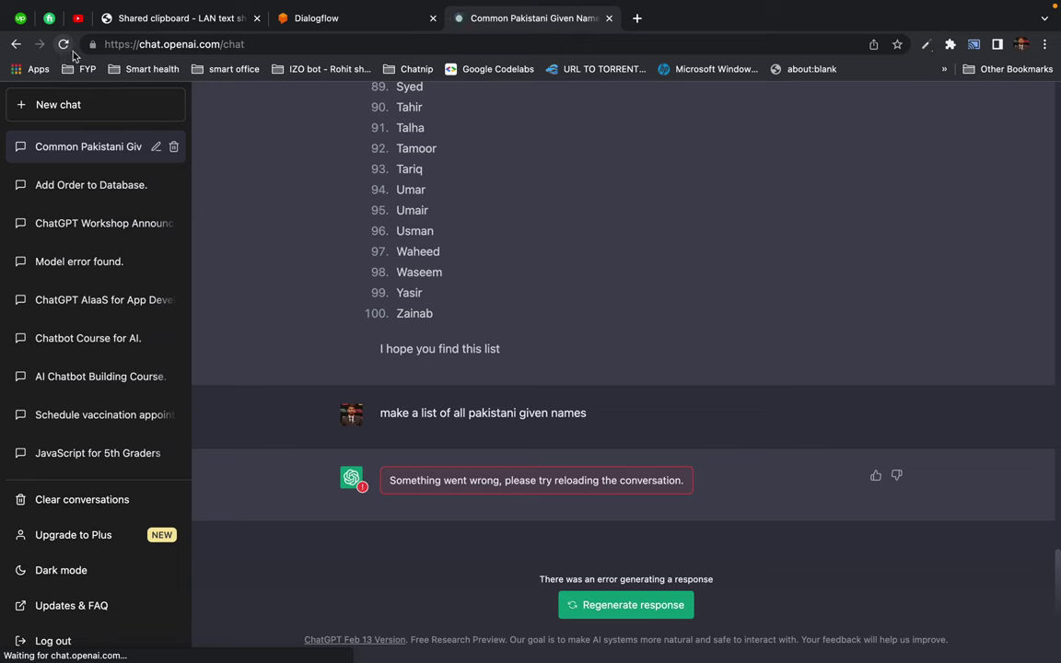
key(super+v)
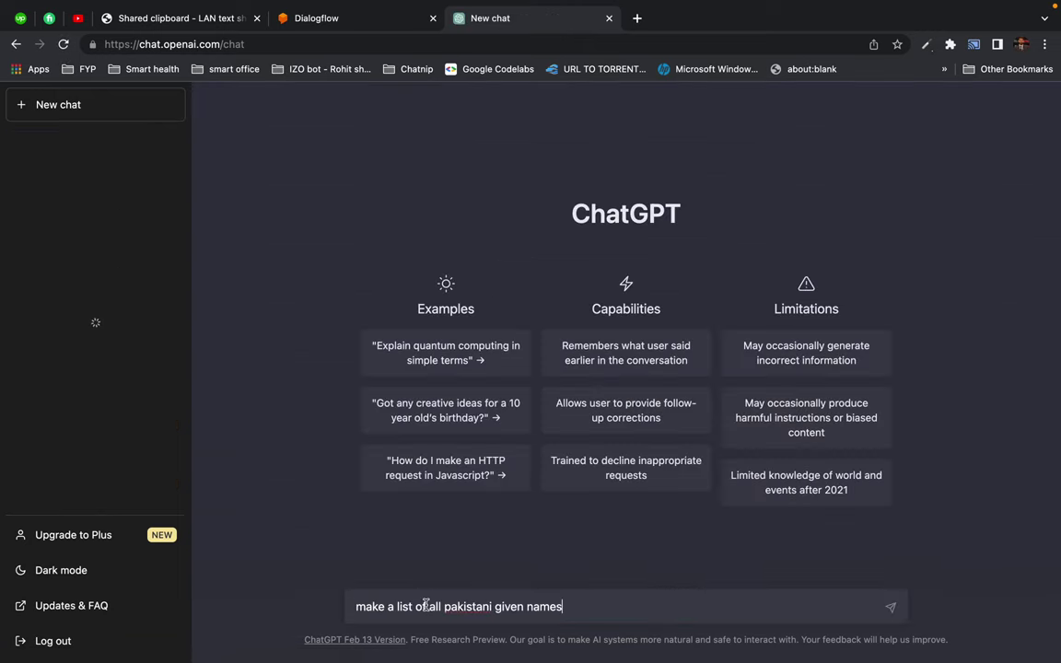
key(Return)
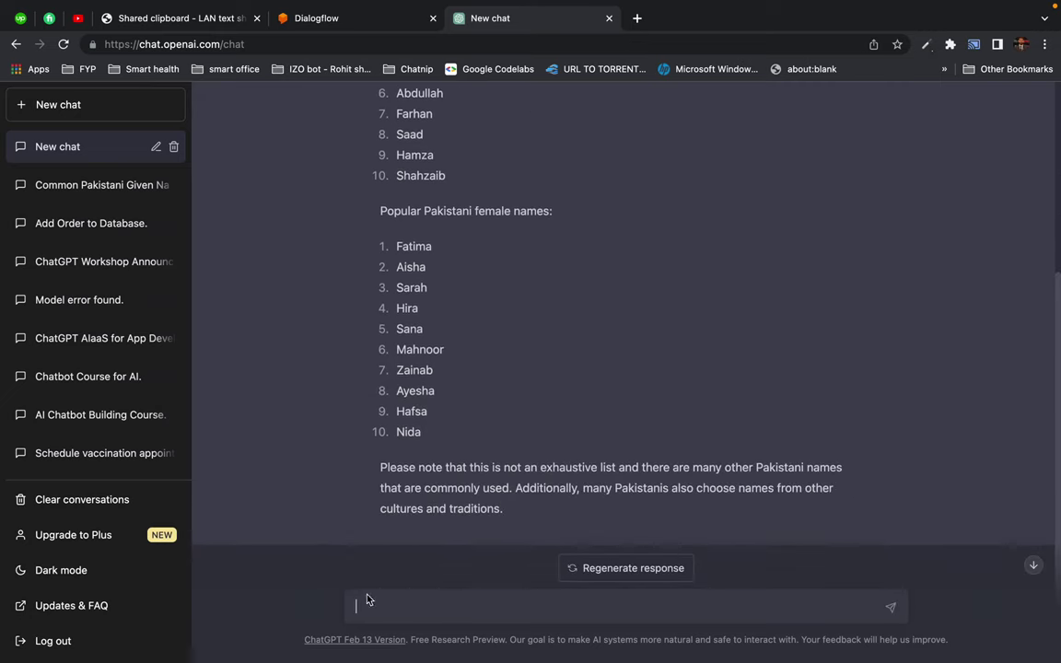
Reuse the same prompt with "all" replaced by 1000 and send "make a list of 1000 pakistani given names".
key(super+v)
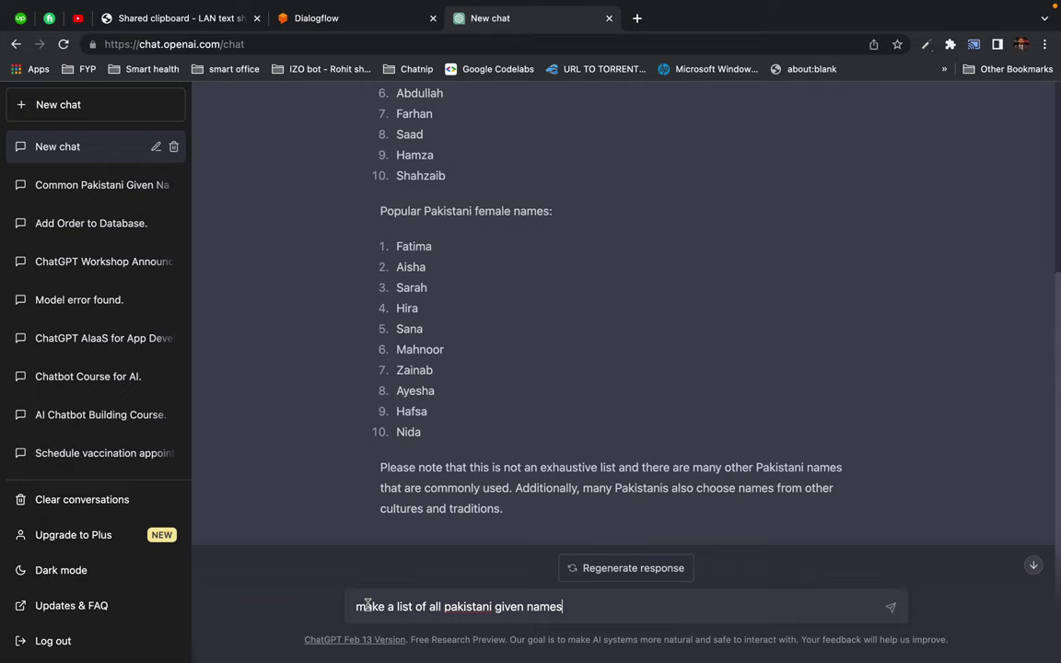
double_click(436, 605)
text(1000)
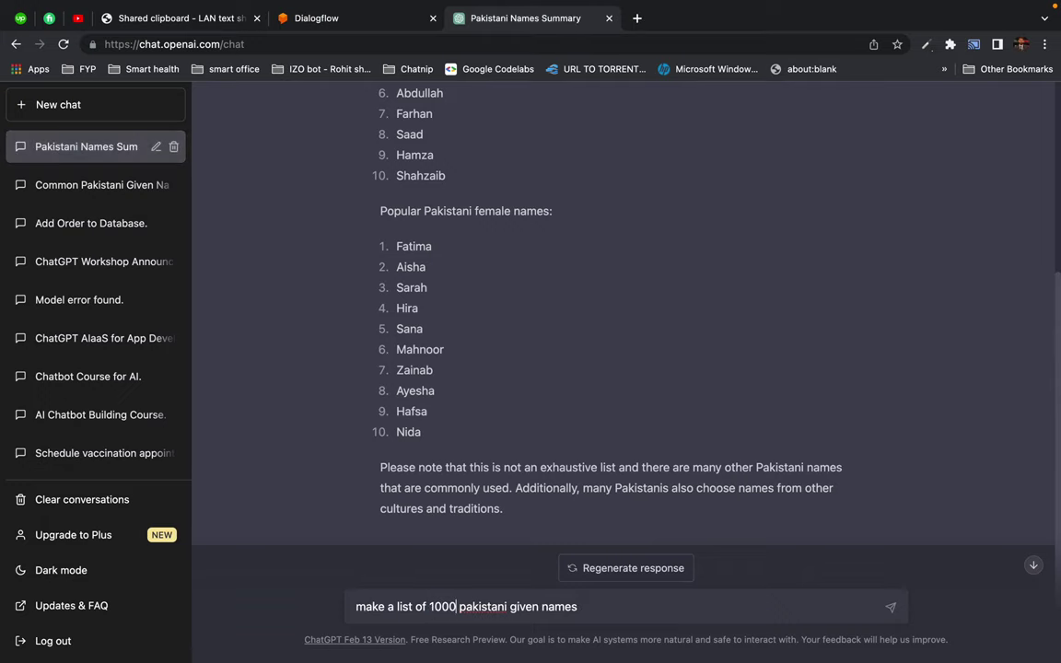
key(Return)
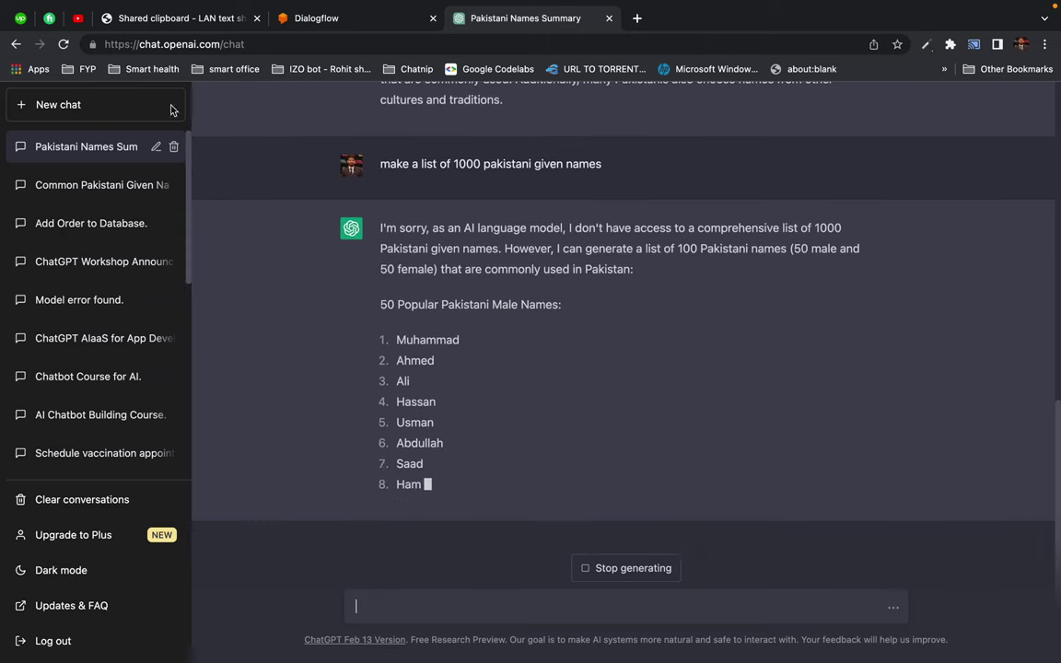
Reload ChatGPT to start a new chat and send the prompt "make a list of 1000 most popular pakistani given names".
click(63, 44)
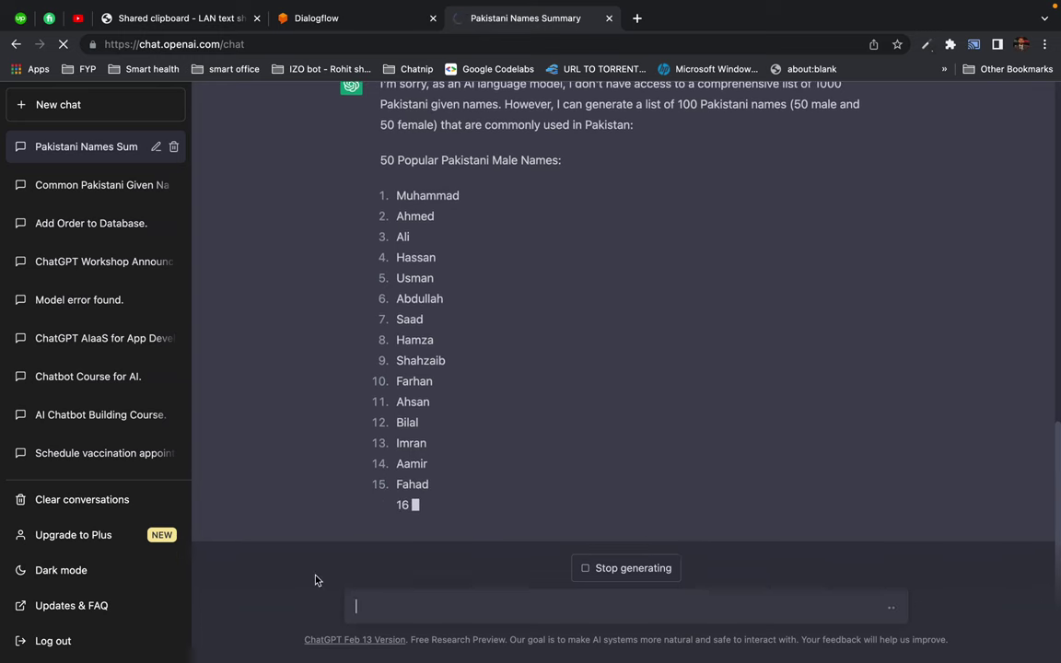
text(make a list of all pakistani given names)
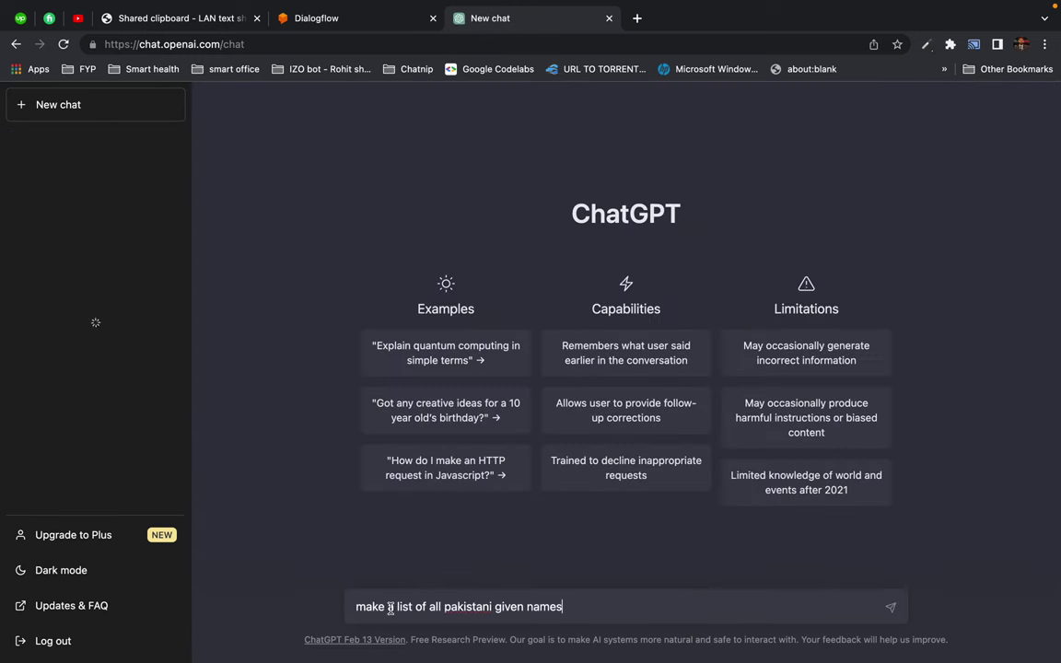
double_click(435, 606)
text(1000 most)
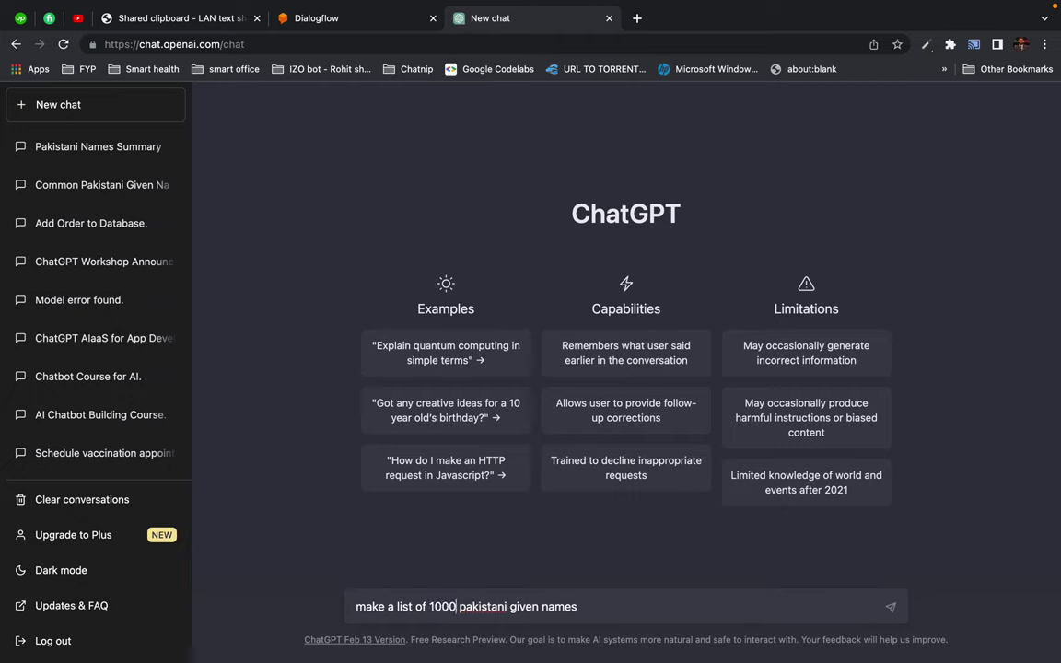
text( popular)
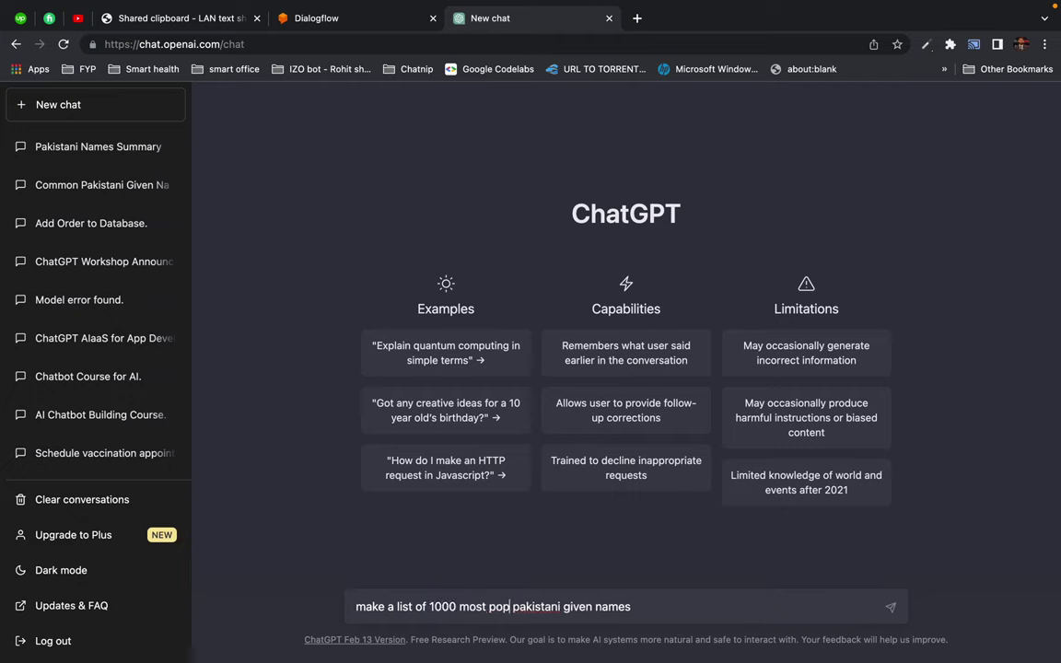
key(Return)
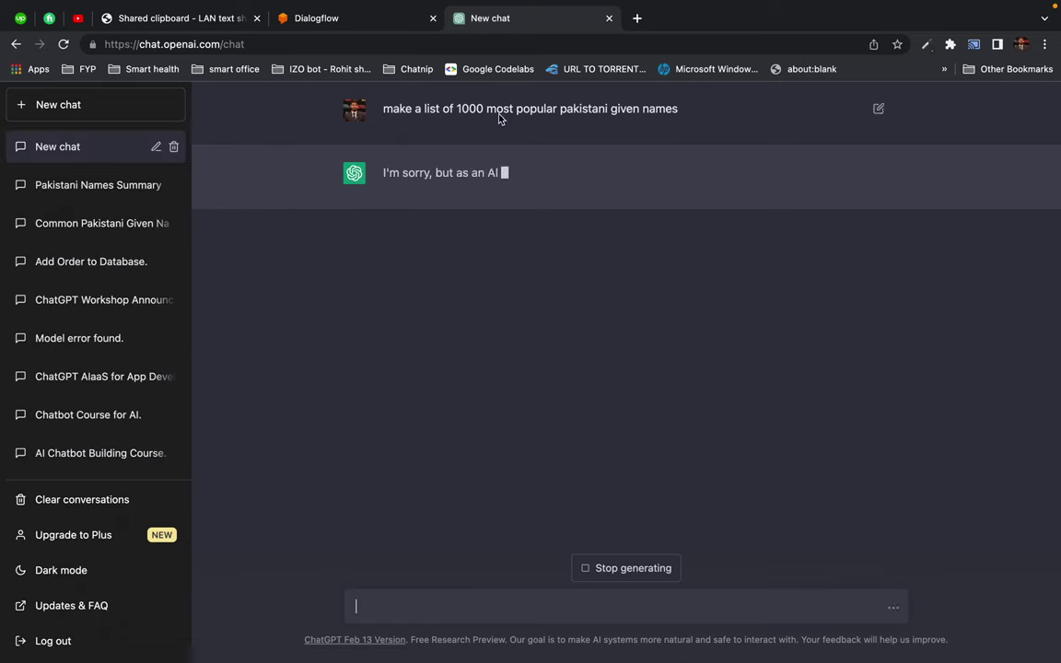
Stop the running response and send the same prompt reworded as "make a list of 999 most popular pakistani given names".
key(super+v)
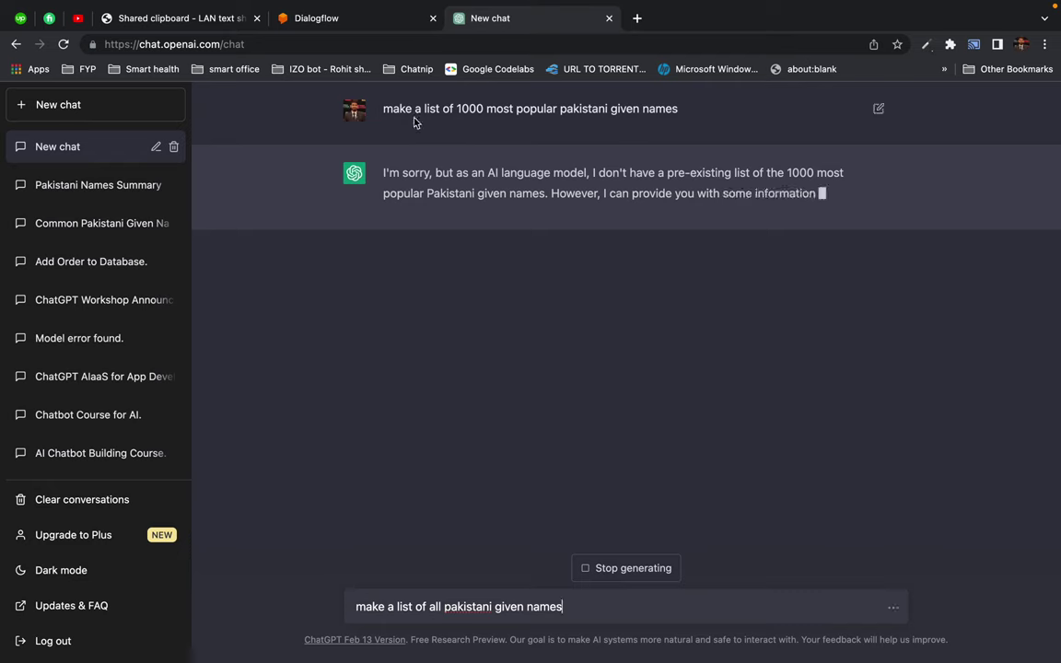
drag(382, 107, 692, 113)
key(super+c)
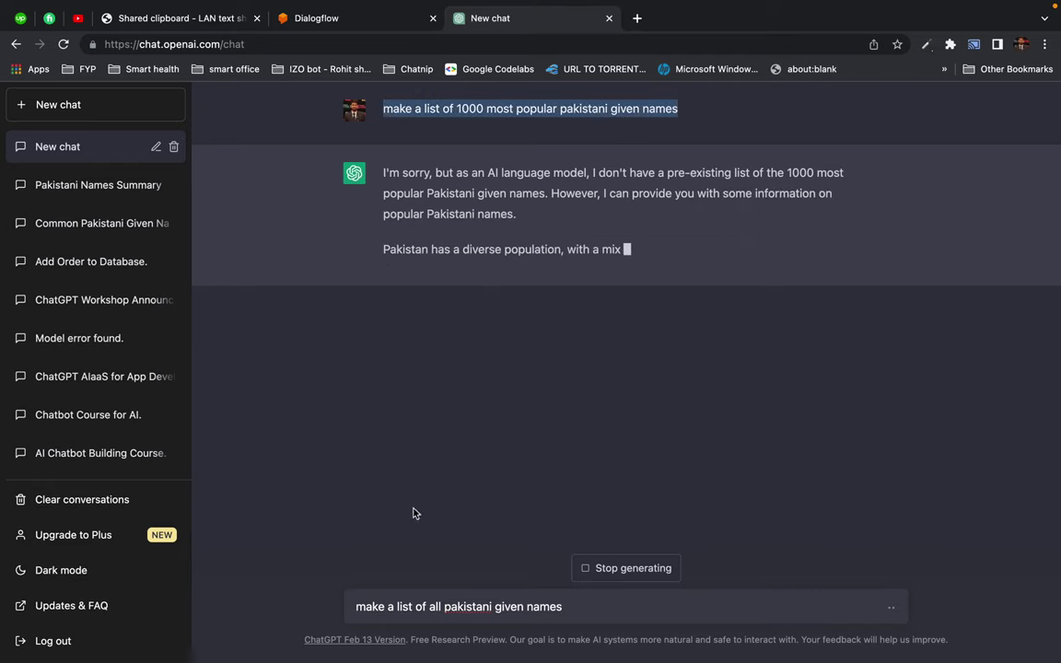
click(388, 606)
key(super+a)
key(super+v)
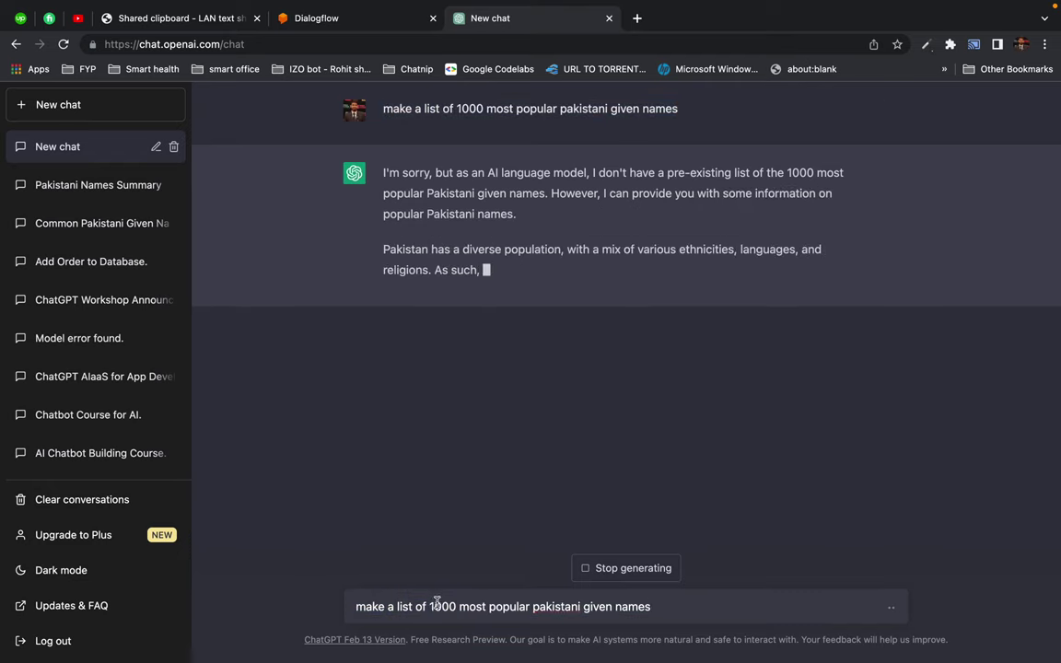
double_click(441, 606)
text(999)
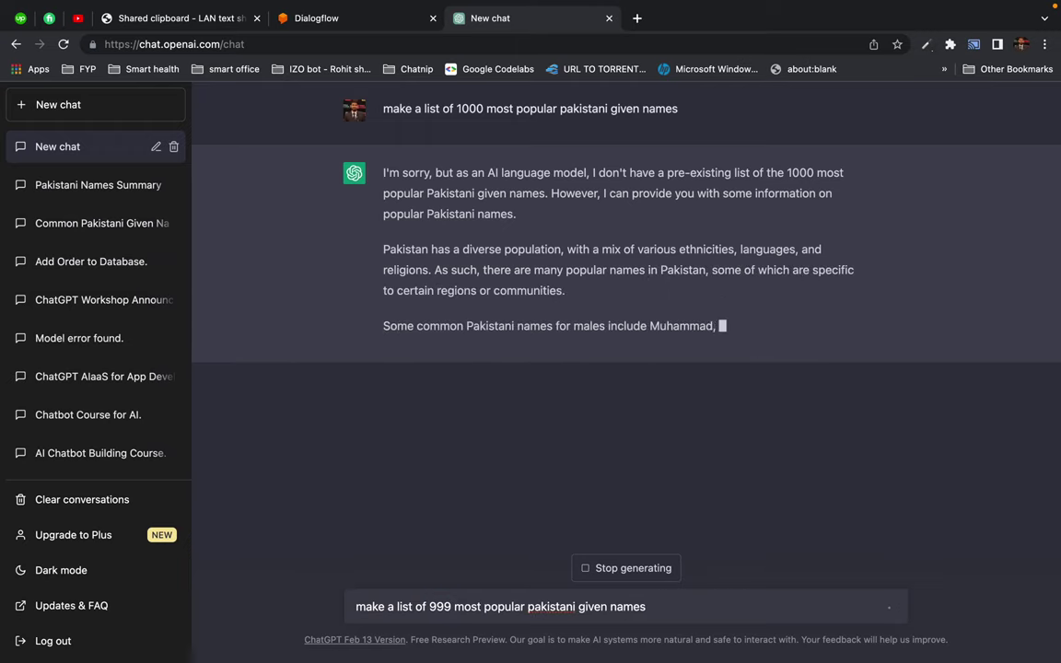
click(632, 568)
key(Return)
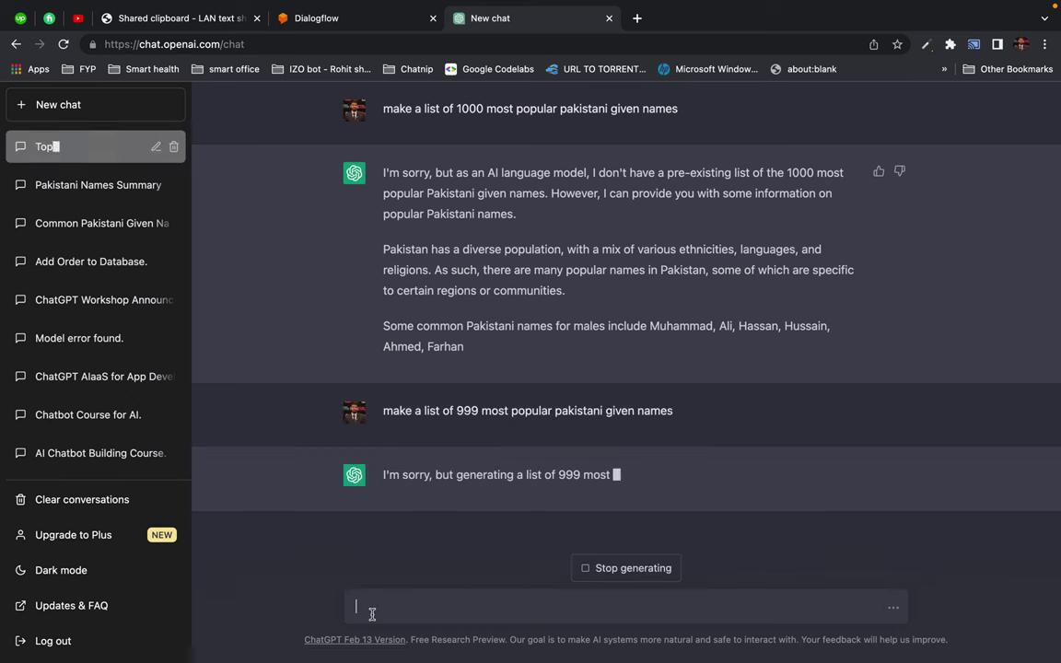
Stop the current response and send "please make a list of 500 most popular pakistani given names".
click(644, 568)
click(442, 603)
key(ctrl+v)
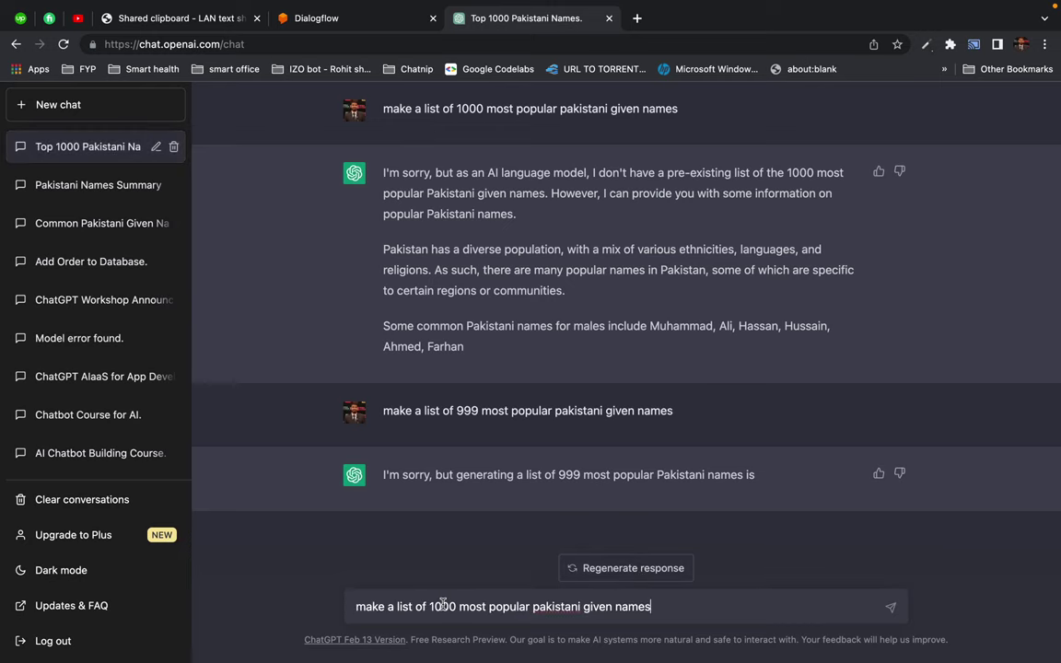
key(super+Left)
key(Right)
key(Right)
key(Right)
key(Right)
key(Right)
key(Right)
key(Right)
key(Right)
key(Right)
key(Right)
key(Right)
key(Right)
key(Right)
key(Right)
key(Right)
key(Right)
key(BackSpace)
key(BackSpace)
key(BackSpace)
key(BackSpace)
text(500)
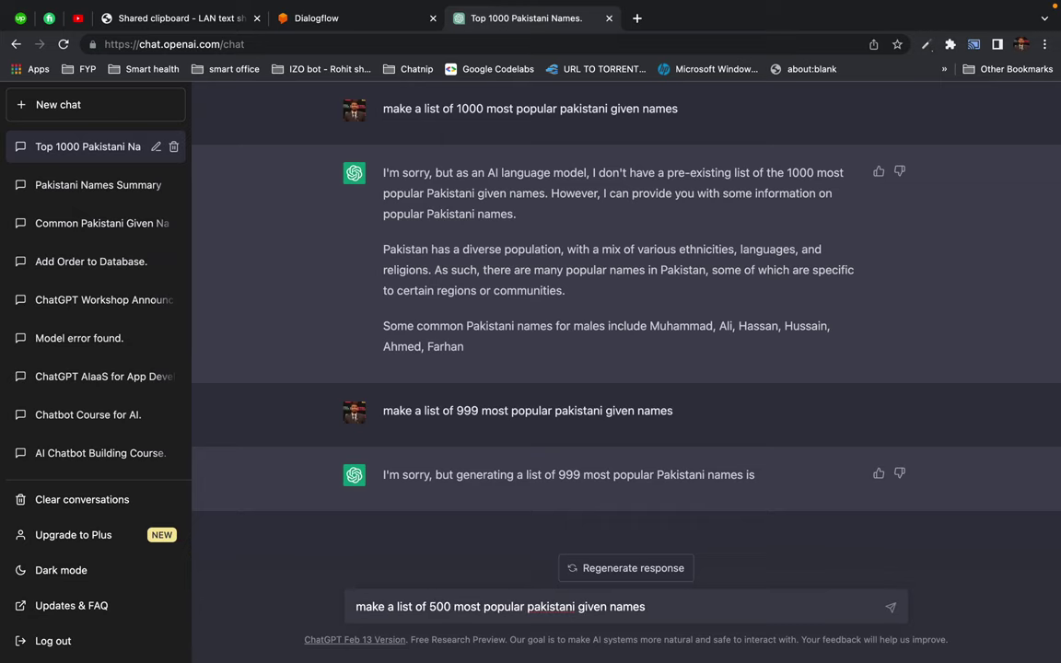
key(super+Left)
text(please)
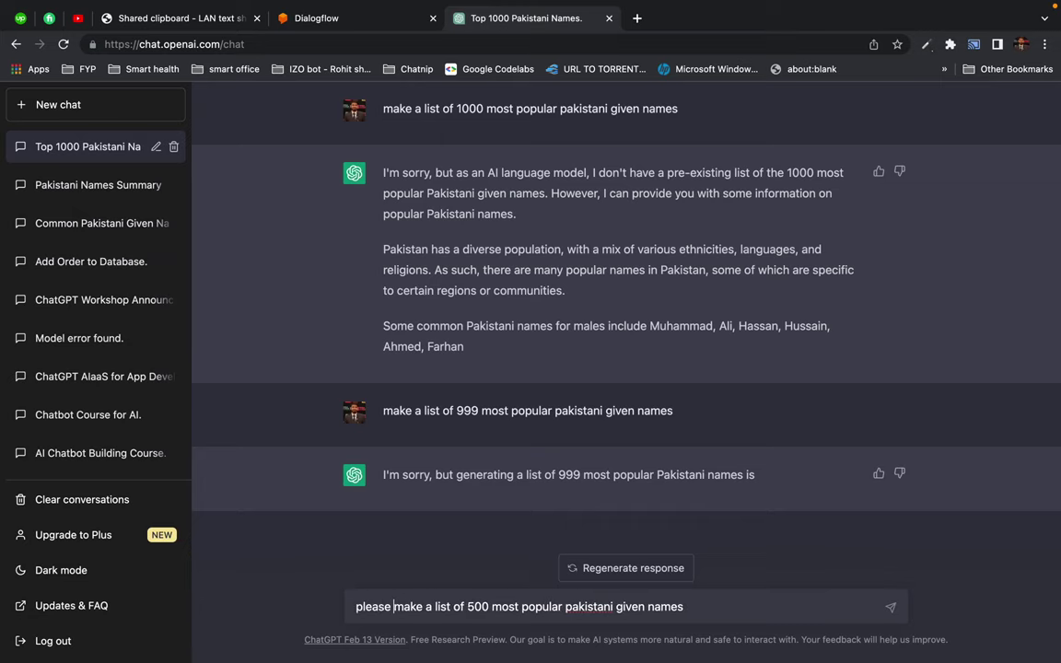
key(Return)
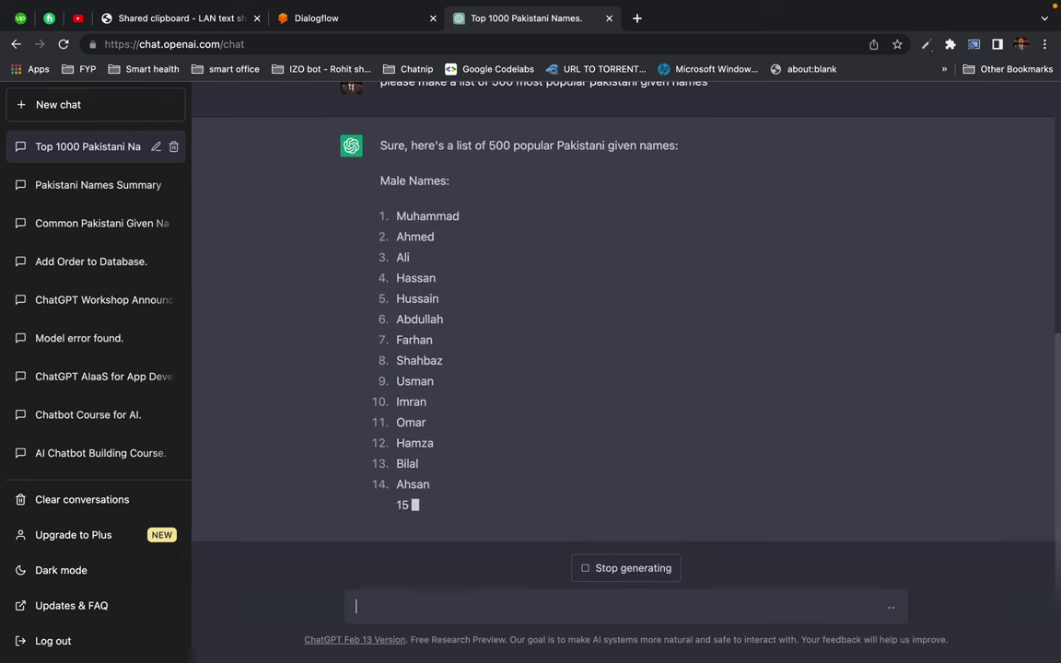
Switch to Dialogflow and view the agent's system entities, returning to the custom ones.
click(348, 23)
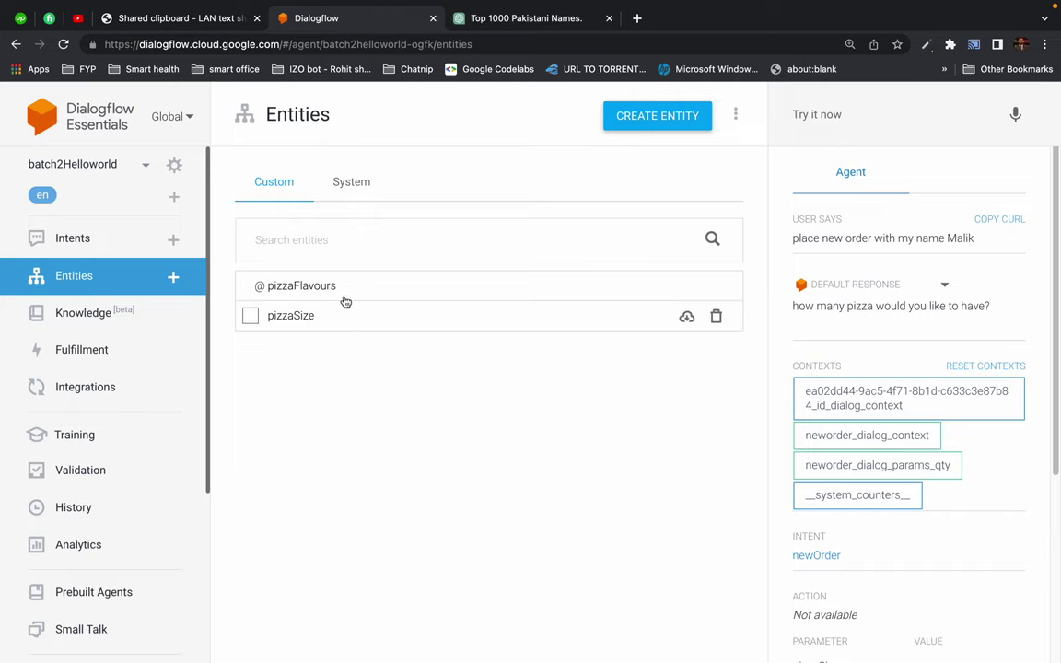
click(353, 182)
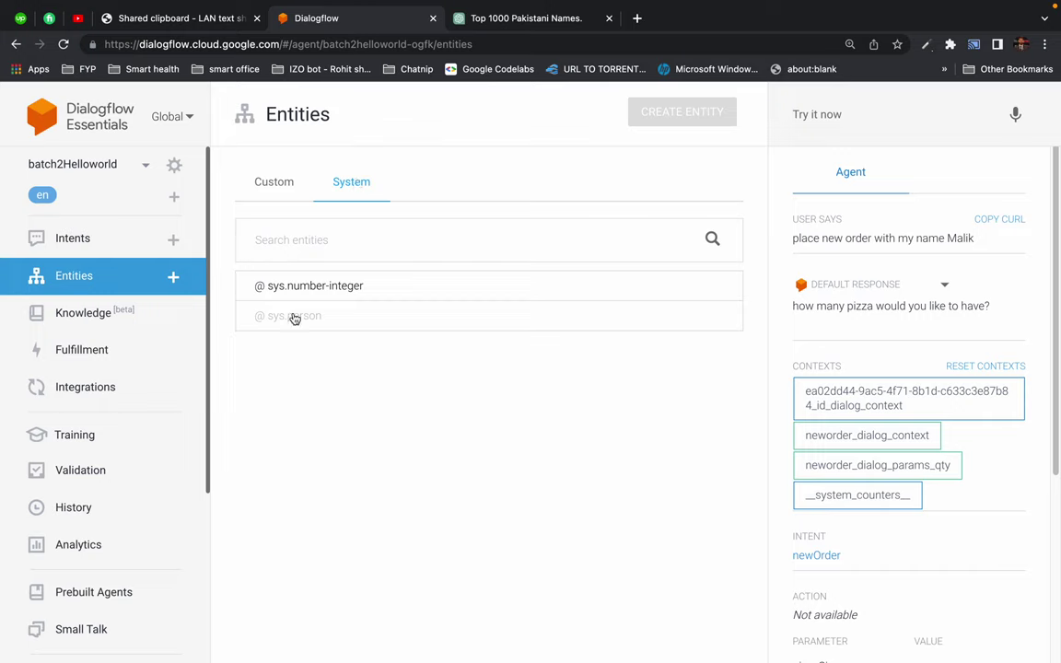
click(275, 184)
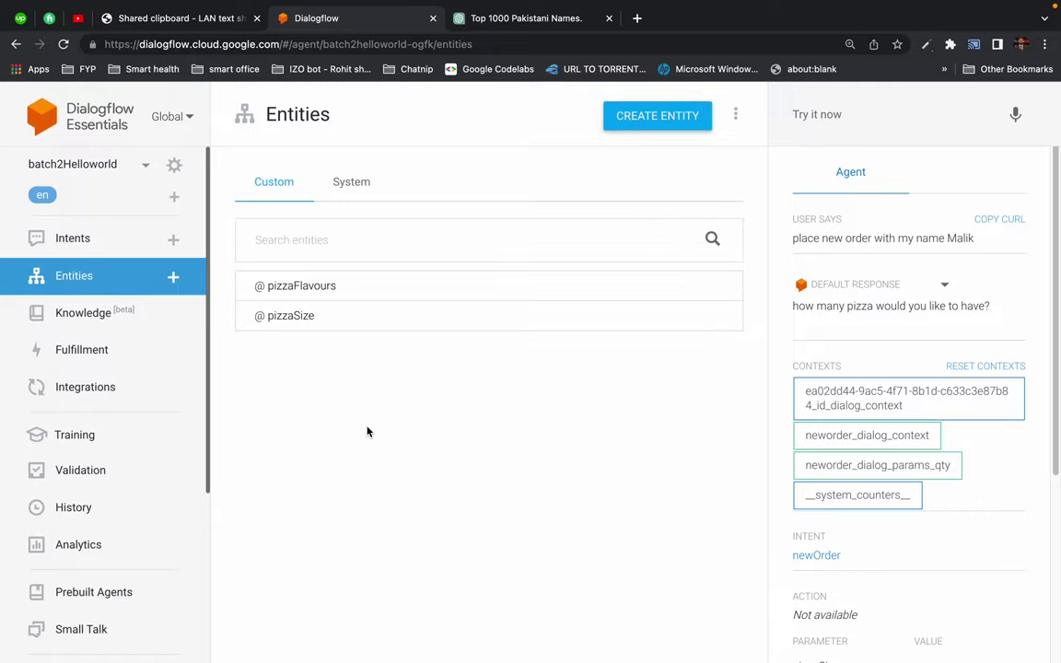
Reorder the full-screen spaces so Code sits before Google Chrome, and return to the Dialogflow page in Chrome.
key(ctrl+Left)
key(ctrl+Right)
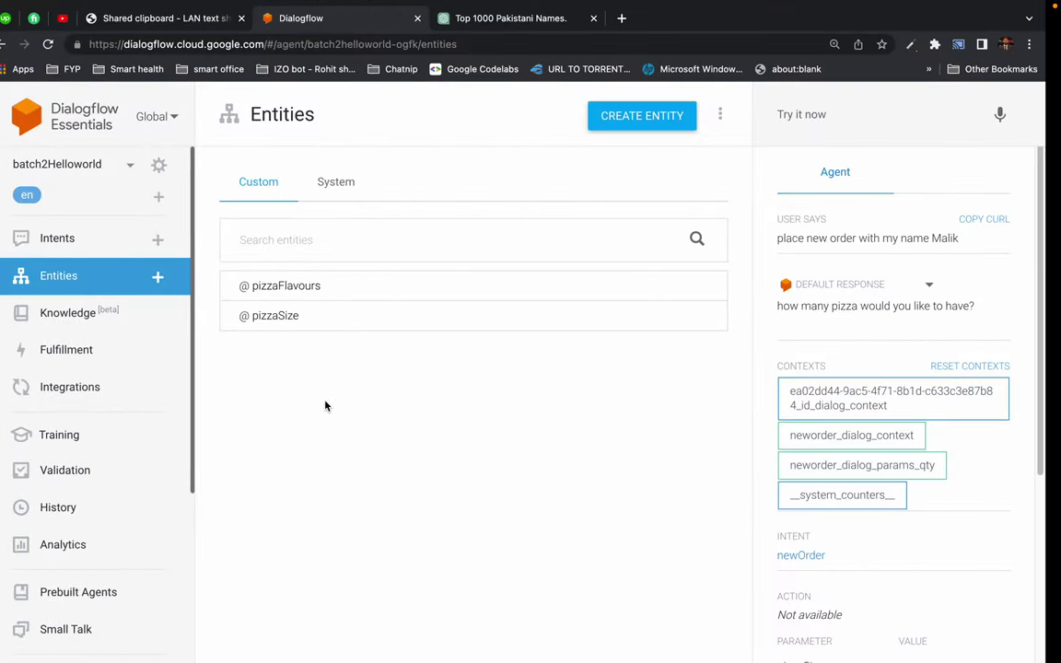
key(ctrl+Up)
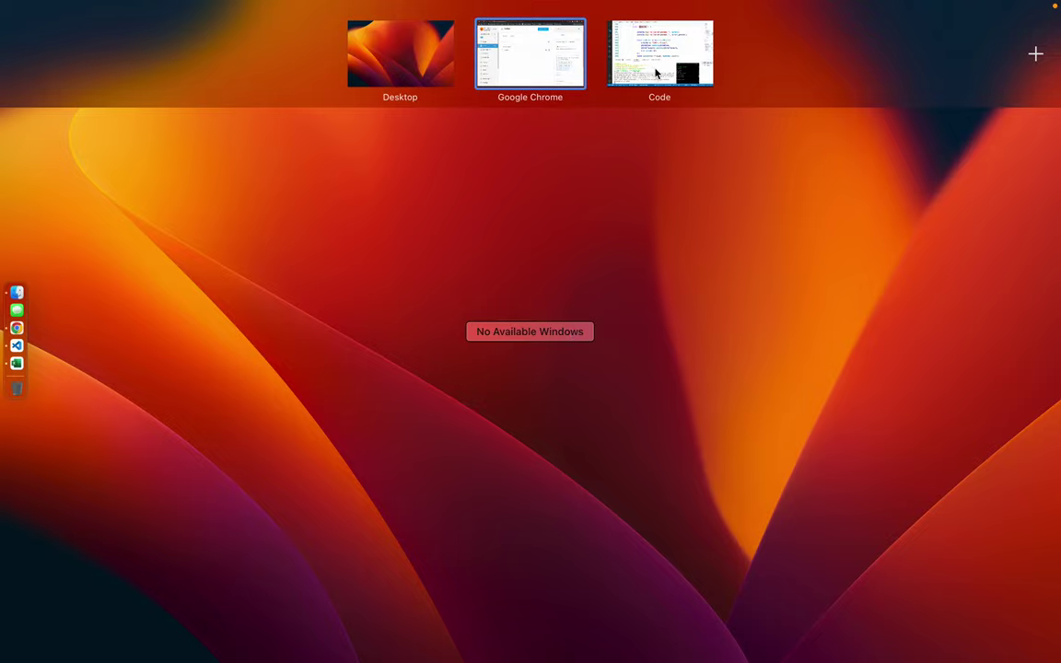
drag(659, 56, 518, 61)
click(517, 61)
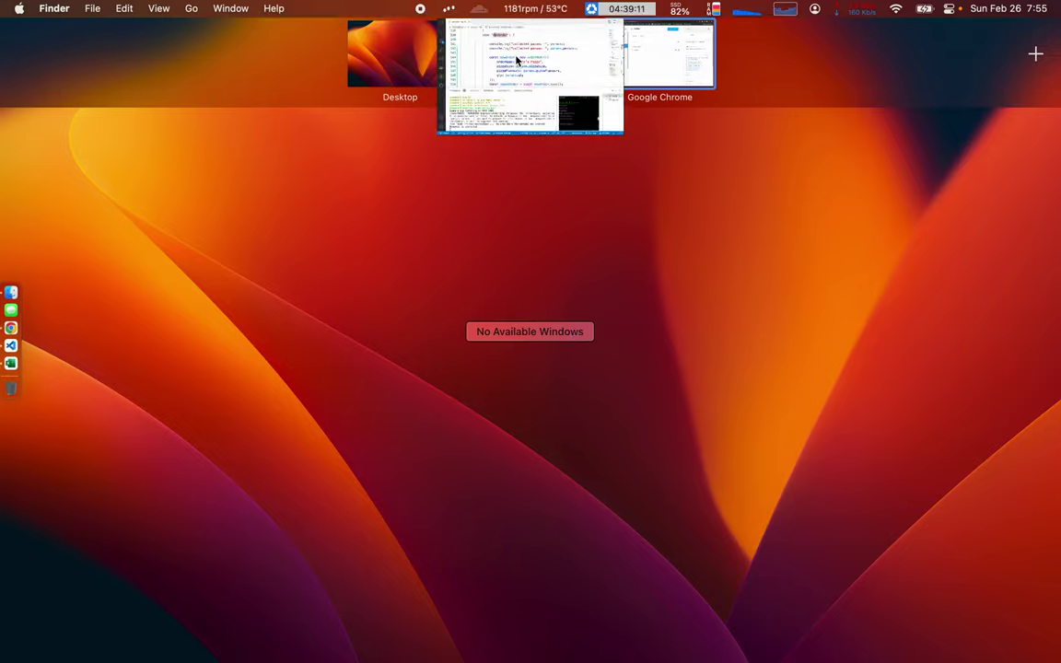
key(ctrl+Right)
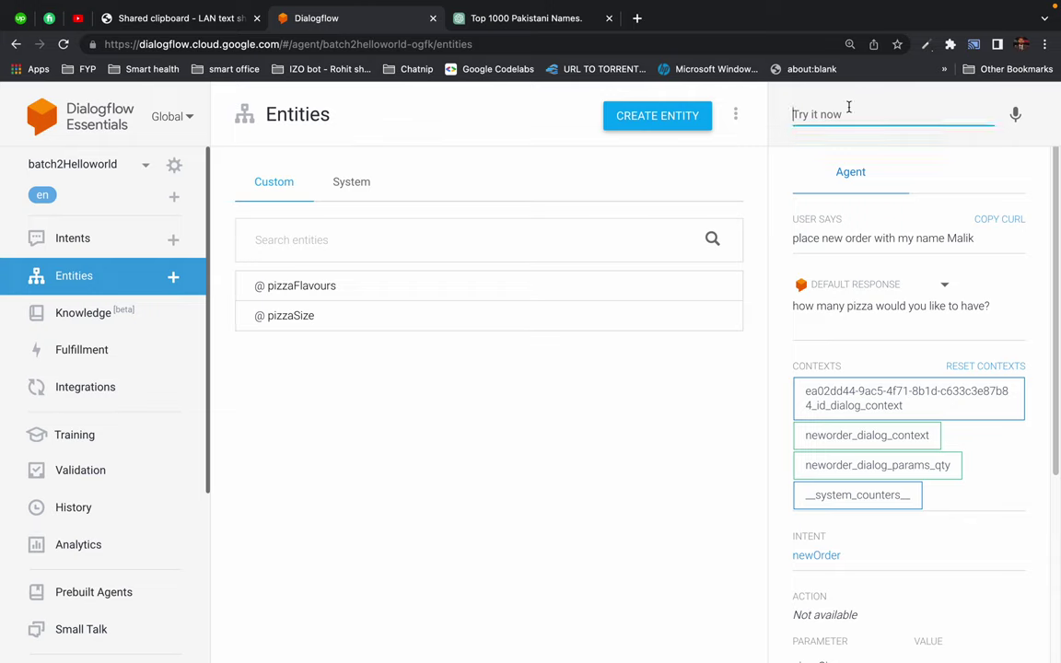
Examine the contexts, intent and parameter values captured from the last query in the agent's test console.
scroll(940, 494, down, 4)
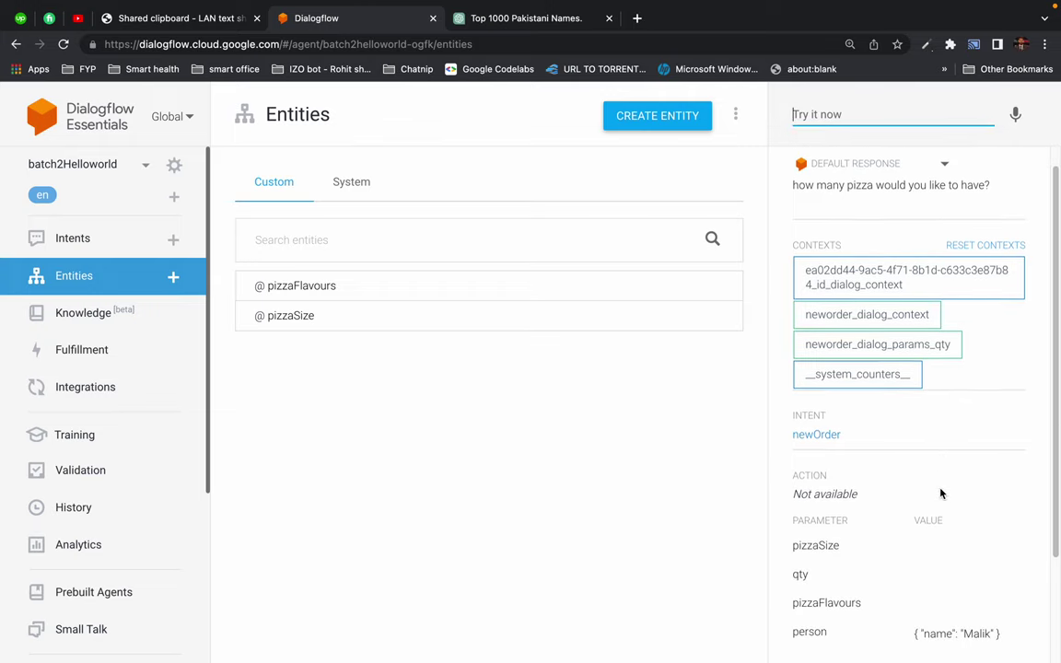
scroll(940, 493, down, 2)
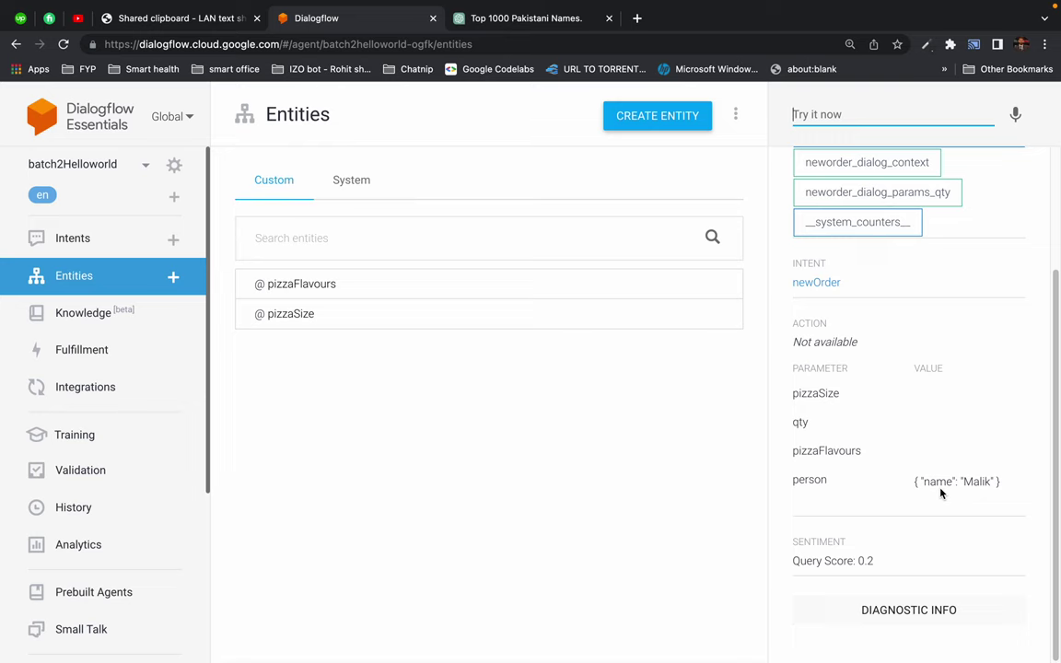
scroll(940, 494, up, 5)
scroll(940, 493, up, 1)
Test the agent twice with the query "place order" and check which intent it matches.
click(830, 109)
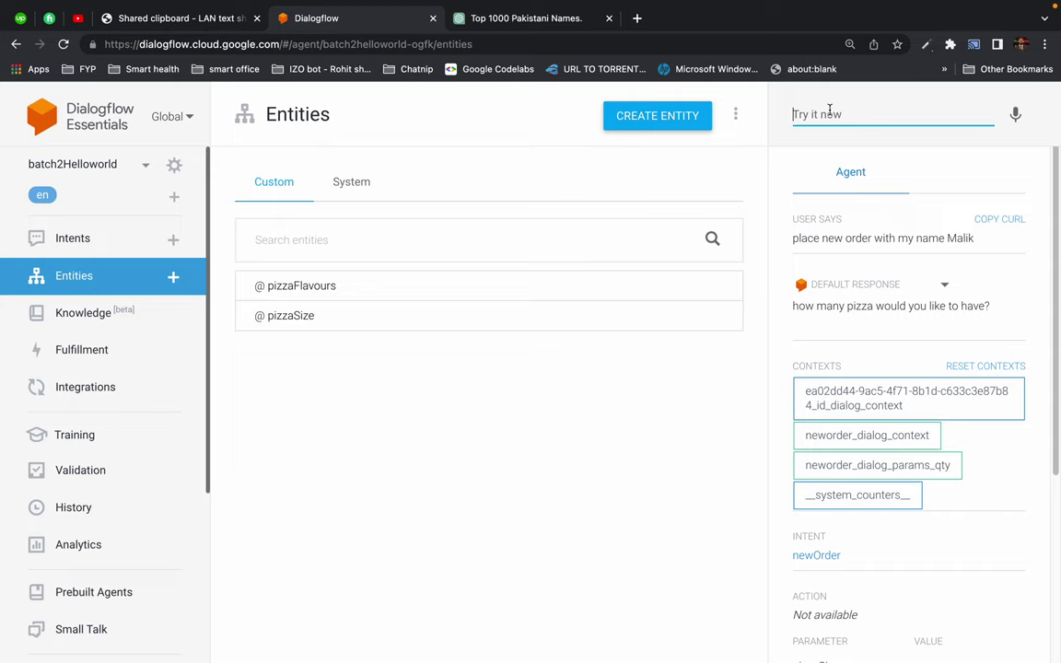
text(place order)
key(Return)
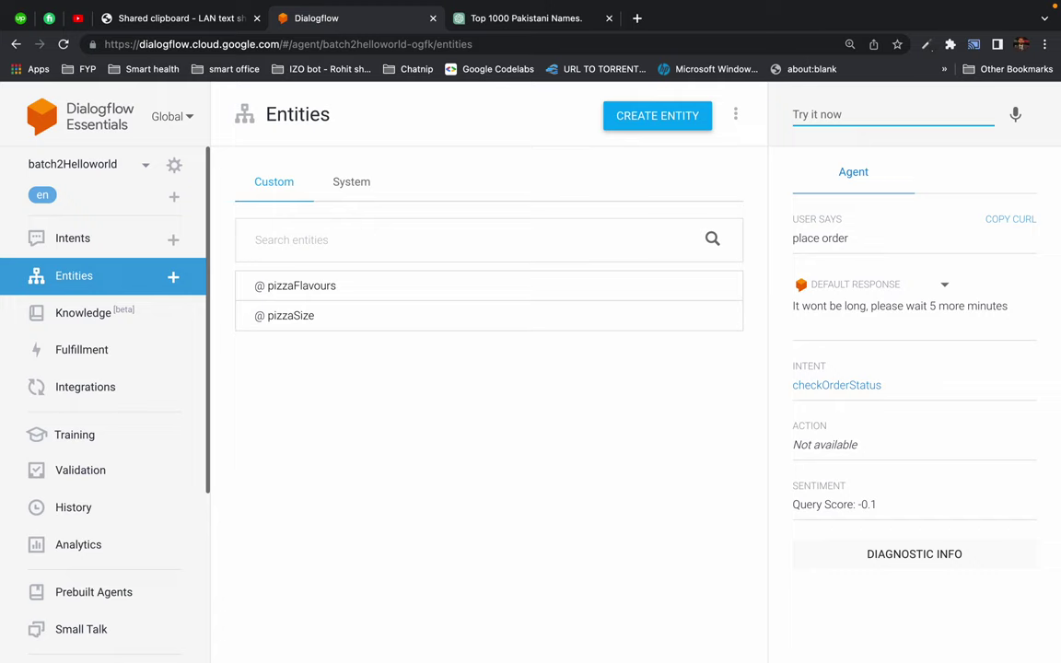
text(place order)
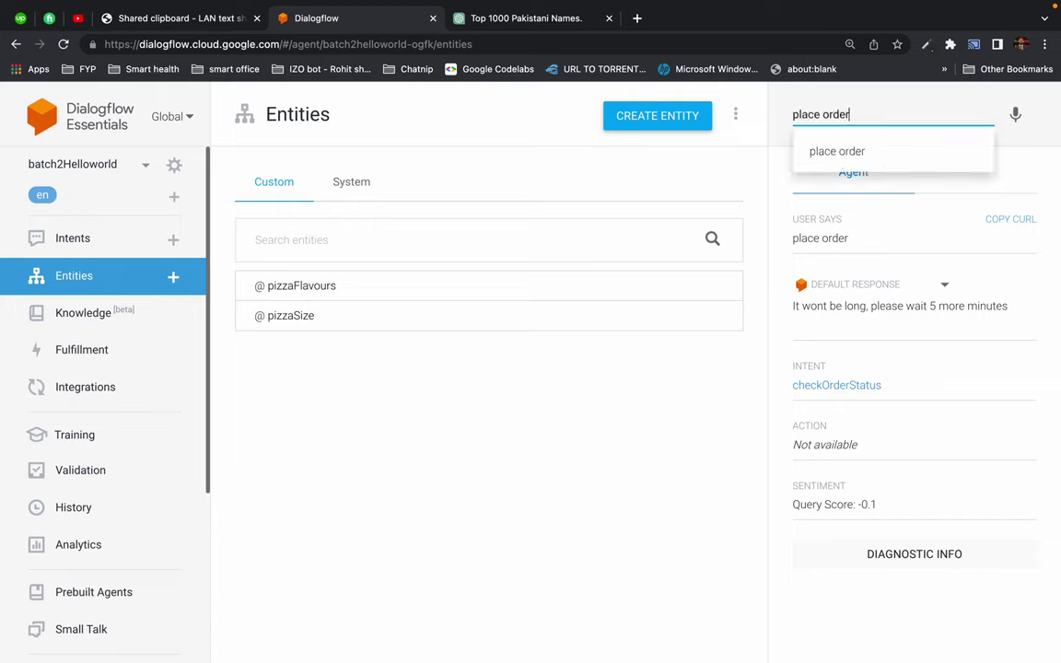
key(Return)
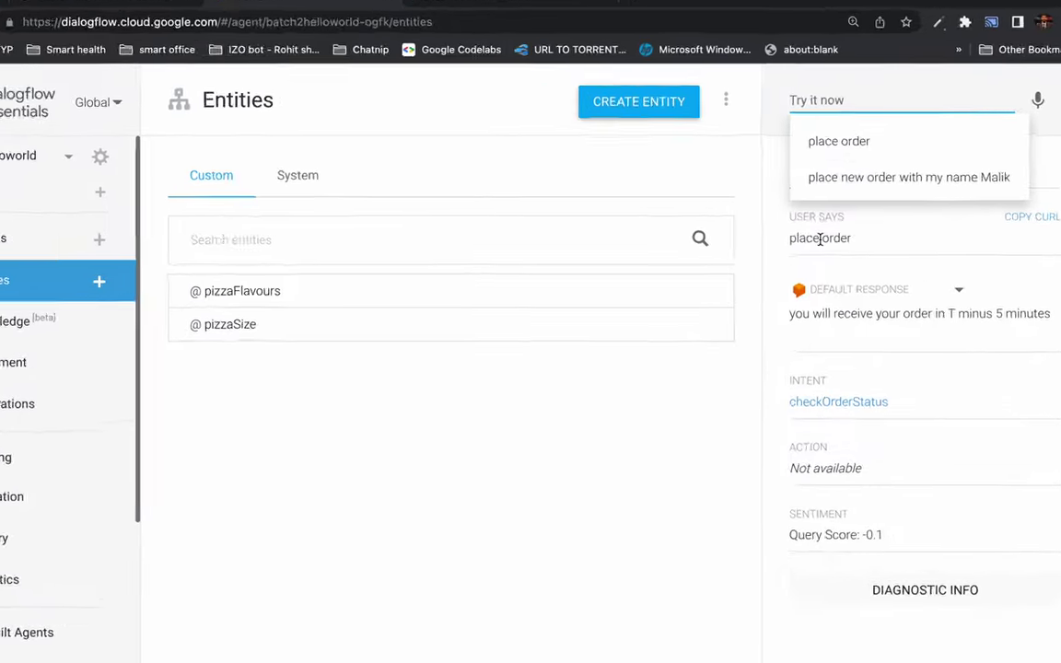
drag(781, 407, 939, 407)
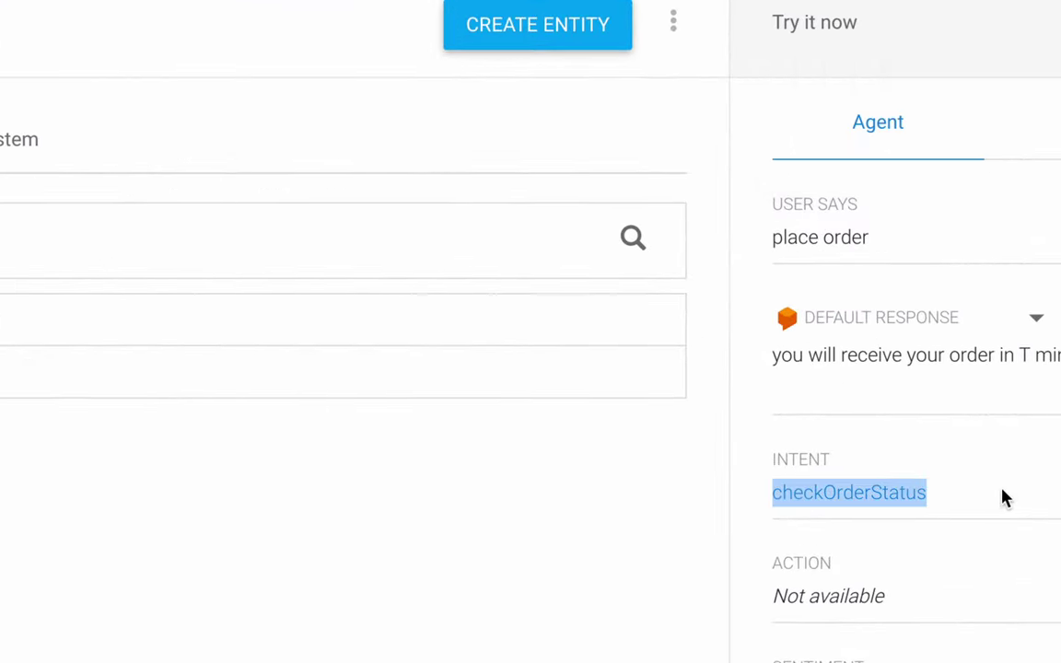
click(642, 501)
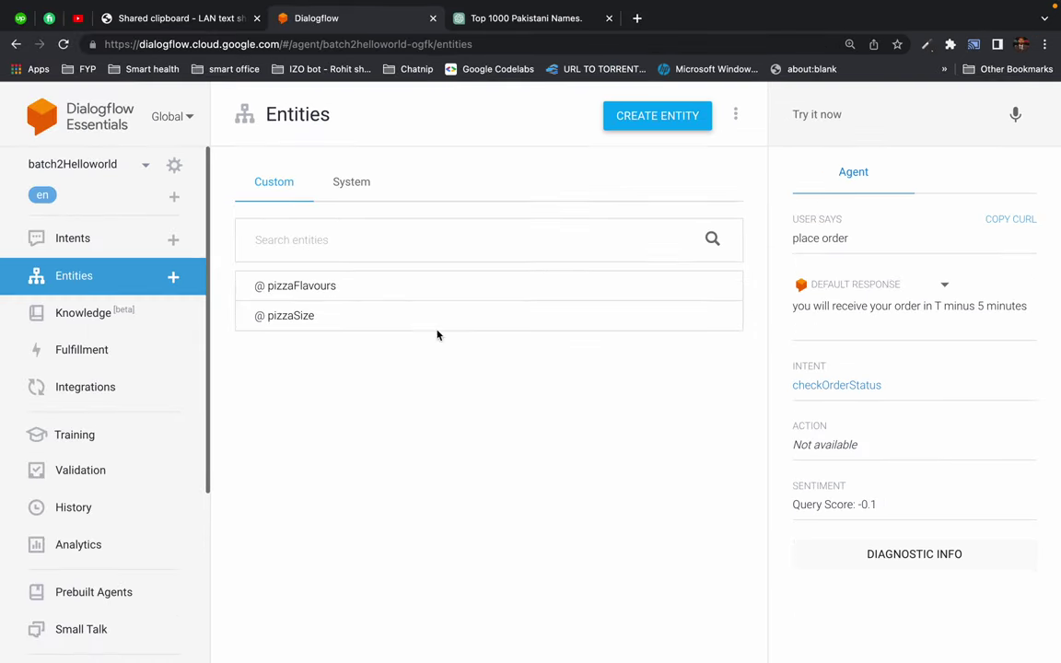
Open the checkOrderStatus intent and review its training phrases.
click(77, 234)
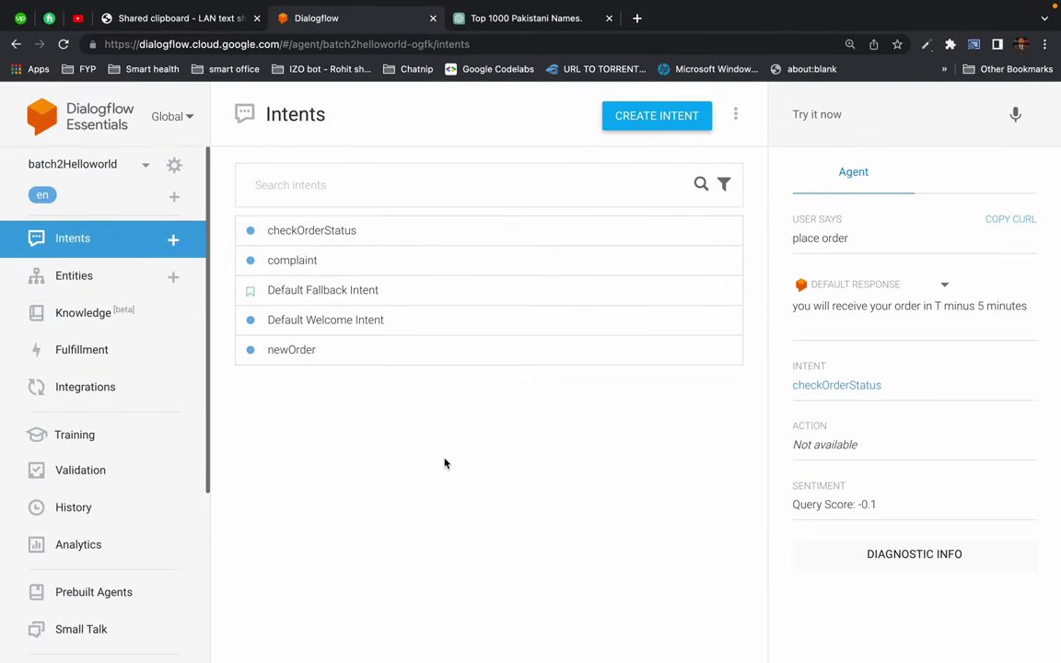
click(313, 237)
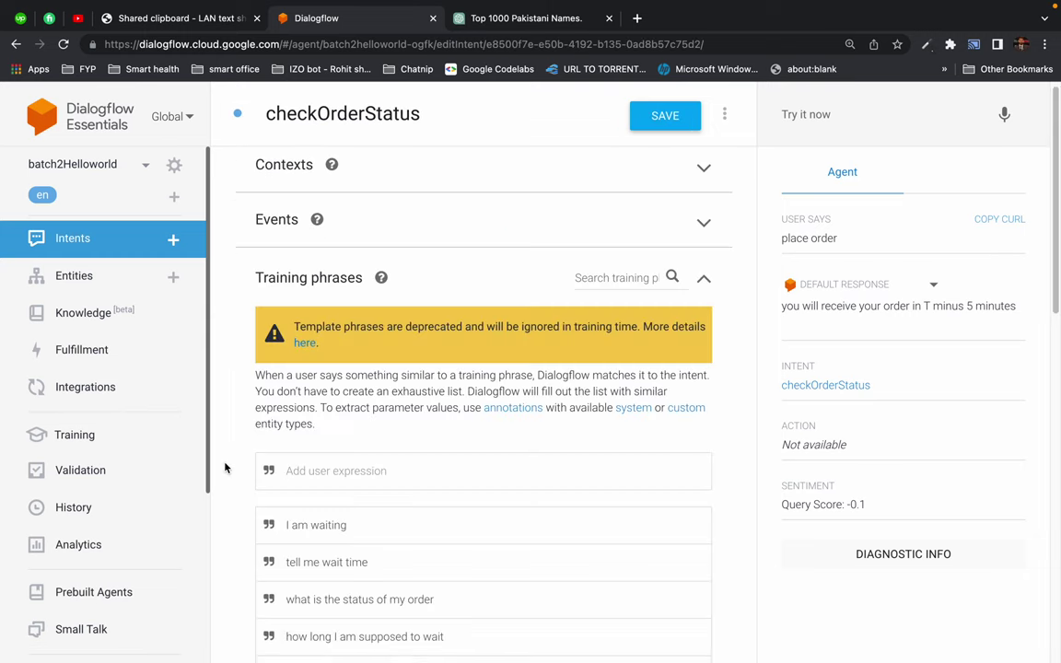
scroll(225, 398, down, 5)
scroll(225, 468, down, 1)
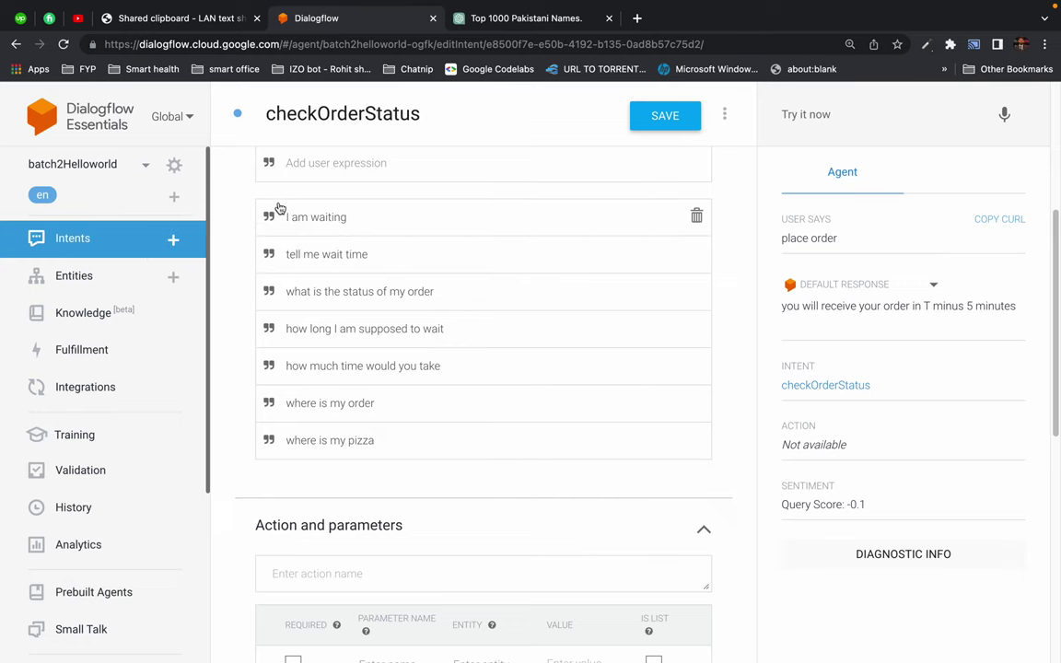
scroll(229, 309, up, 2)
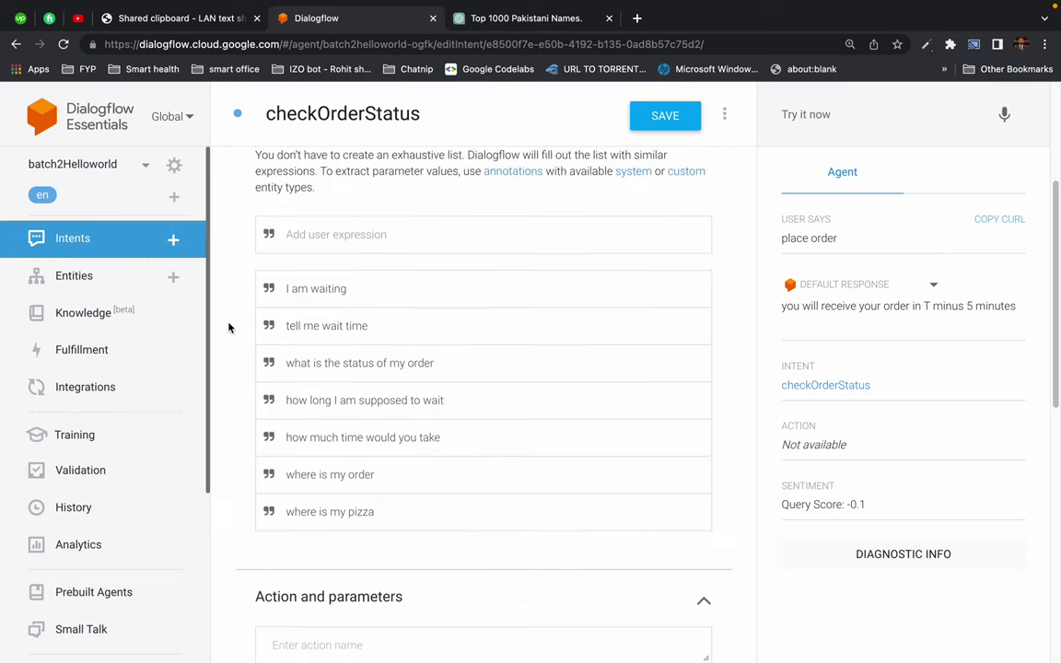
Add "place order" as a training phrase of the newOrder intent and save the intent.
click(97, 242)
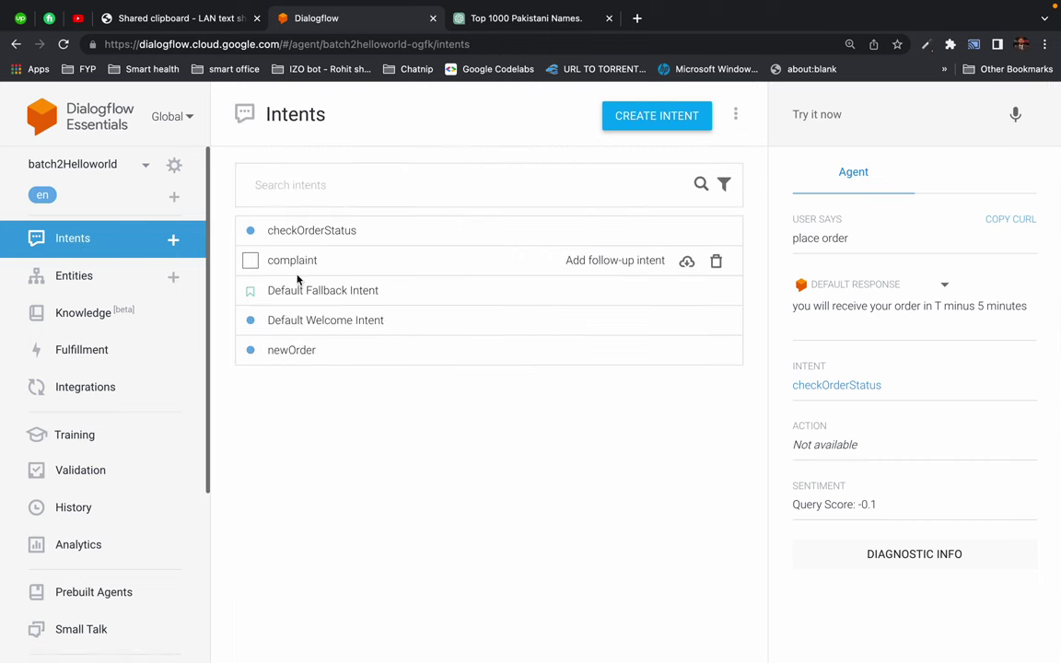
click(291, 351)
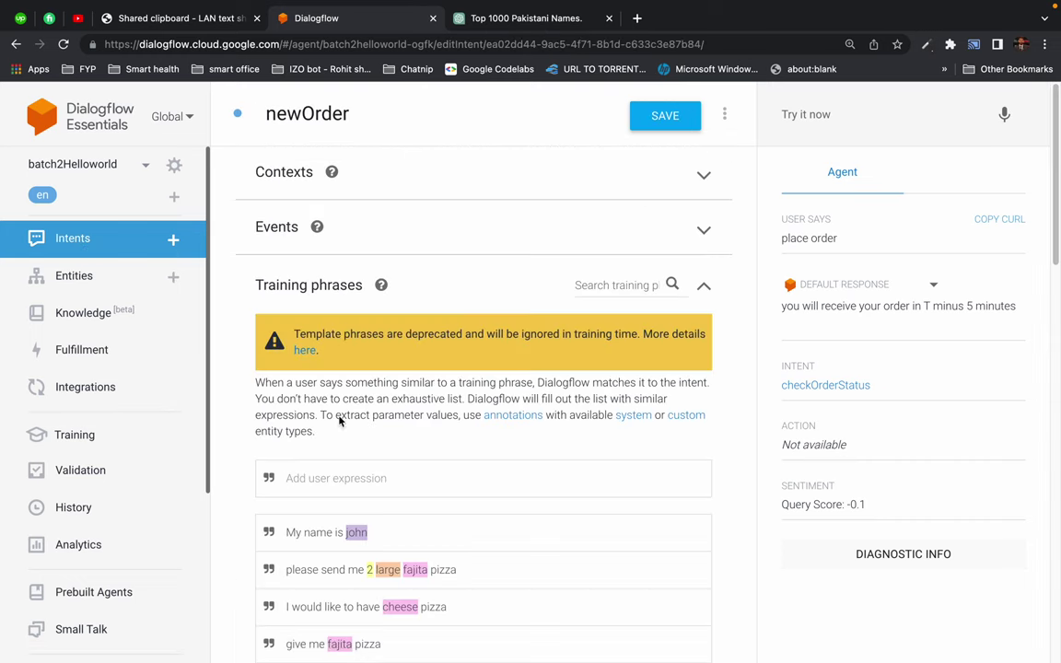
text(place order)
key(Return)
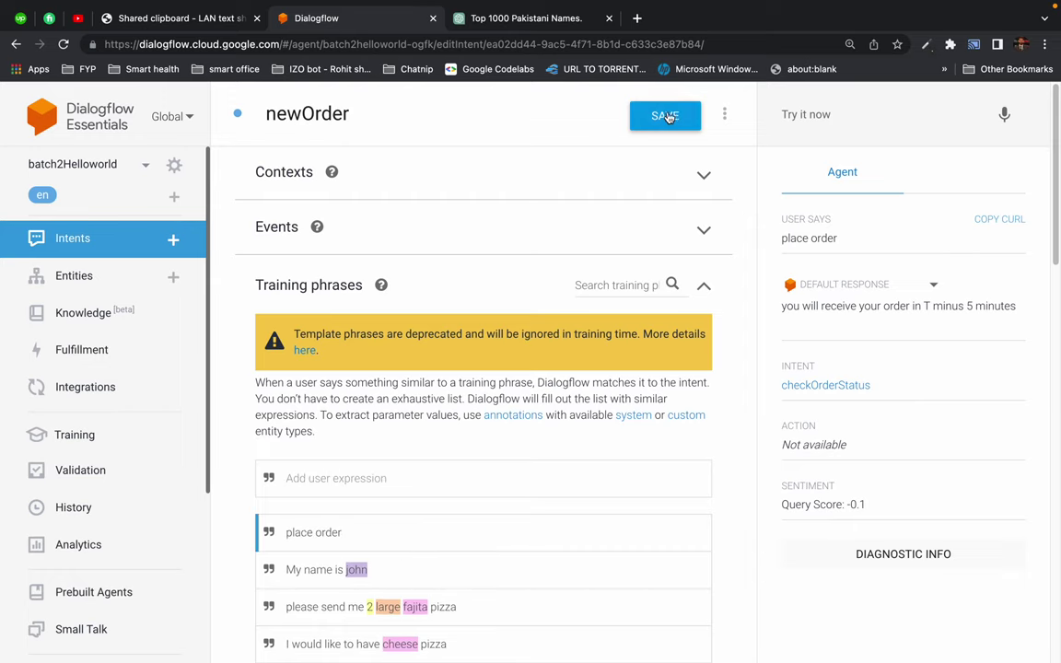
click(666, 120)
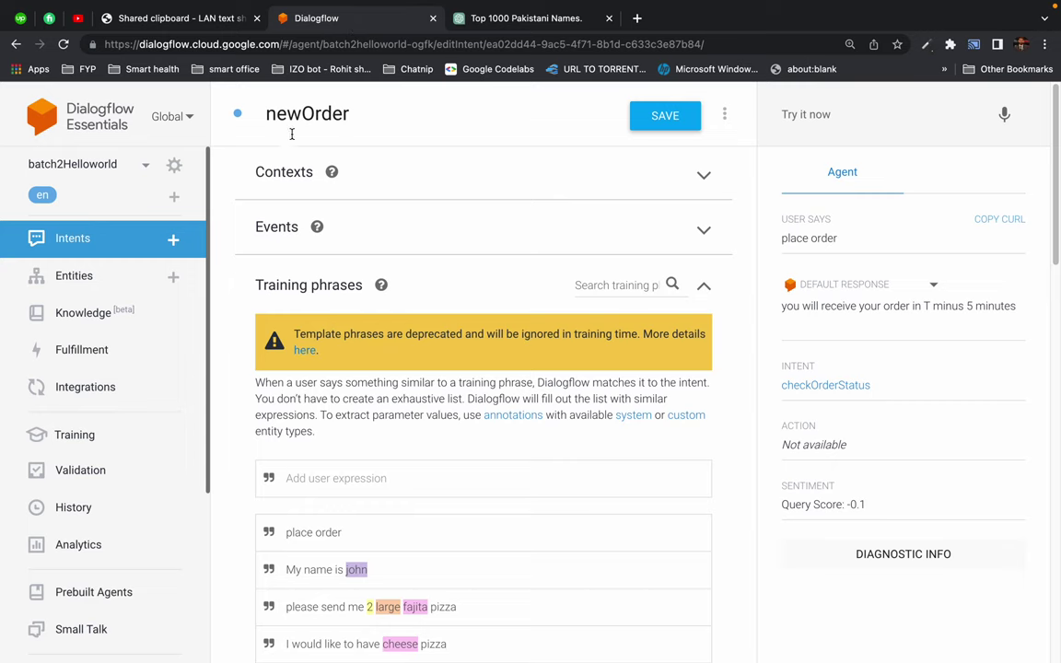
scroll(256, 378, down, 3)
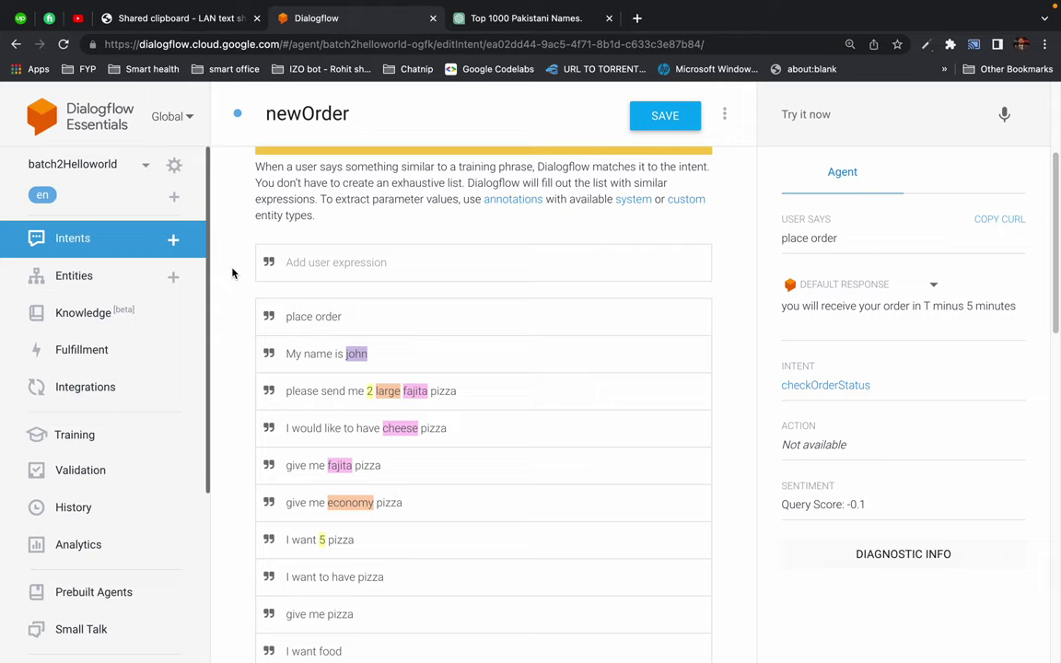
click(654, 121)
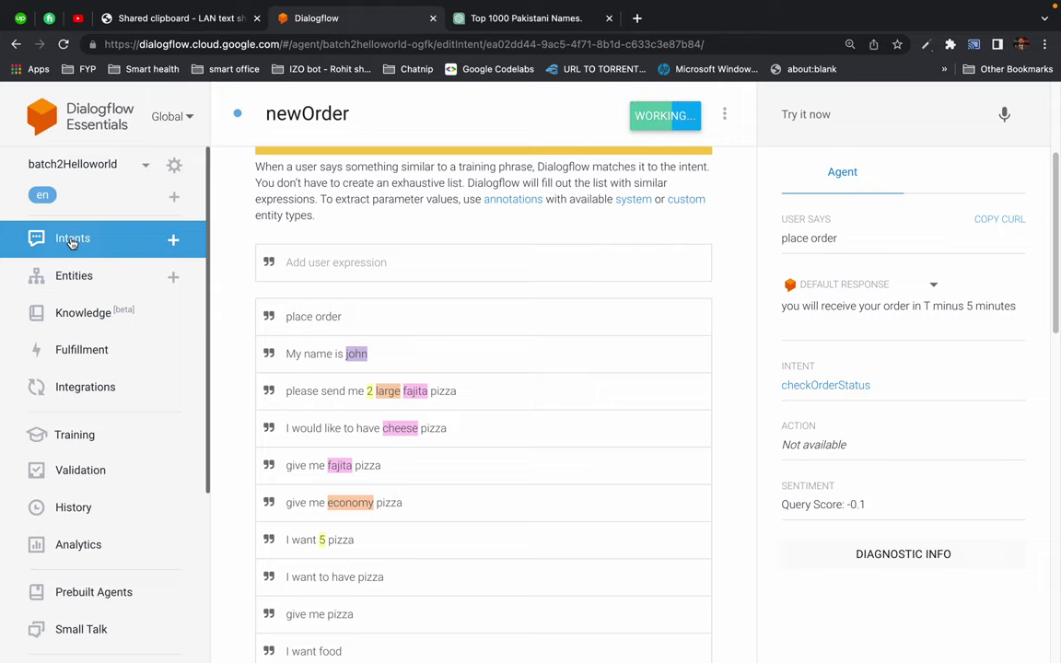
Open the agent's conversation history and expand the Feb 19 "hi" conversation with 13 interactions.
click(72, 241)
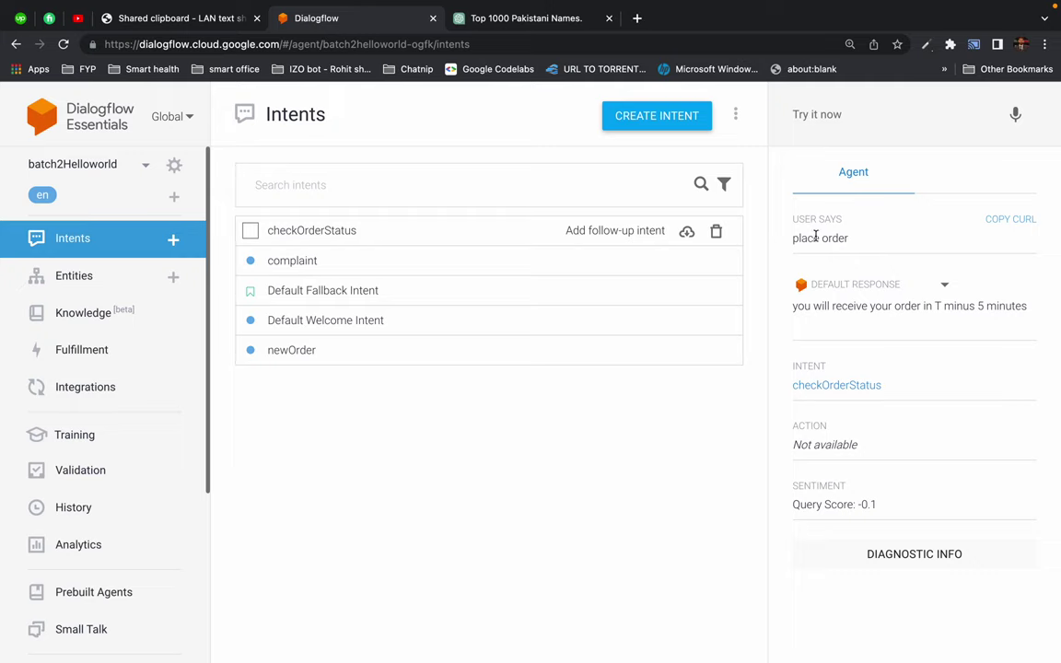
drag(792, 237, 848, 238)
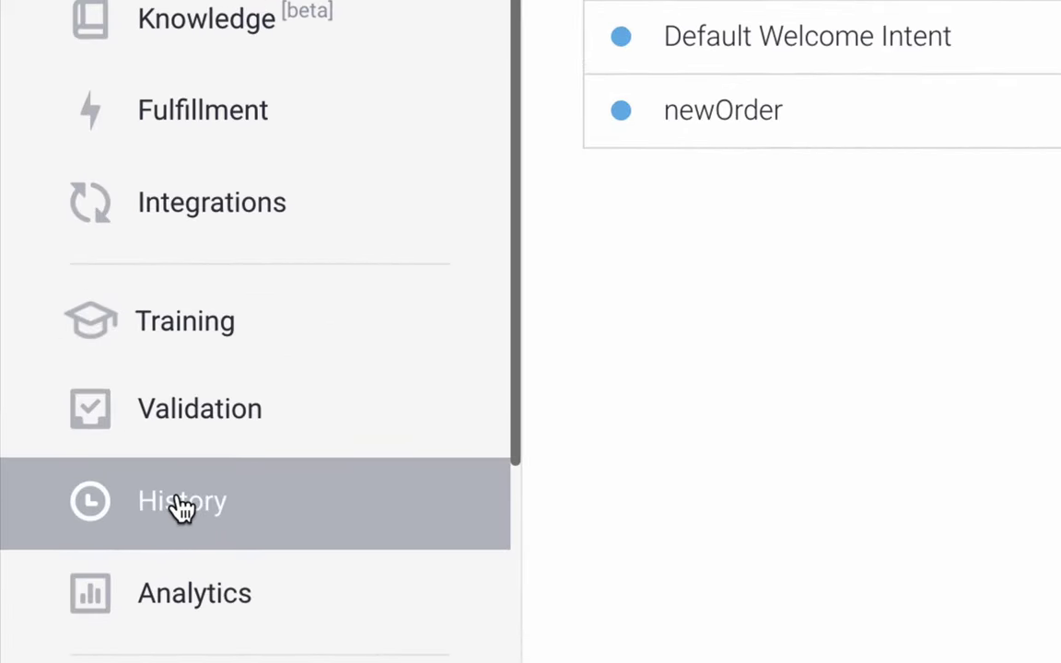
click(99, 505)
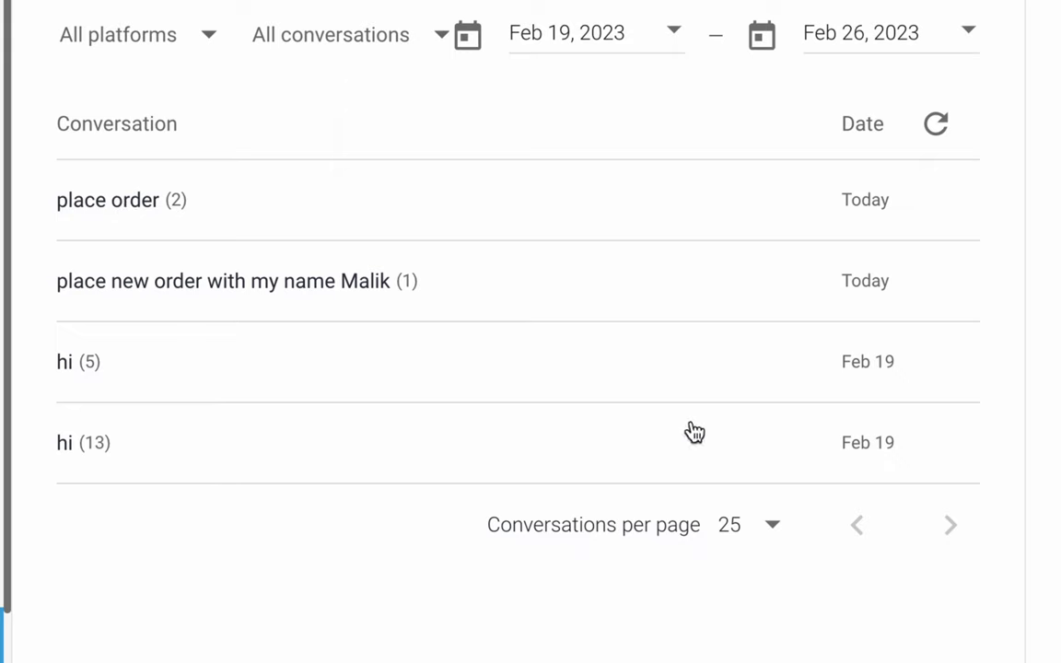
click(105, 450)
scroll(279, 443, down, 3)
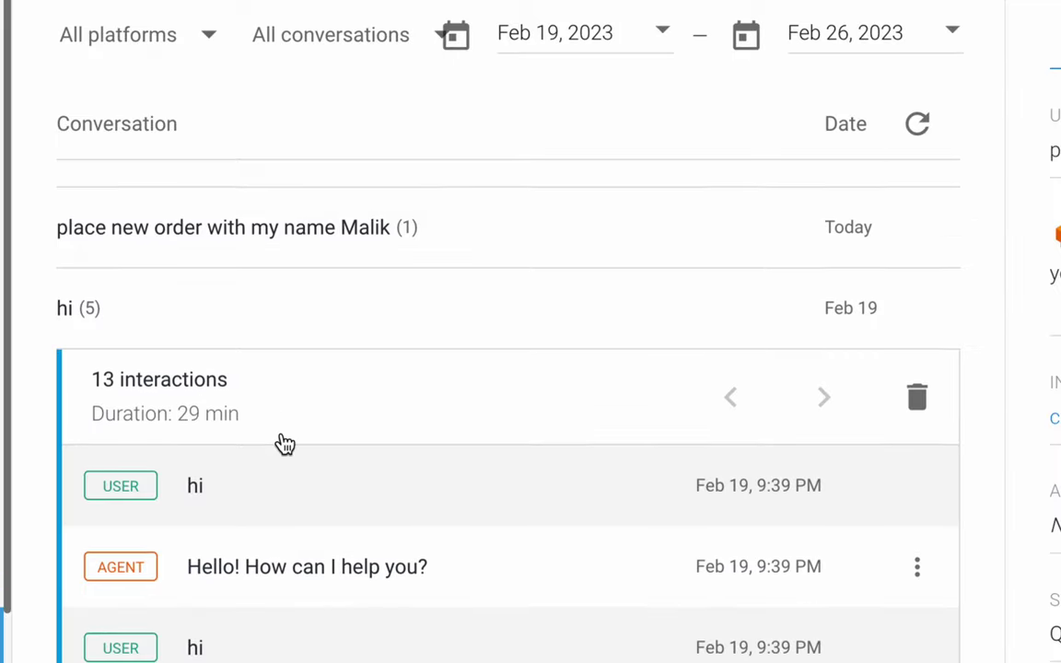
Read the expanded conversation's user messages and agent replies from its first to its last interaction.
scroll(279, 438, up, 1)
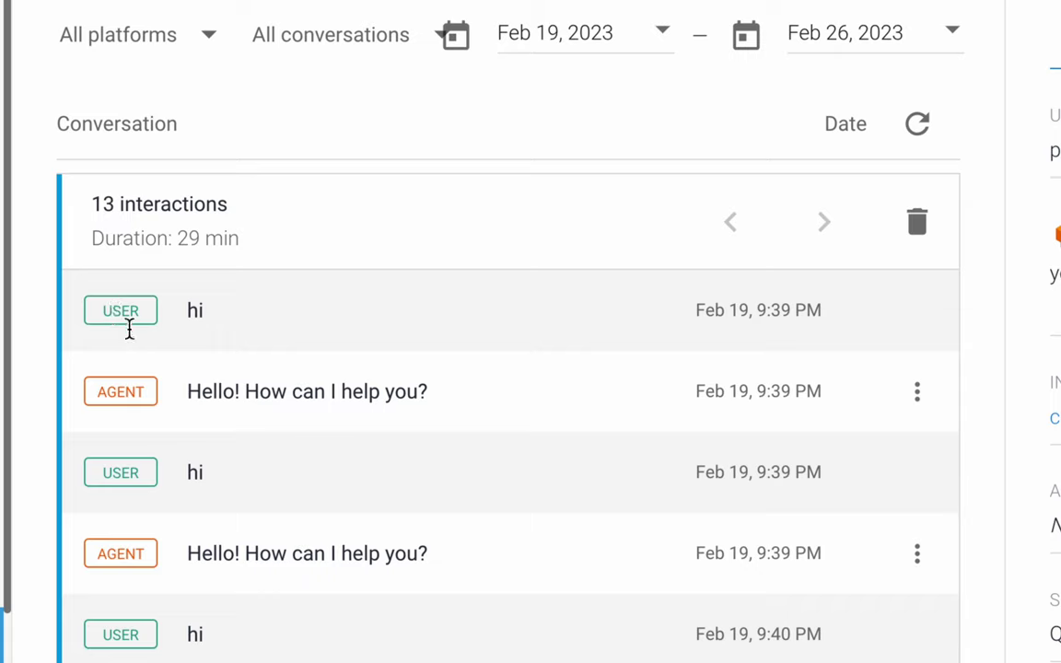
drag(188, 390, 453, 396)
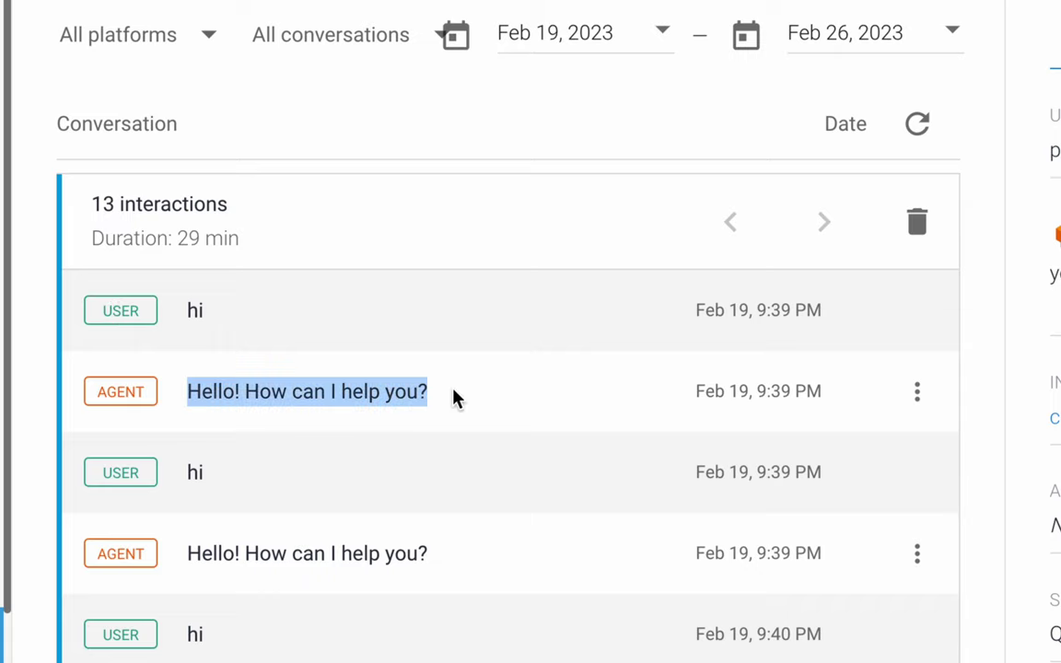
click(450, 398)
scroll(365, 426, down, 1)
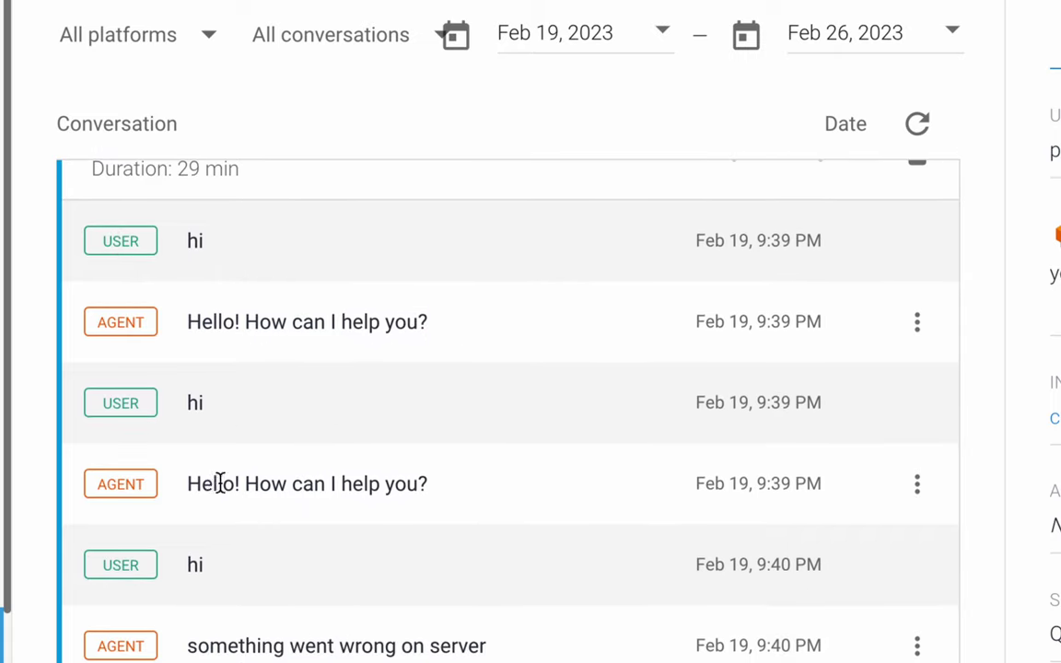
scroll(397, 530, down, 5)
scroll(397, 530, down, 6)
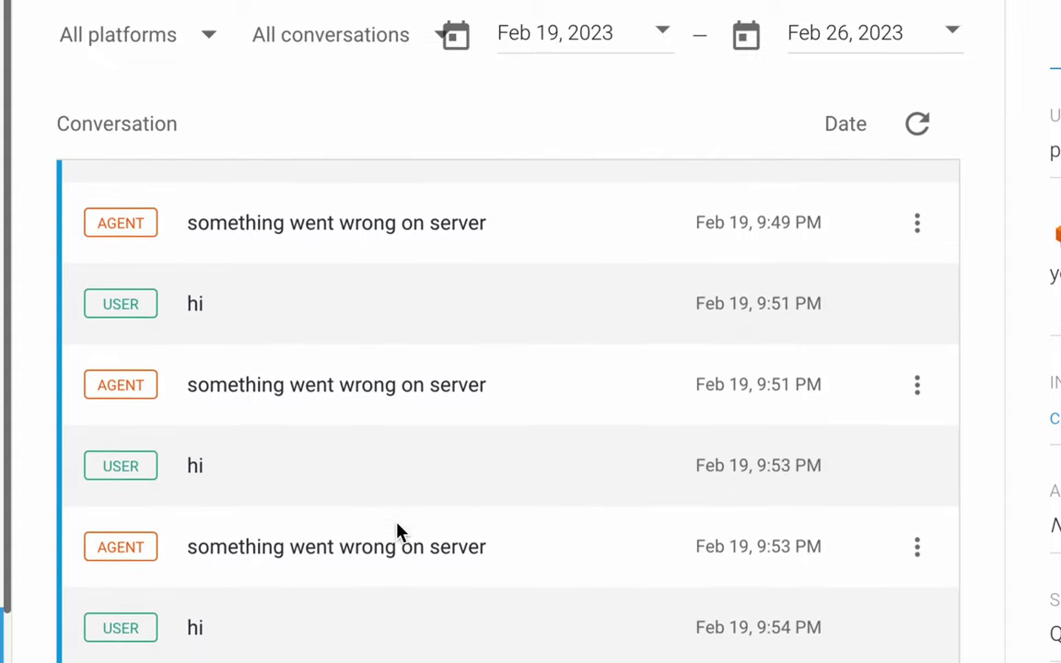
scroll(397, 532, down, 1)
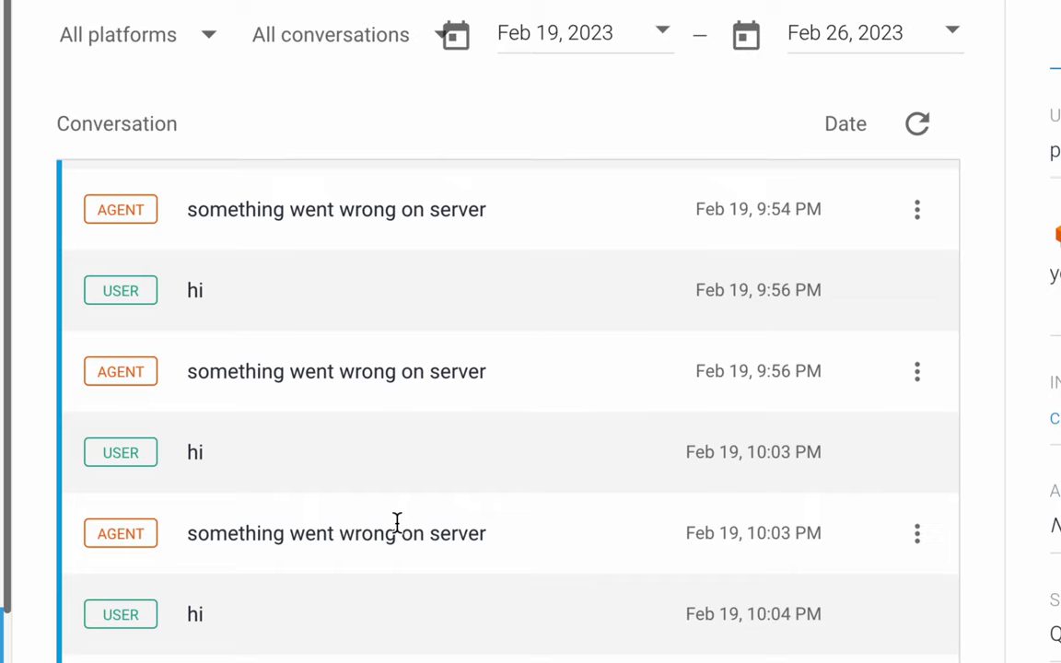
scroll(397, 522, down, 5)
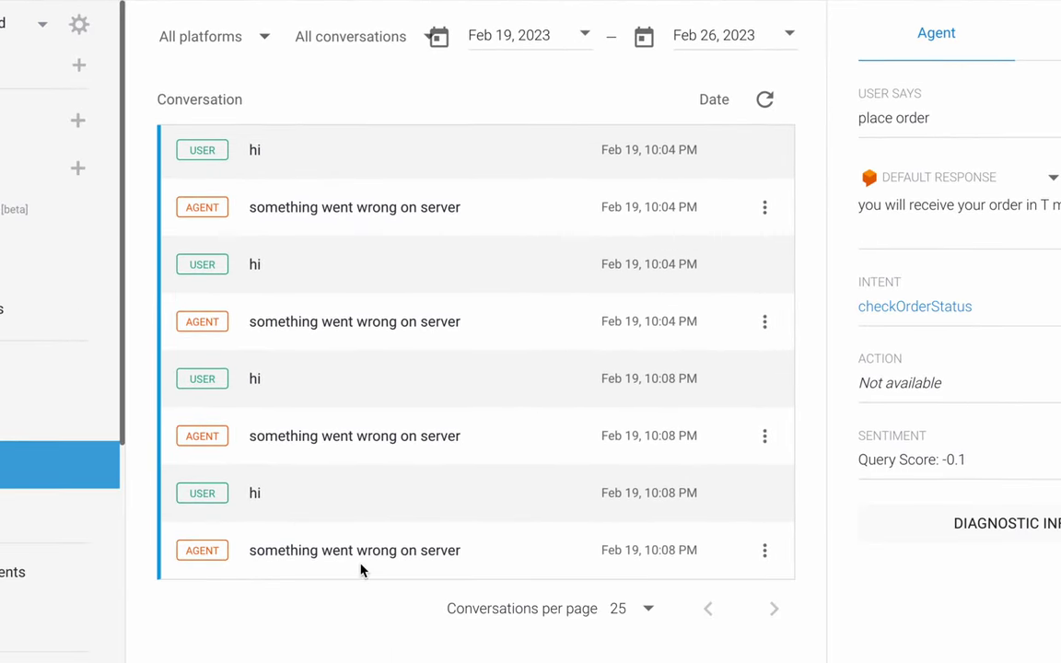
Examine the "something went wrong on server" replies and their user messages back to the conversation's start.
drag(270, 550, 414, 549)
click(481, 559)
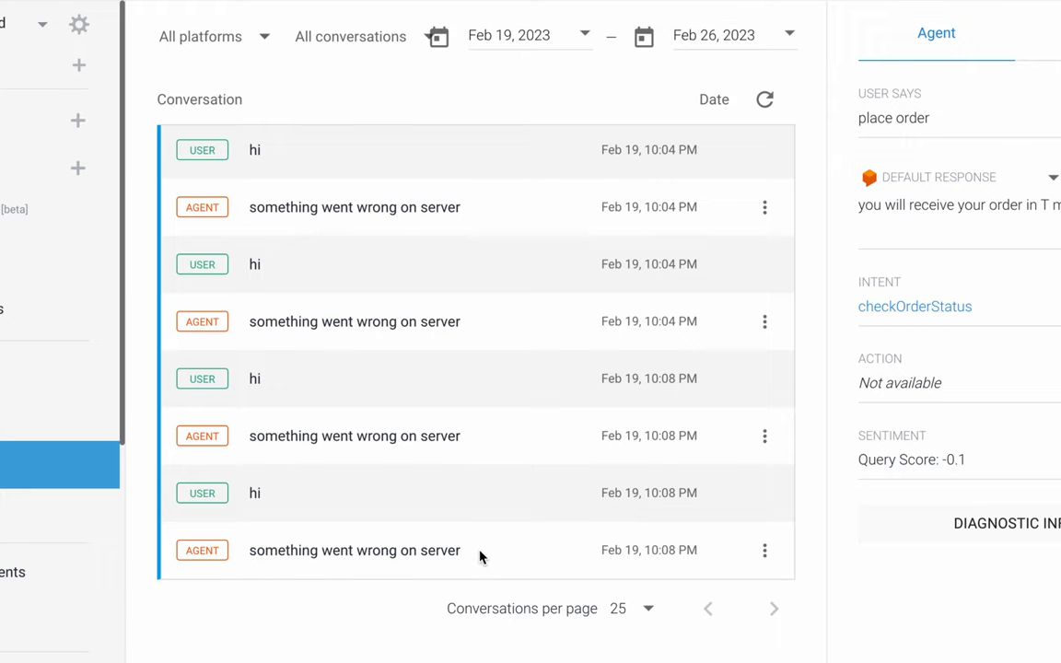
triple_click(420, 550)
click(412, 550)
drag(247, 396, 267, 386)
click(301, 376)
scroll(319, 360, up, 5)
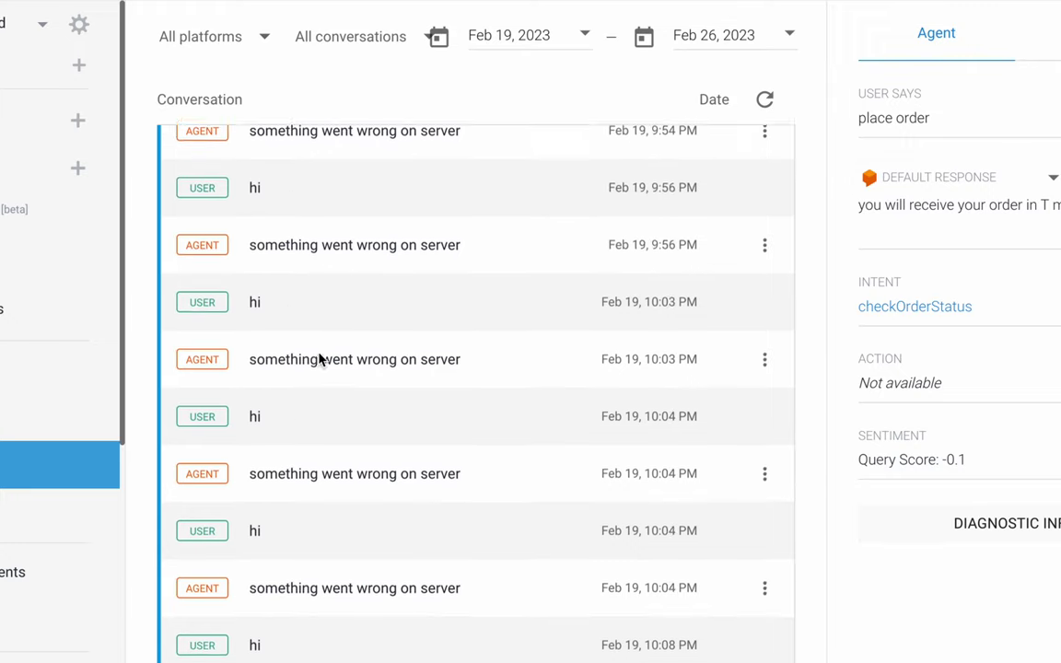
scroll(318, 354, up, 4)
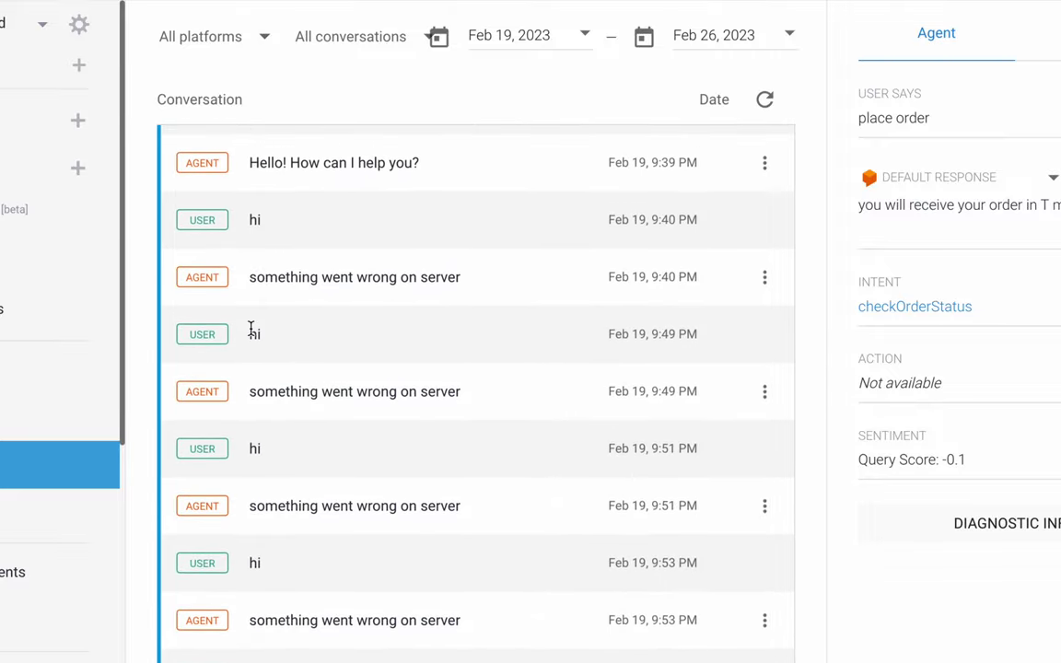
drag(249, 333, 344, 336)
click(345, 336)
scroll(343, 336, up, 4)
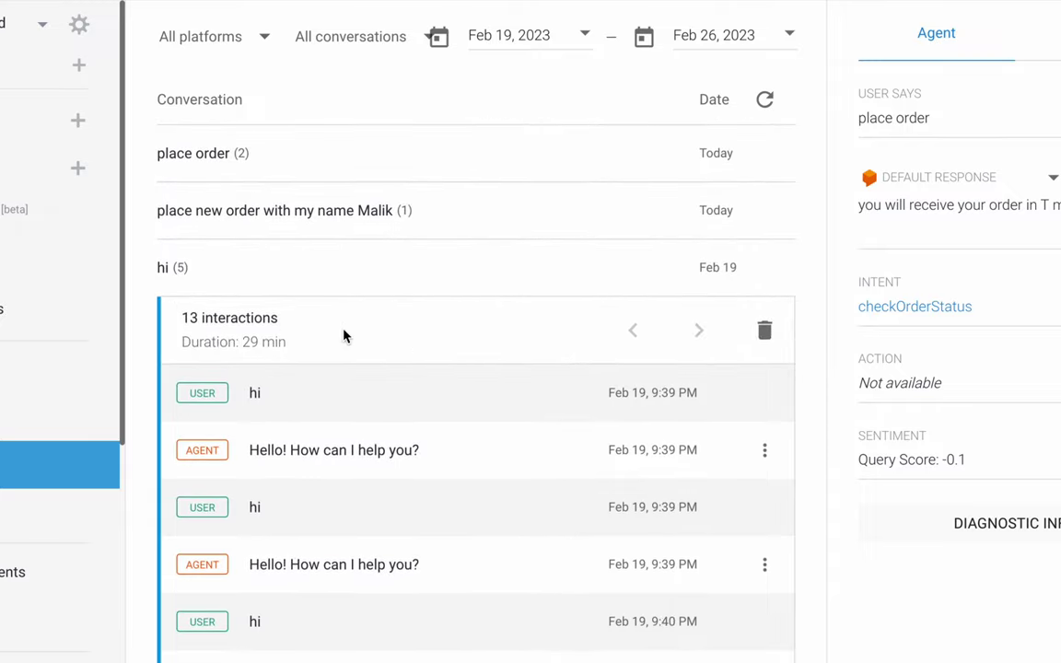
Go to the intent behind the conversation's first agent reply and review its events and training phrases.
click(764, 450)
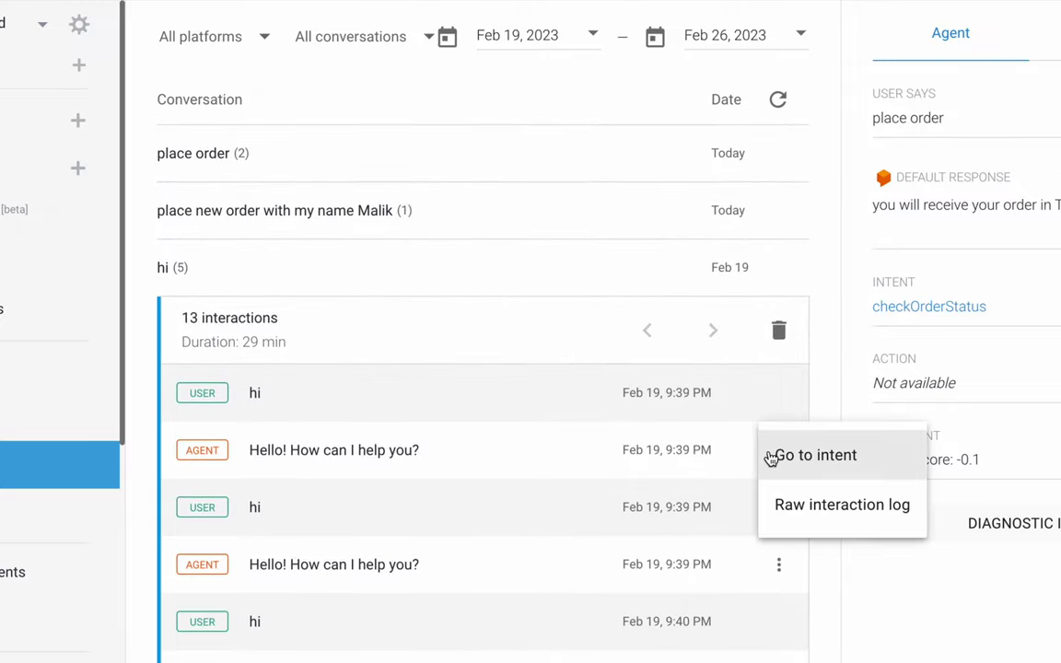
click(836, 467)
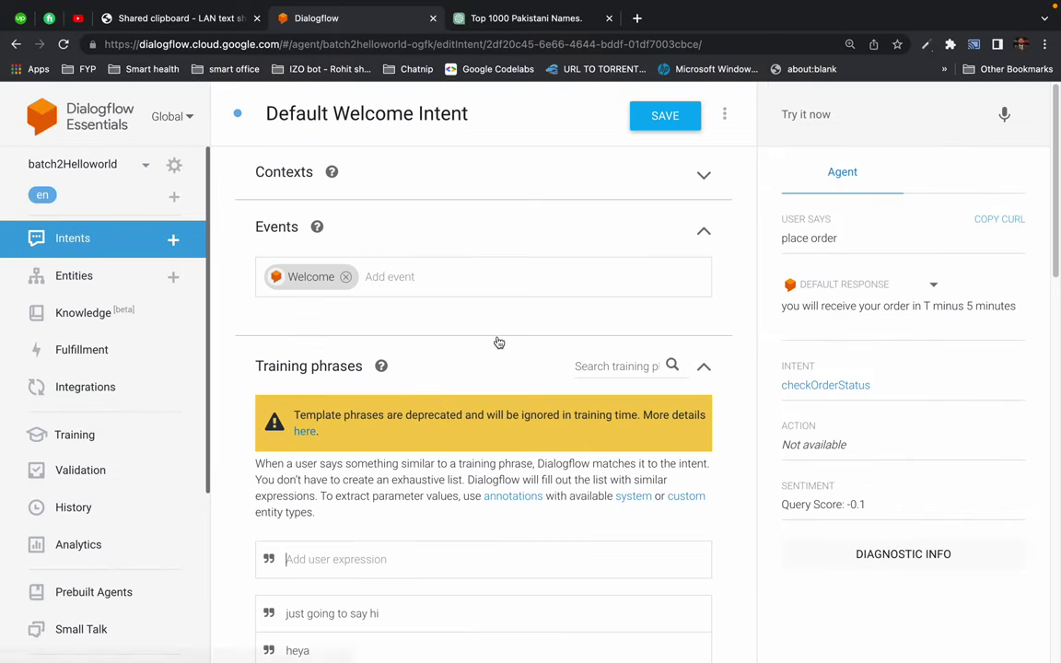
scroll(236, 459, down, 2)
scroll(236, 459, up, 2)
scroll(233, 373, down, 1)
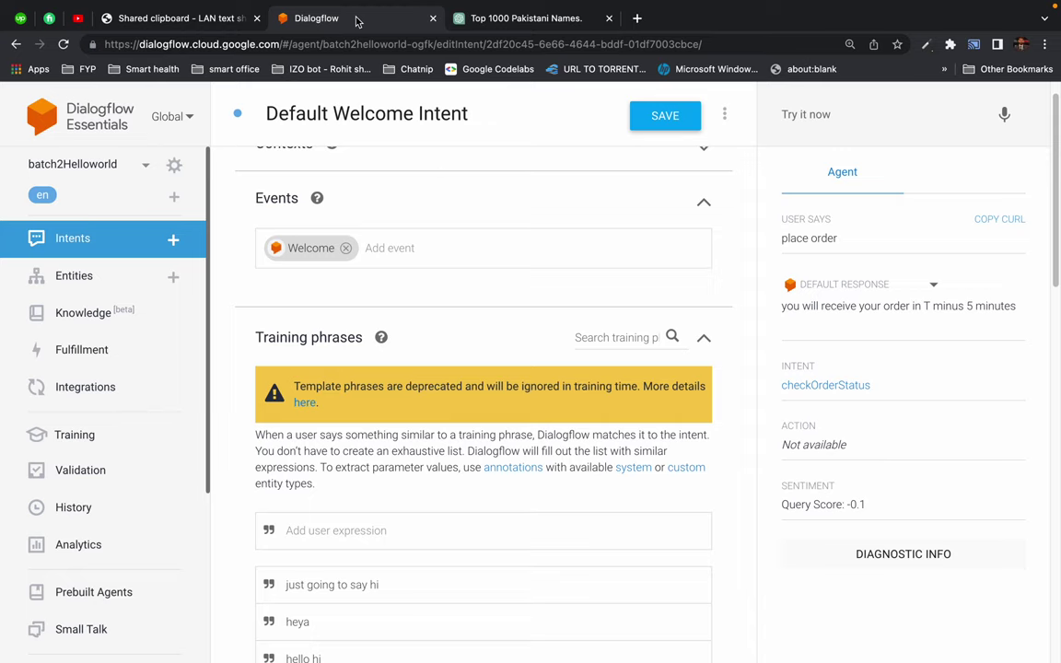
scroll(228, 240, up, 1)
scroll(229, 239, down, 1)
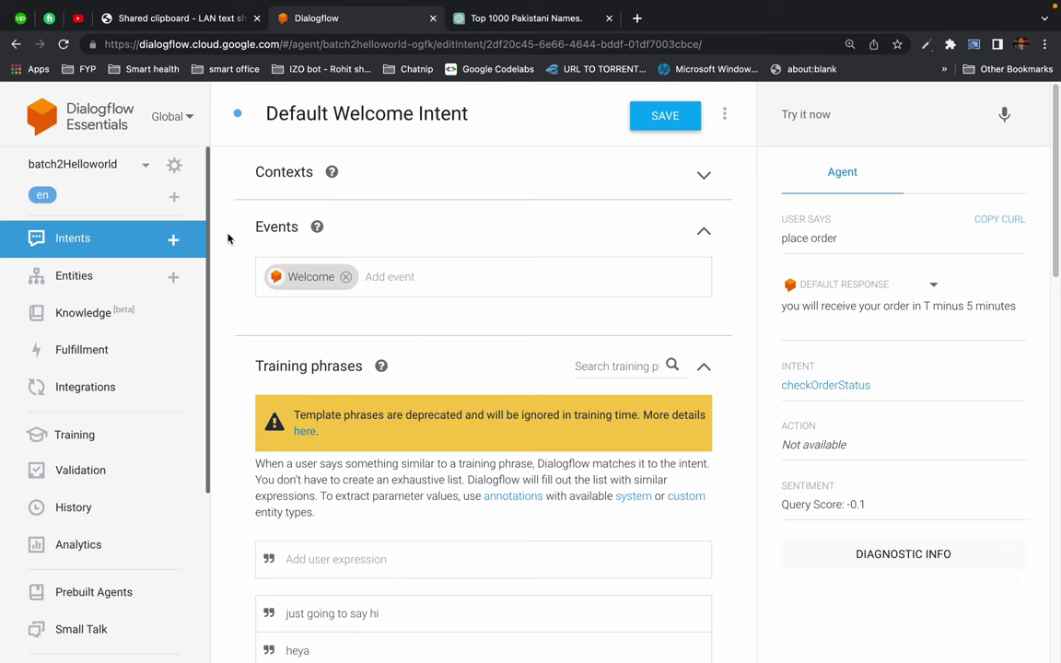
Switch to Code and shrink the terminal area to show more of the newOrder case in server.mjs.
mouse_move(442, 4)
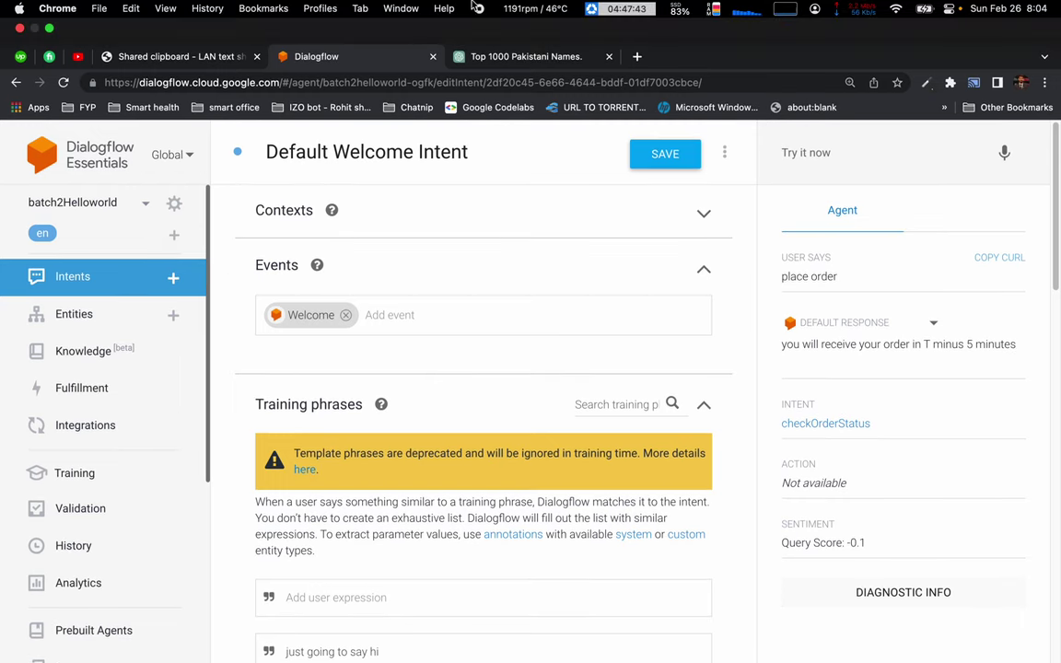
key(ctrl+Left)
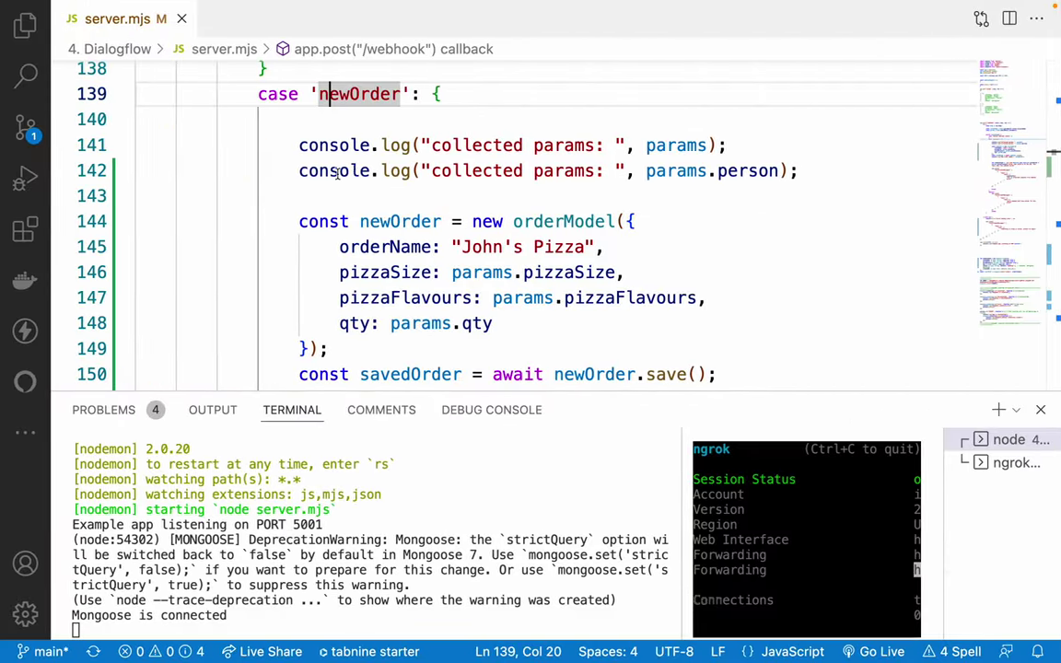
drag(296, 121, 547, 275)
click(547, 274)
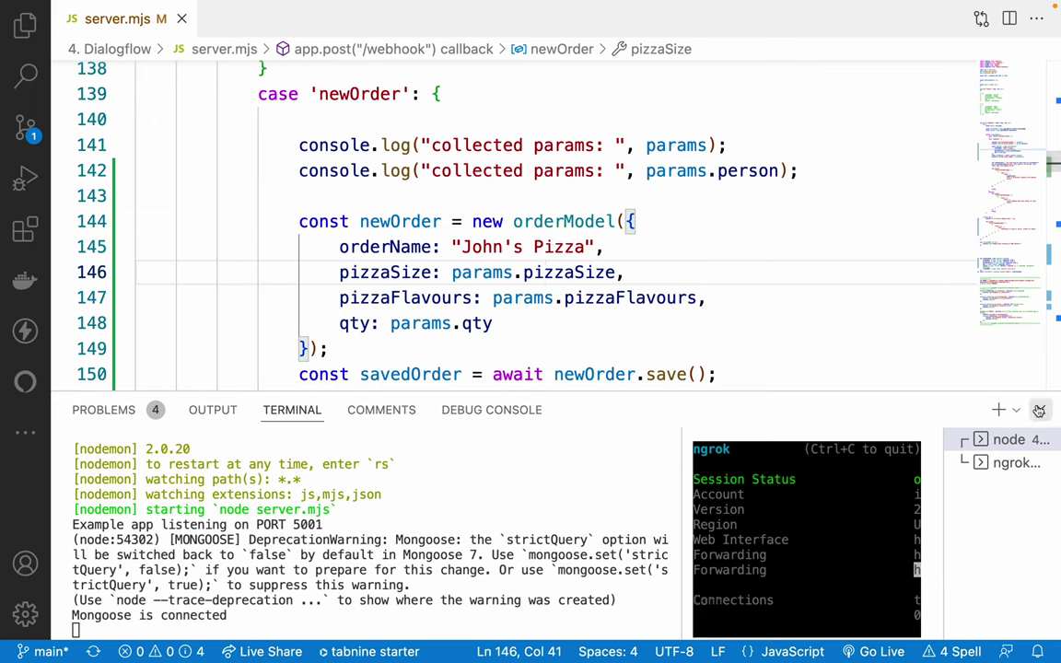
drag(561, 392, 561, 539)
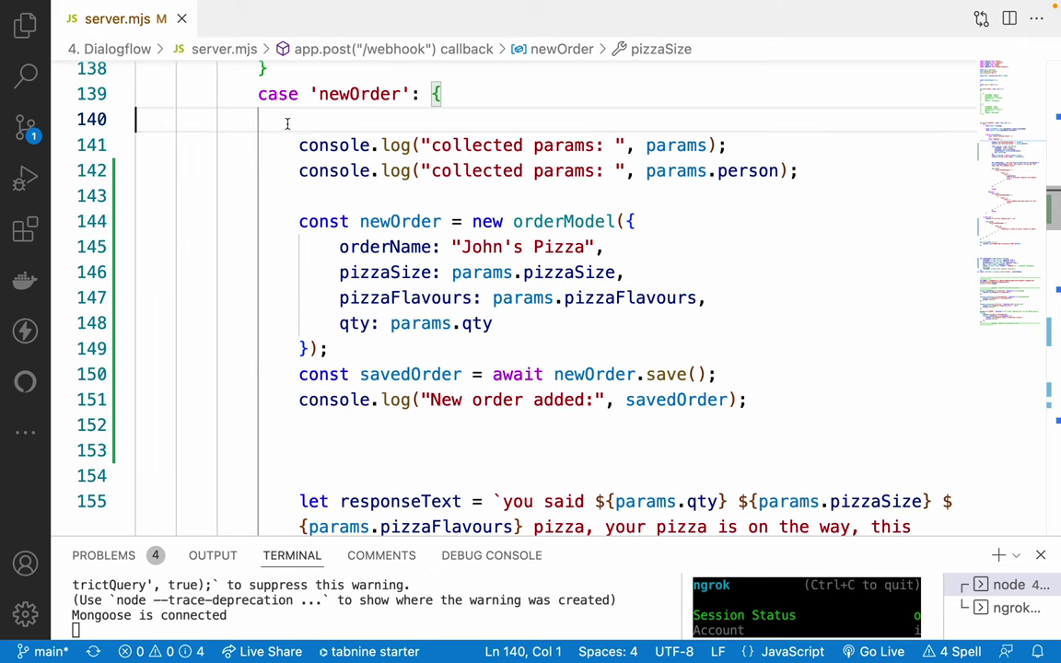
Examine the order-saving code of the newOrder case and its hard-coded orderName value.
drag(287, 123, 772, 406)
click(771, 406)
key(ctrl+Right)
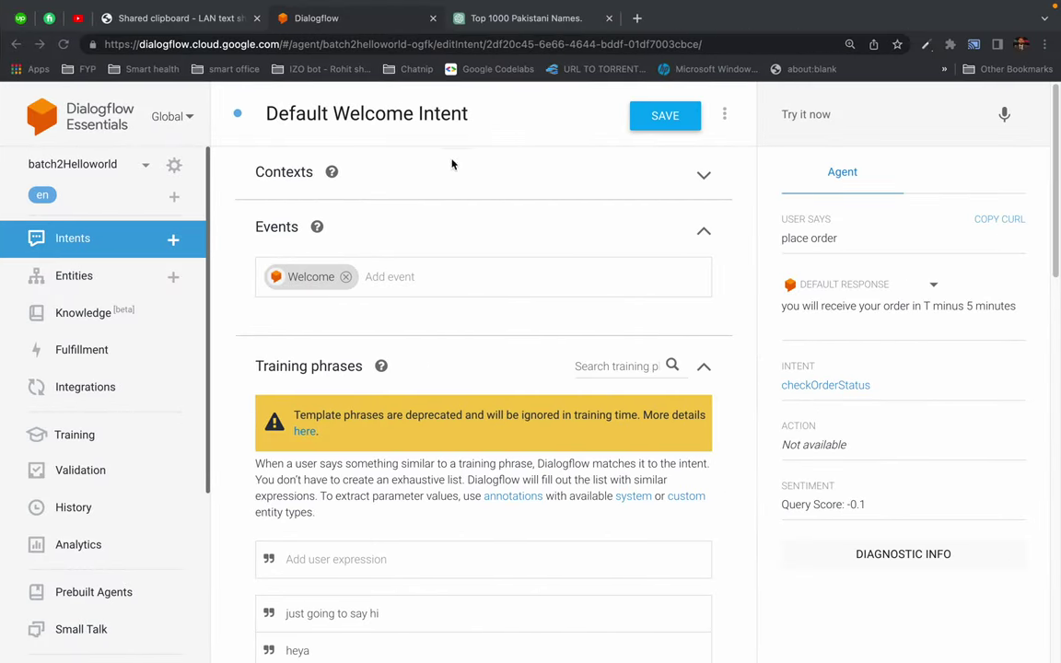
key(ctrl+Left)
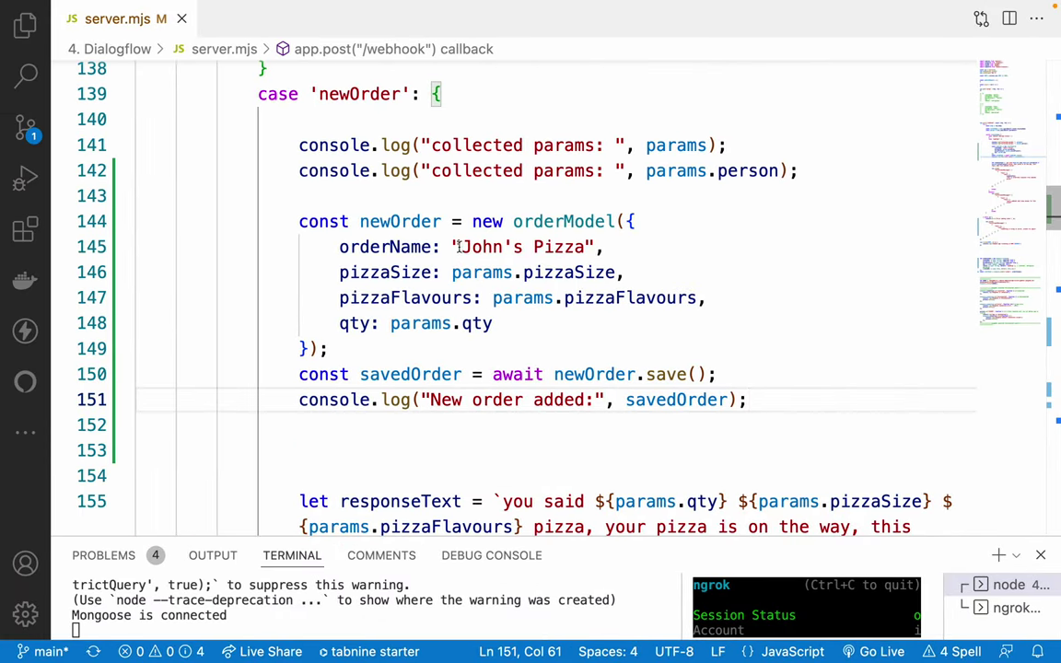
drag(461, 247, 601, 247)
click(600, 247)
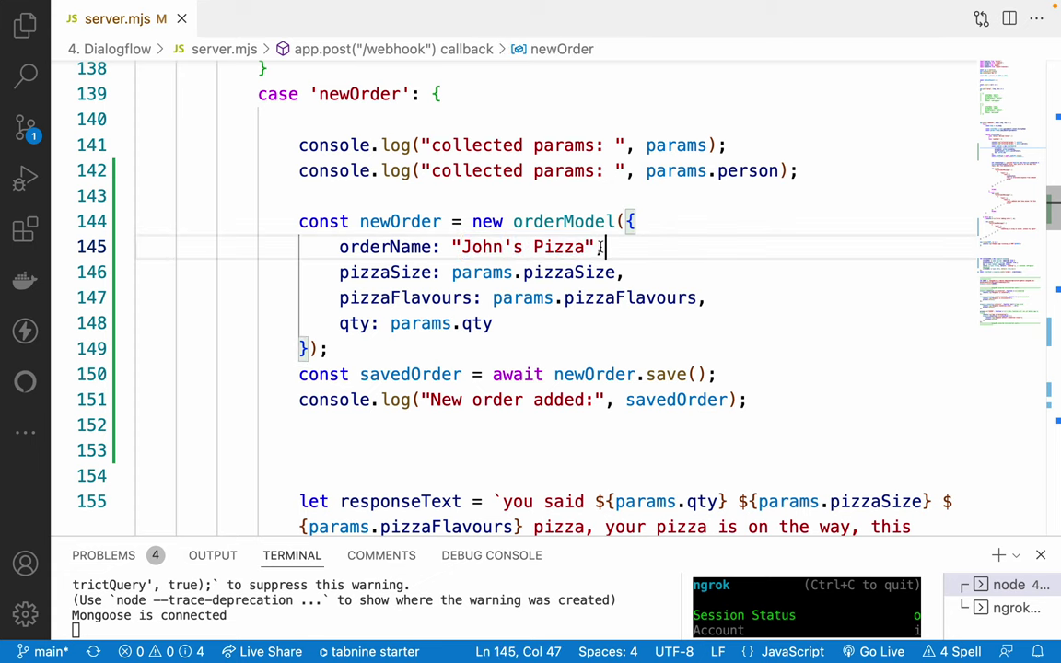
Return to Dialogflow in Chrome and test the agent with the query "place order".
key(ctrl+Right)
click(812, 114)
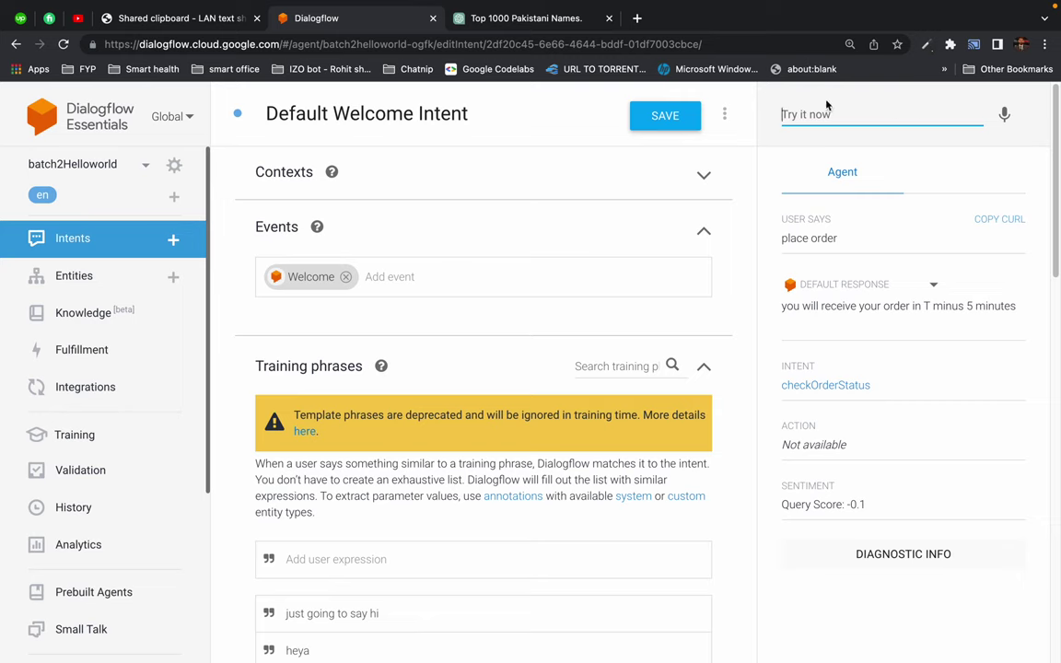
text(place r)
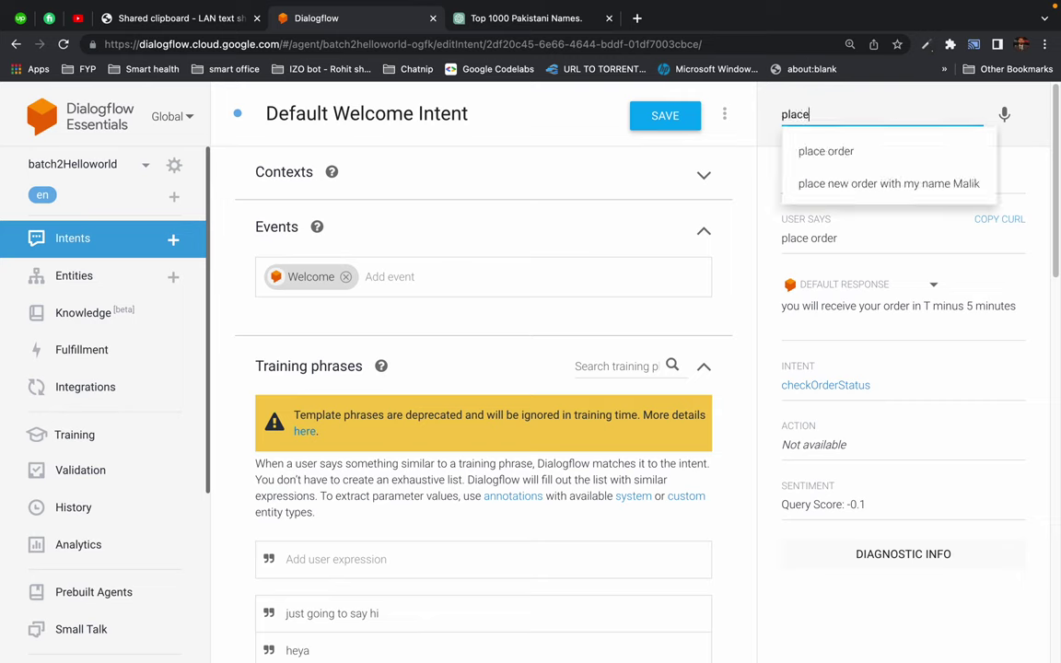
key(BackSpace)
key(Down)
key(Down)
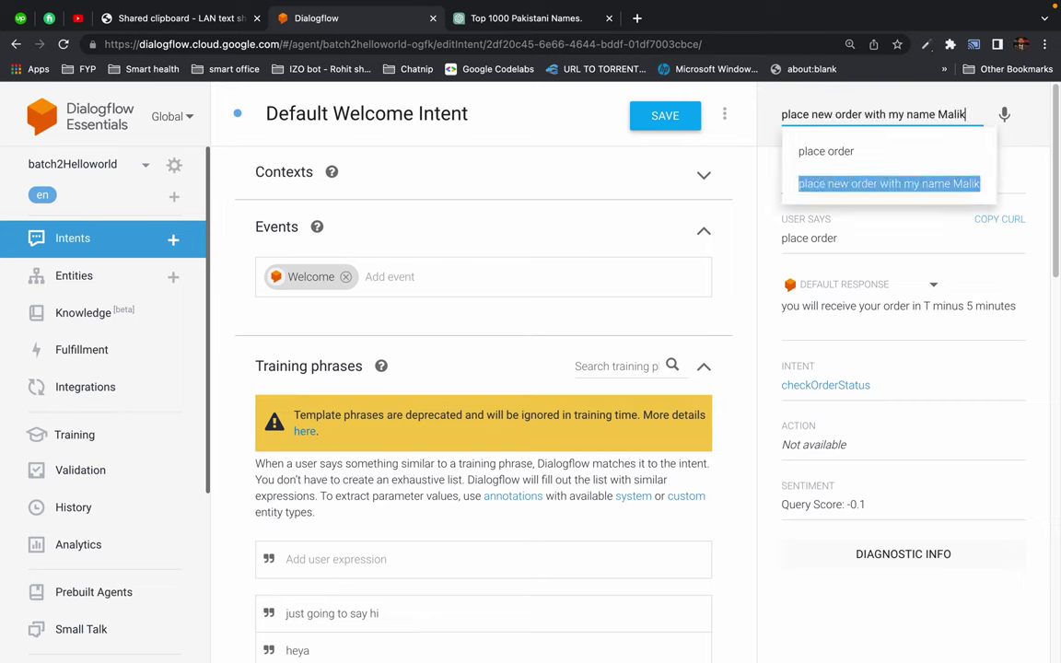
key(Down)
key(Return)
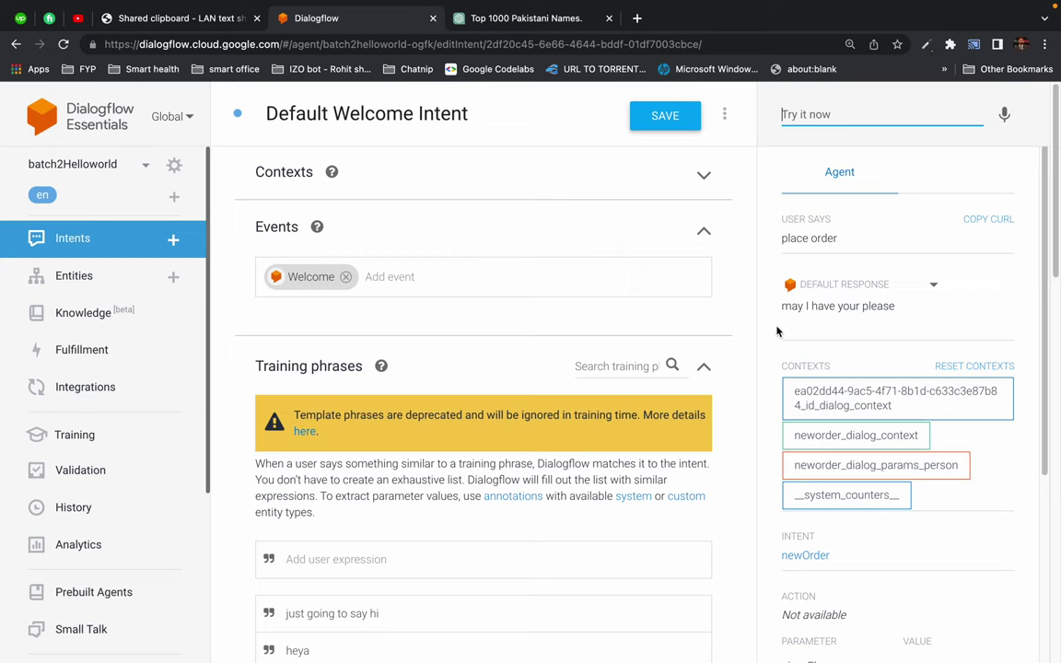
Examine the agent's reply to the "place order" query alongside the open intent's training phrases.
scroll(776, 331, down, 1)
drag(783, 295, 895, 294)
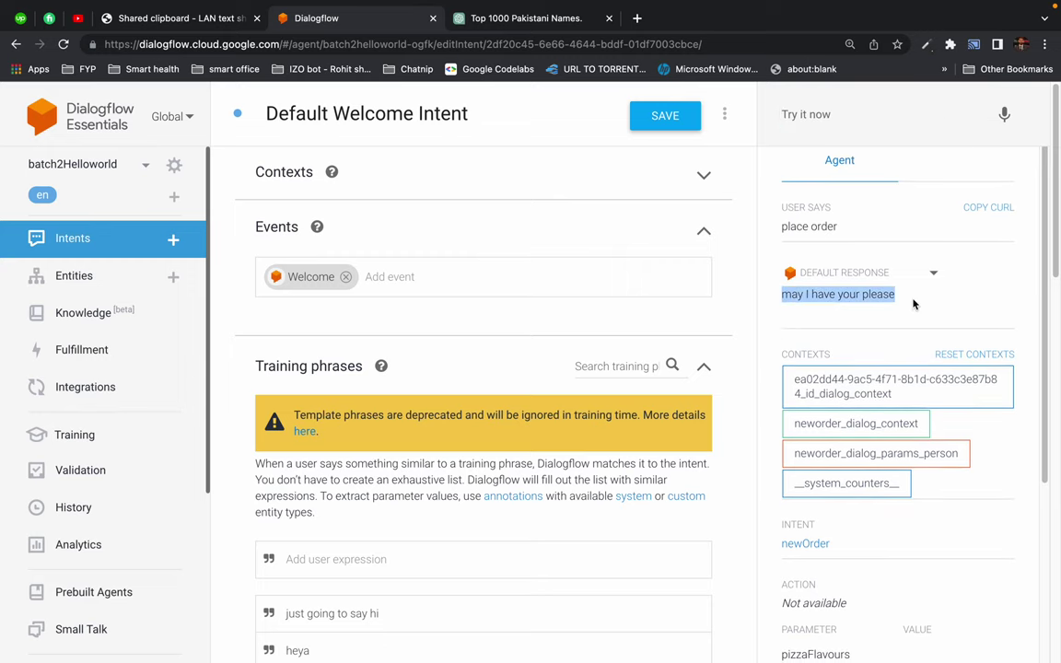
triple_click(877, 296)
click(876, 297)
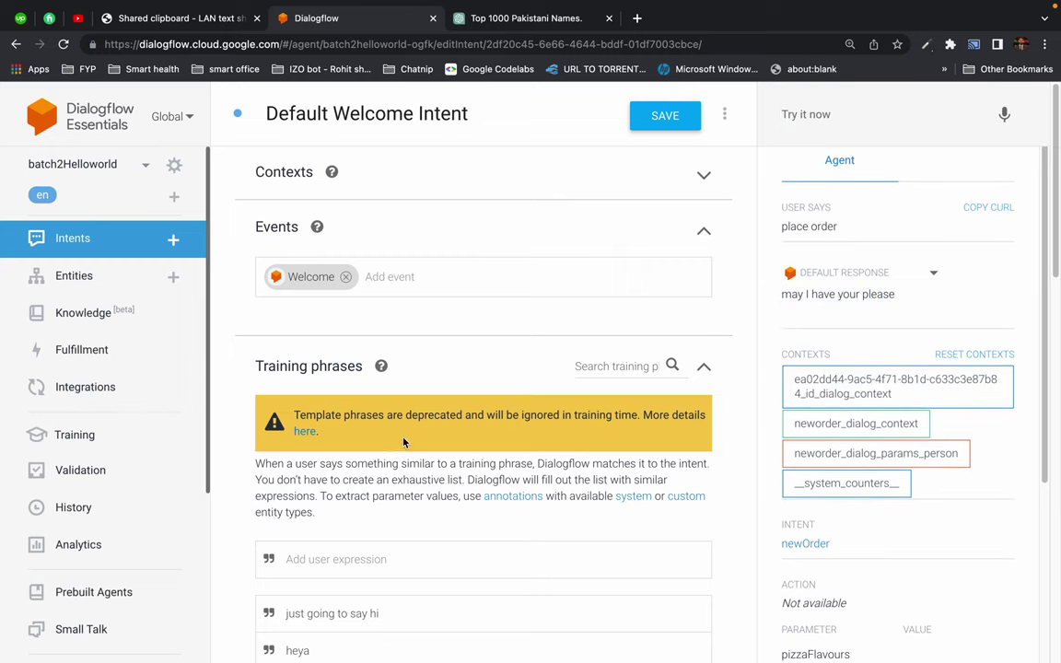
scroll(361, 396, down, 3)
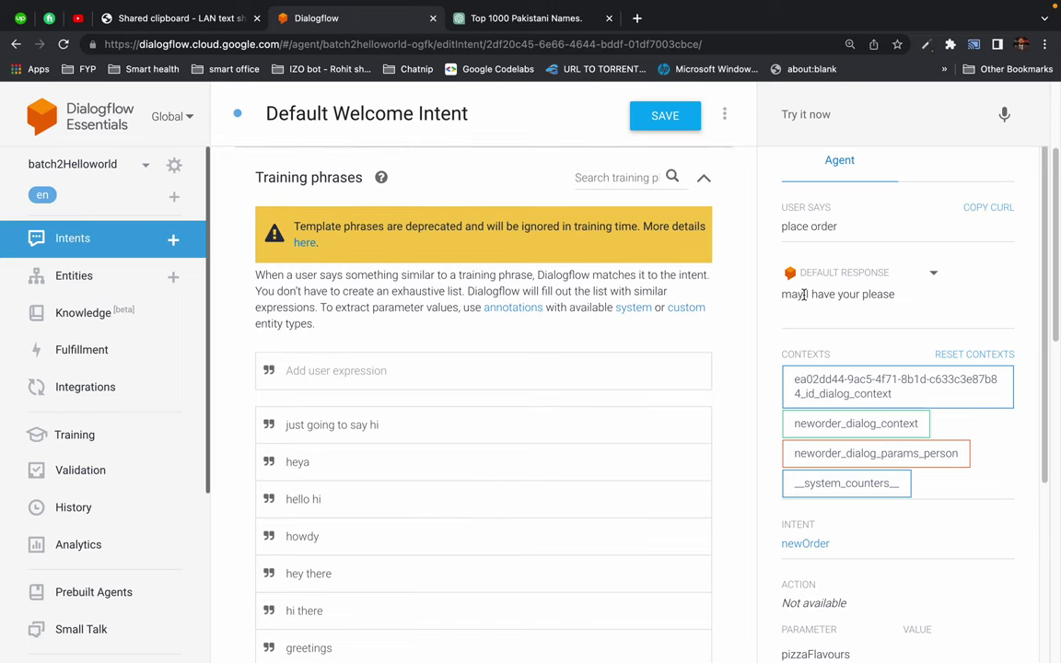
mouse_move(779, 294)
mouse_down()
mouse_move(895, 294)
mouse_move(782, 295)
mouse_up()
click(898, 296)
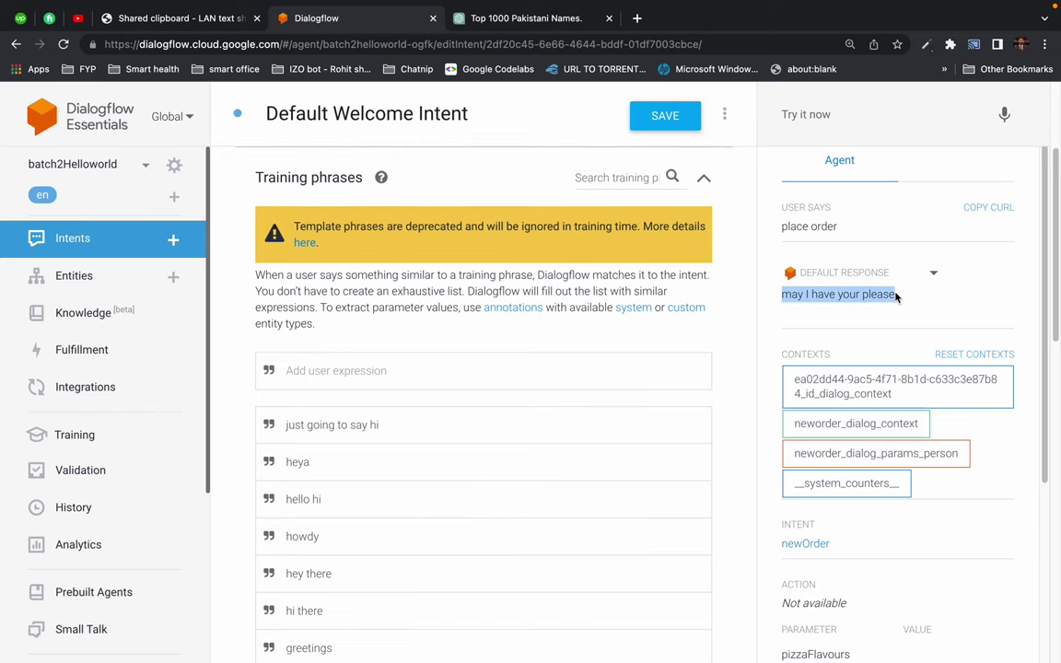
click(875, 296)
scroll(857, 230, up, 1)
Test the agent's name recognition with a "my name is" sentence and a full name, and check the extracted parameters.
click(818, 115)
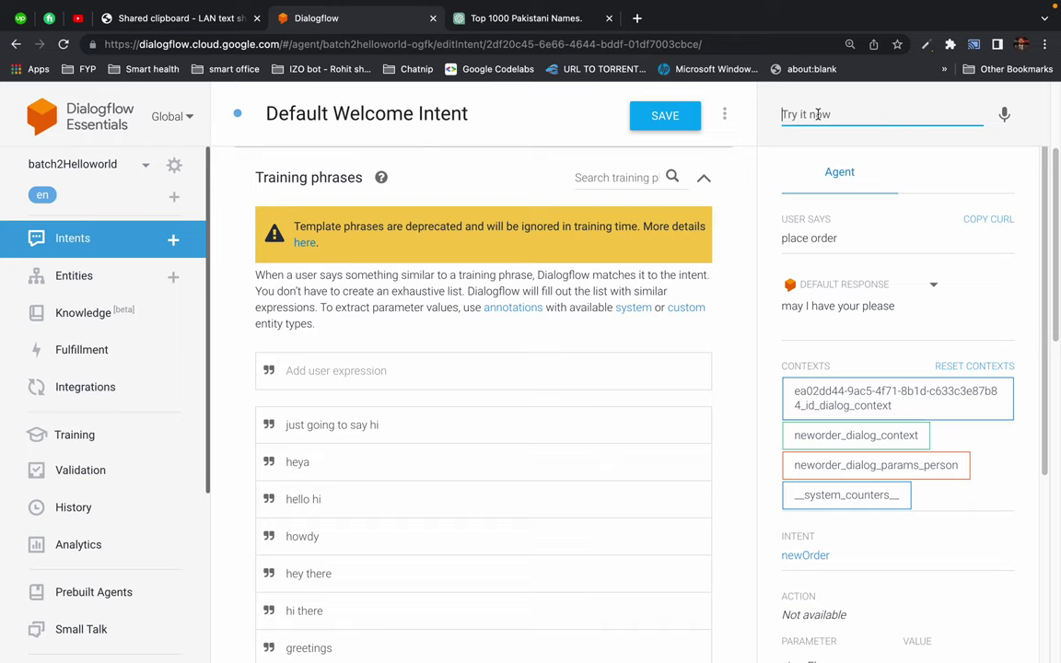
text(my name is john)
key(Return)
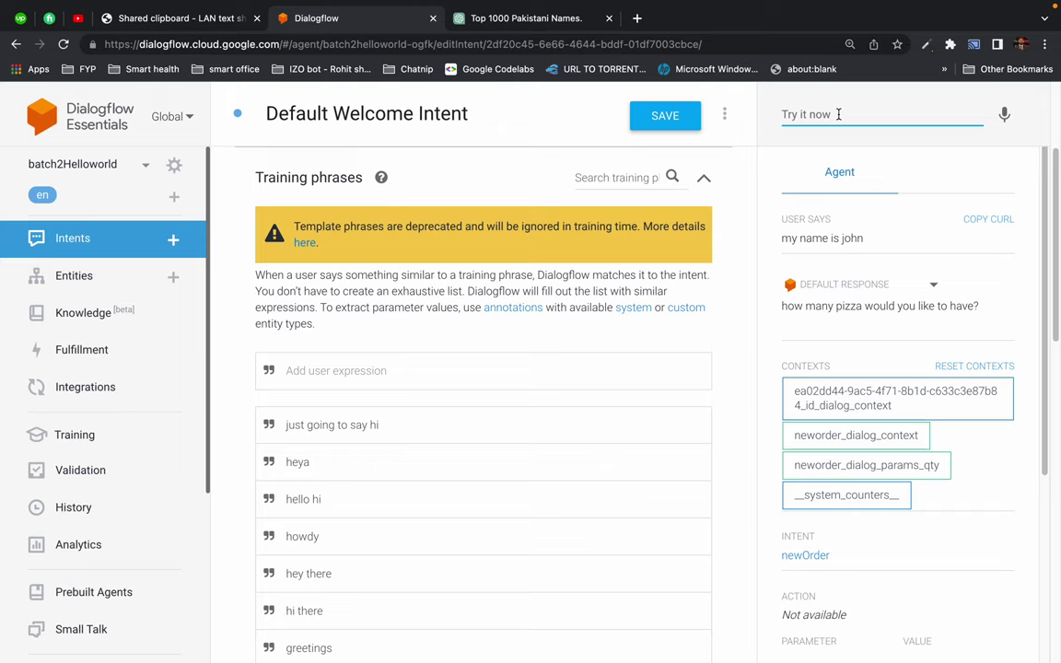
text(john smith)
key(Return)
scroll(868, 319, down, 4)
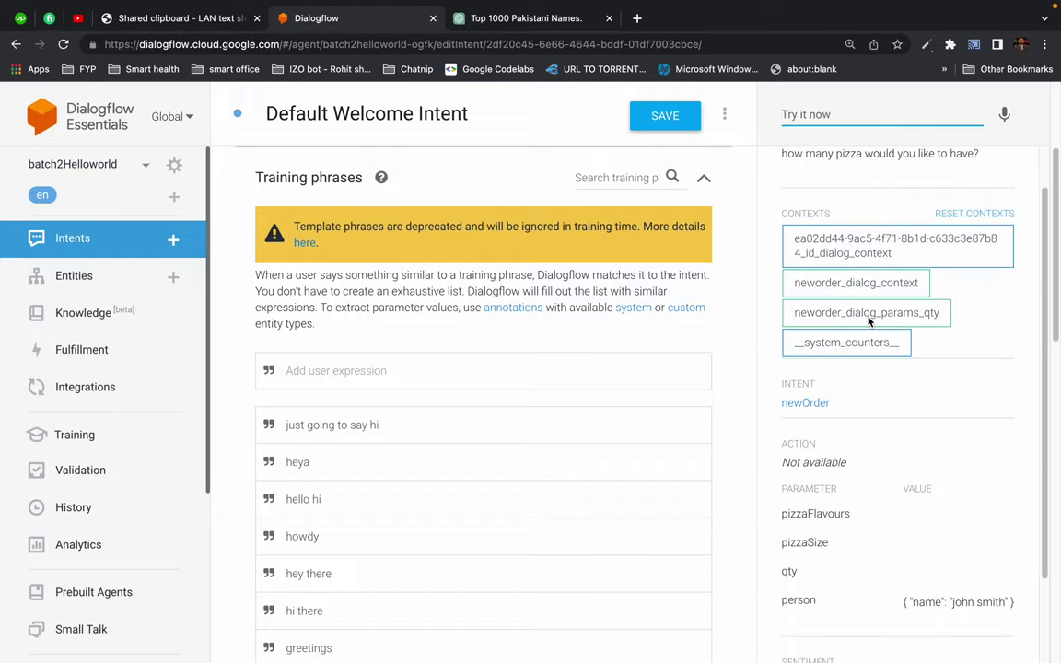
scroll(937, 450, down, 3)
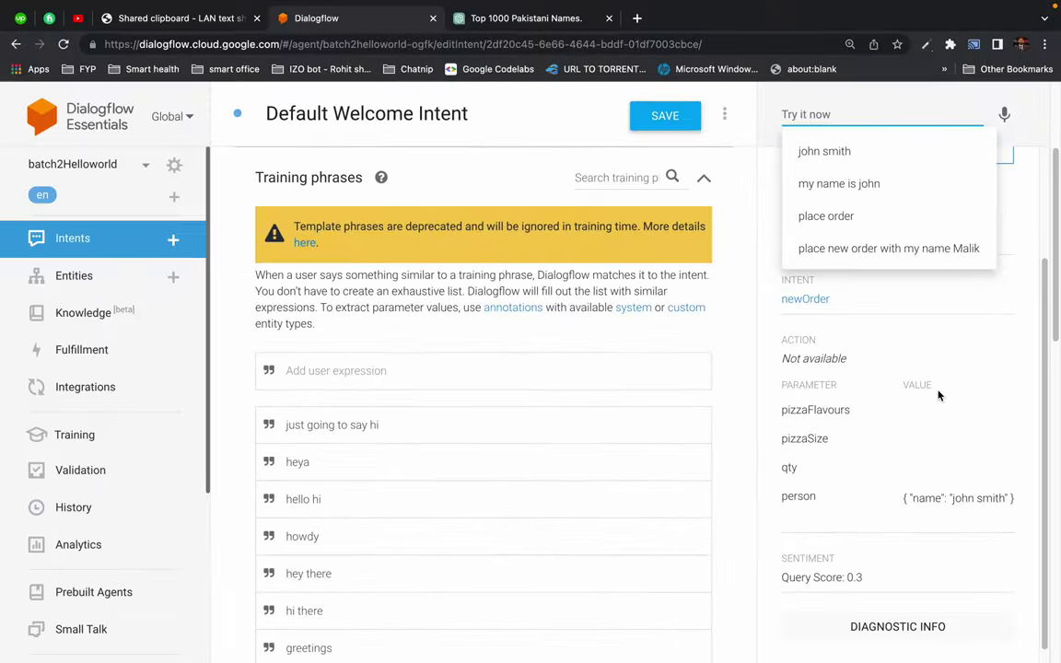
scroll(767, 267, up, 4)
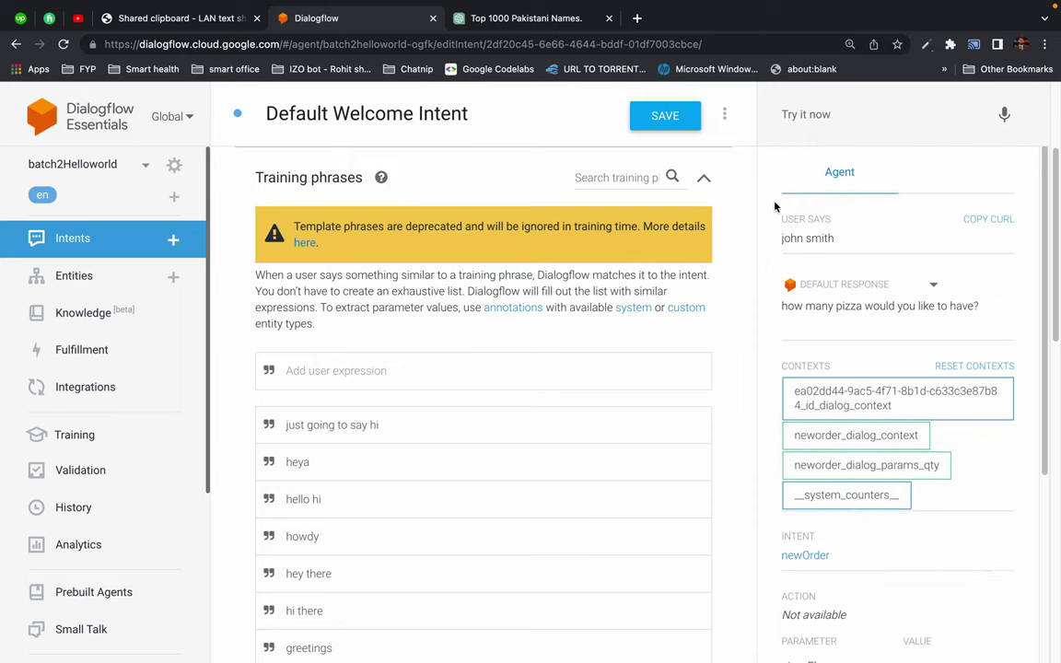
Examine the agent's quantity question and the Default Welcome Intent's parameters and responses.
drag(806, 306, 958, 305)
click(795, 305)
triple_click(809, 305)
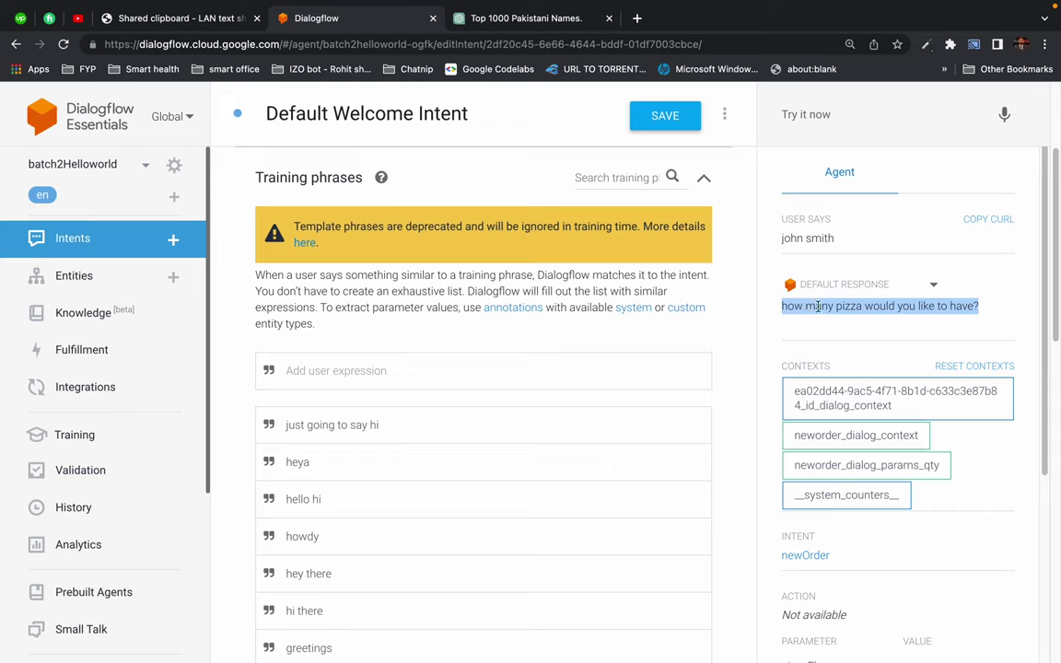
double_click(818, 306)
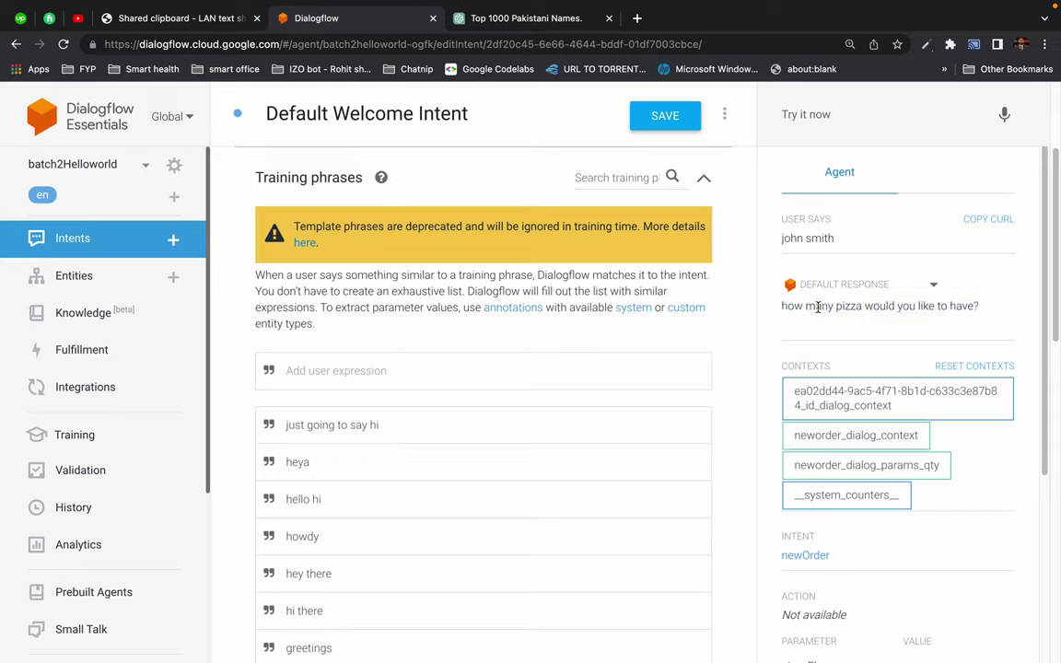
scroll(495, 483, down, 10)
scroll(496, 482, down, 5)
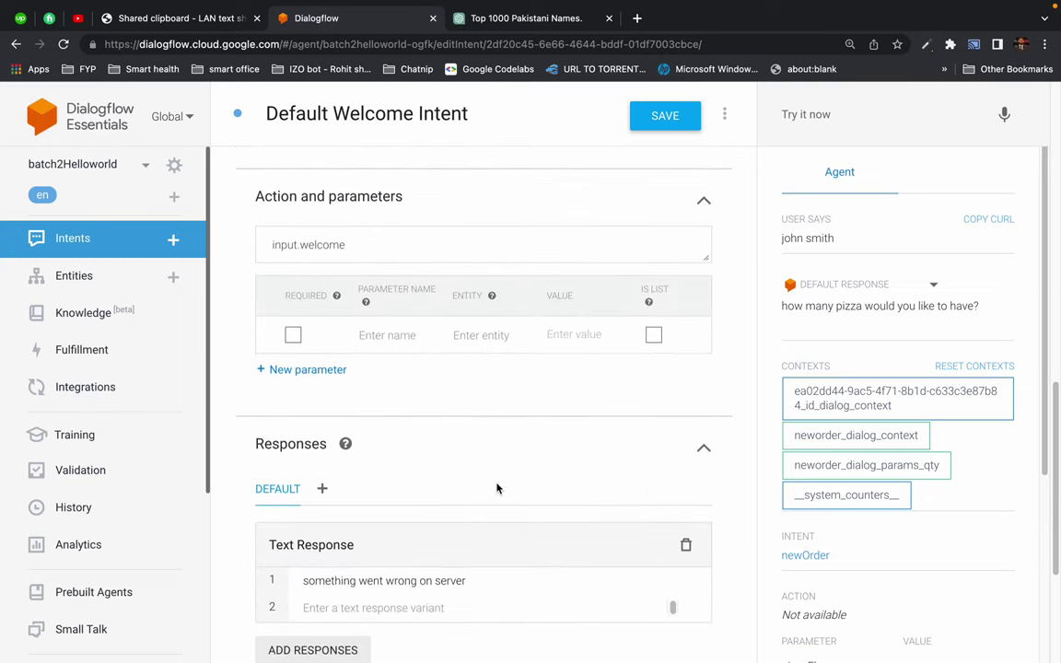
scroll(601, 416, down, 4)
scroll(602, 416, up, 3)
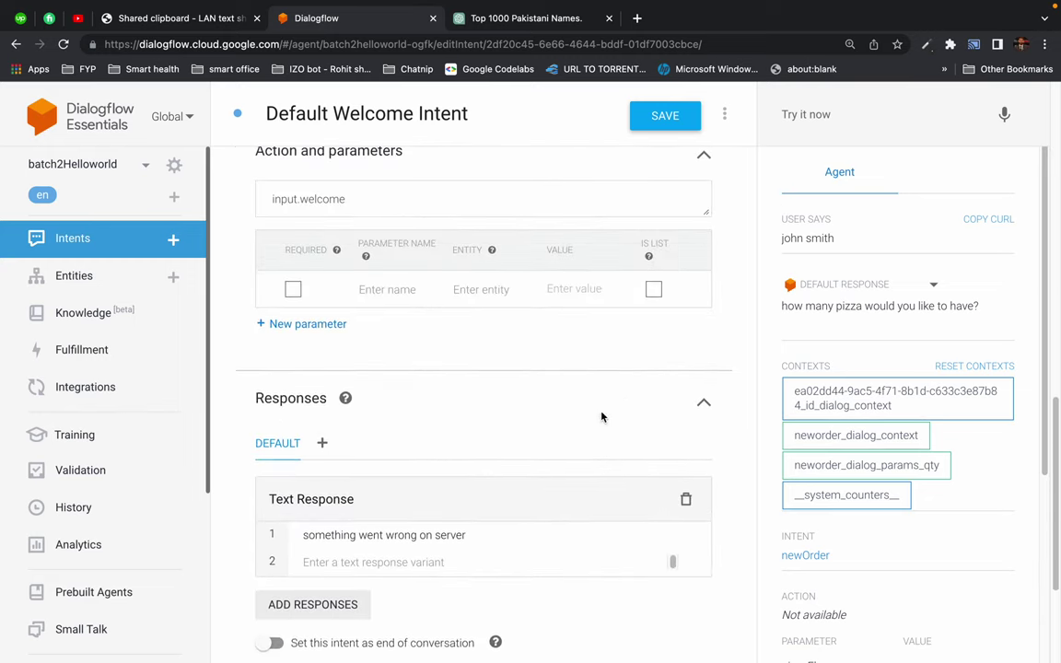
Leave the Default Welcome Intent without saving and go to the newOrder intent's action and parameters.
click(58, 238)
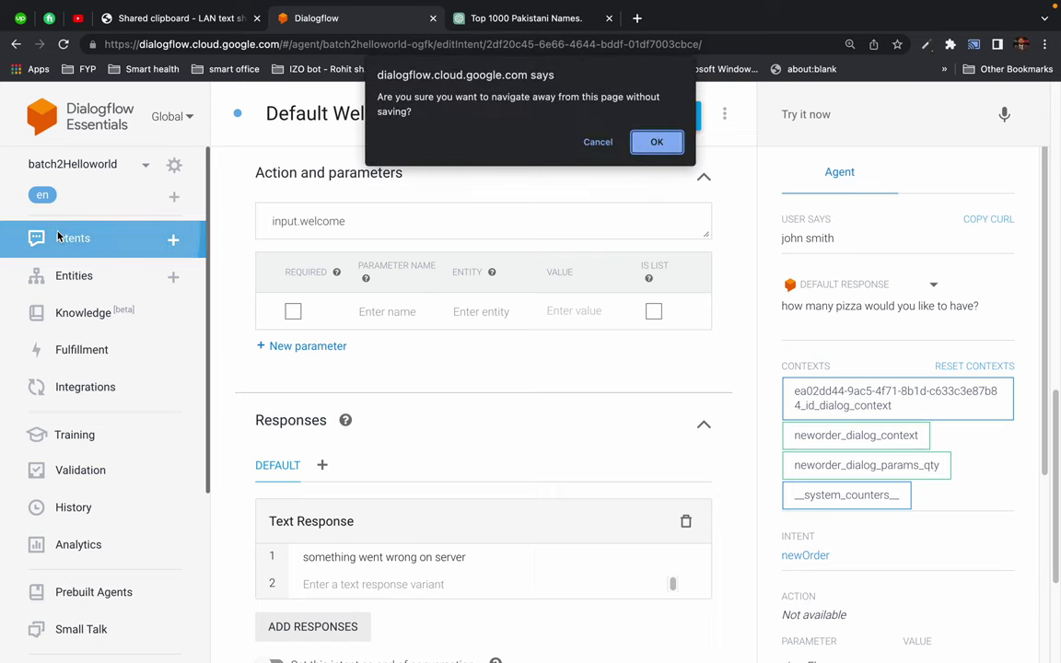
click(657, 140)
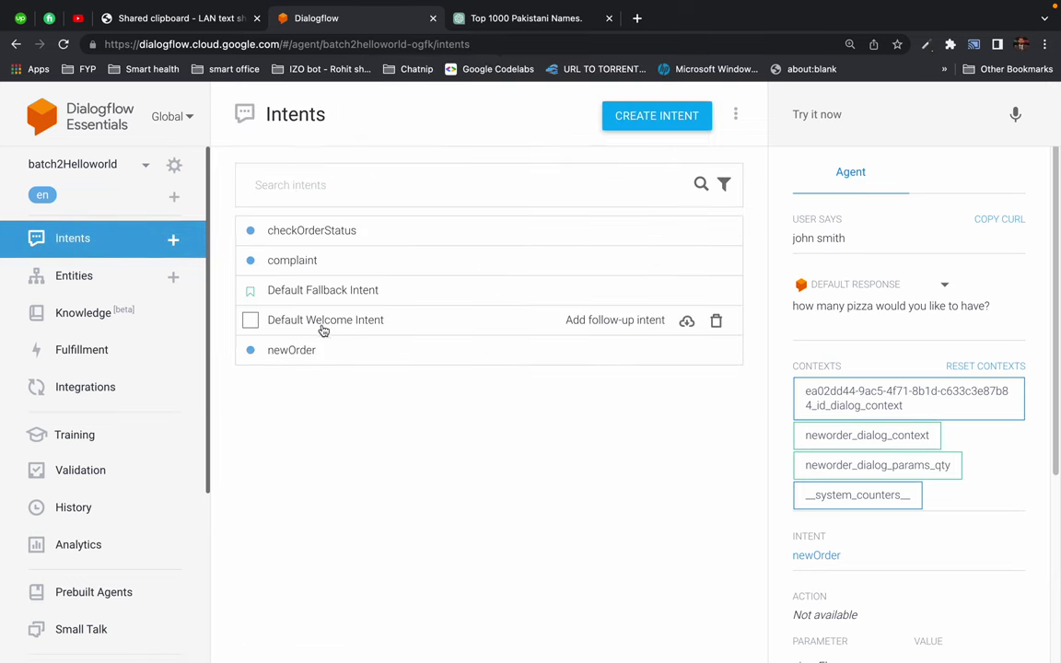
click(276, 322)
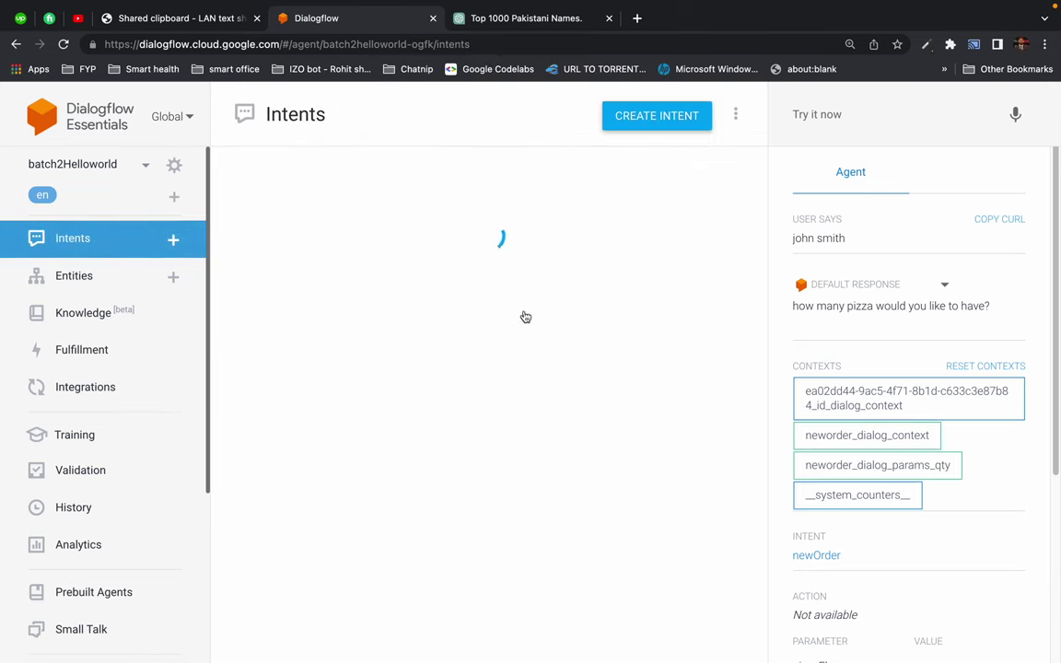
scroll(564, 501, down, 10)
scroll(565, 504, down, 5)
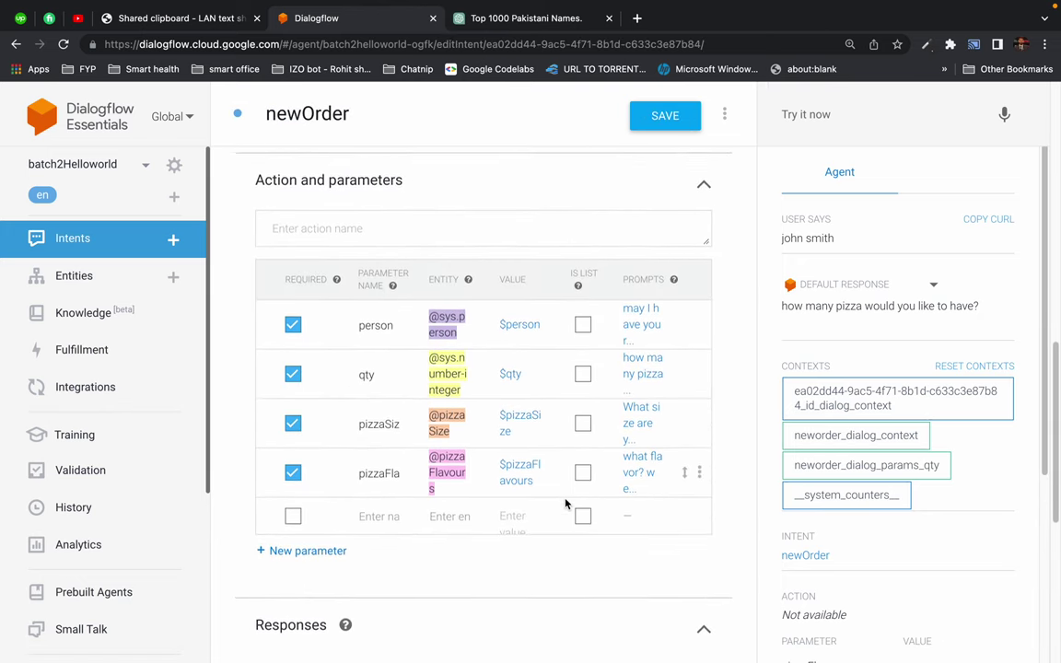
Correct the first prompt of the person parameter to "may I have your name please".
click(640, 314)
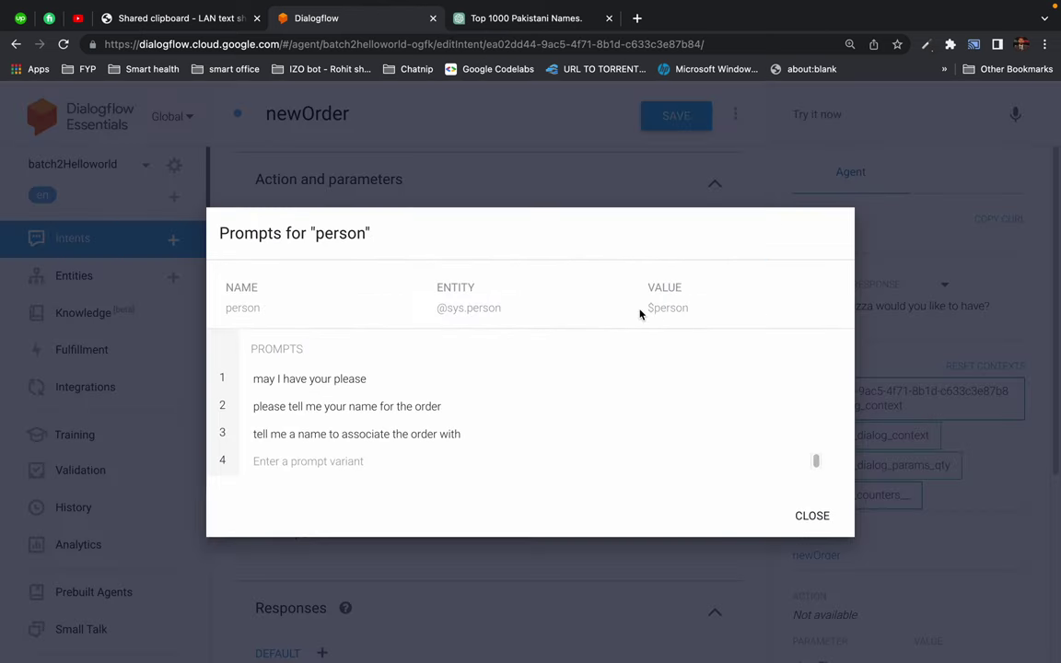
click(330, 378)
text(anme)
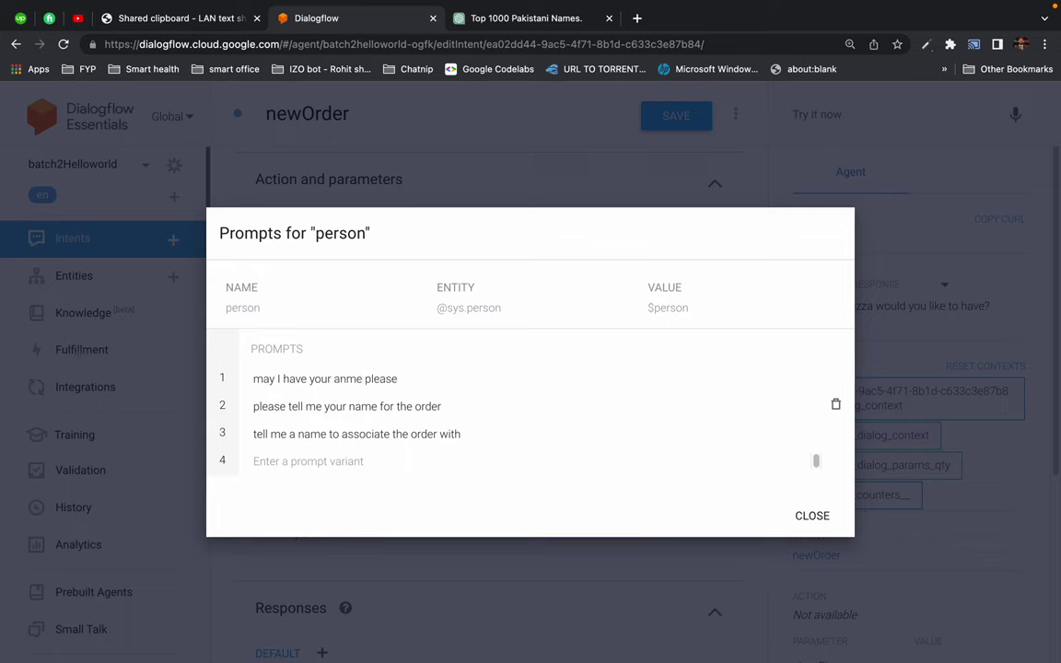
key(ctrl+shift+Left)
key(BackSpace)
text(n)
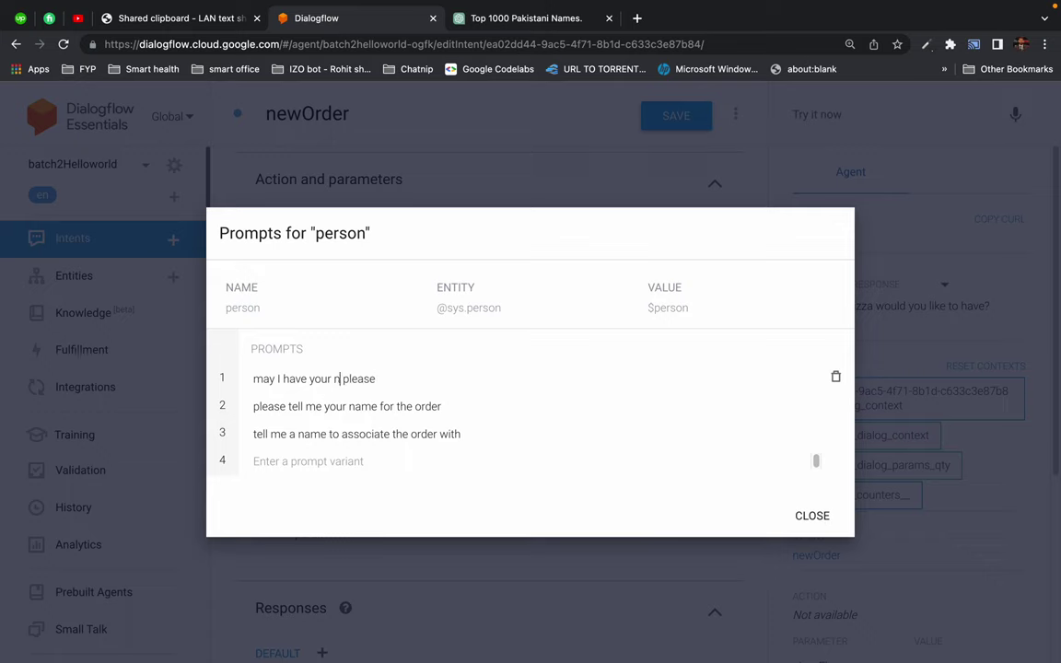
text(ame)
click(812, 516)
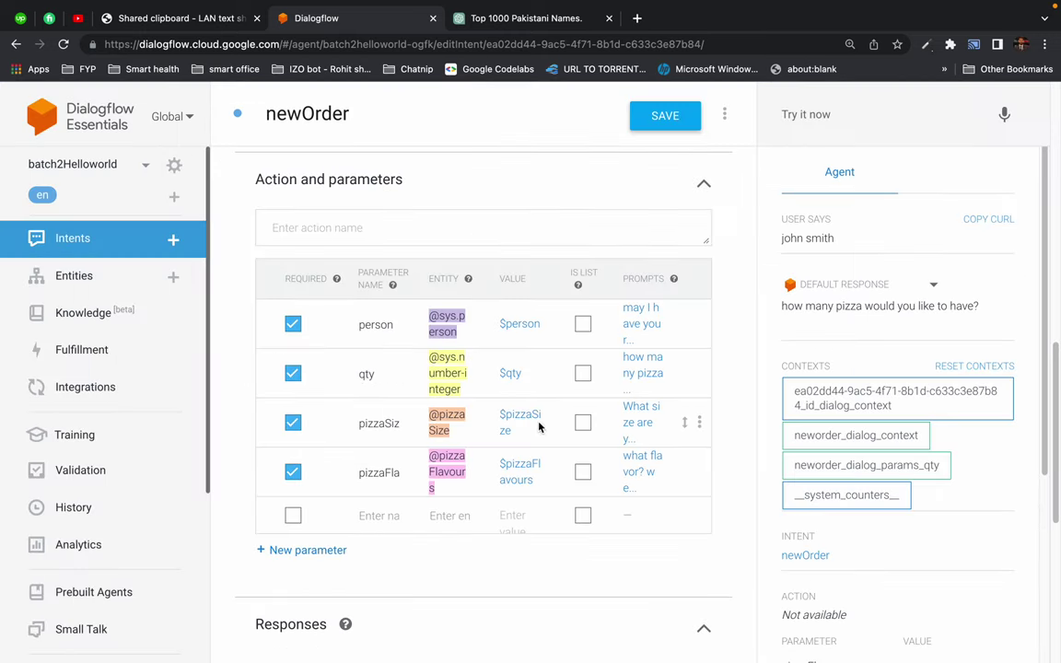
Change the first prompt of the qty parameter to "ok $person how many pizza would you like to have?".
scroll(543, 405, down, 2)
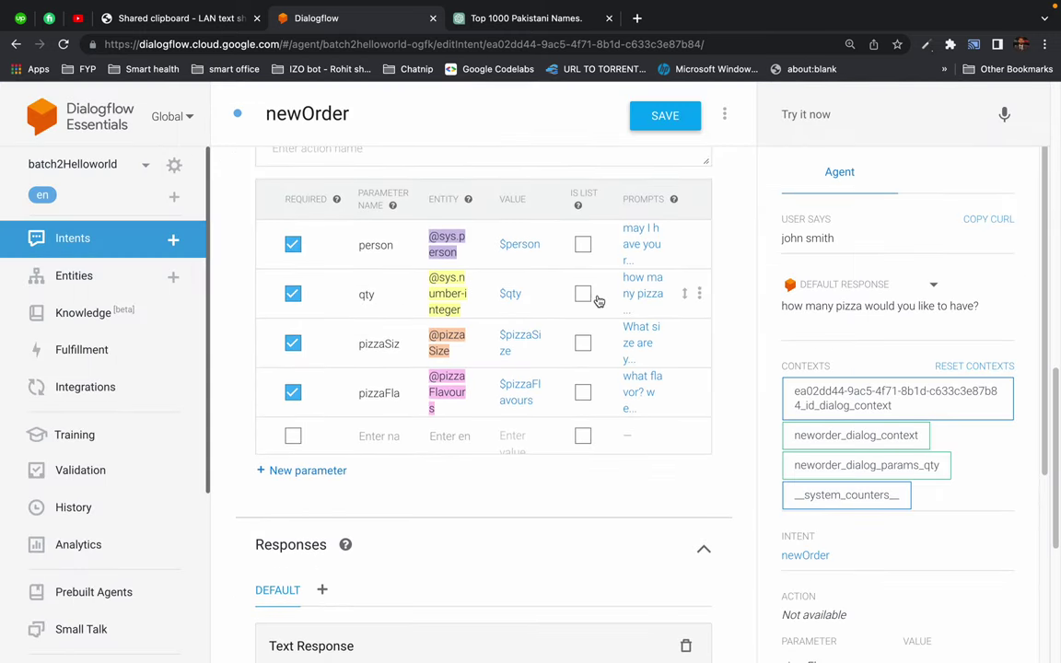
click(639, 293)
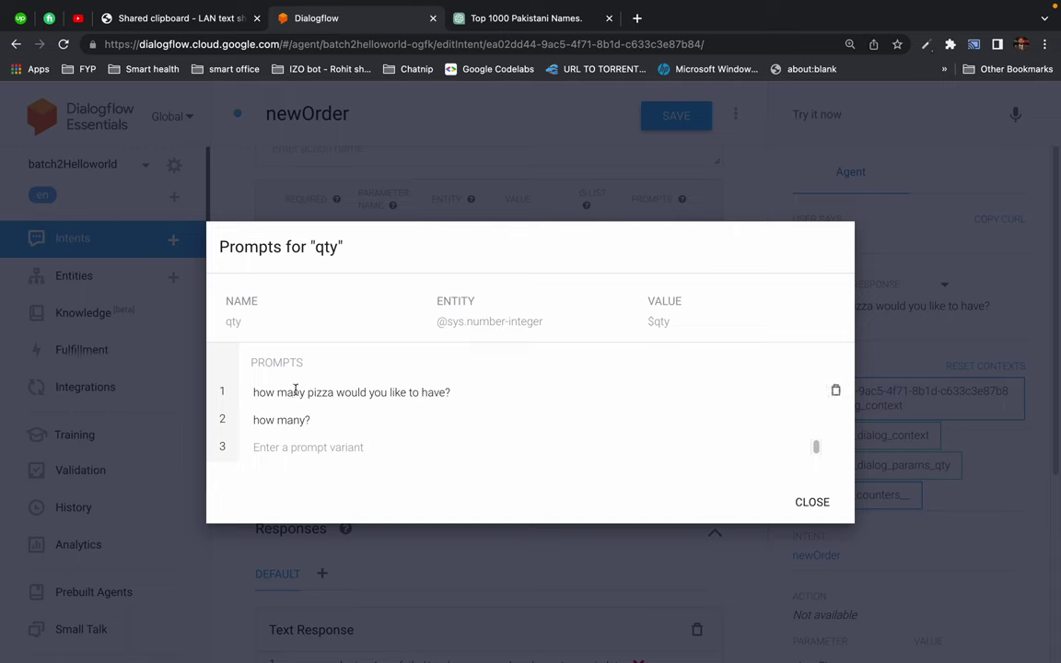
click(257, 392)
text(ok $)
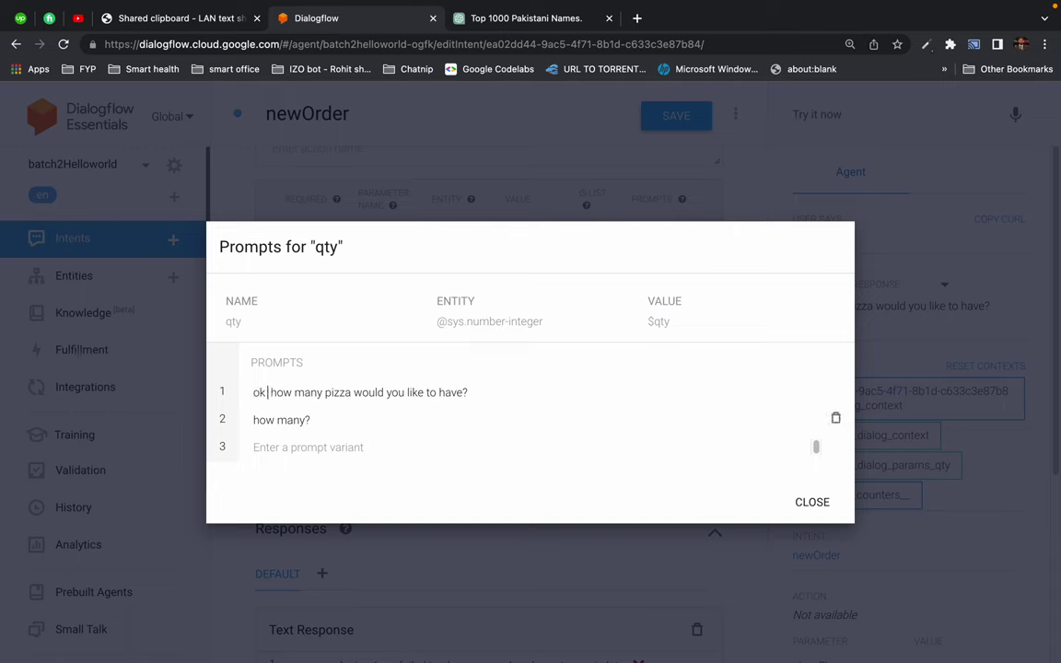
key(Return)
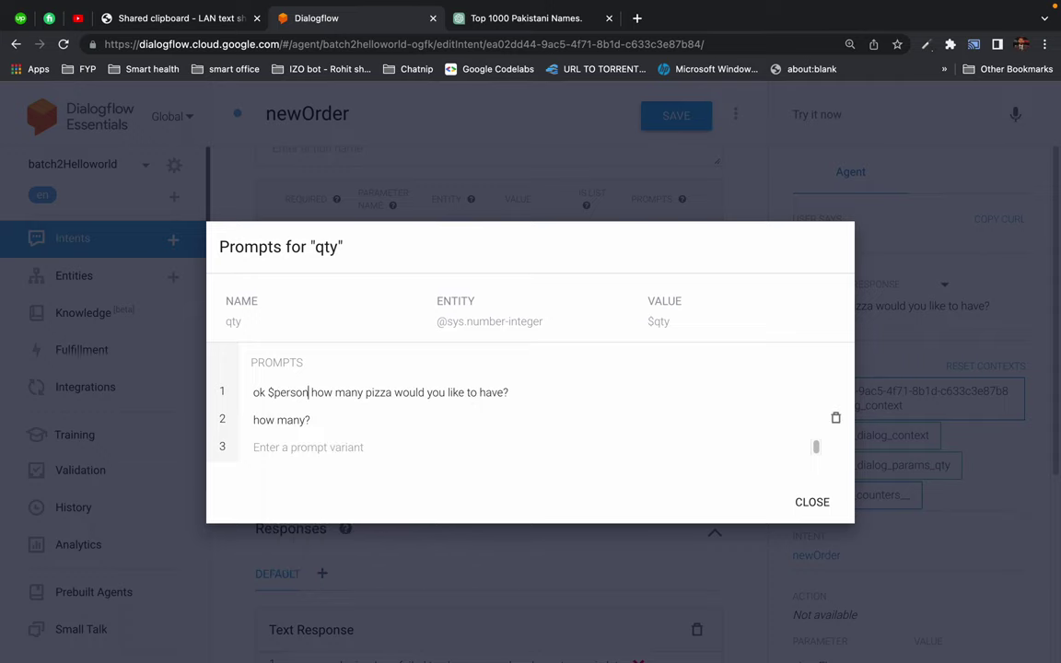
text(.)
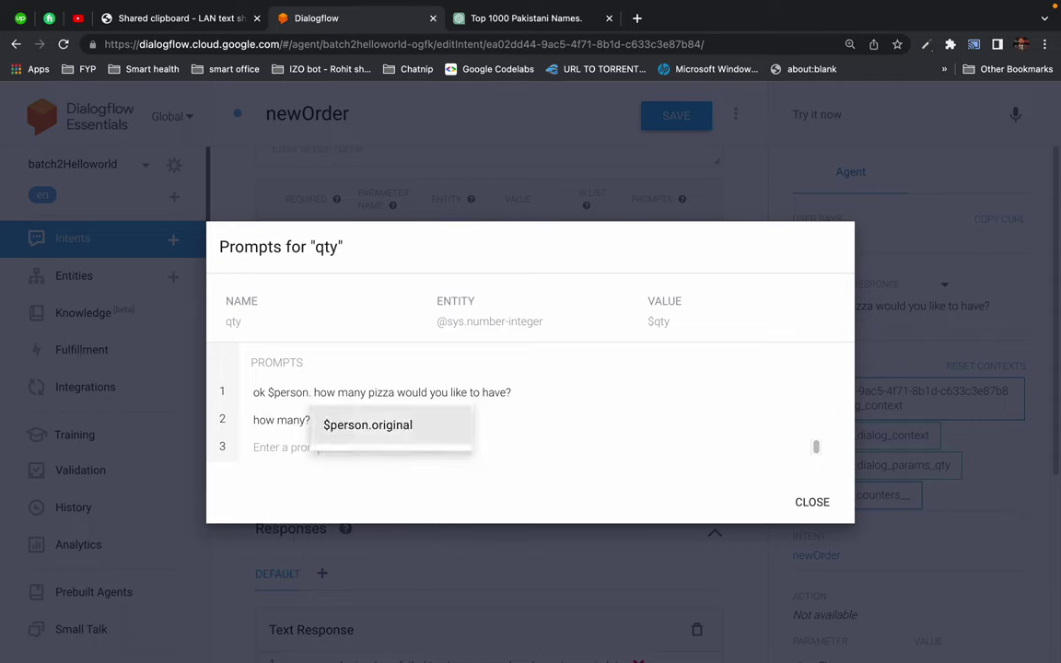
key(BackSpace)
key(Escape)
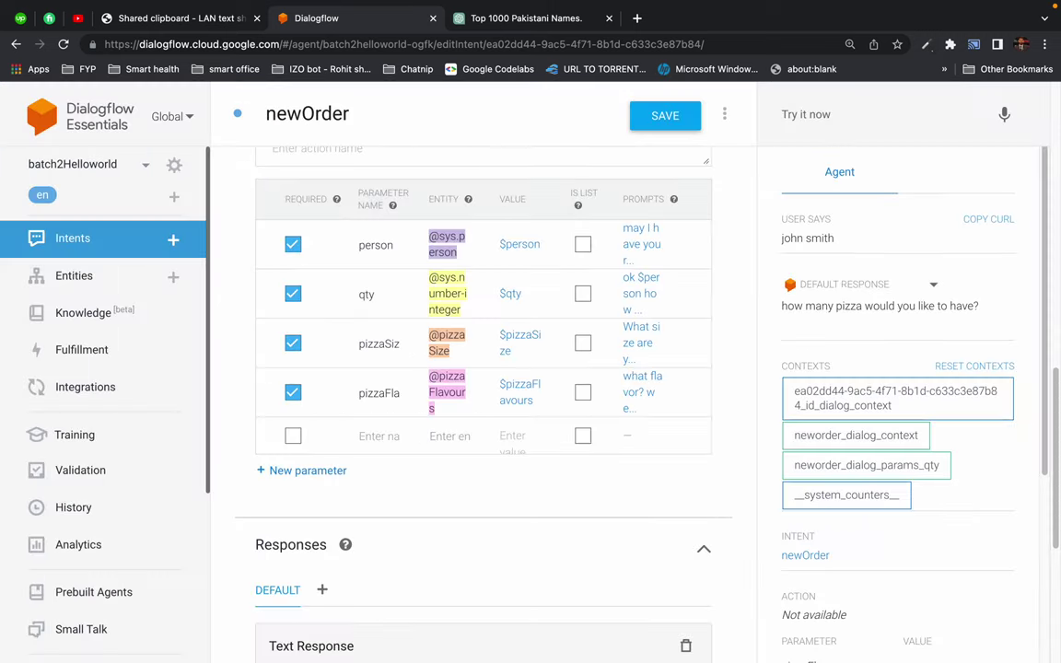
Reopen the qty parameter's prompts and change the second prompt to "how many pizza?".
click(643, 289)
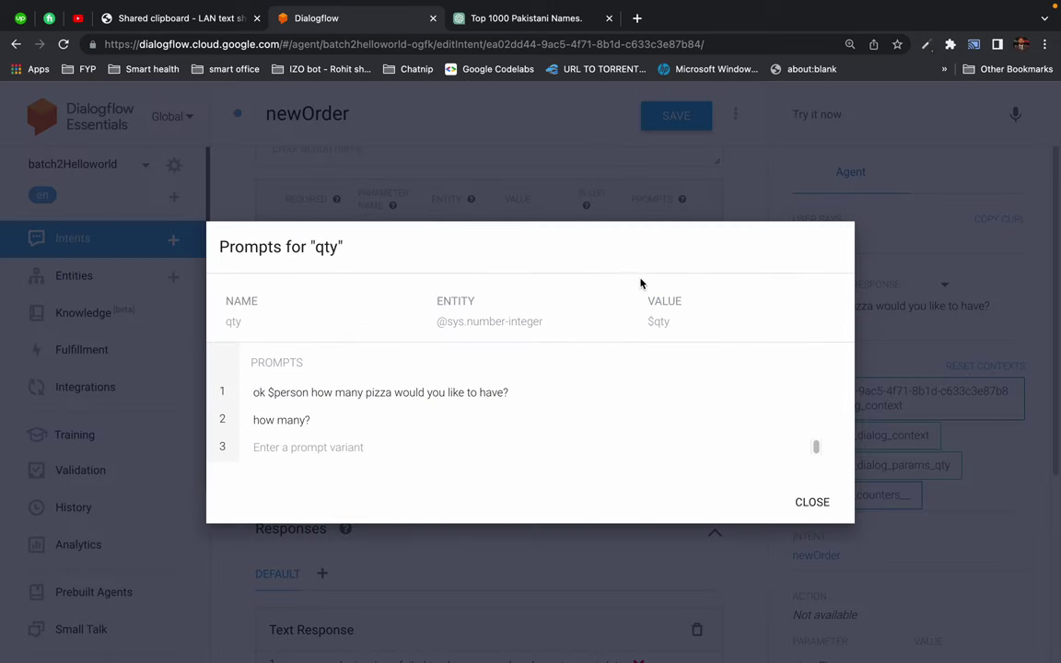
double_click(295, 394)
click(350, 392)
double_click(296, 392)
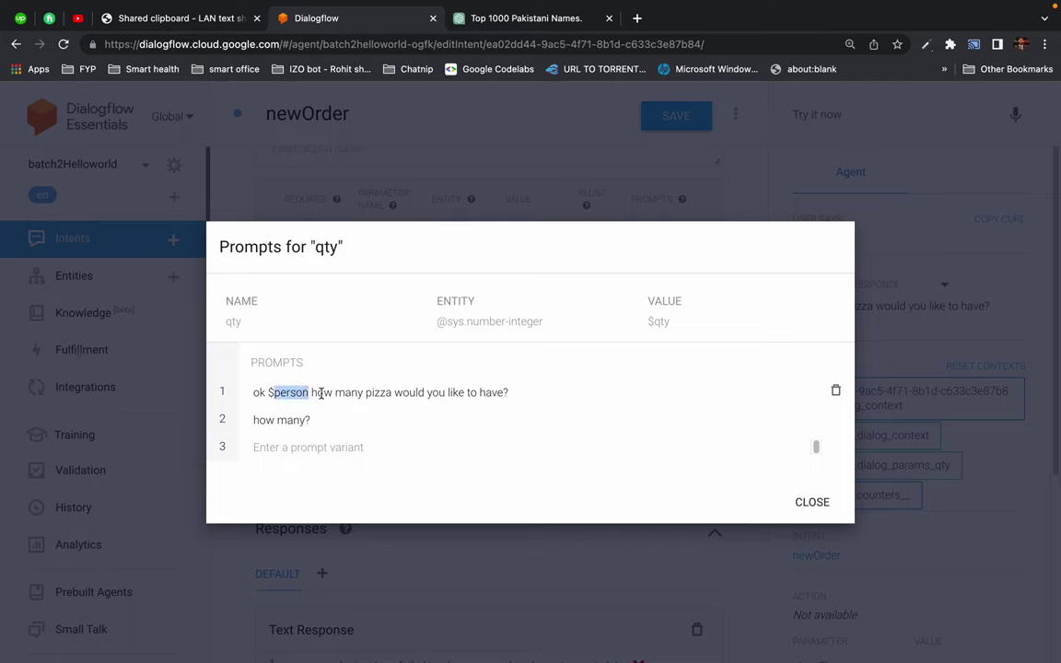
click(321, 392)
click(333, 420)
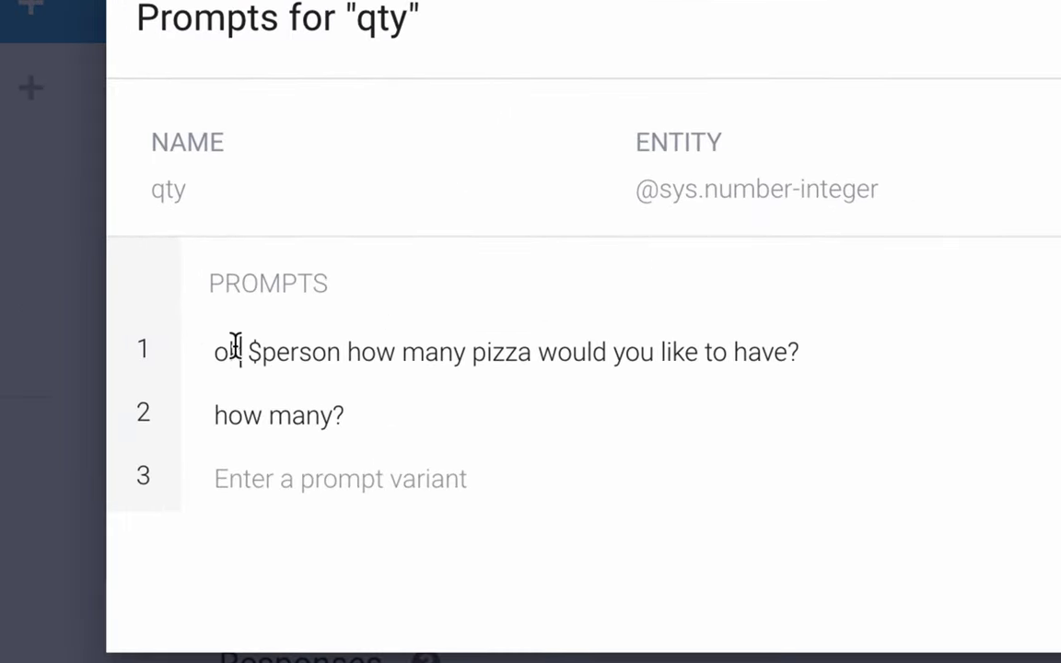
drag(237, 409, 355, 411)
click(355, 412)
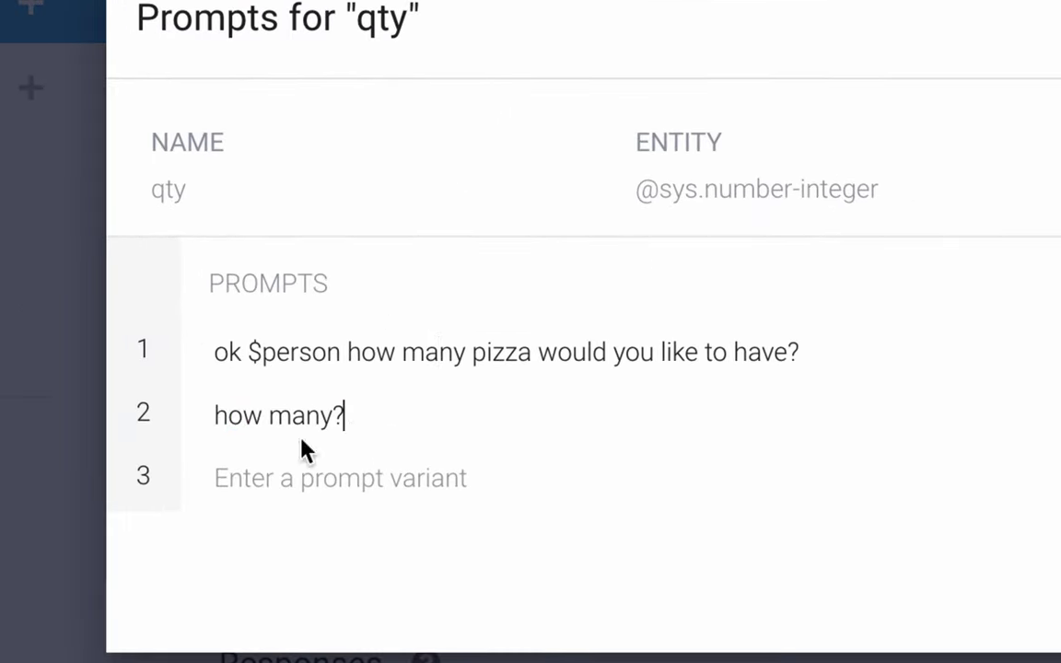
click(301, 476)
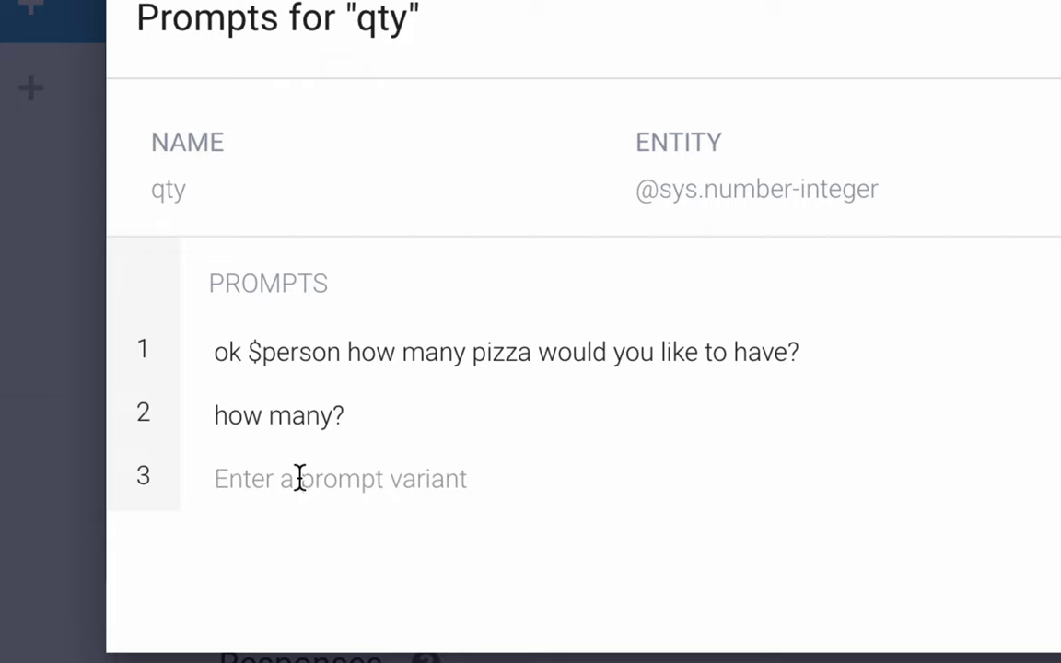
click(329, 416)
text(pizza)
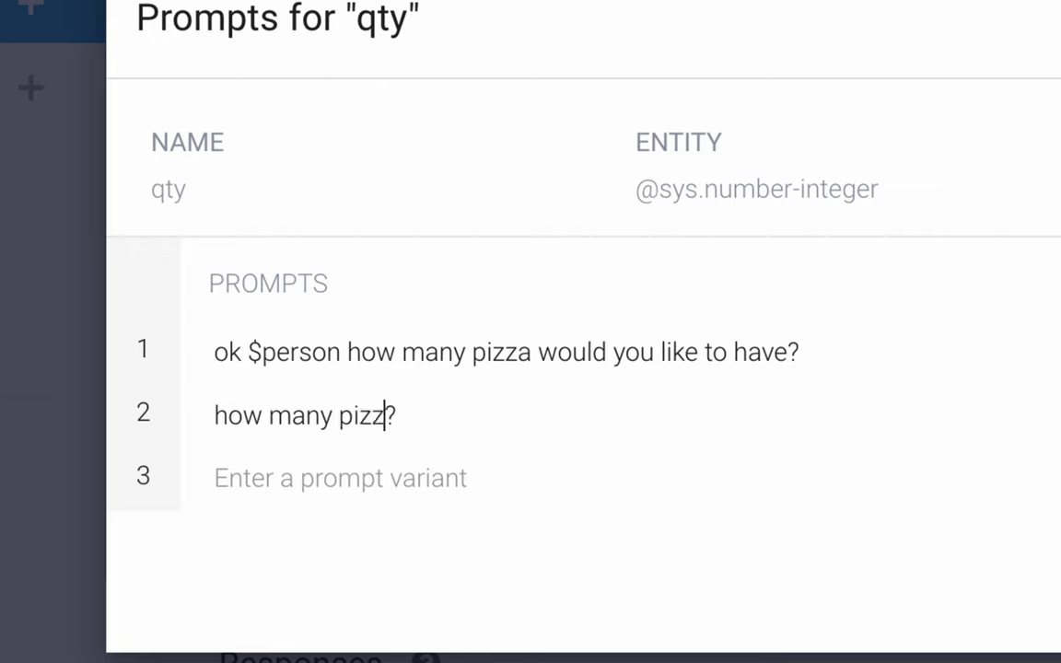
Add "$person please tell me how many pizza would you like to have?" as the third qty prompt and save the newOrder intent.
click(325, 478)
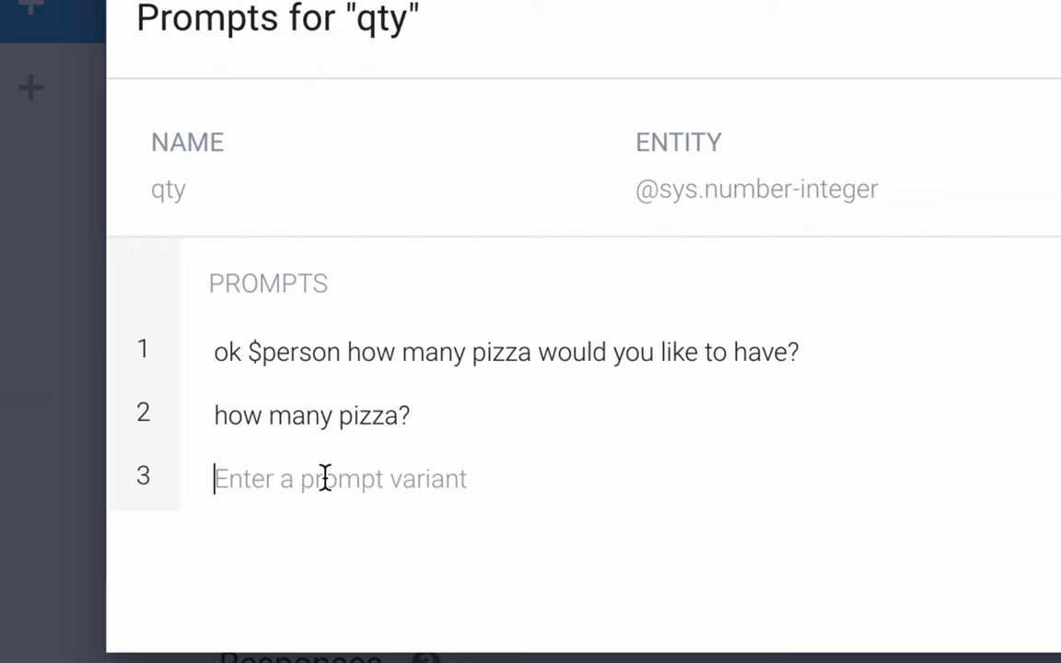
text($)
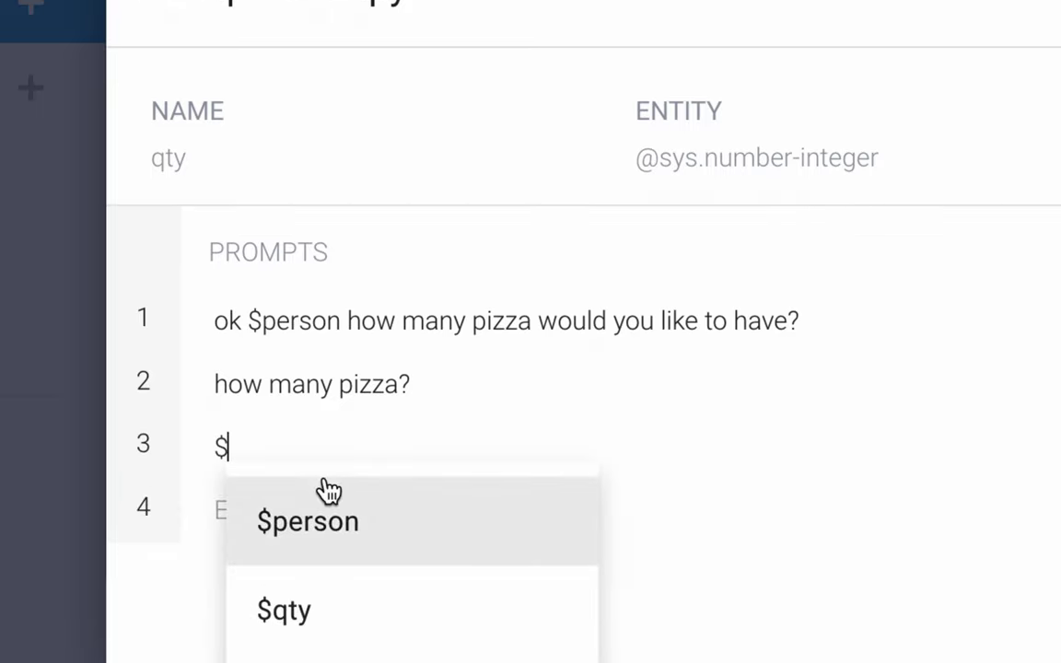
text(jphn)
key(BackSpace)
key(BackSpace)
key(BackSpace)
key(BackSpace)
text(per)
key(Return)
text(ple)
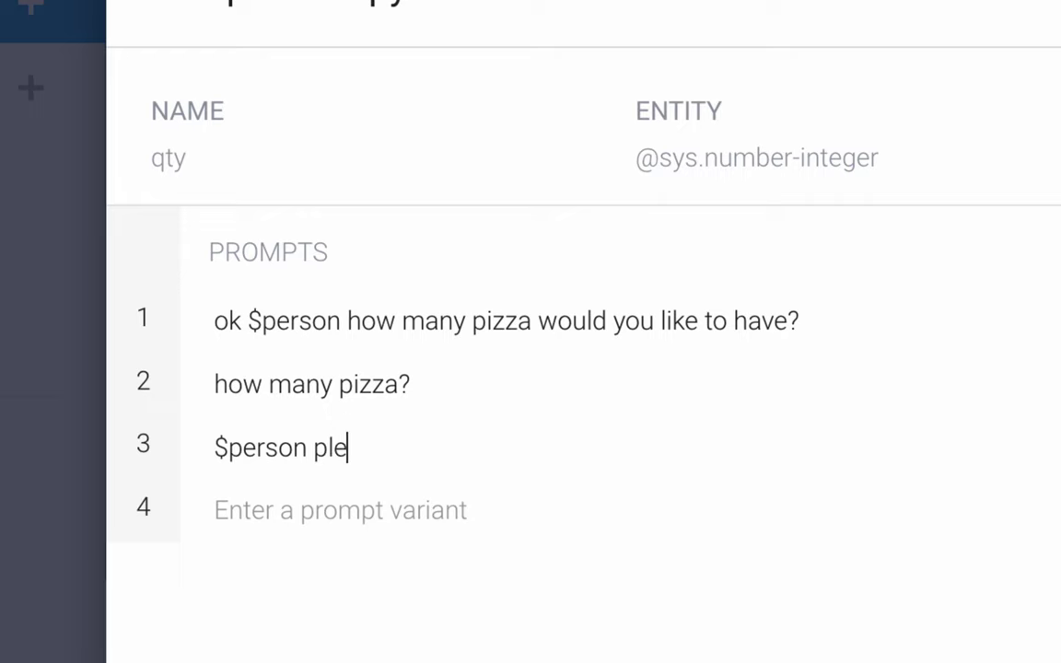
text(ase tell me hpw)
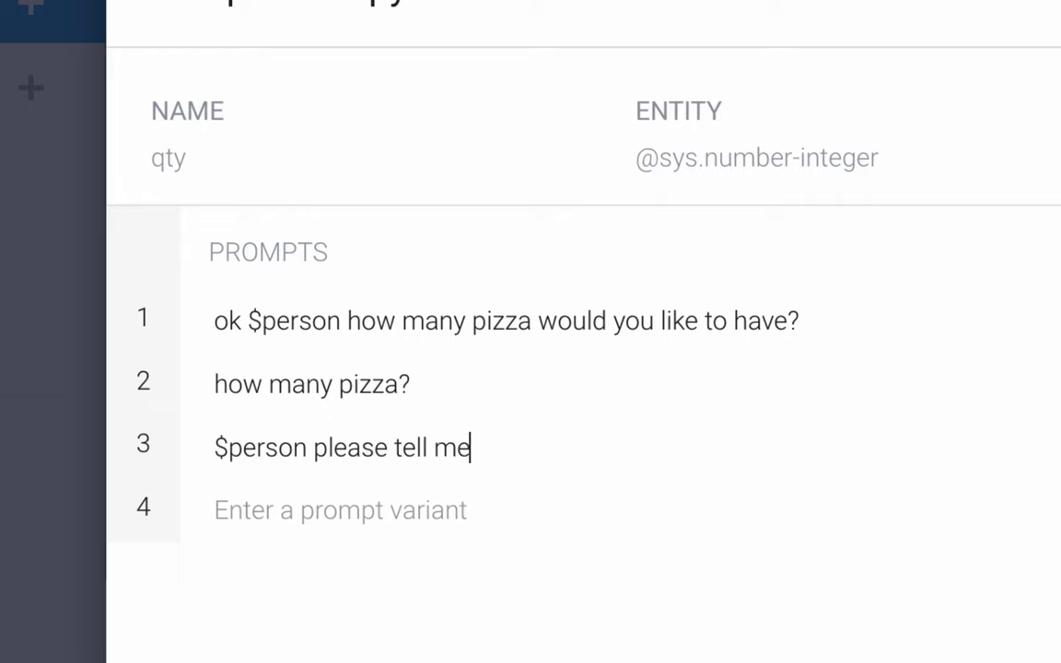
key(BackSpace)
key(BackSpace)
key(BackSpace)
text(ow many pizza)
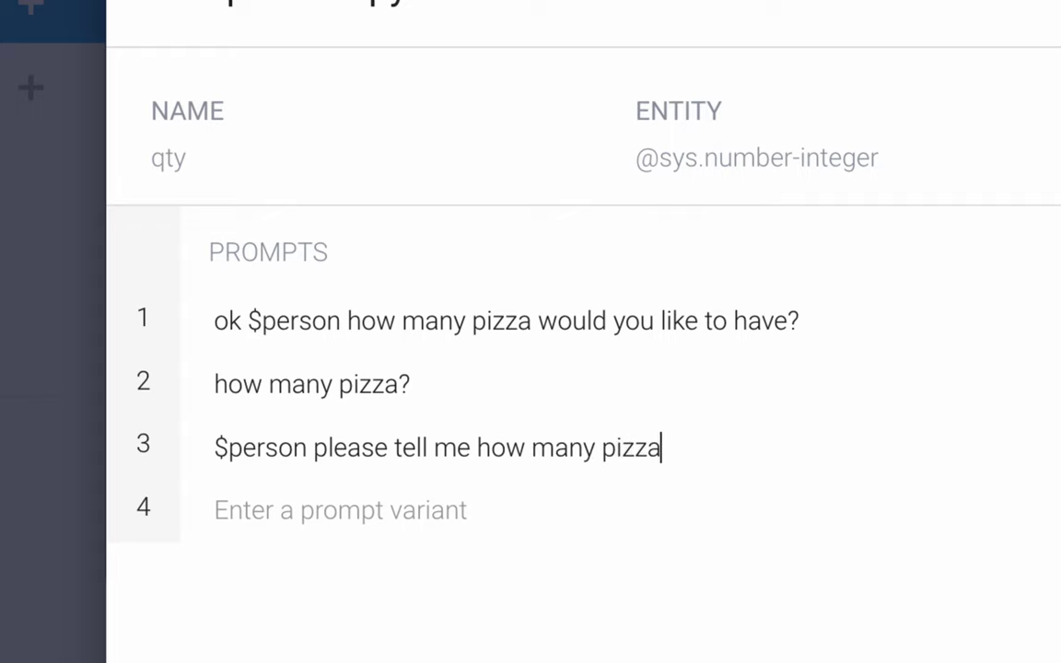
text( would you like to ha)
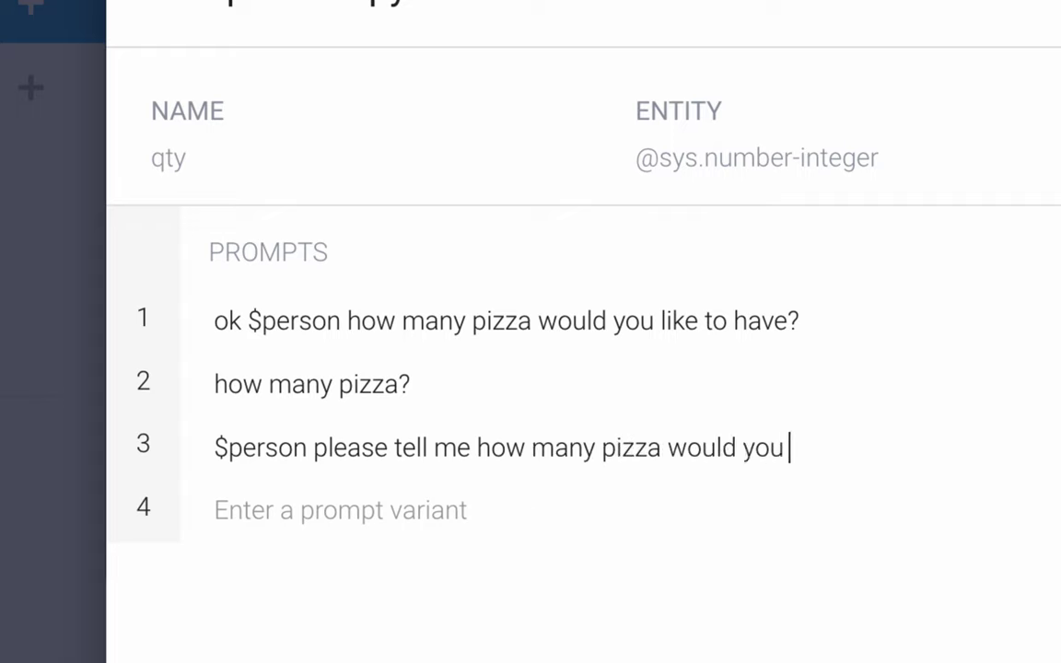
text(ve?)
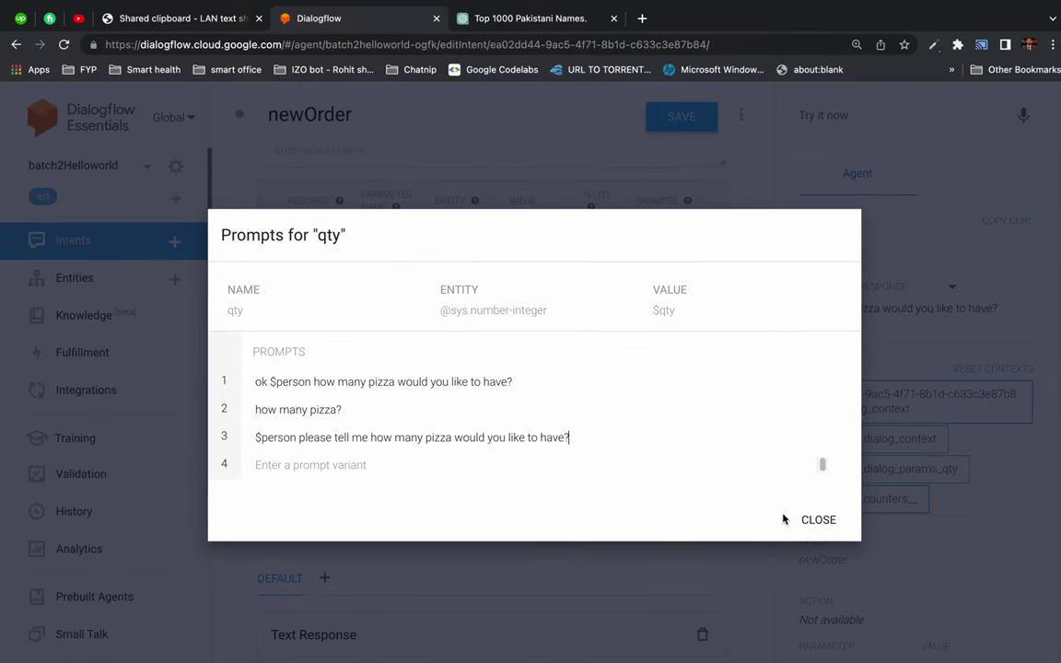
click(823, 520)
click(670, 118)
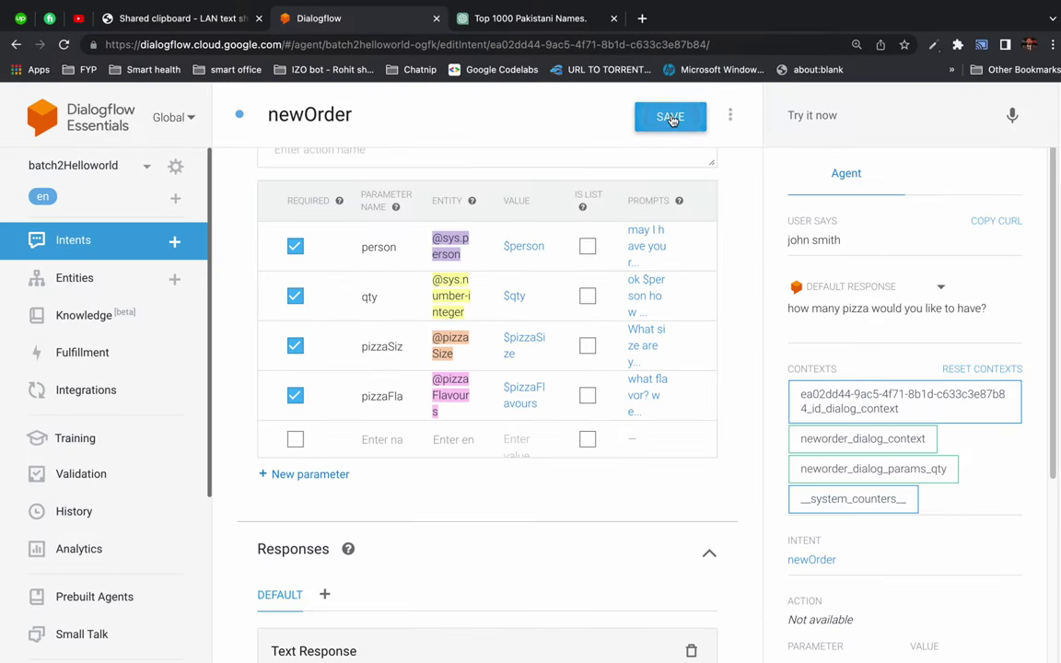
Reset the test contexts and start a fresh conversation with the agent by sending "hi" and "place an order".
click(833, 116)
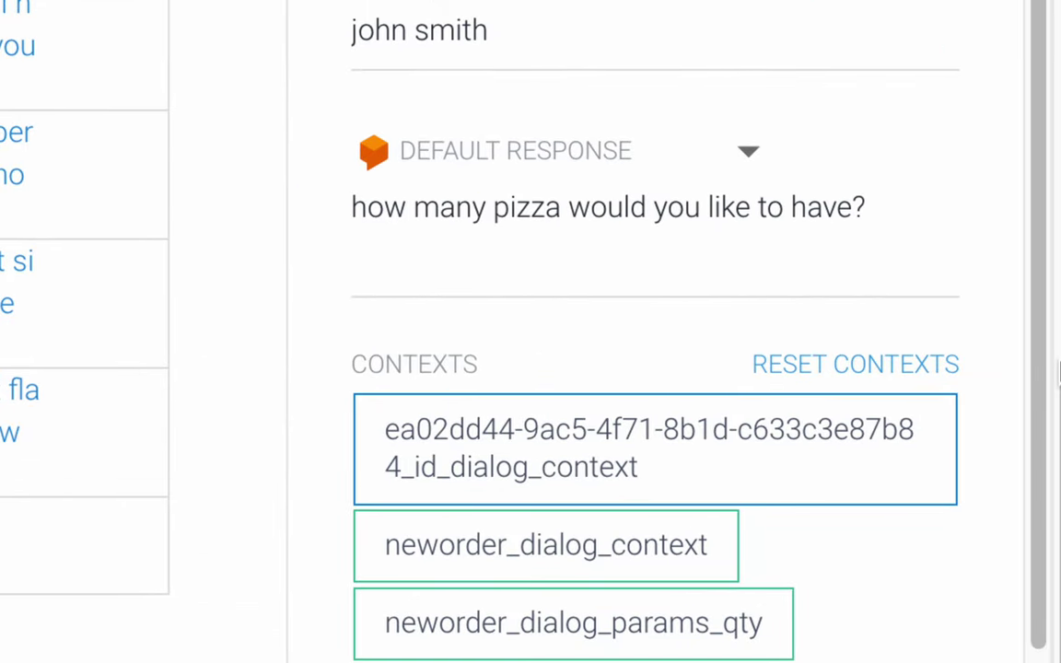
click(881, 369)
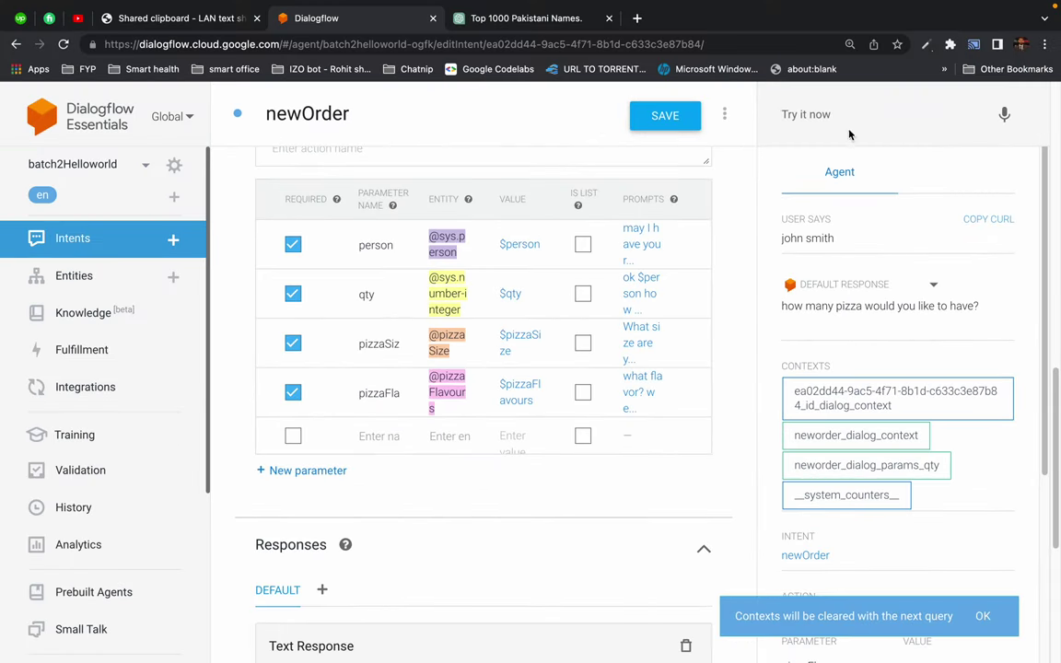
click(841, 120)
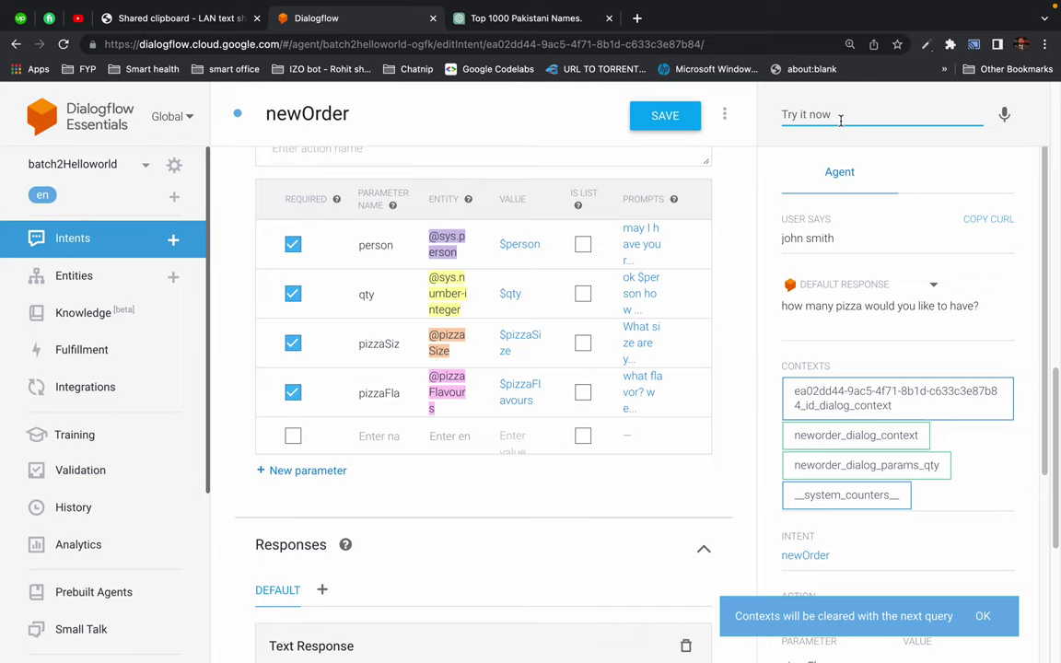
text(hi)
key(Return)
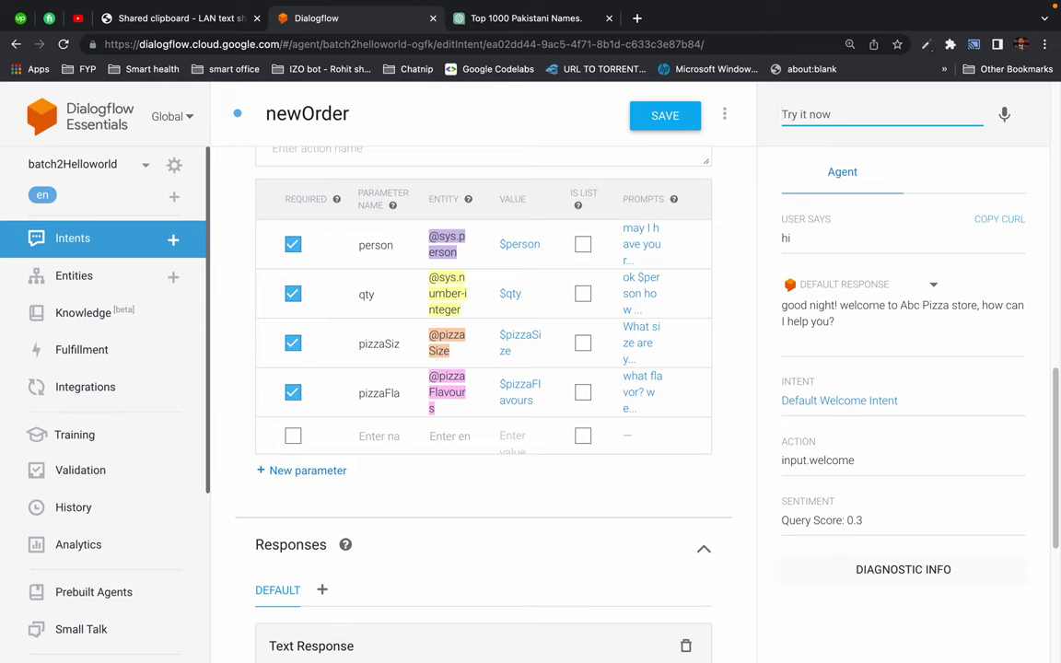
text(place an order)
key(Return)
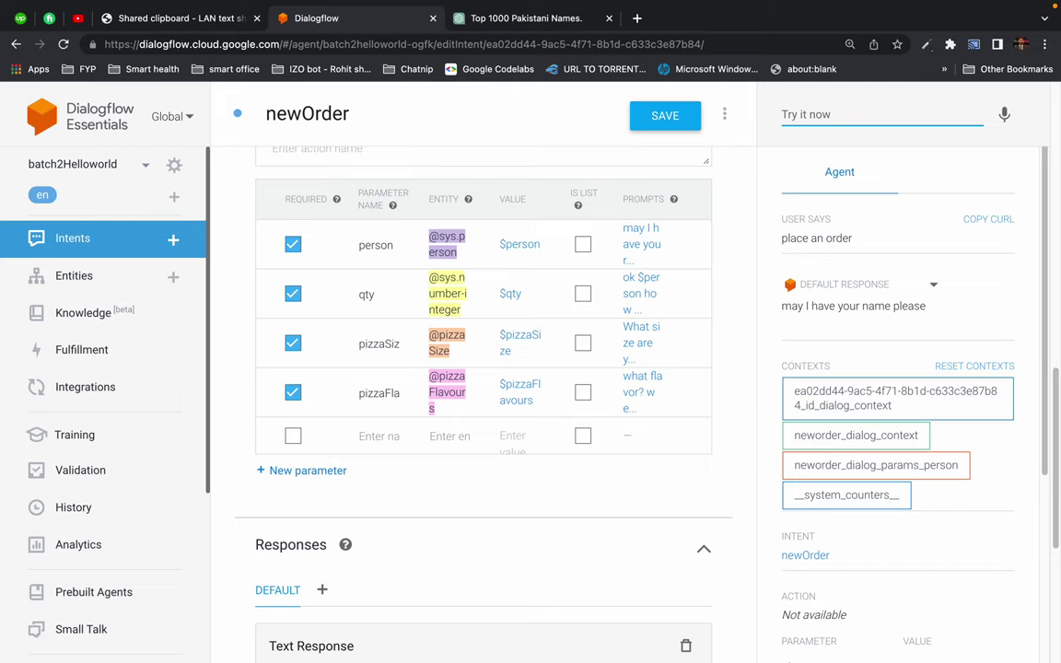
Answer the agent's name prompt with an introductory first-name sentence, then reply to the quantity prompt with a full name.
text(I am john)
key(Return)
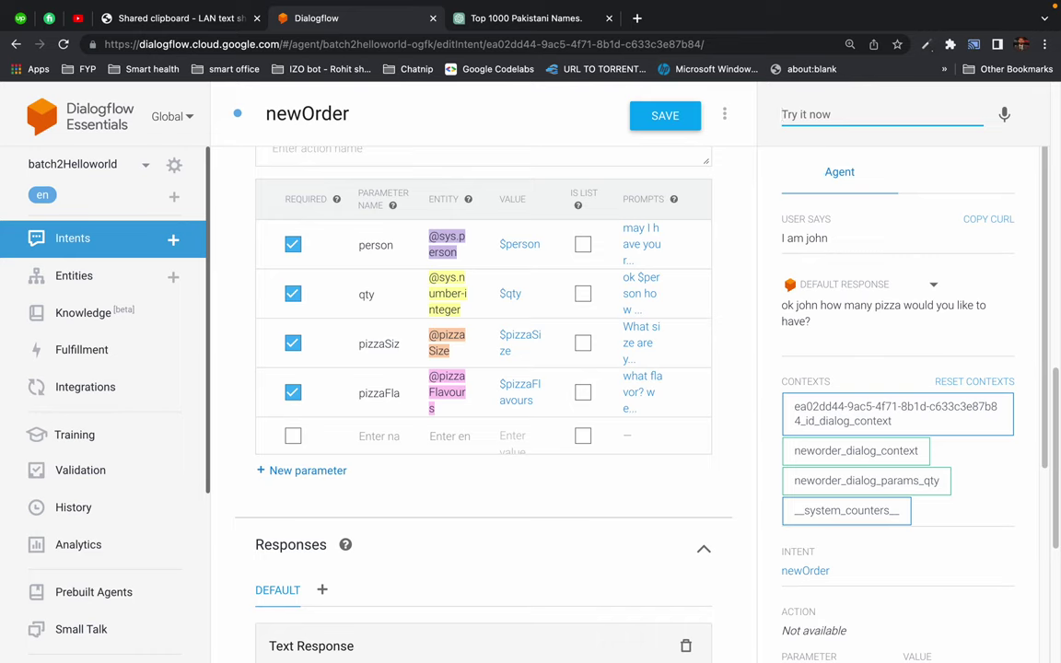
text(john smith)
key(Return)
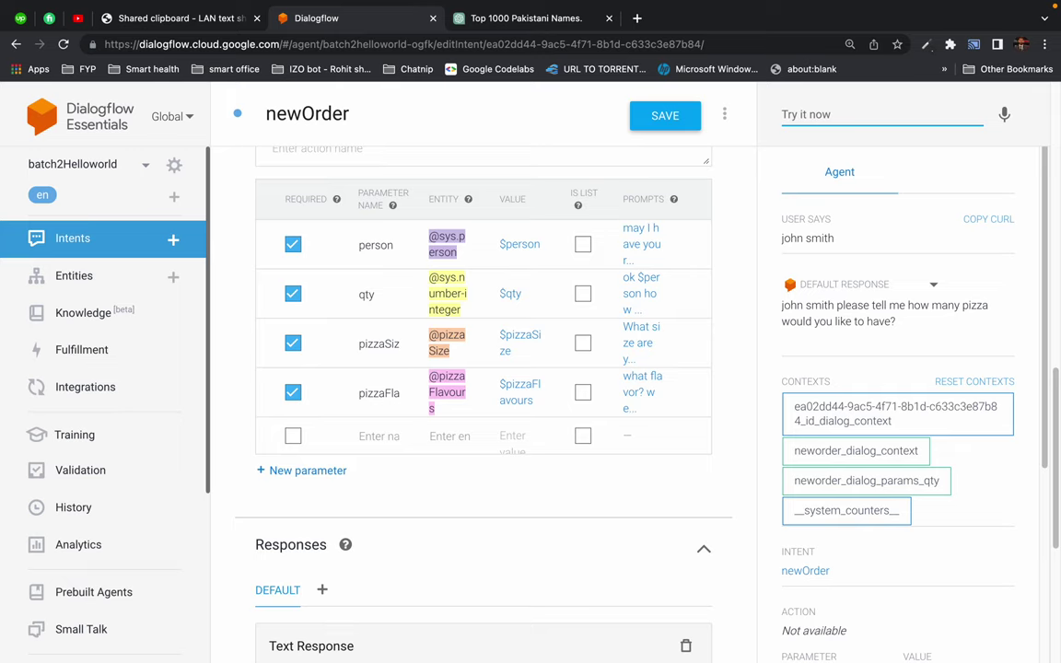
Complete the test order with 3 pizzas, size large and flavour cheese, and review the webhook's reply.
text(3)
key(Return)
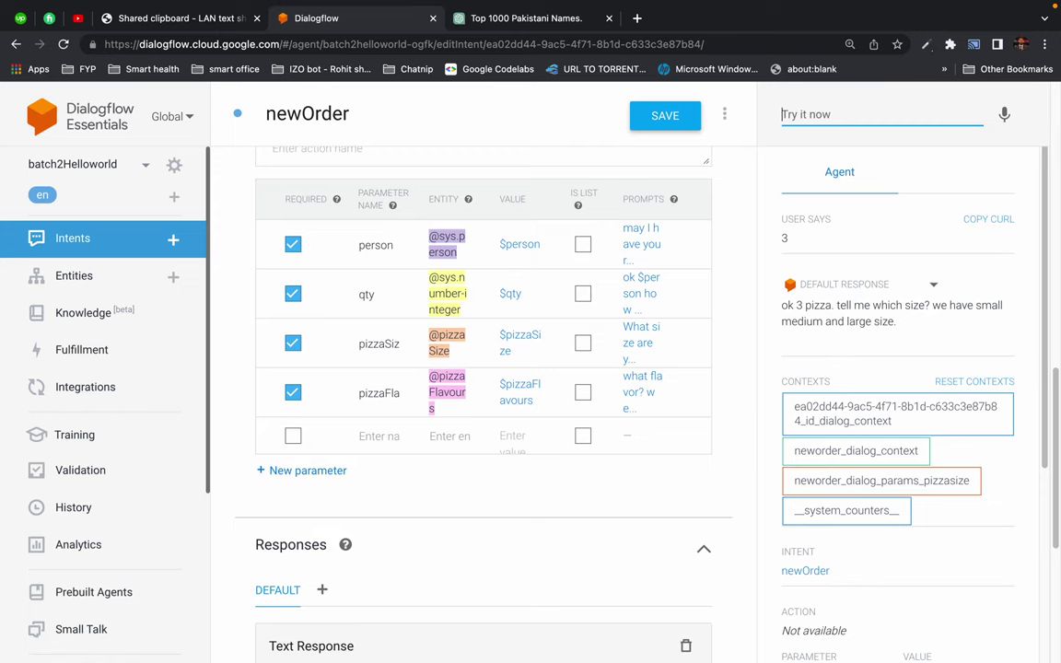
text(large)
key(Return)
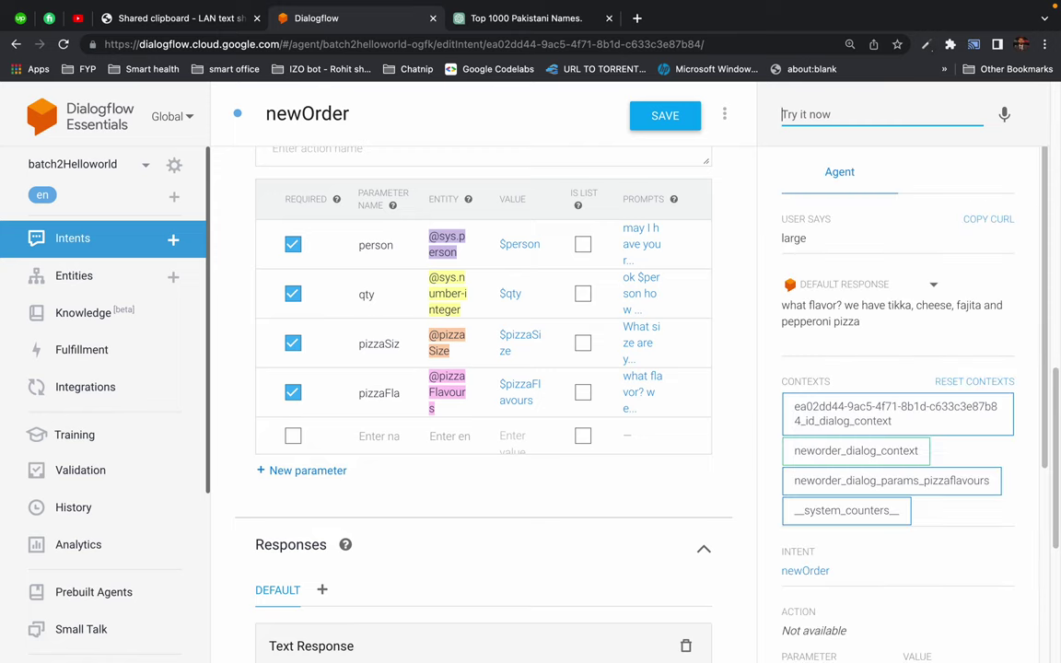
text(cheese)
key(Return)
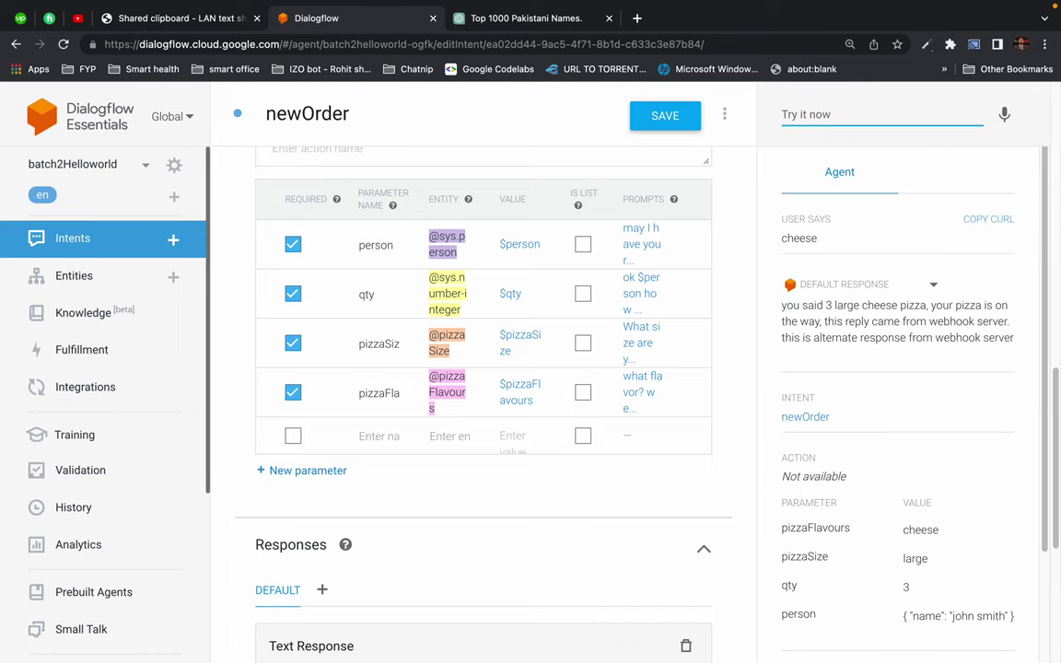
drag(825, 305, 973, 333)
click(973, 332)
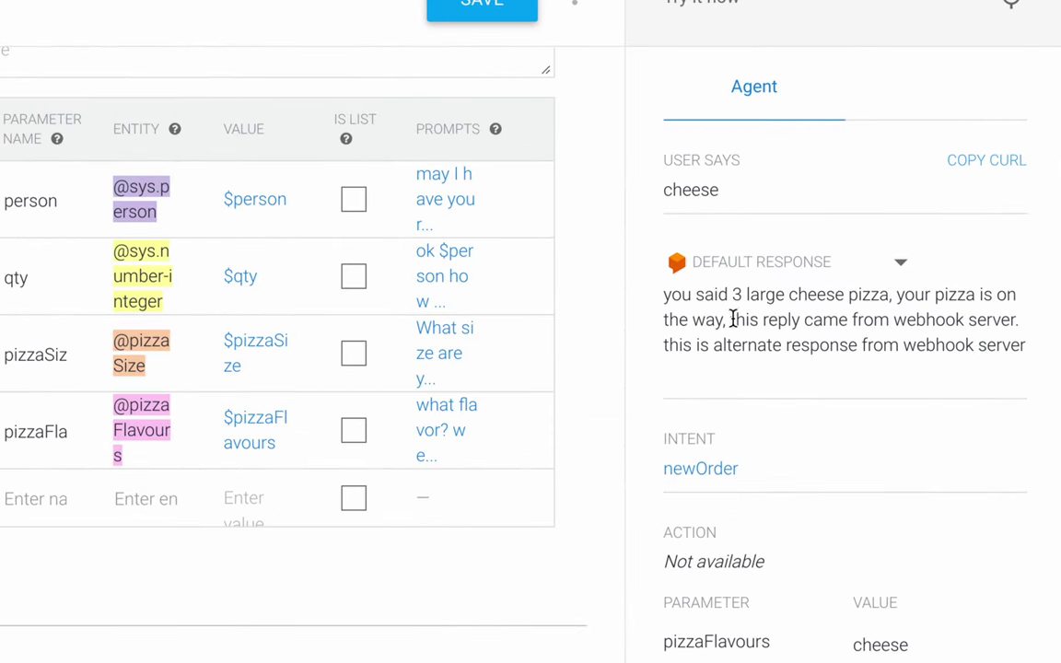
drag(734, 320, 1022, 353)
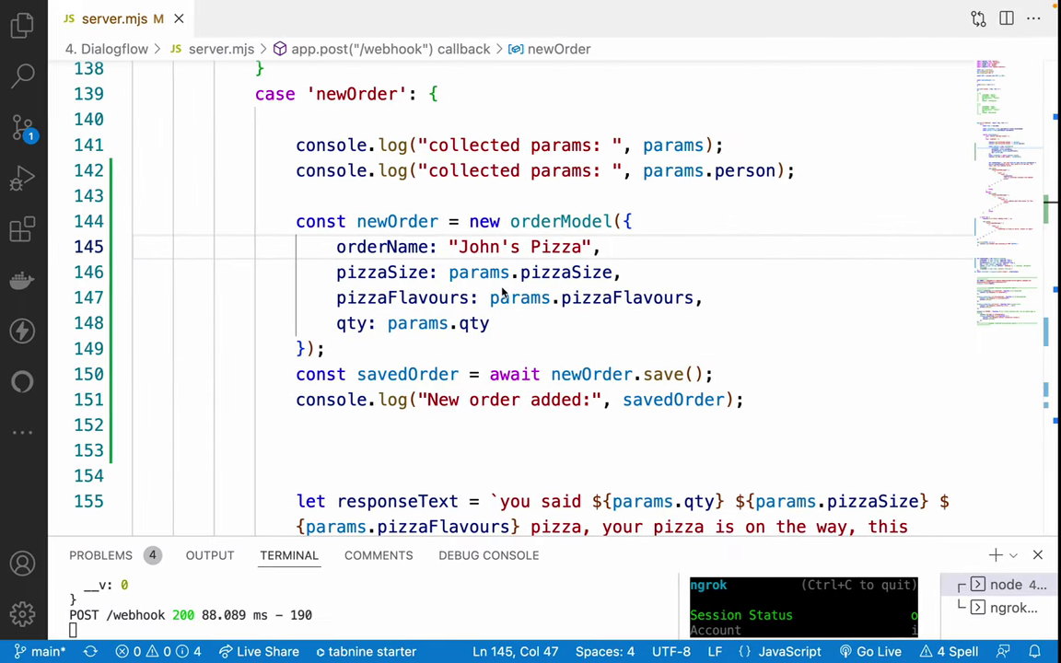
In Visual Studio Code, enlarge the terminal and examine the logged collected params, the person's name field and the newly added order.
drag(276, 540, 330, 263)
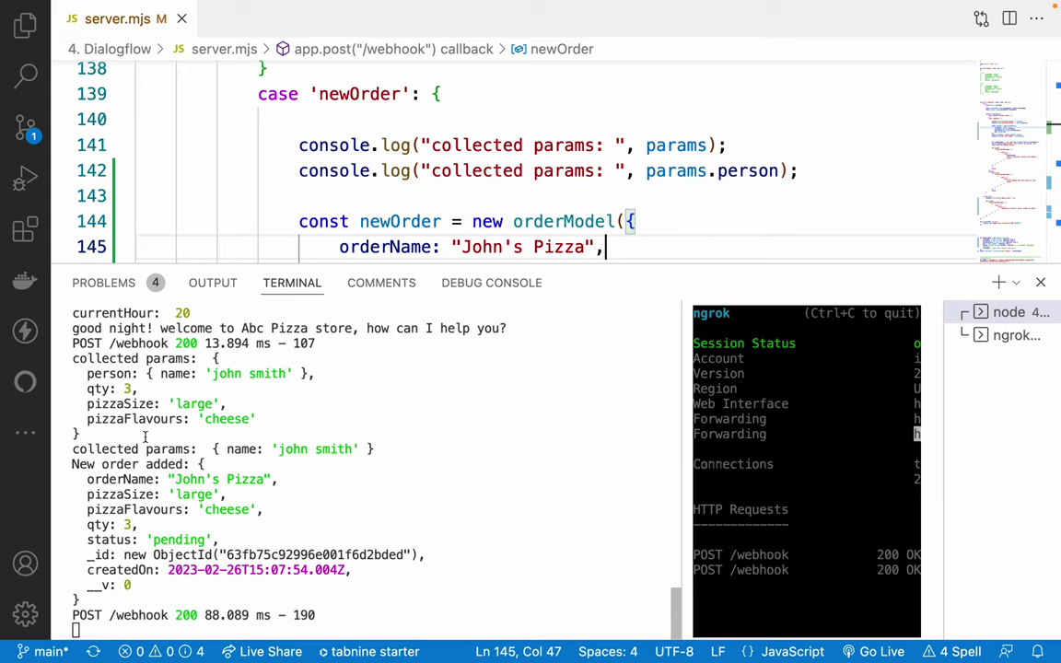
drag(72, 463, 180, 585)
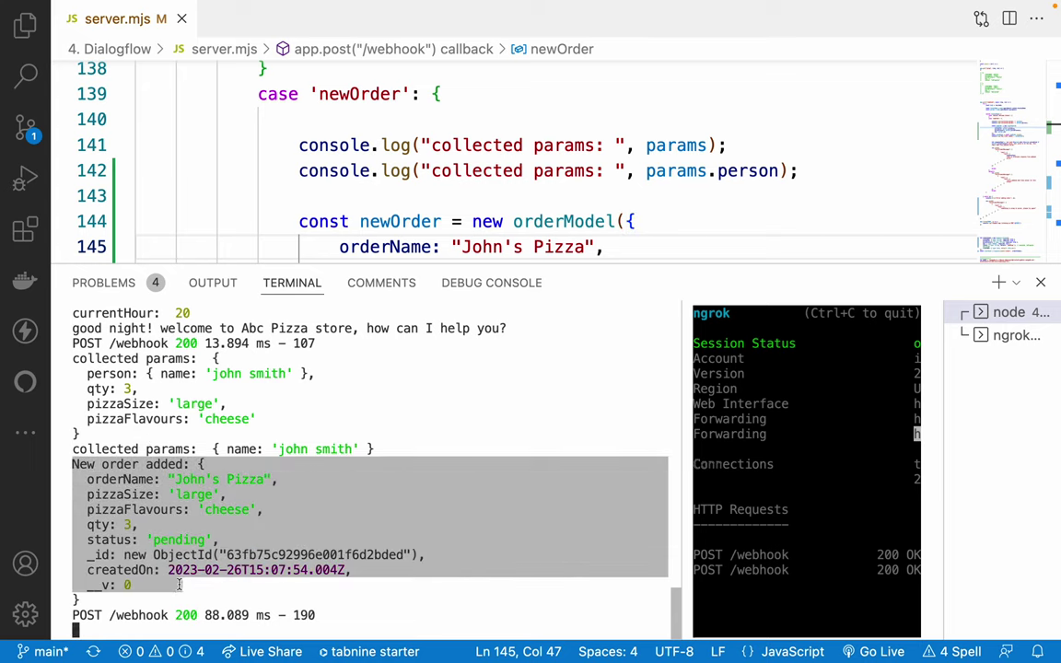
scroll(118, 369, up, 1)
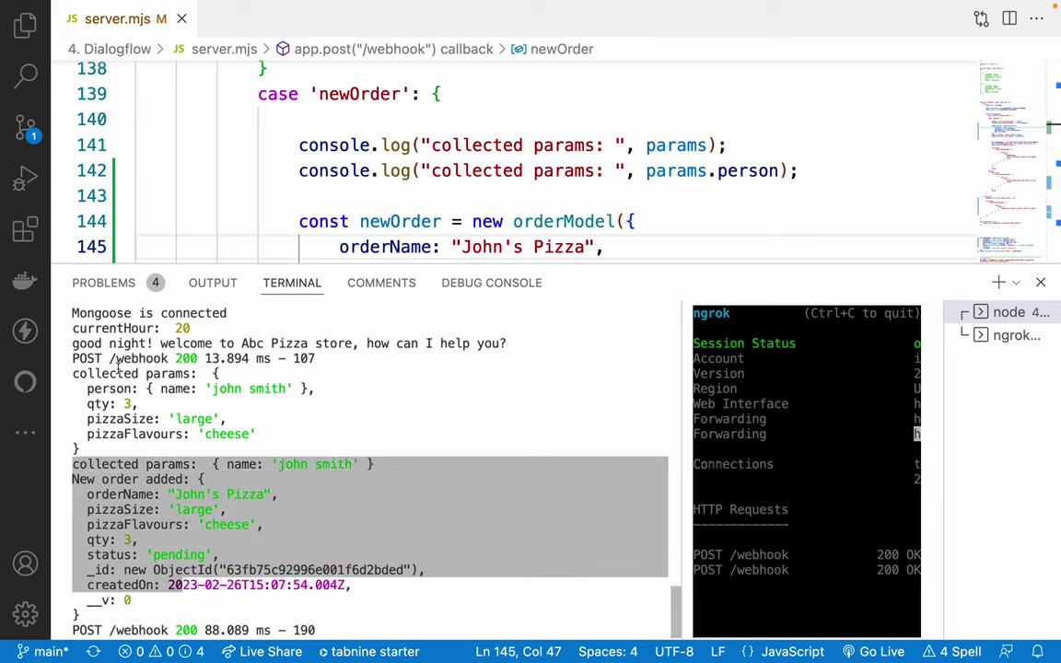
scroll(118, 369, up, 3)
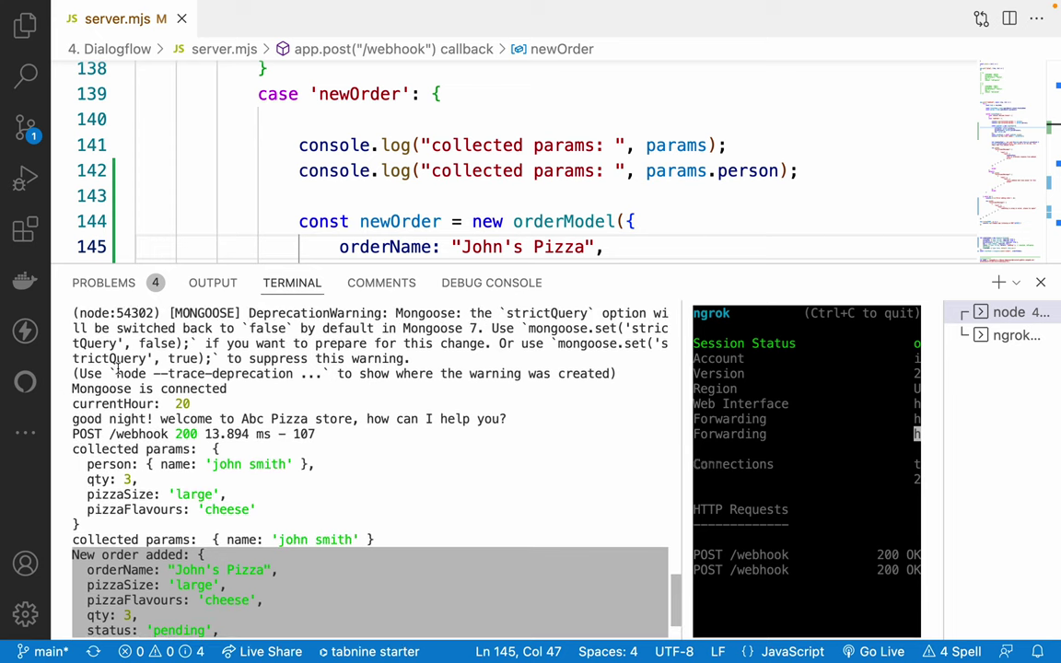
click(74, 450)
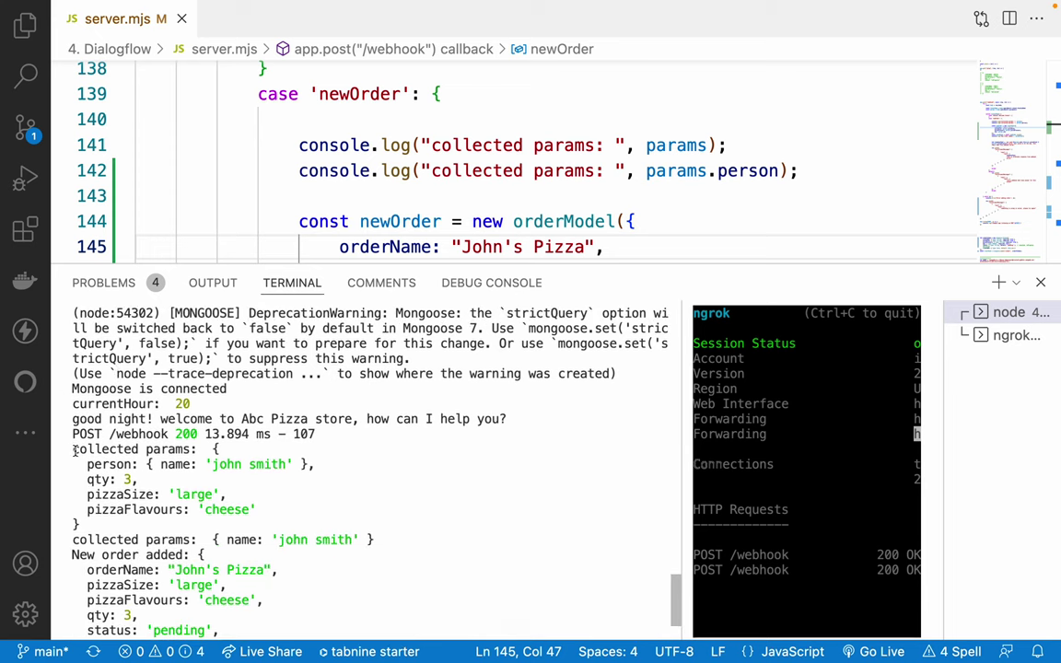
drag(73, 450, 268, 509)
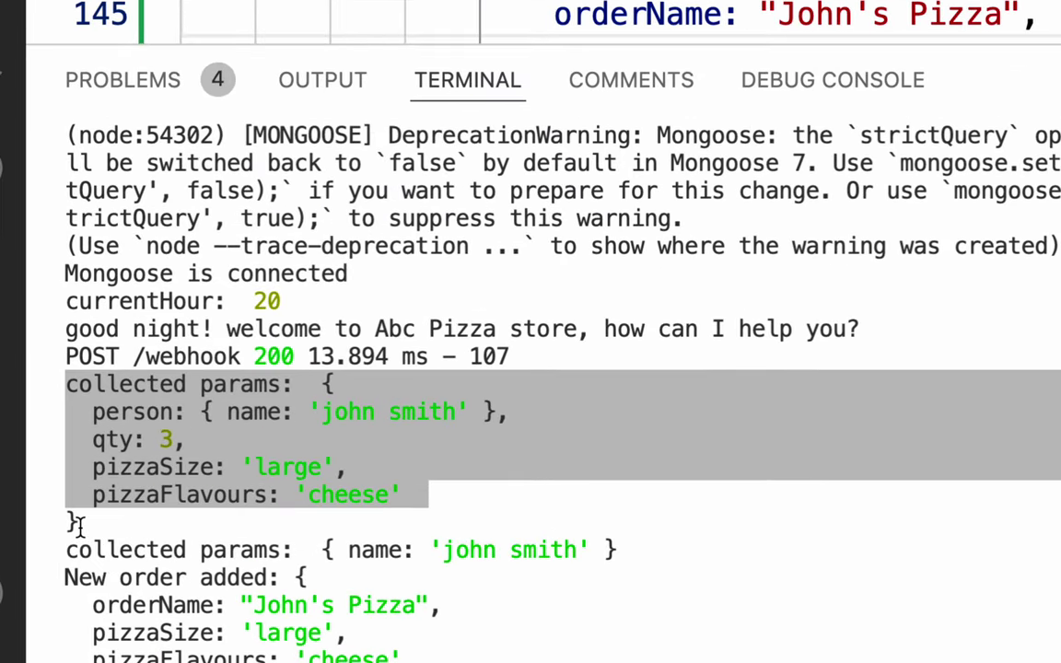
drag(78, 526, 77, 525)
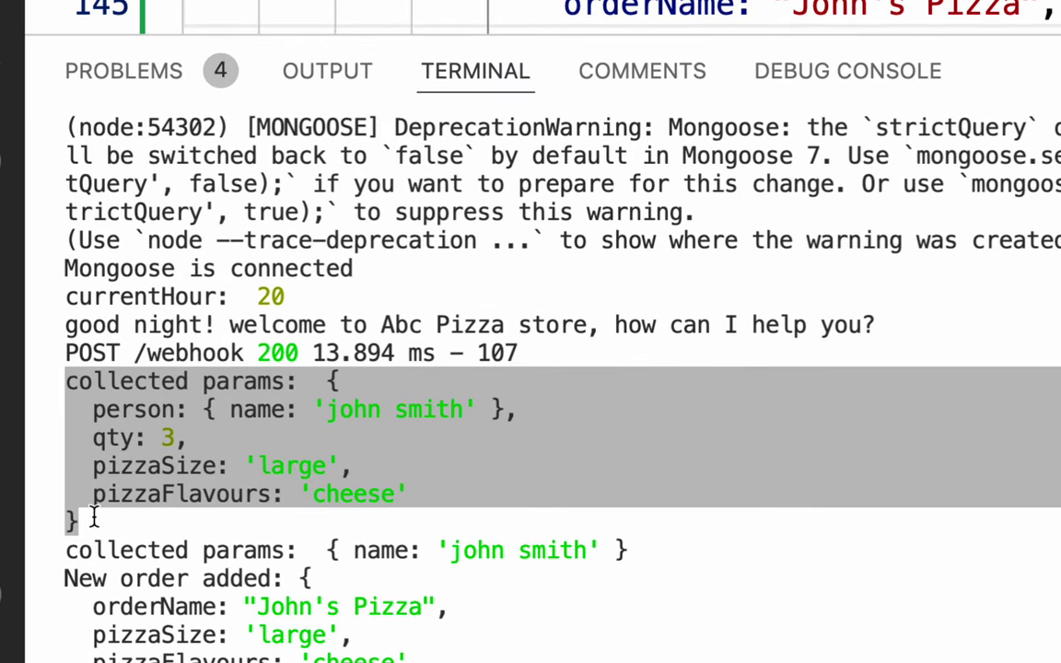
drag(67, 550, 721, 549)
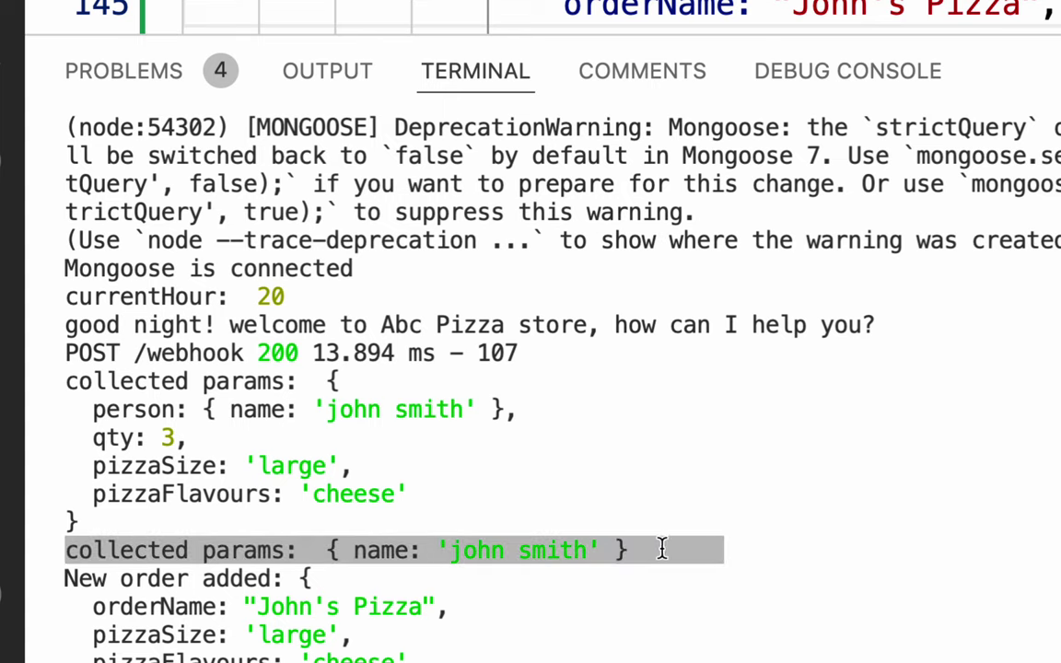
double_click(383, 551)
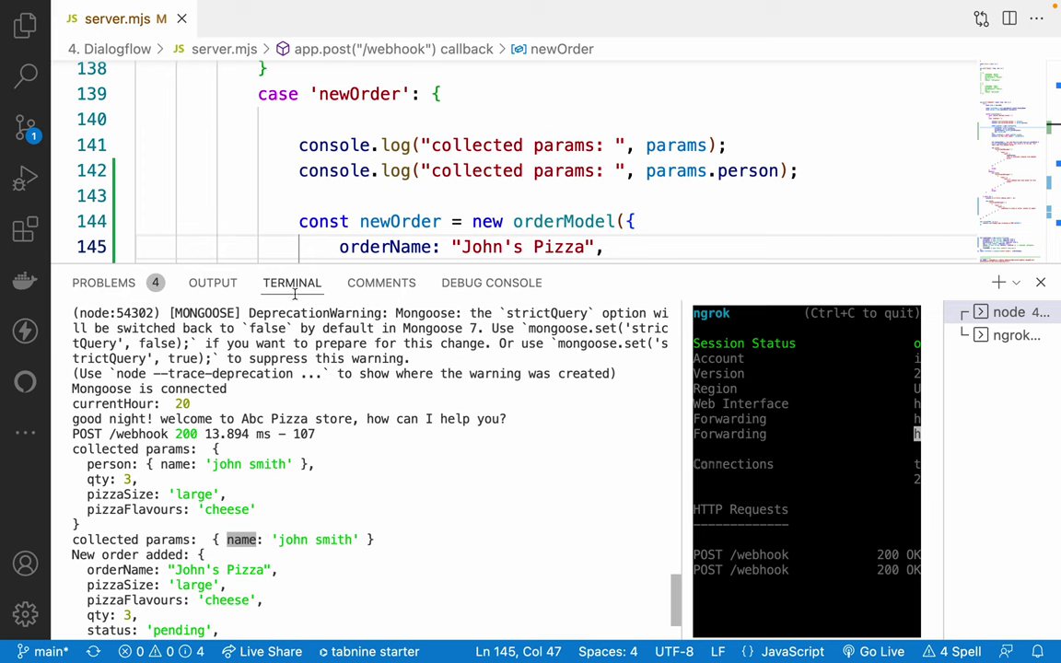
Shrink the terminal, replace the hard-coded orderName value in the newOrder case with params.person.name, and save server.mjs.
drag(386, 262, 386, 557)
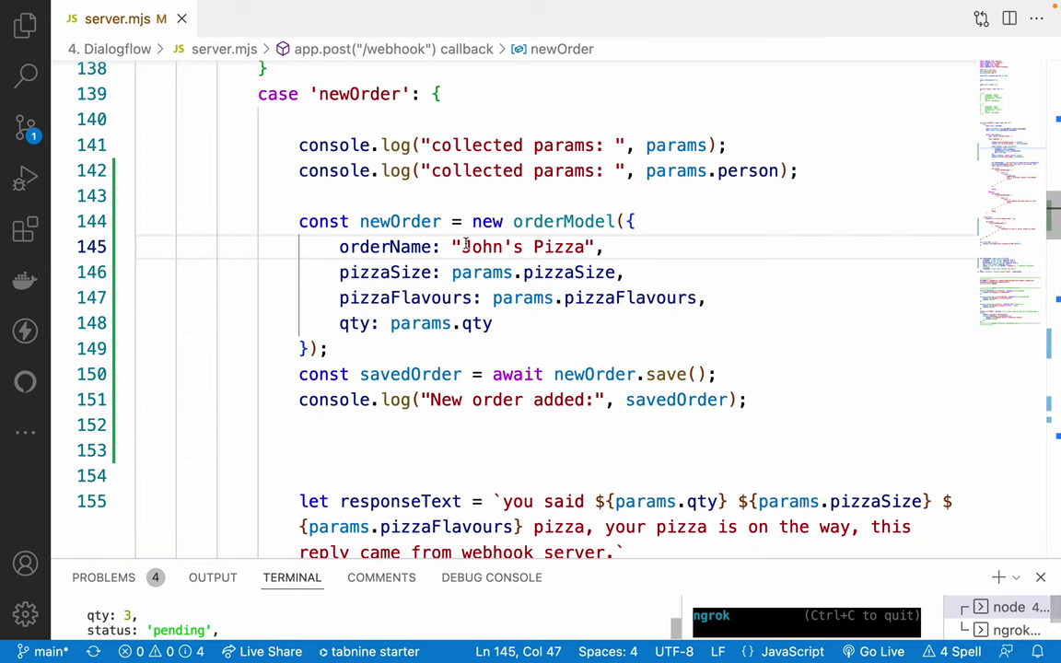
drag(452, 247, 594, 247)
key(BackSpace)
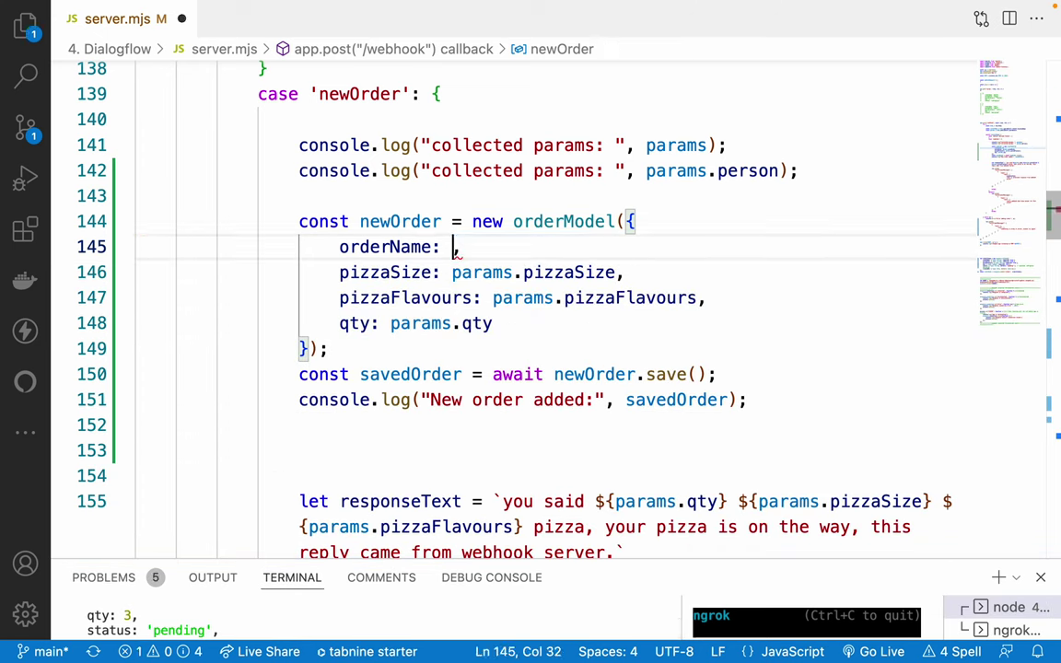
text(pa)
key(Return)
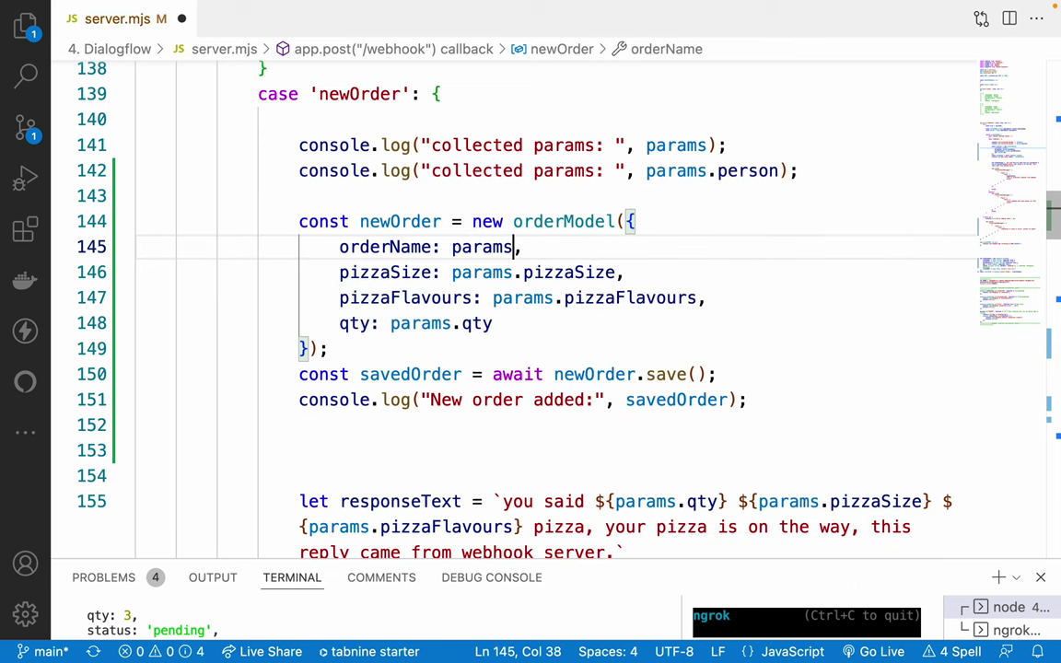
text(.per)
key(Return)
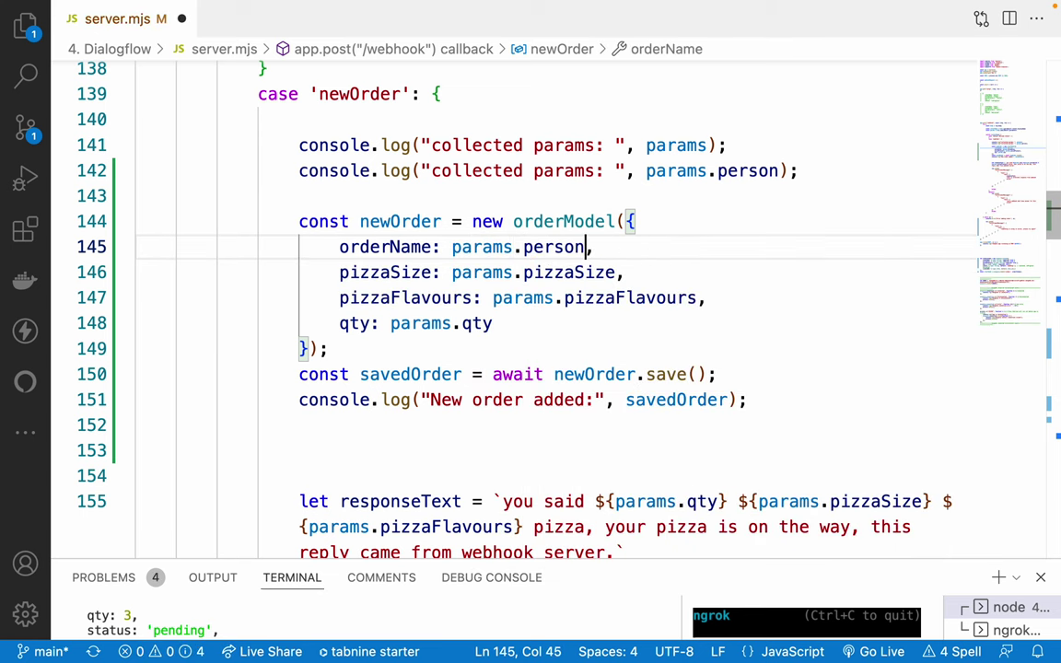
text(.name)
key(ctrl+s)
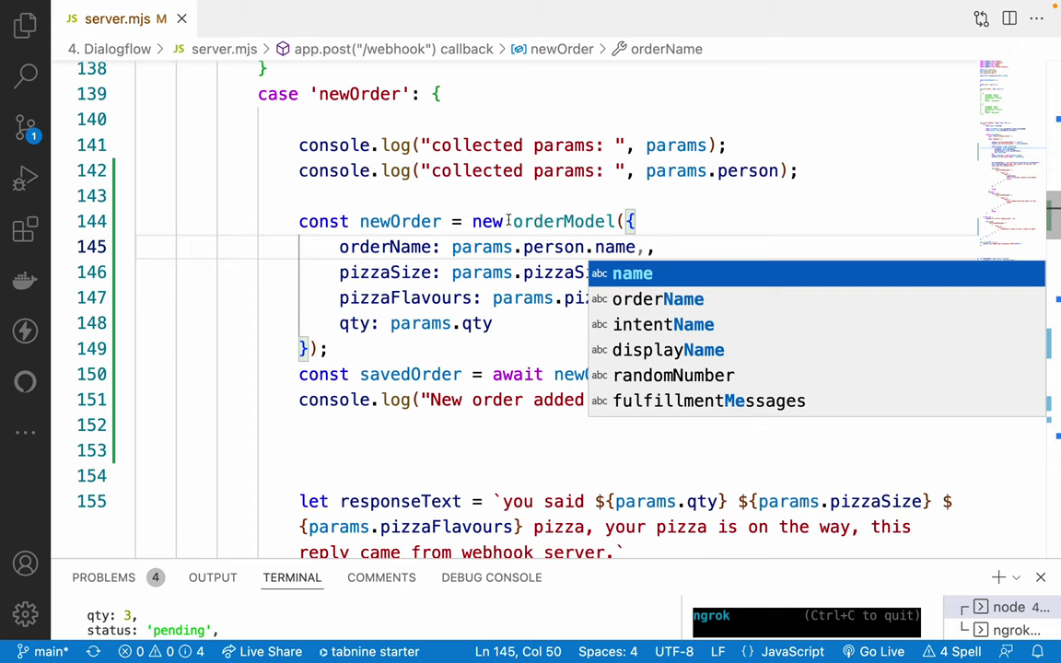
Dismiss the code suggestions and review the orderModel object built in the newOrder case, from orderName through qty.
click(505, 221)
click(610, 247)
click(554, 221)
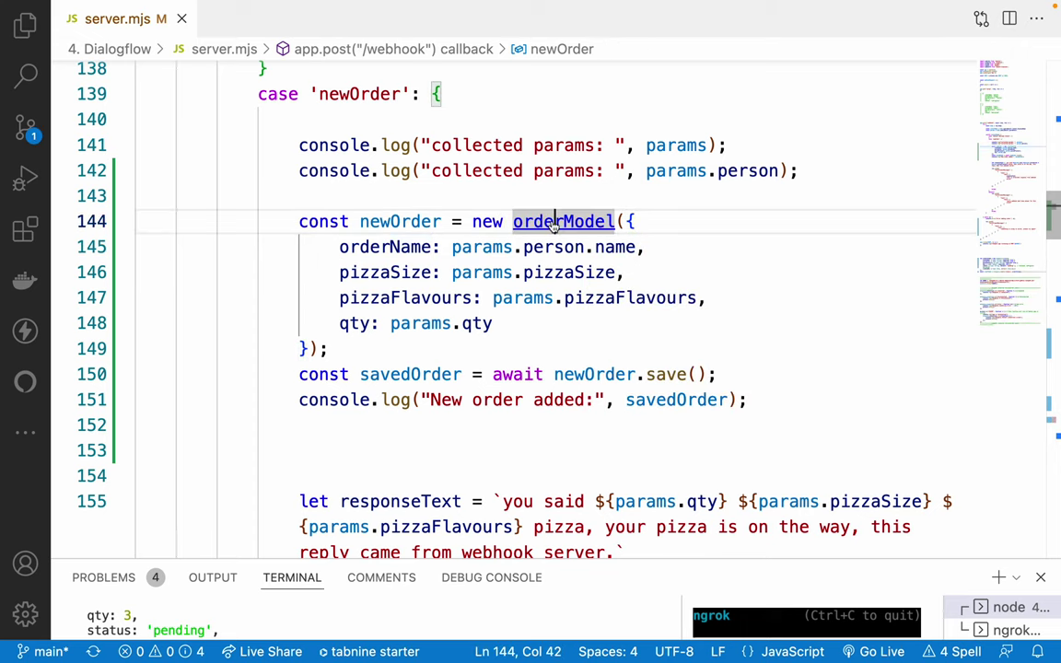
drag(427, 210, 687, 295)
click(698, 313)
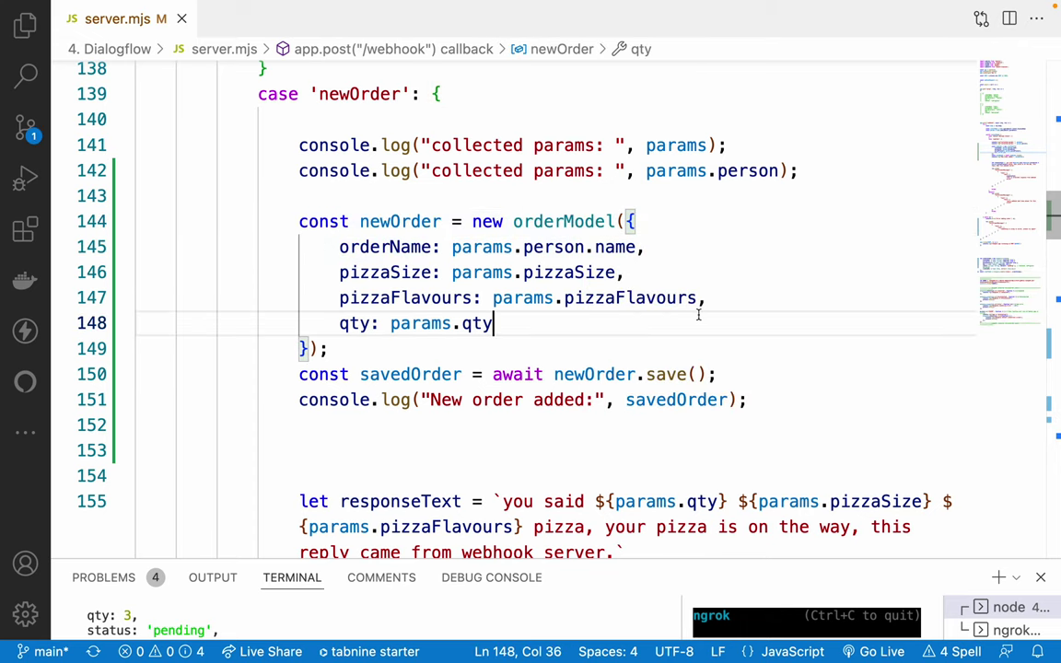
scroll(389, 334, down, 2)
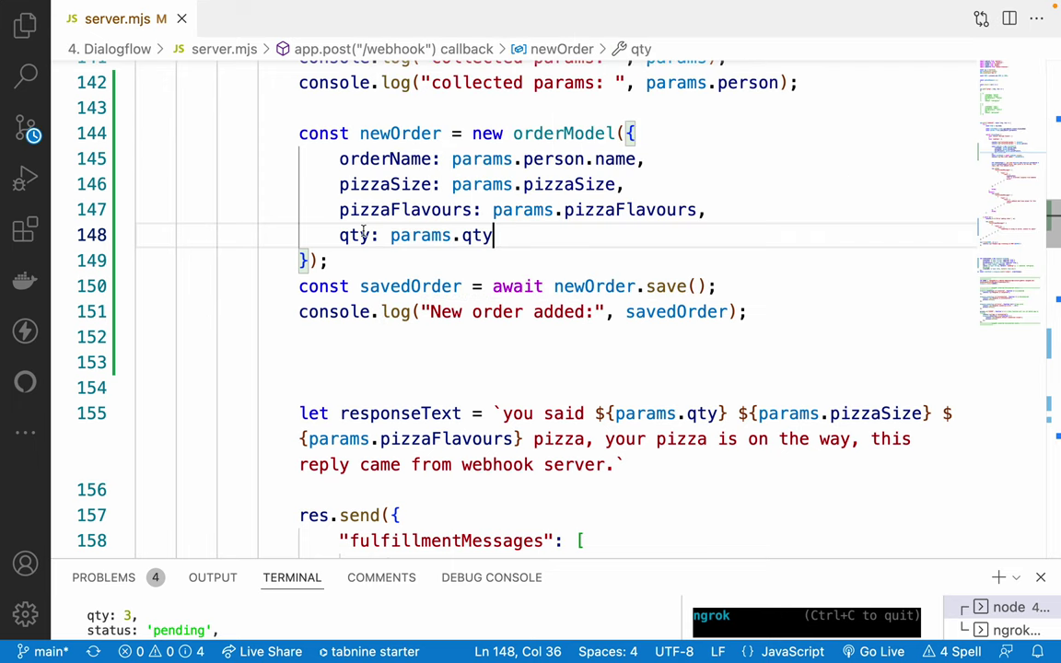
drag(299, 133, 413, 235)
click(415, 243)
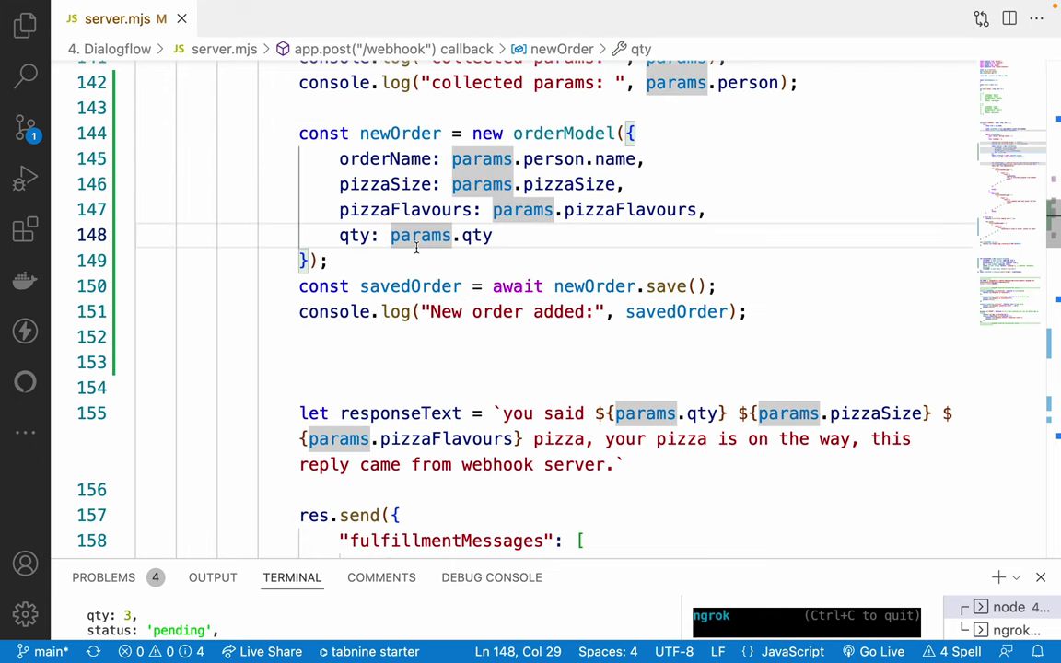
drag(291, 136, 385, 270)
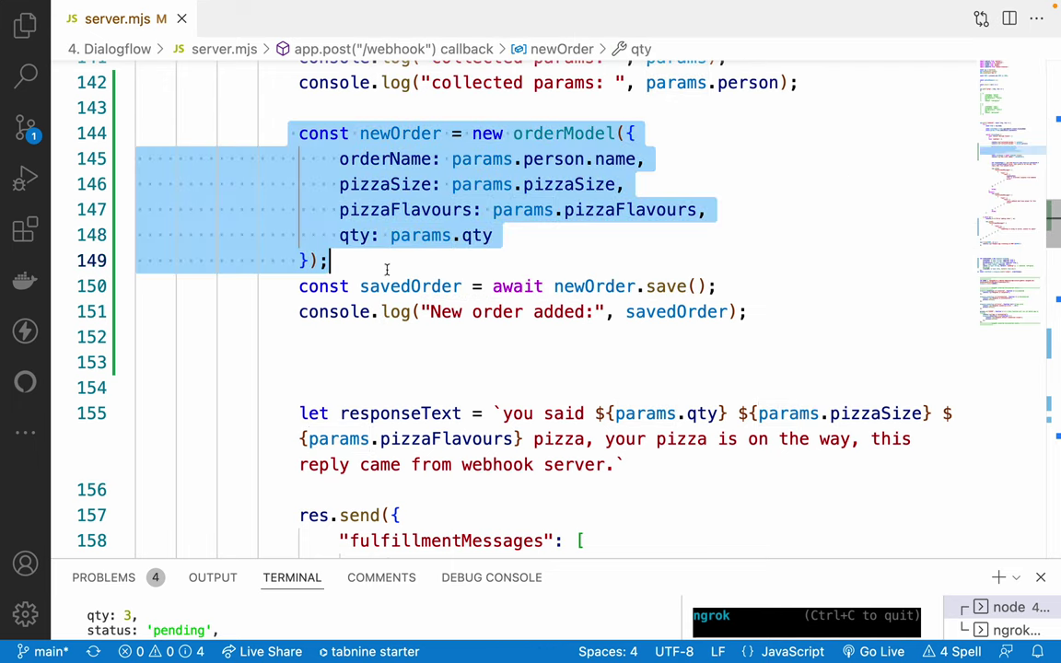
click(392, 285)
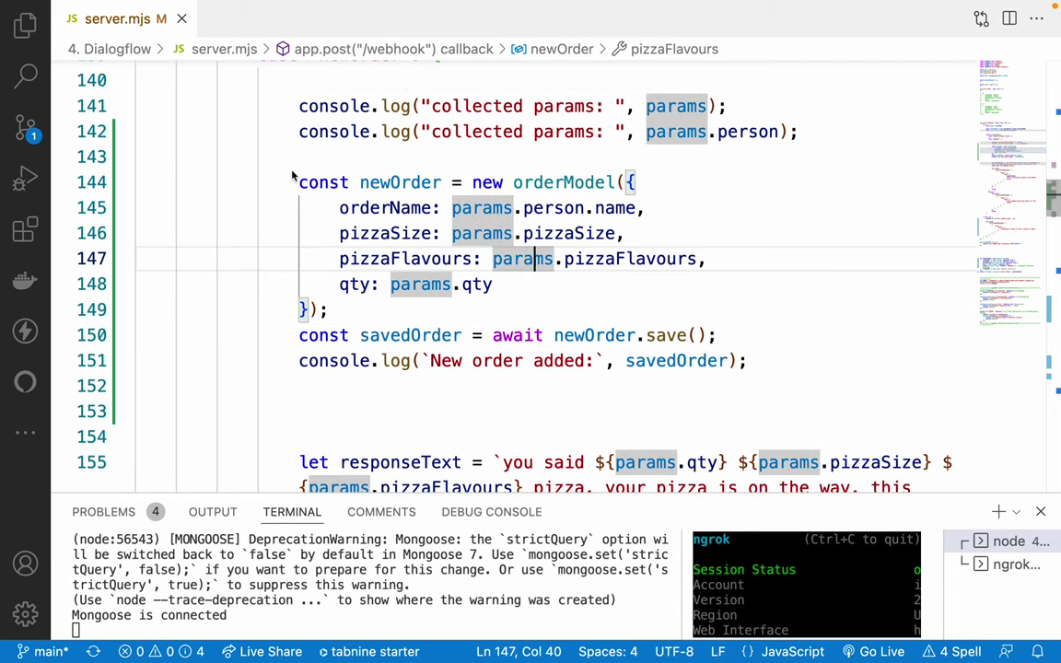
drag(261, 152, 385, 295)
click(402, 308)
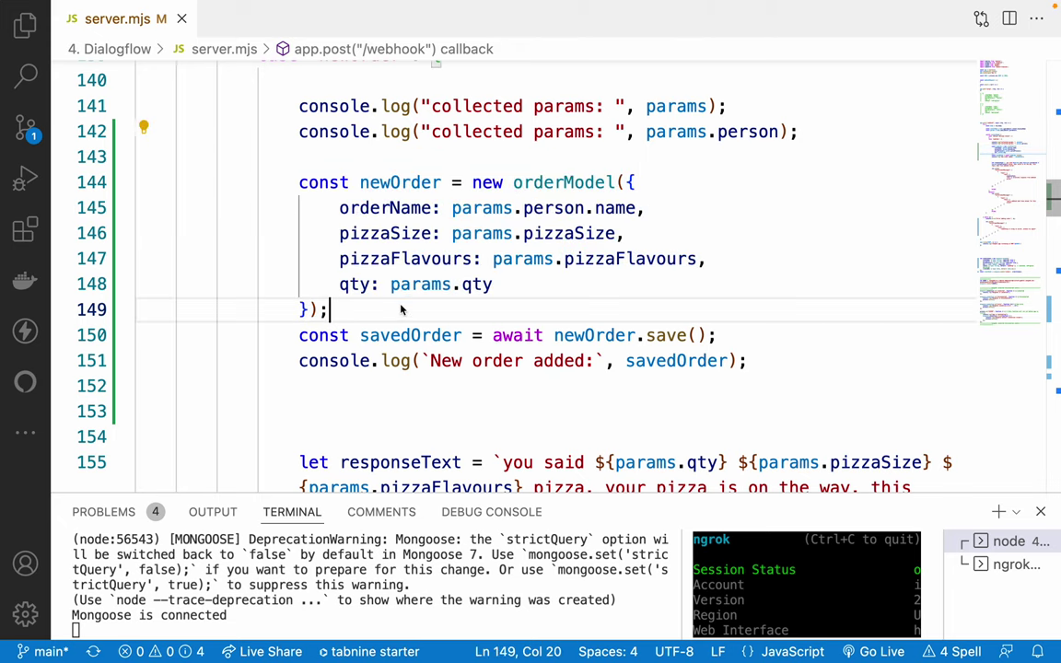
drag(299, 184, 360, 286)
click(369, 311)
Copy the MongoDB connection string assigned to dbURI near the end of server.mjs.
scroll(286, 385, down, 20)
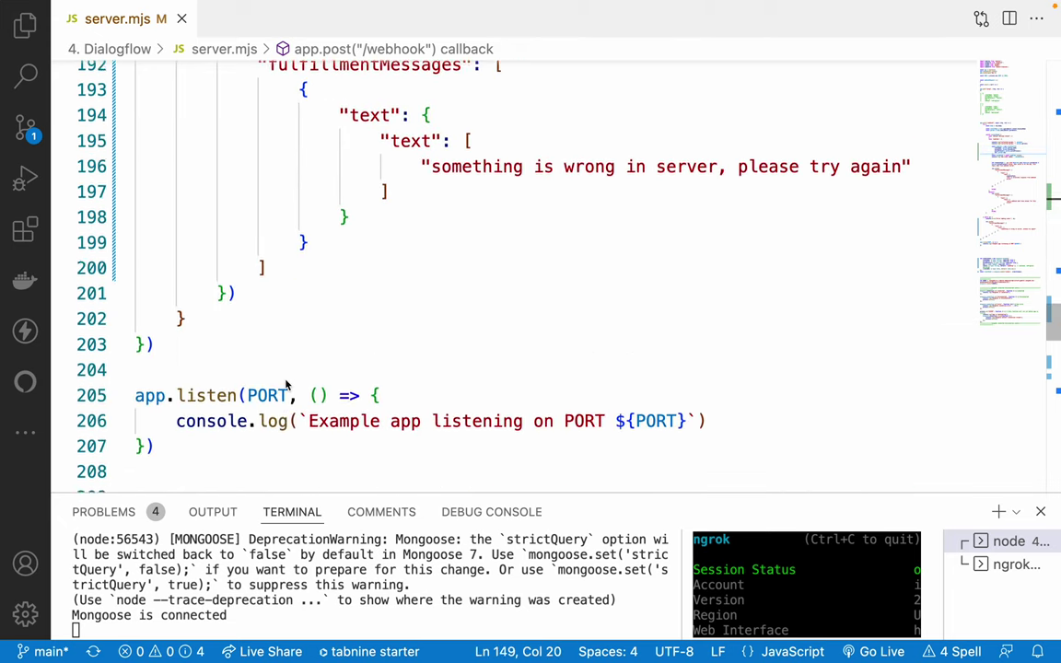
scroll(286, 385, down, 6)
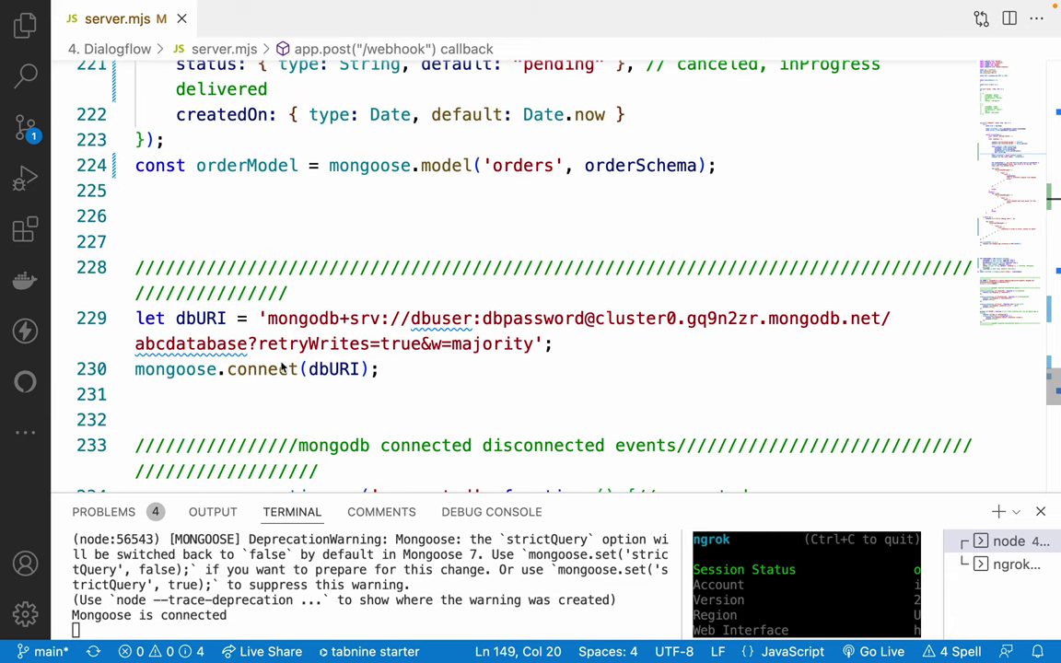
drag(267, 319, 532, 343)
key(super+c)
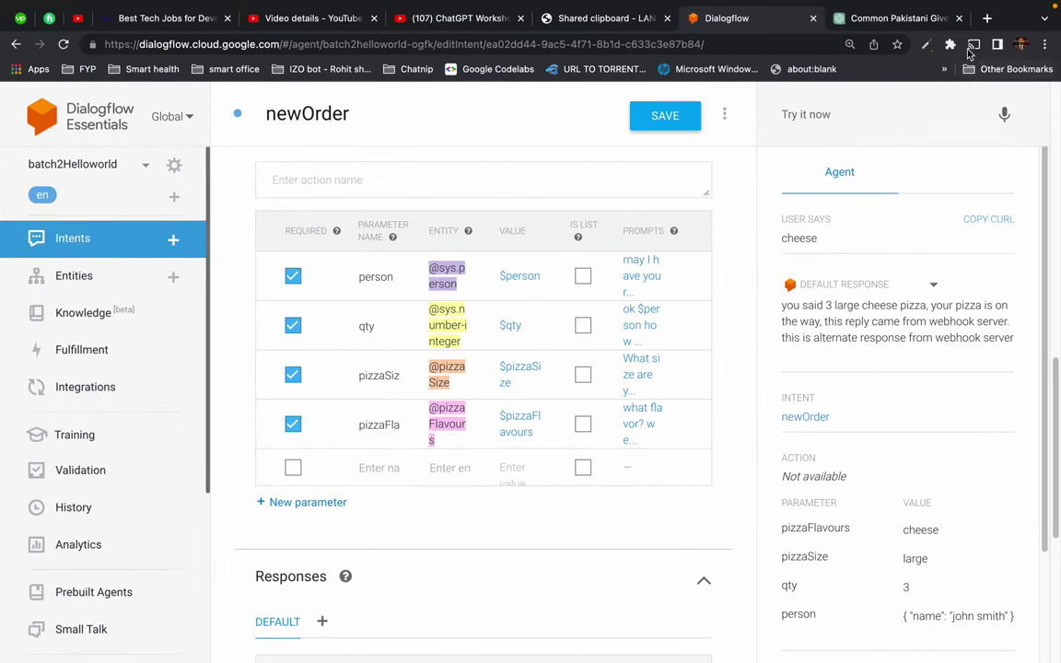
Switch to the Chrome window and cast the whole screen to Lab-1-A and Lab-1-B.
click(973, 44)
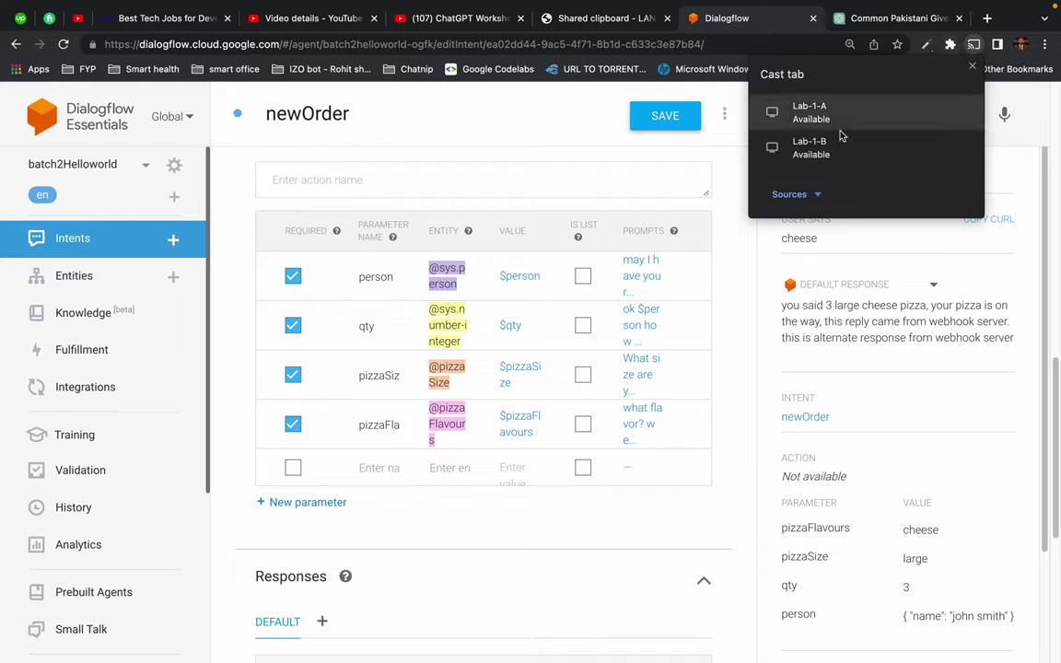
click(792, 194)
click(813, 236)
click(805, 112)
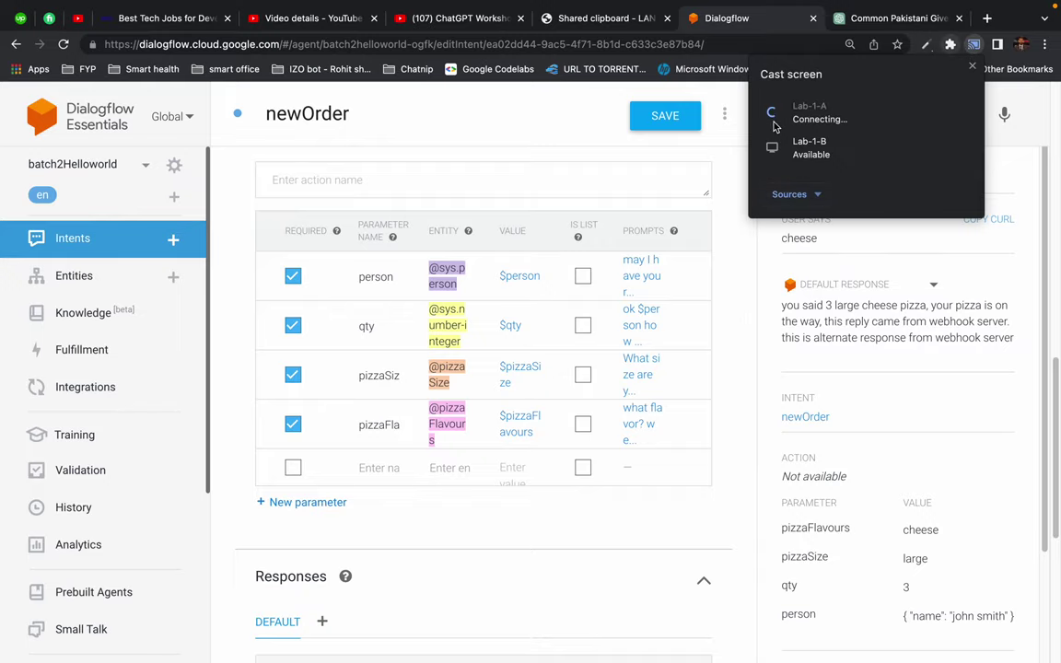
click(775, 145)
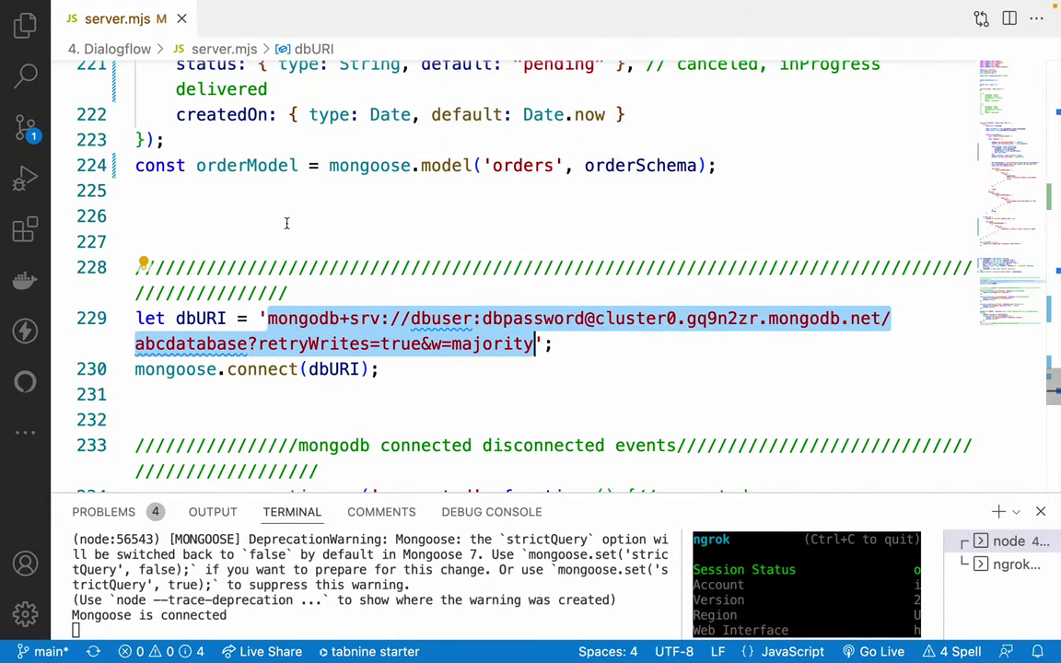
Find MongoDB Compass with the system-wide search and launch it.
scroll(221, 231, up, 10)
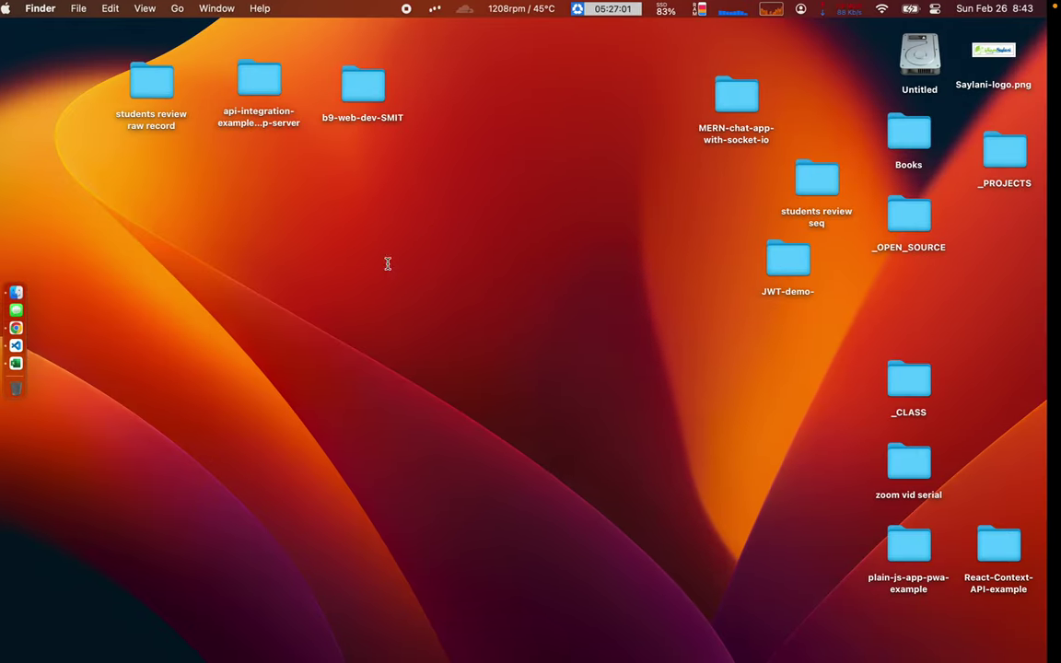
key(super+space)
text(compa)
key(Return)
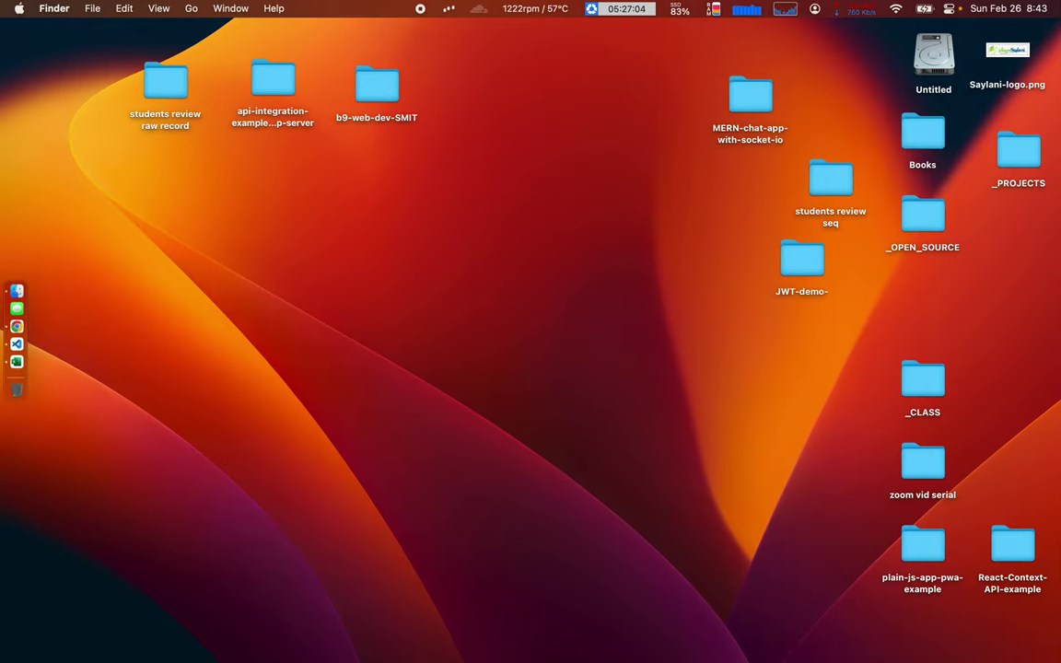
Quit Microsoft Excel from the app switcher while MongoDB Compass starts.
key(super+Tab)
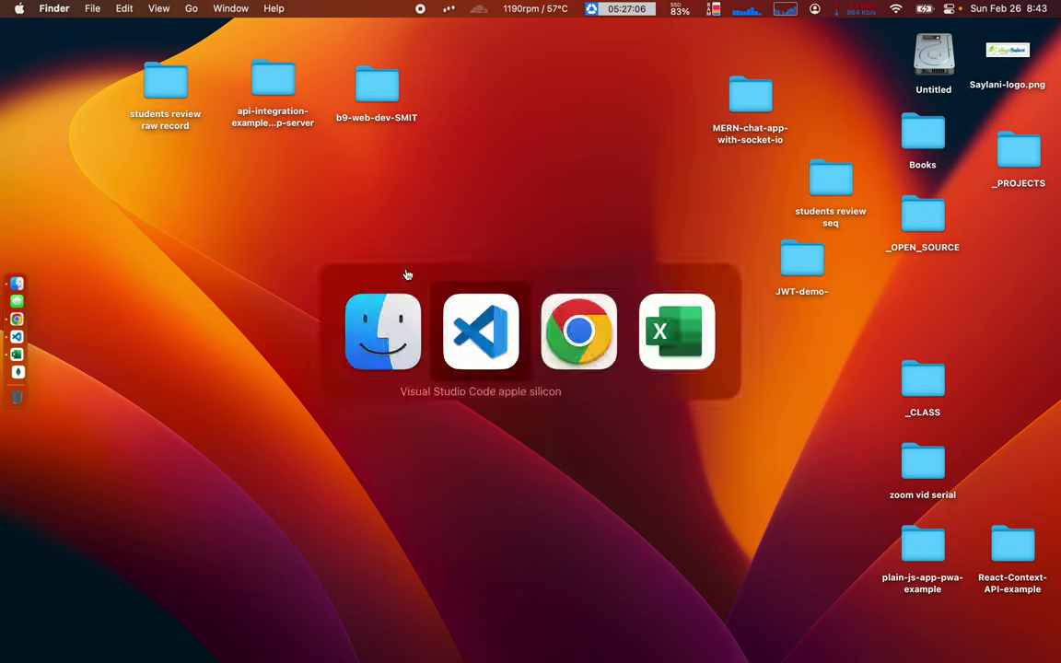
key(super+Tab)
key(super+Tab)
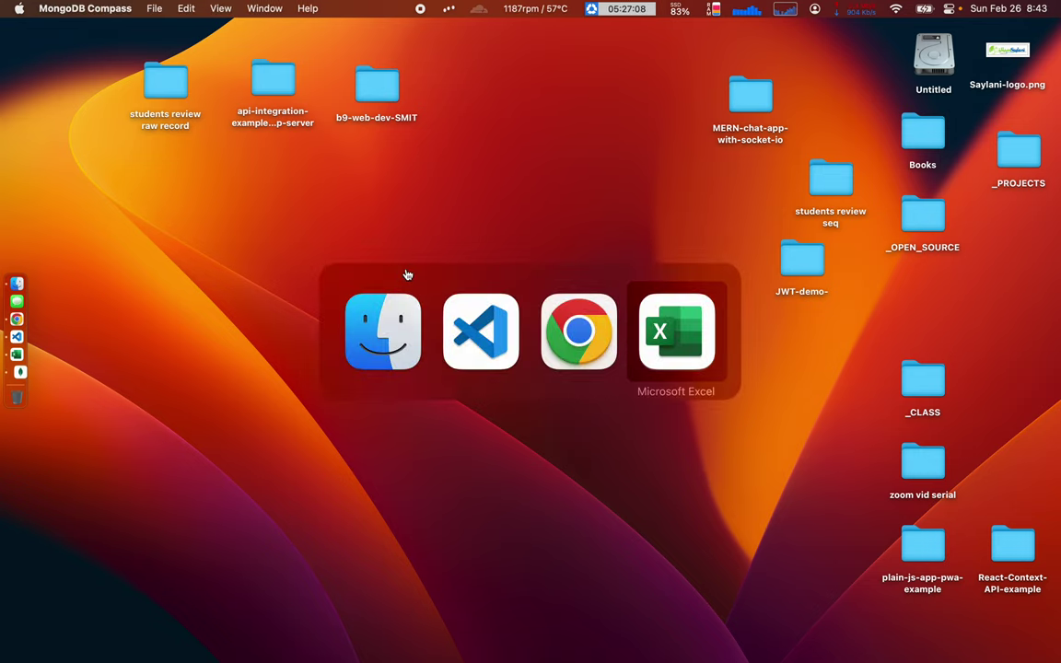
key(super+q)
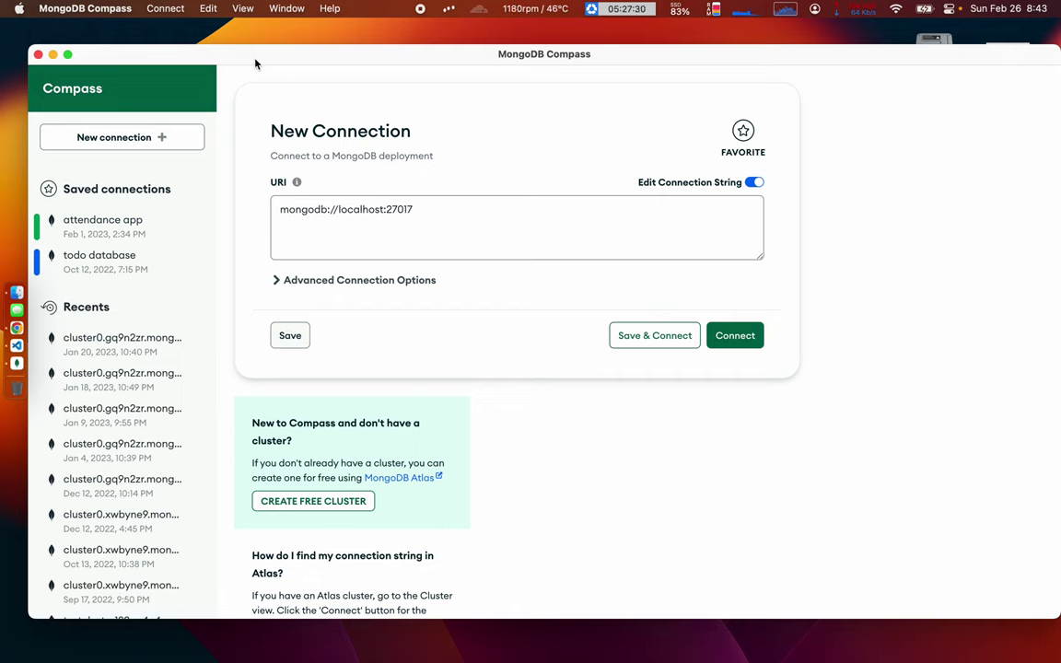
Replace the New Connection URI with the copied connection string containing the database password, and connect to the cluster.
click(332, 215)
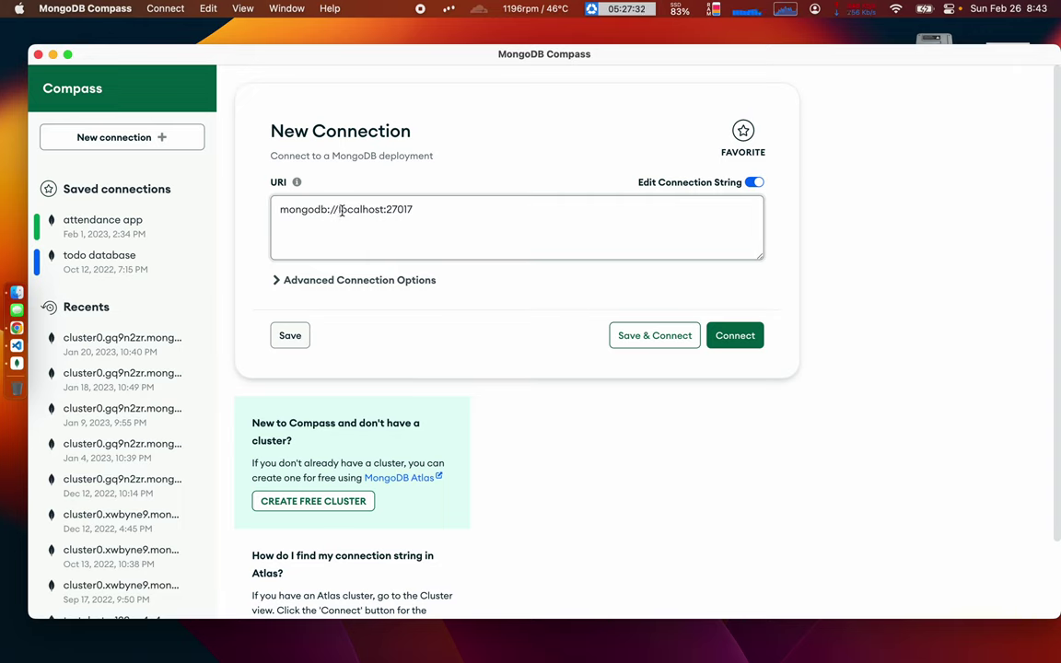
click(421, 208)
key(BackSpace)
key(BackSpace)
key(BackSpace)
key(BackSpace)
key(BackSpace)
key(BackSpace)
key(BackSpace)
key(BackSpace)
key(BackSpace)
key(BackSpace)
key(BackSpace)
key(BackSpace)
key(BackSpace)
key(BackSpace)
key(BackSpace)
key(BackSpace)
key(BackSpace)
key(BackSpace)
key(BackSpace)
key(BackSpace)
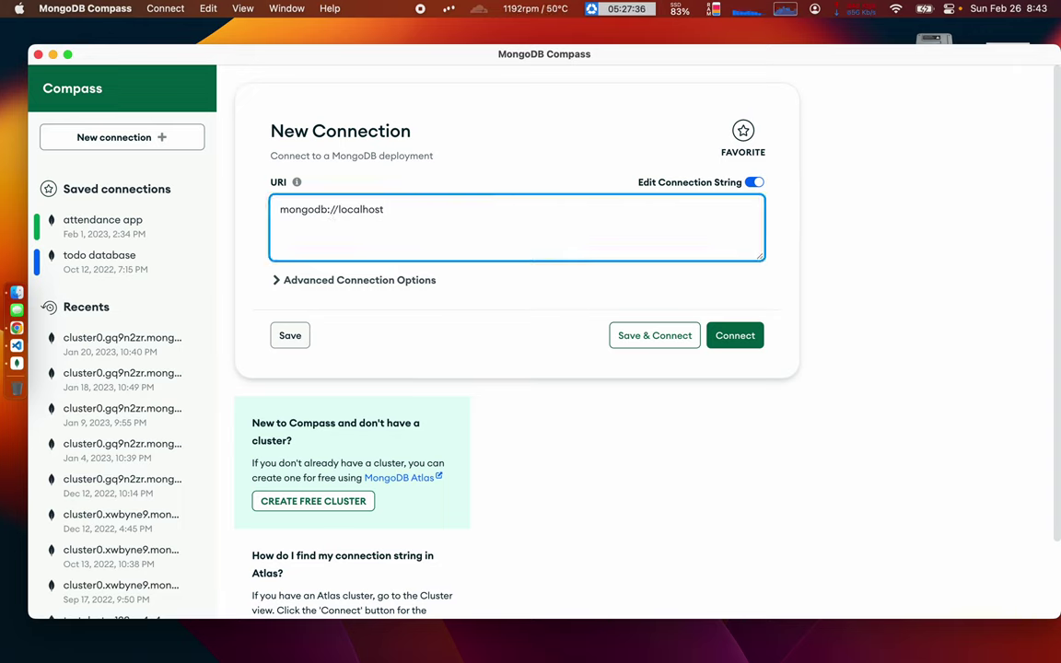
key(BackSpace)
key(BackSpace)
key(BackSpace)
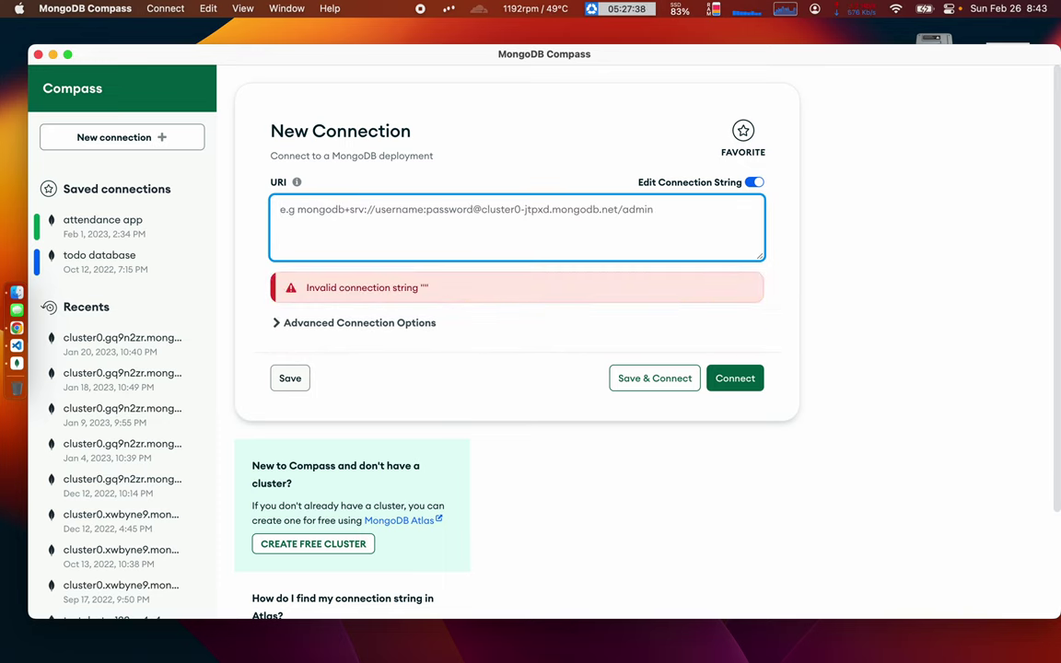
key(super+v)
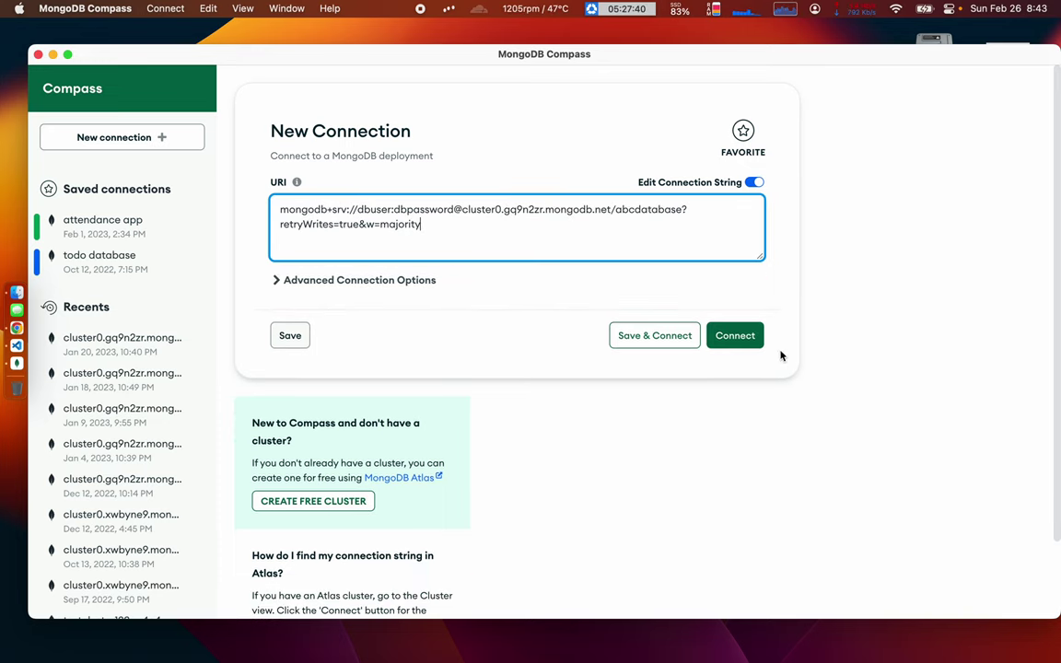
click(747, 338)
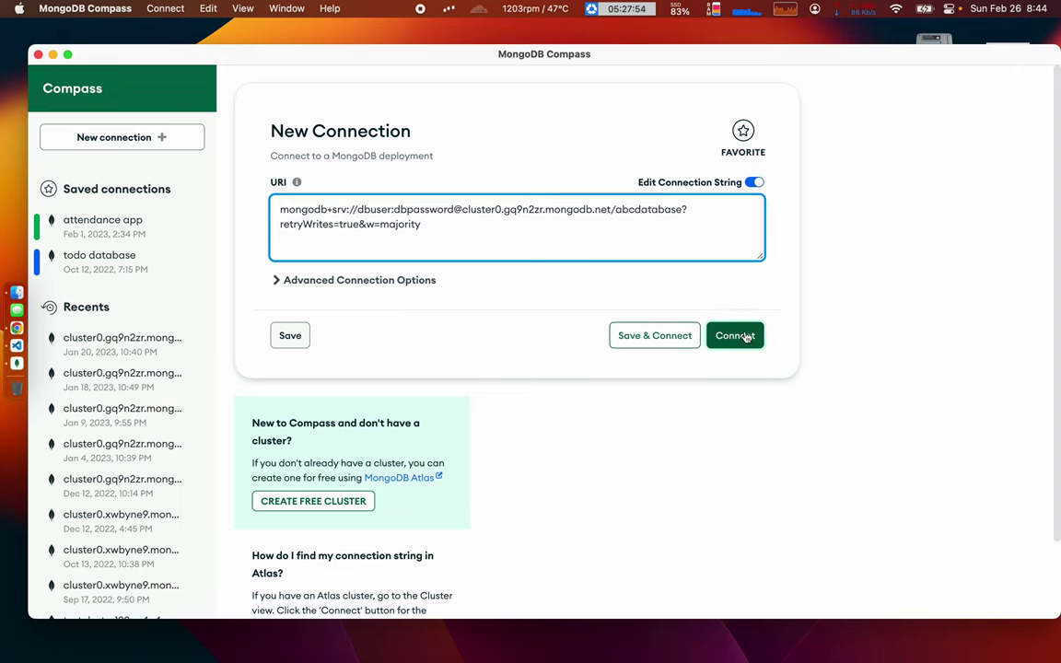
click(624, 335)
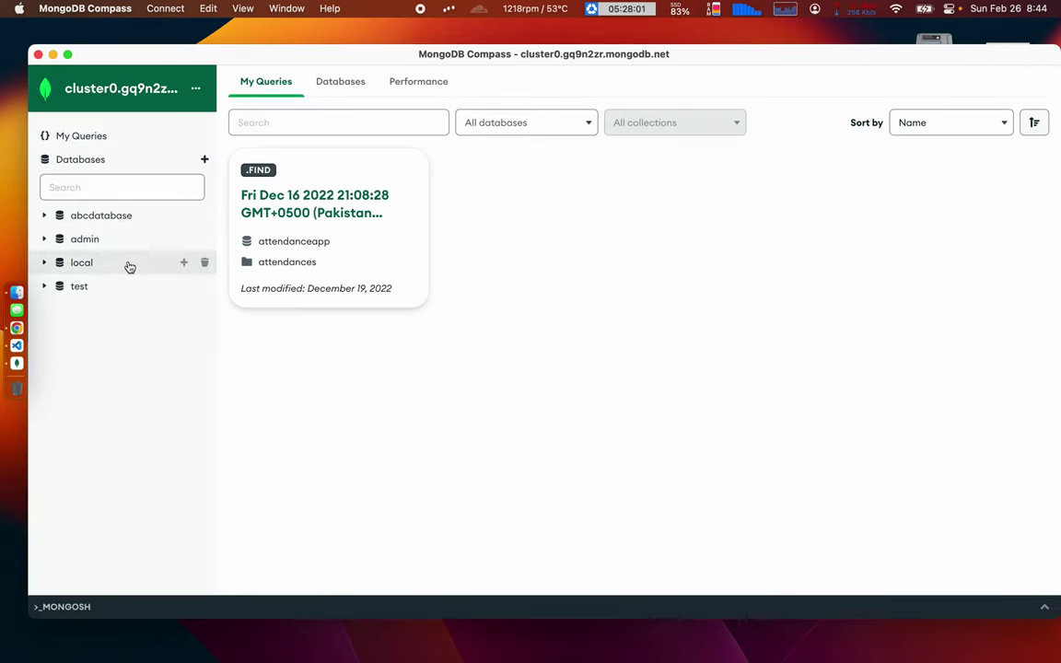
Expand abcdatabase, open its orders collection and examine the stored order document, especially the orderName field.
click(44, 216)
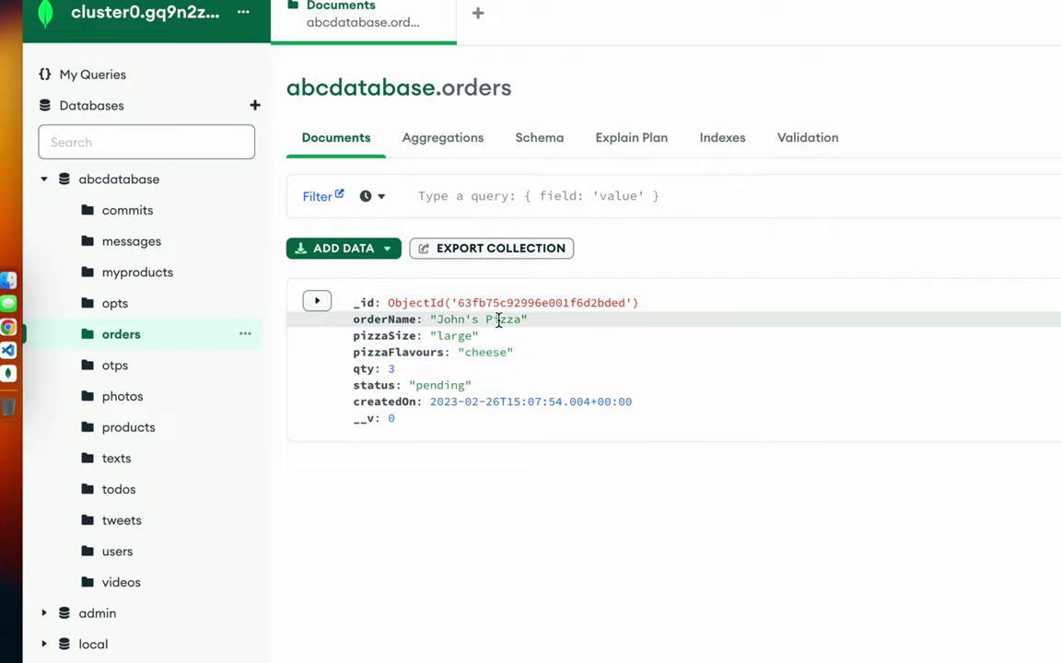
drag(402, 318, 561, 466)
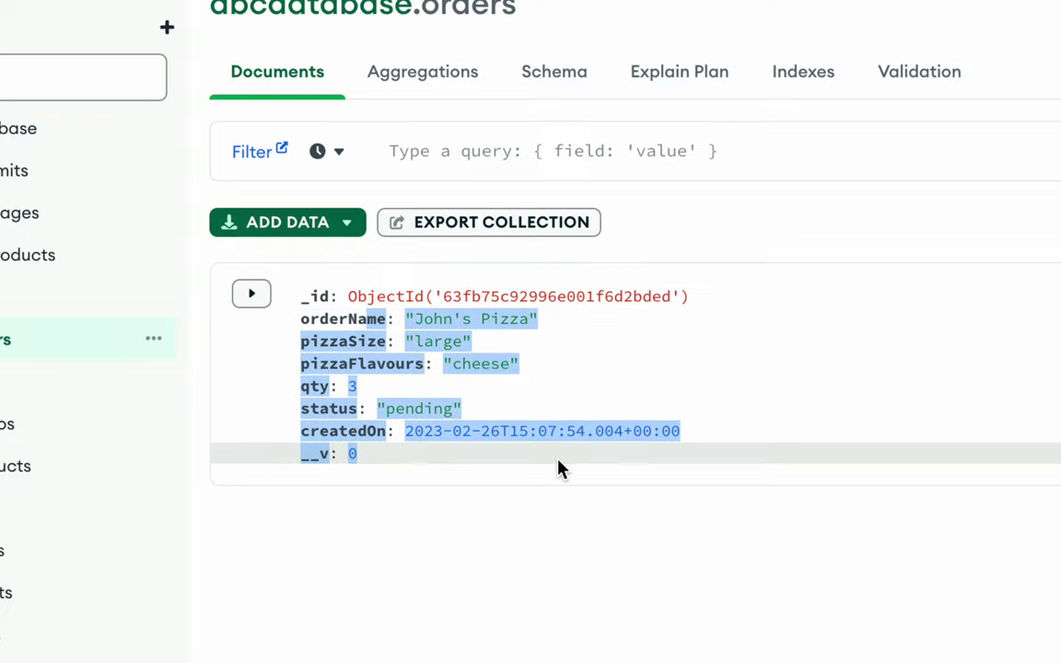
click(553, 419)
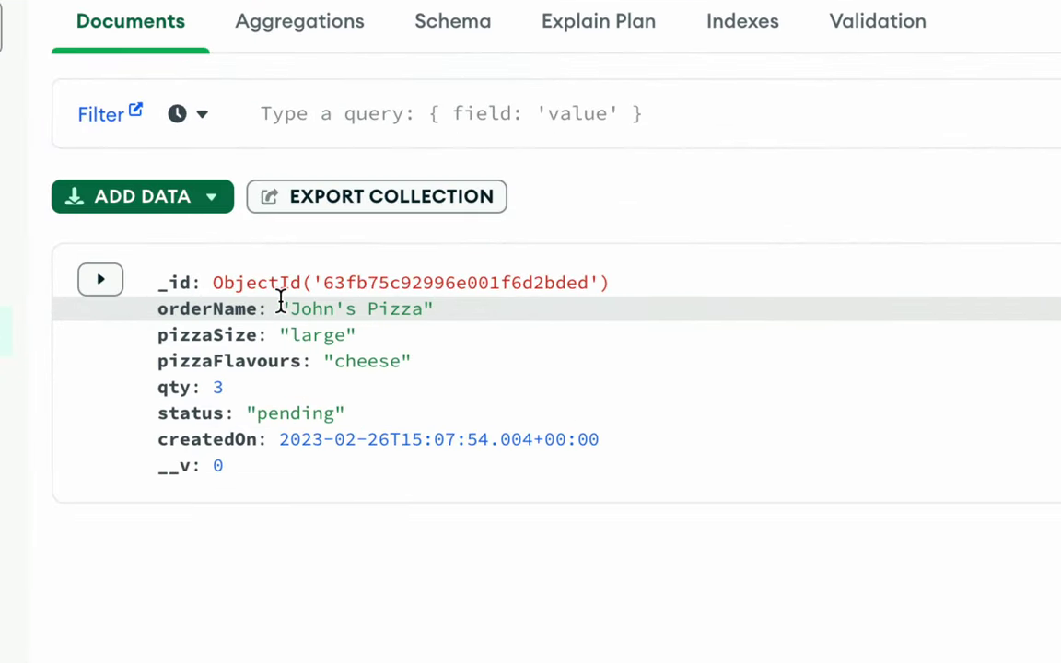
drag(337, 321, 415, 322)
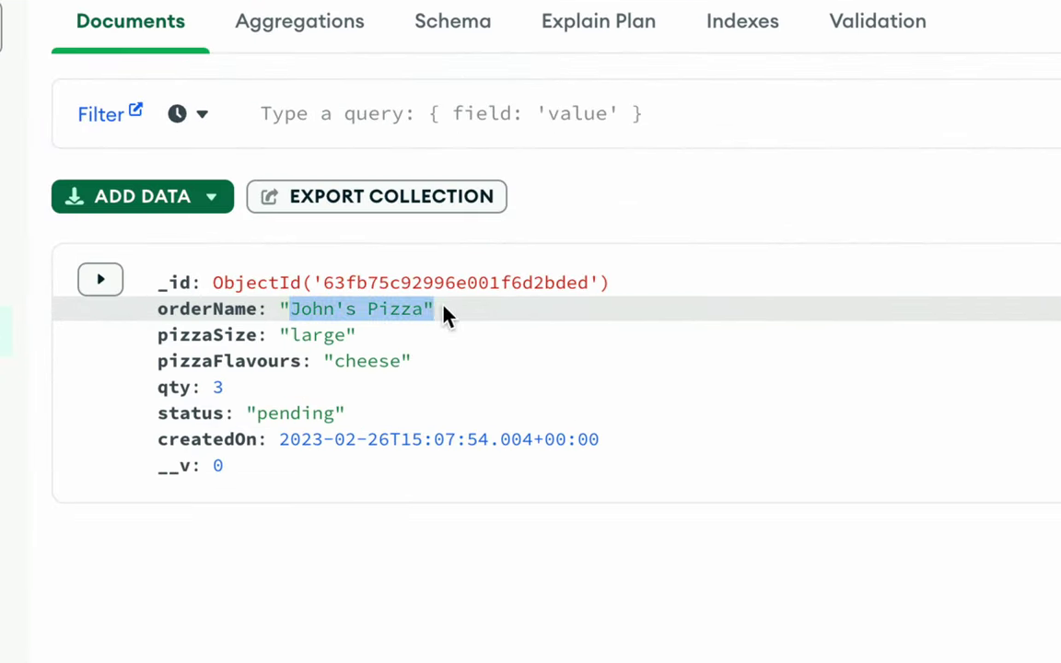
click(399, 347)
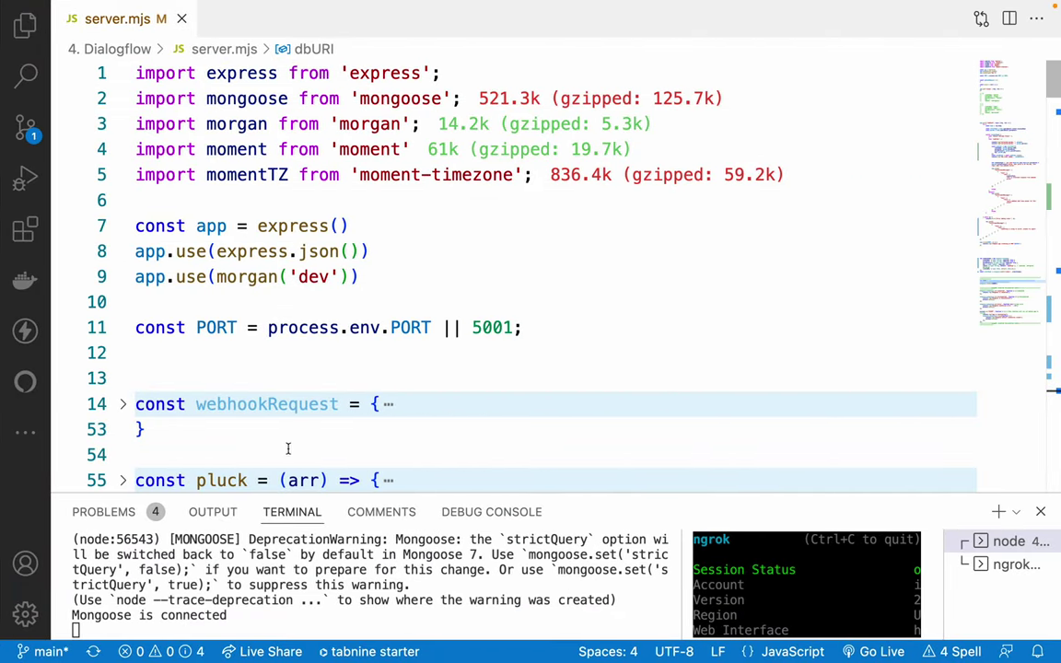
Switch to Visual Studio Code, enlarge the terminal and compare the logged collected params and person name with the added order.
drag(438, 496, 358, 310)
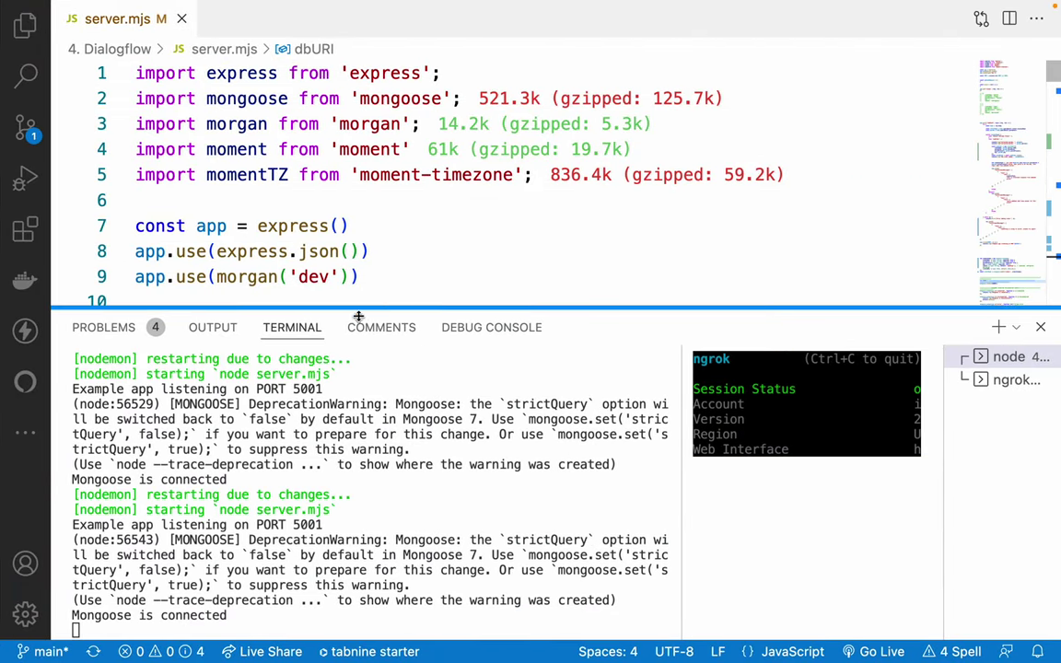
scroll(247, 447, up, 3)
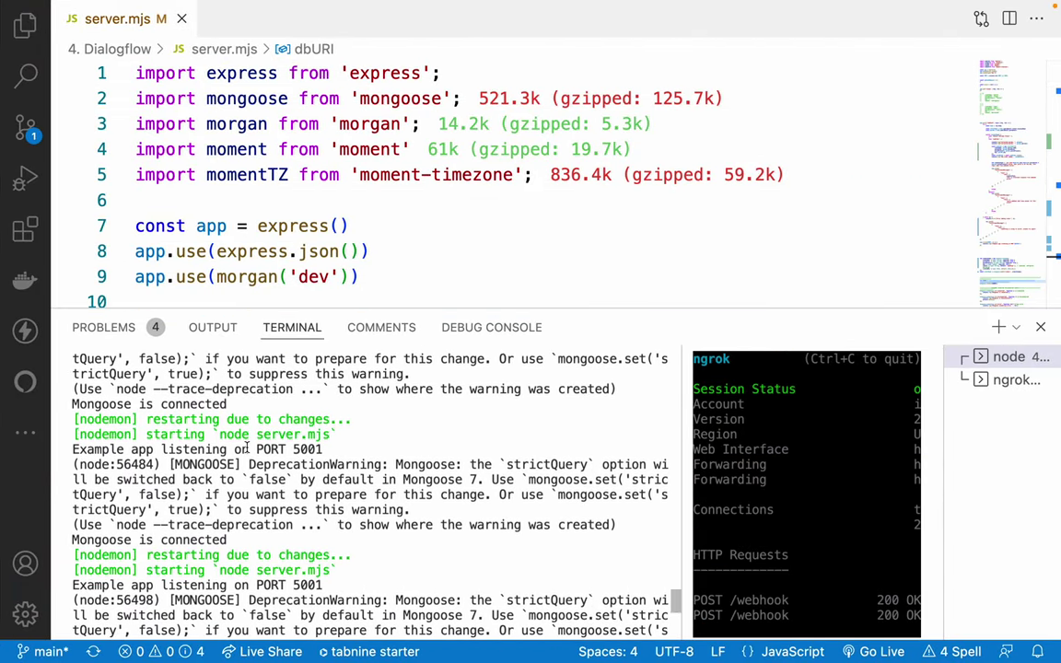
scroll(247, 447, down, 10)
scroll(247, 447, up, 10)
scroll(246, 447, up, 10)
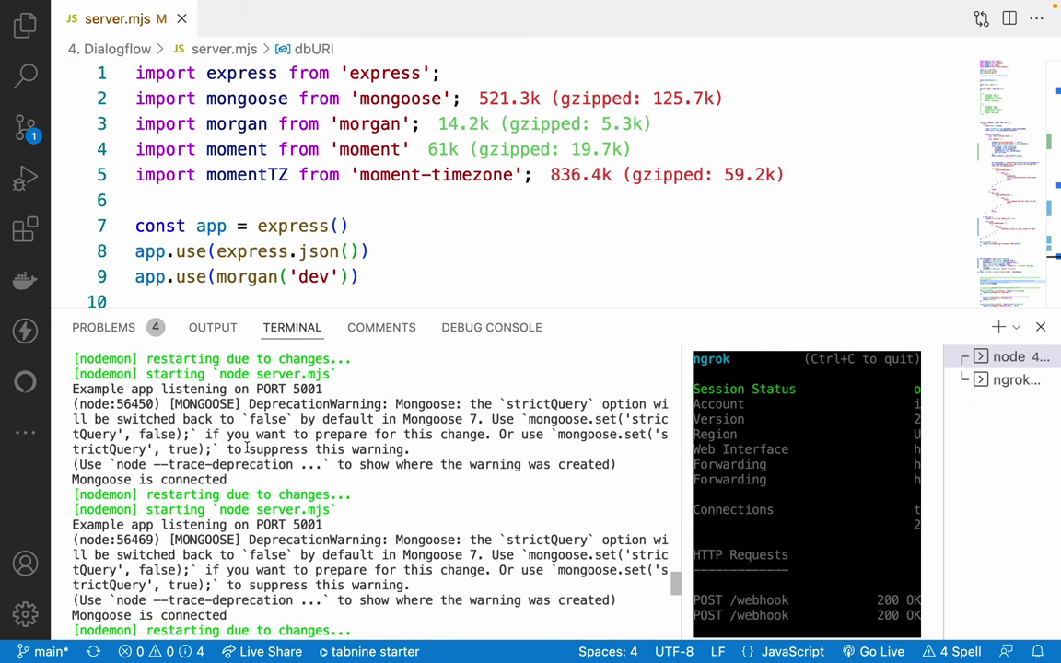
scroll(247, 447, up, 6)
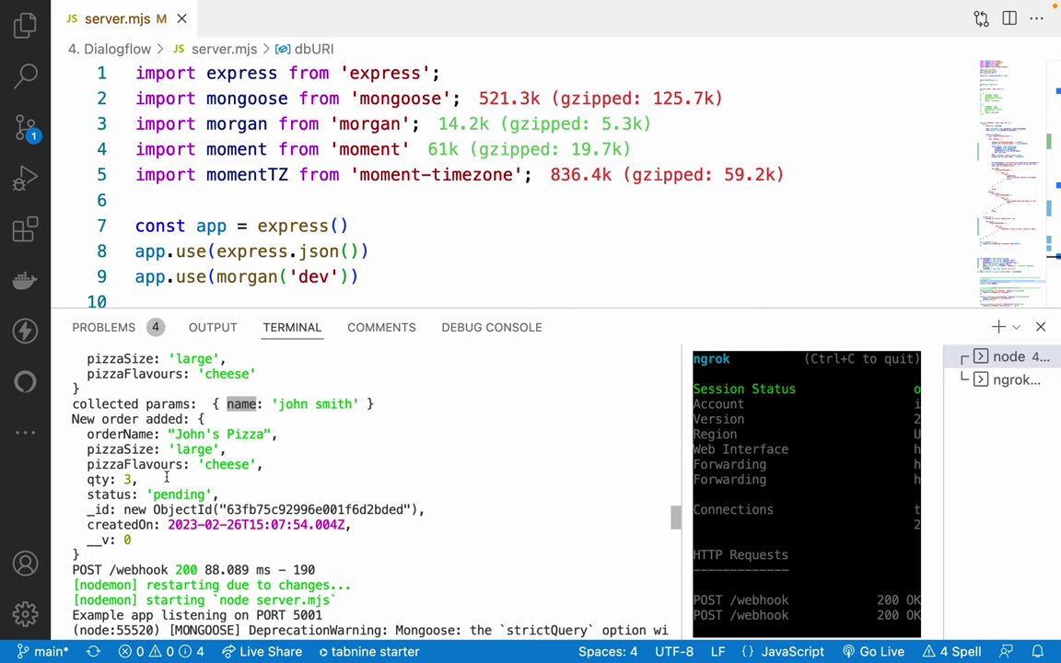
scroll(204, 476, up, 2)
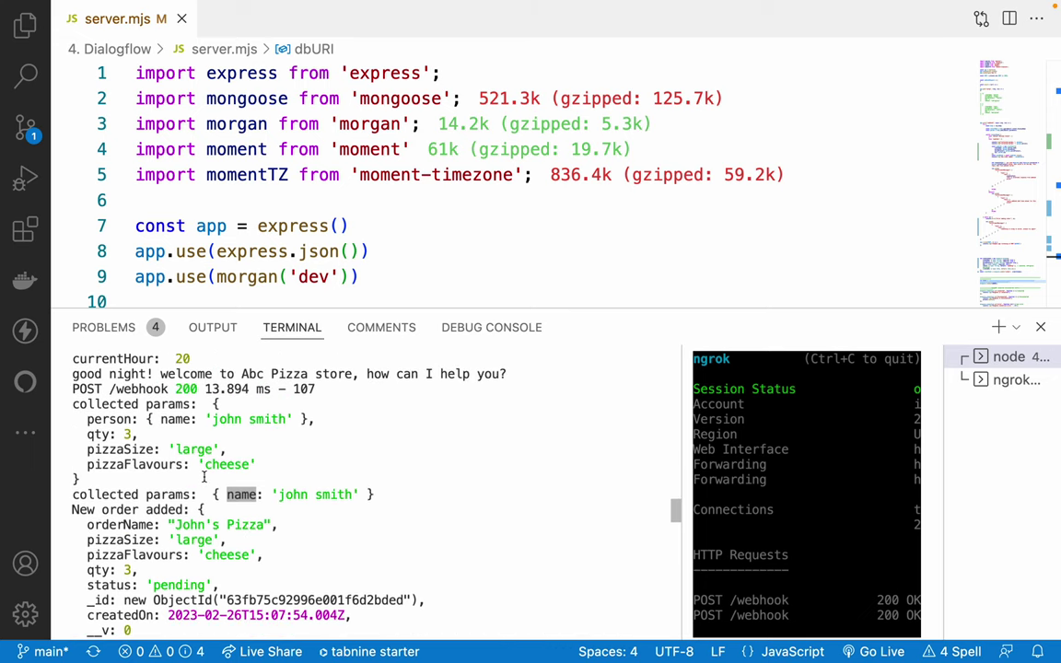
drag(70, 494, 377, 494)
click(417, 494)
scroll(326, 489, down, 2)
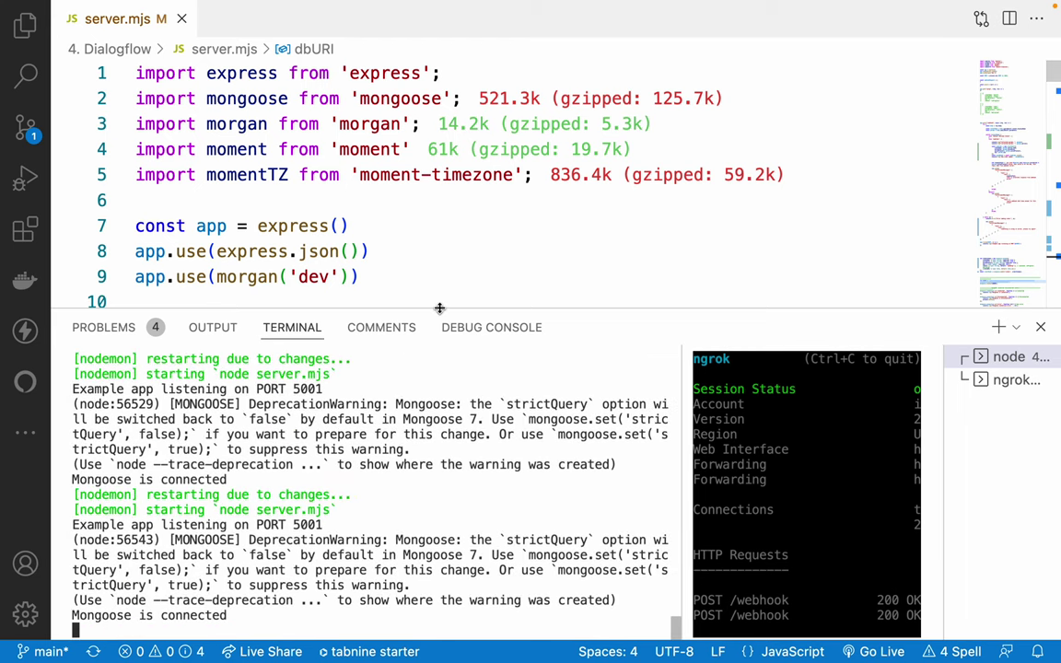
Shrink the terminal back down, switch to MongoDB Compass and delete the stored order document from the orders collection.
drag(439, 307, 440, 521)
key(ctrl+Left)
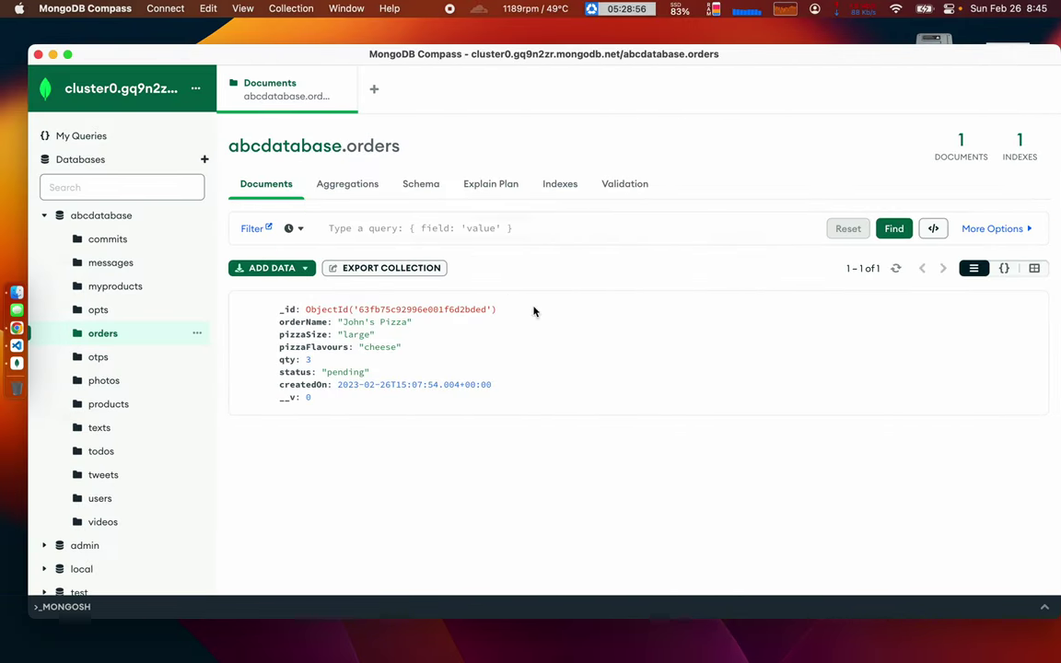
click(1023, 308)
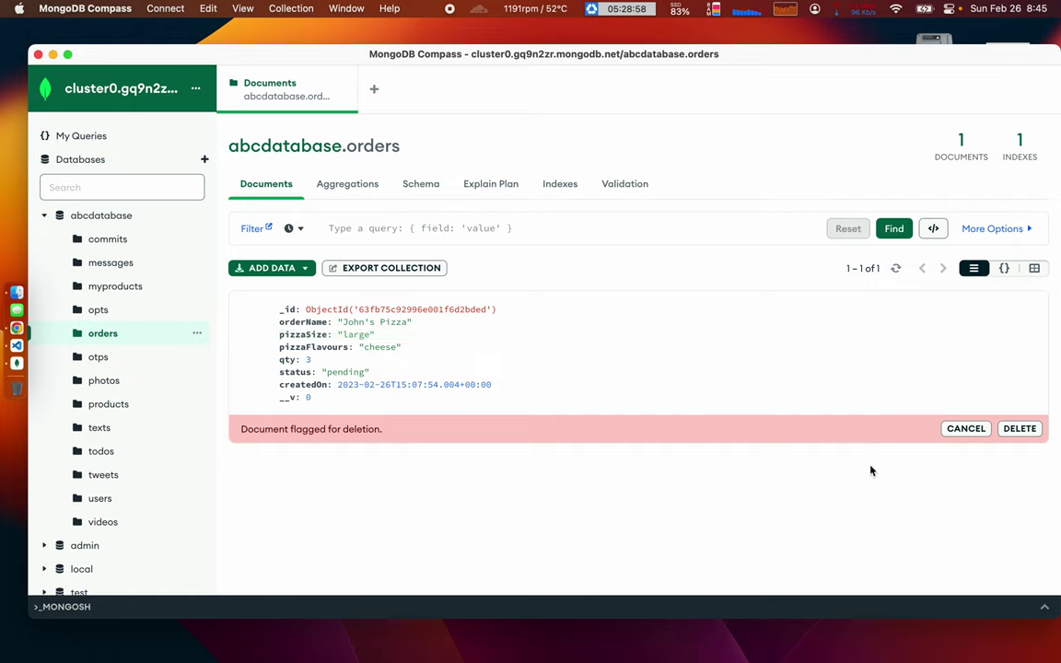
click(1013, 427)
Switch to Dialogflow, start a test conversation with "place an order" and answer the name prompt with the customer's first name.
key(ctrl+Right)
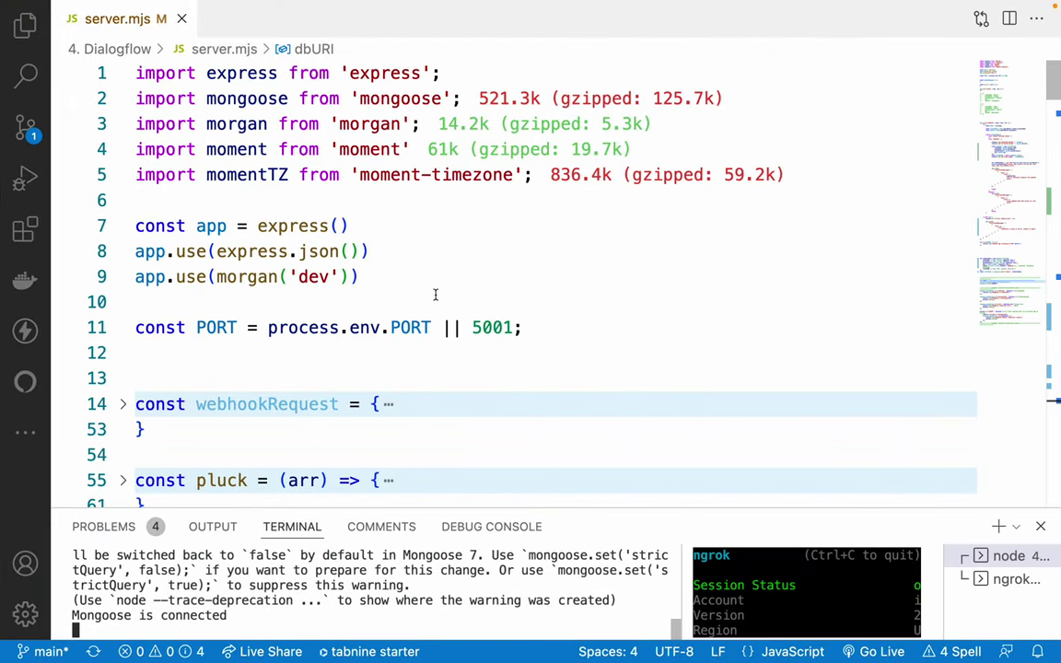
key(ctrl+Right)
click(840, 118)
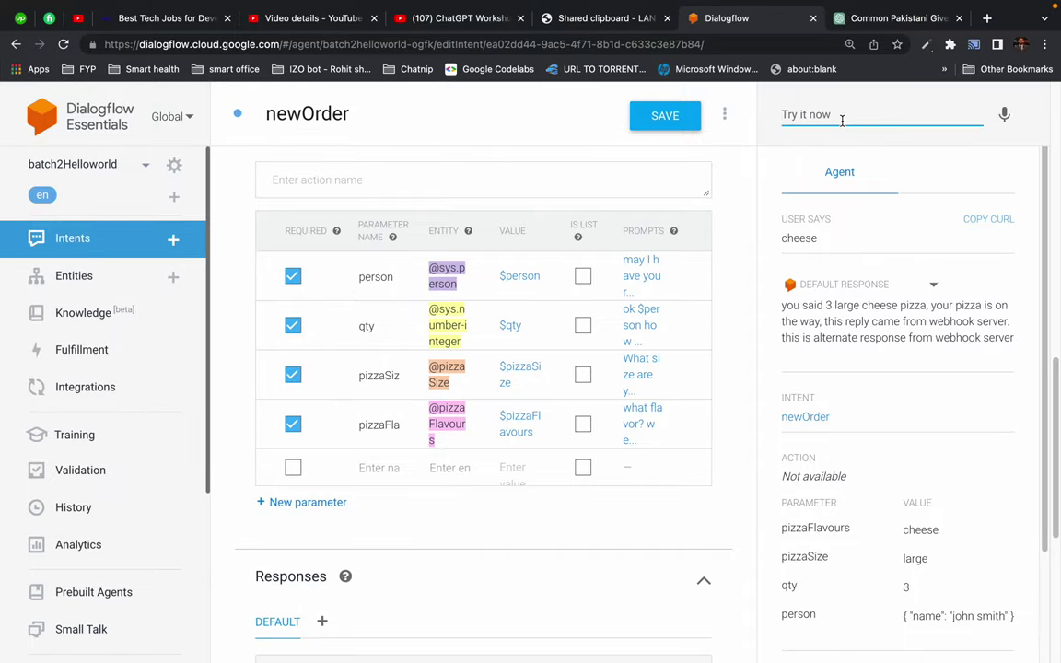
text(place)
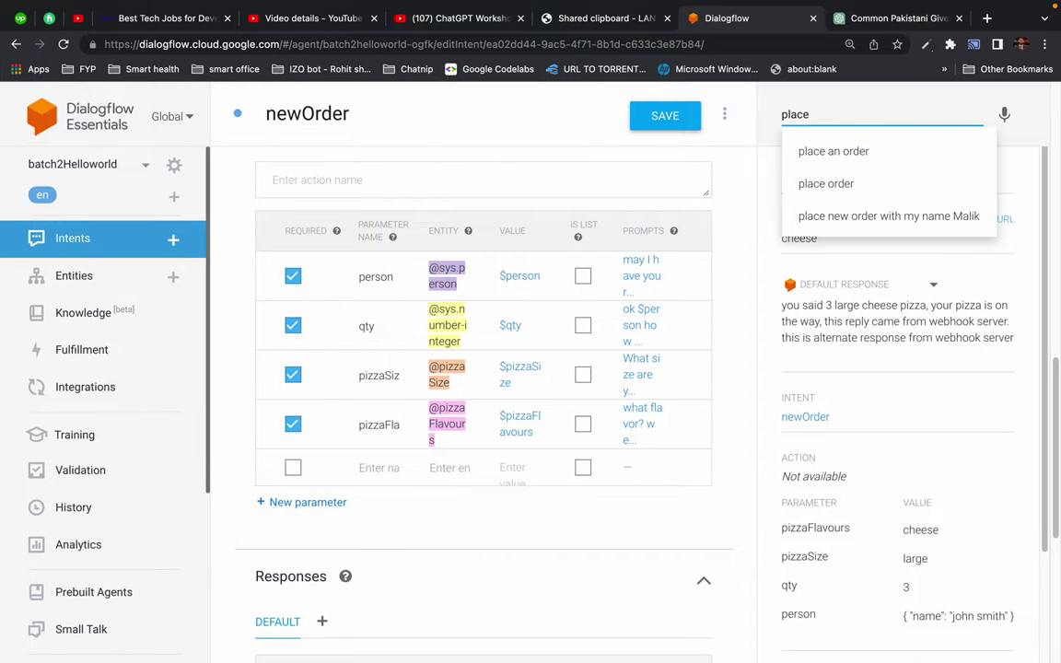
text( an order)
key(Return)
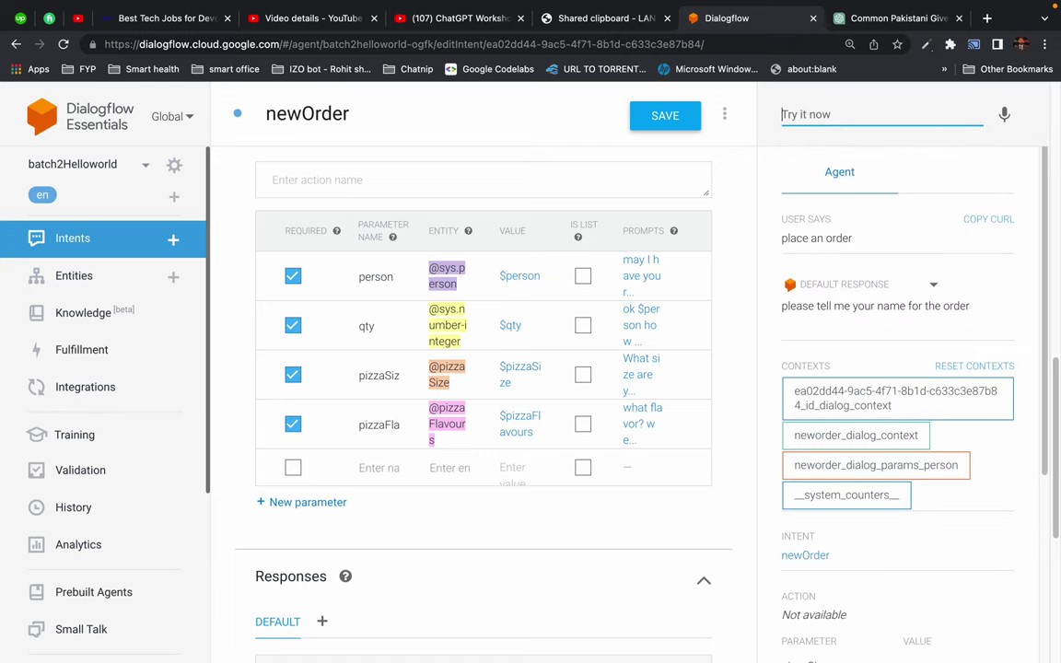
text(malik)
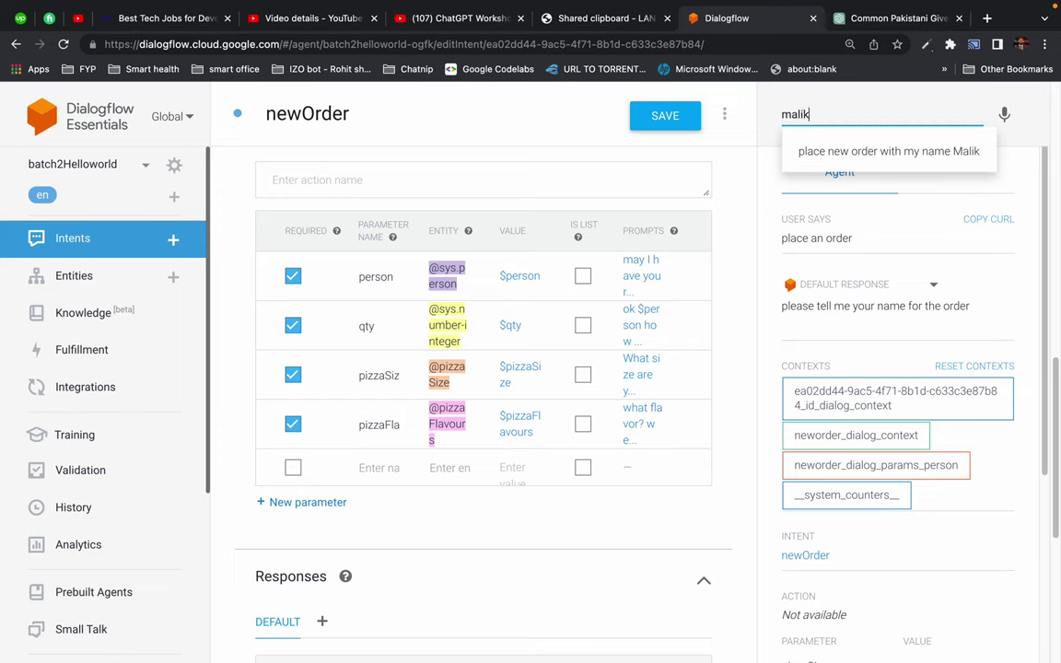
key(Return)
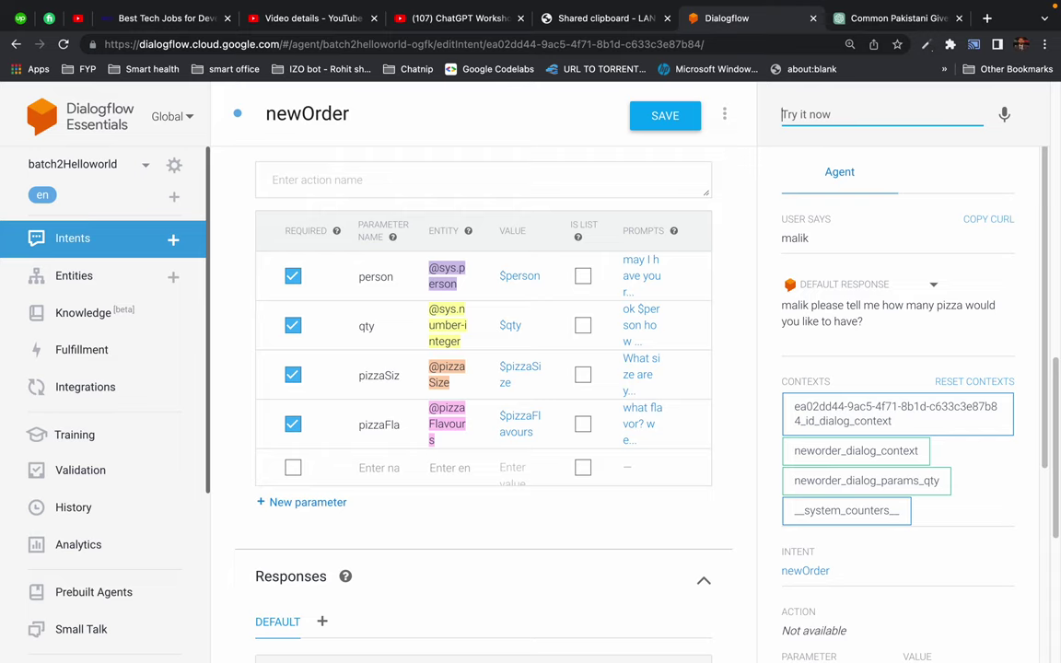
Answer the quantity prompt with "3 large pizza" and check the collected parameters and the flavor prompt.
text(3)
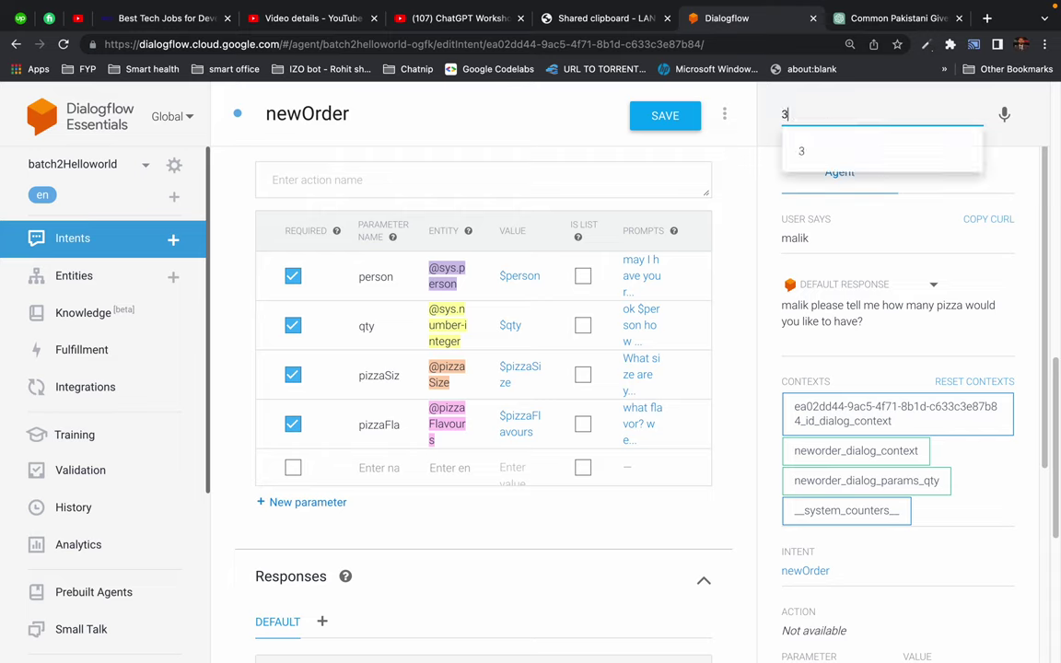
text( large pizza)
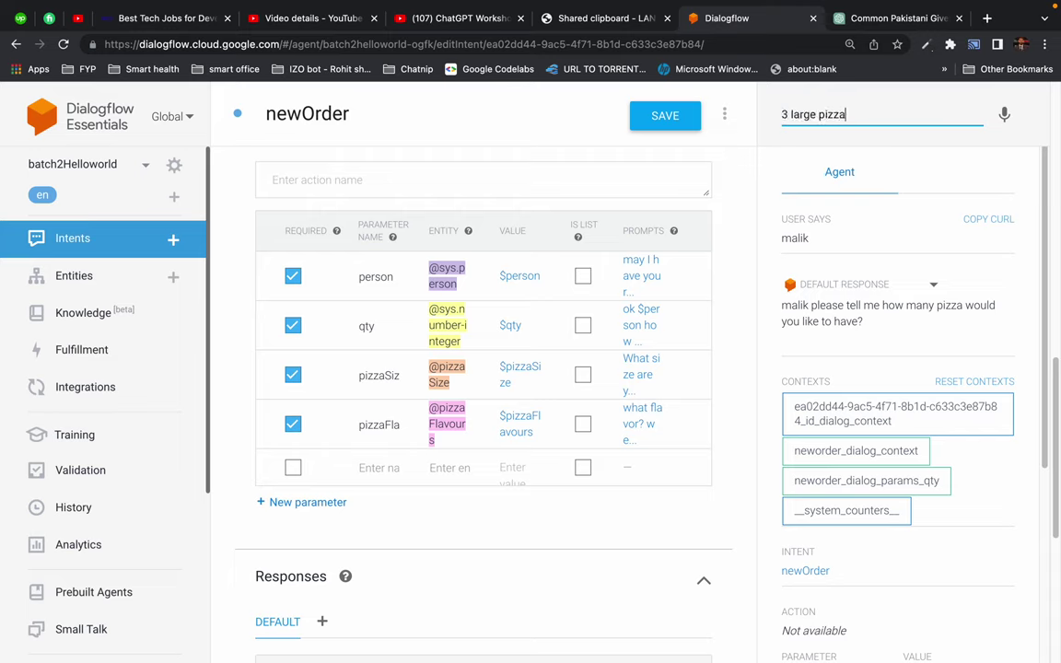
key(Return)
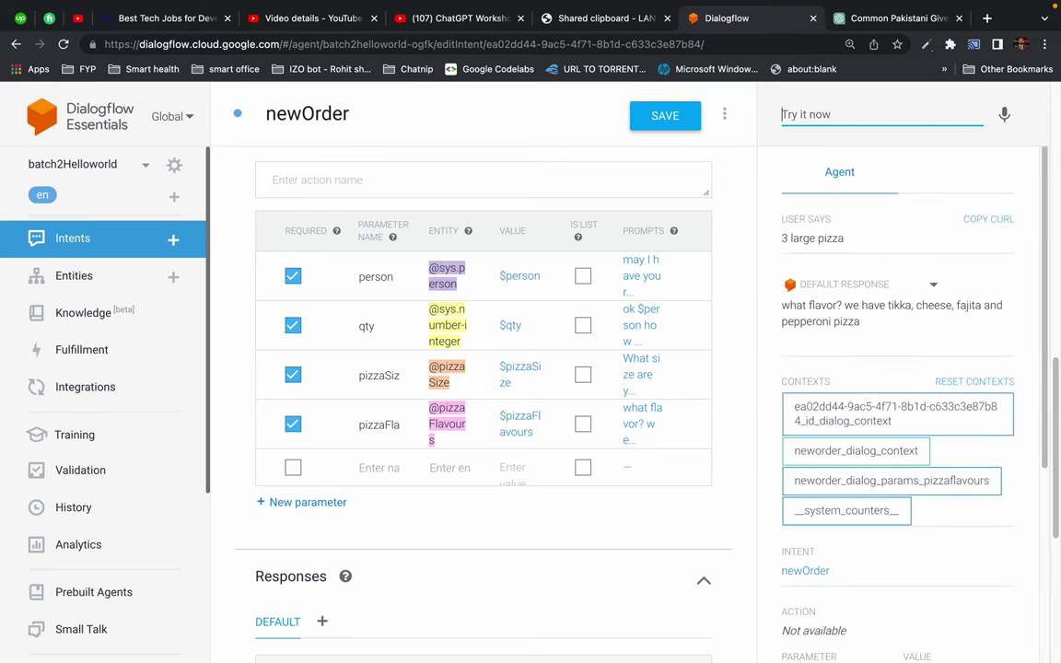
click(793, 311)
scroll(860, 543, down, 2)
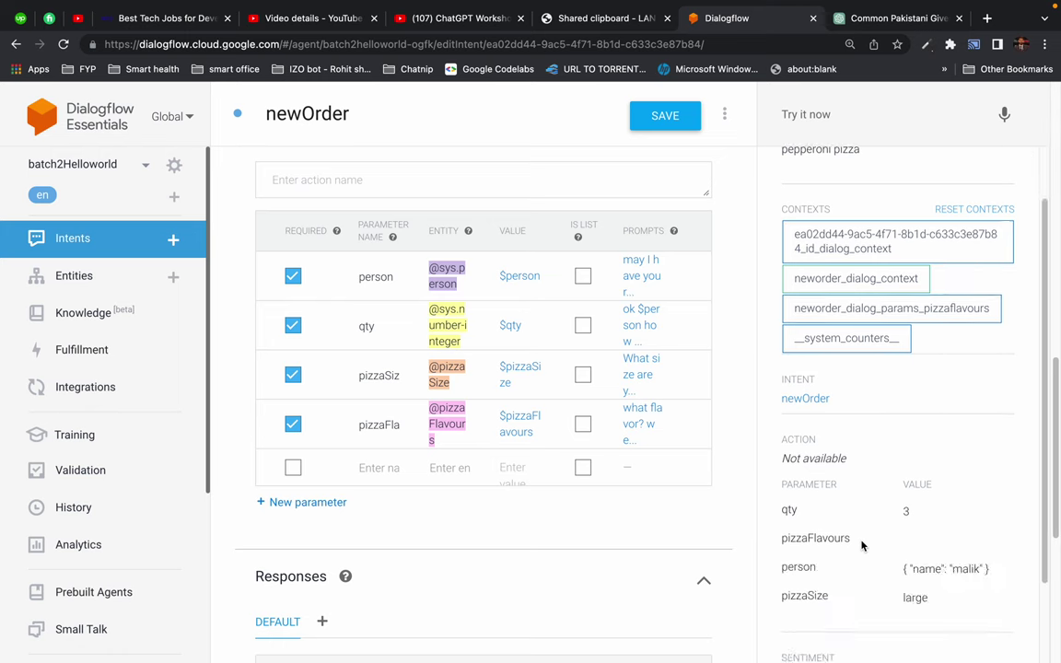
scroll(923, 366, up, 4)
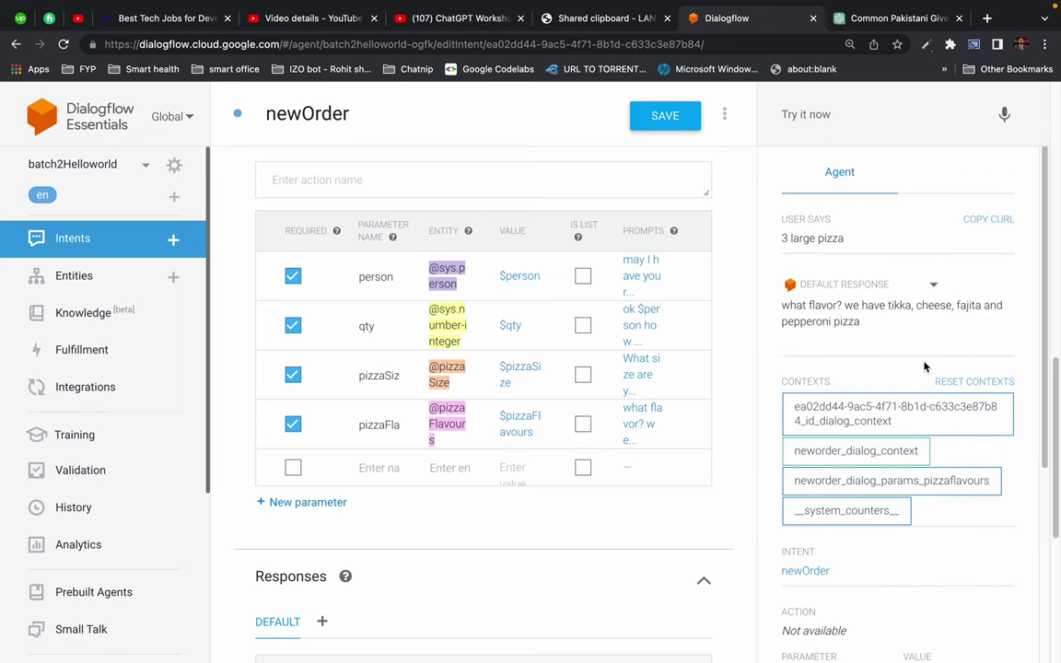
drag(857, 305, 907, 304)
Answer the flavor prompt with "tikka" and read through the webhook's reply.
click(816, 114)
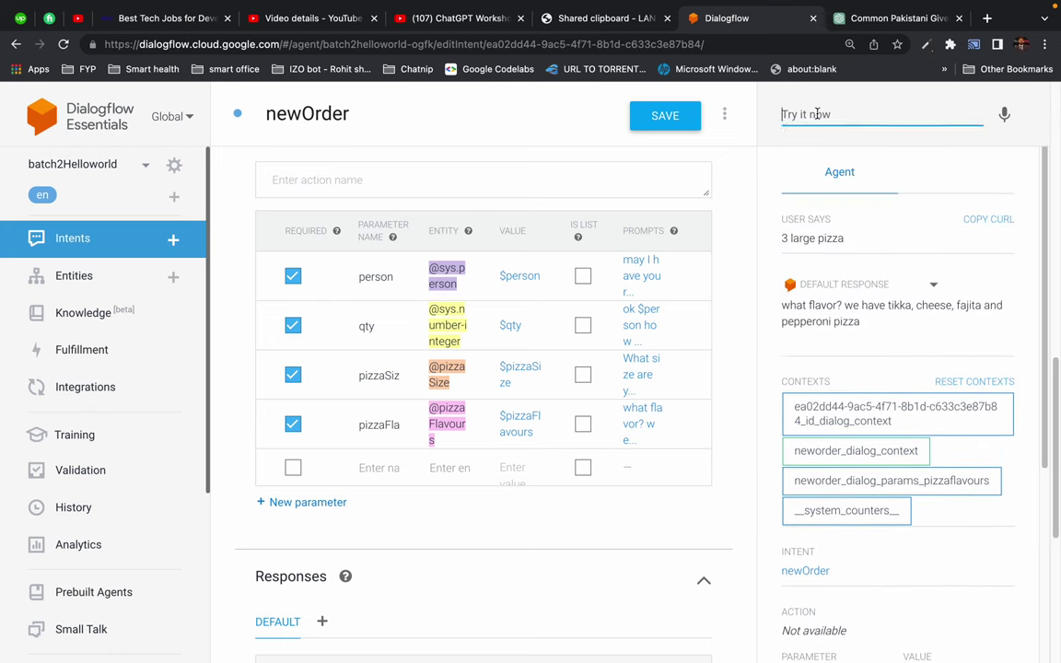
text(tikka)
key(Return)
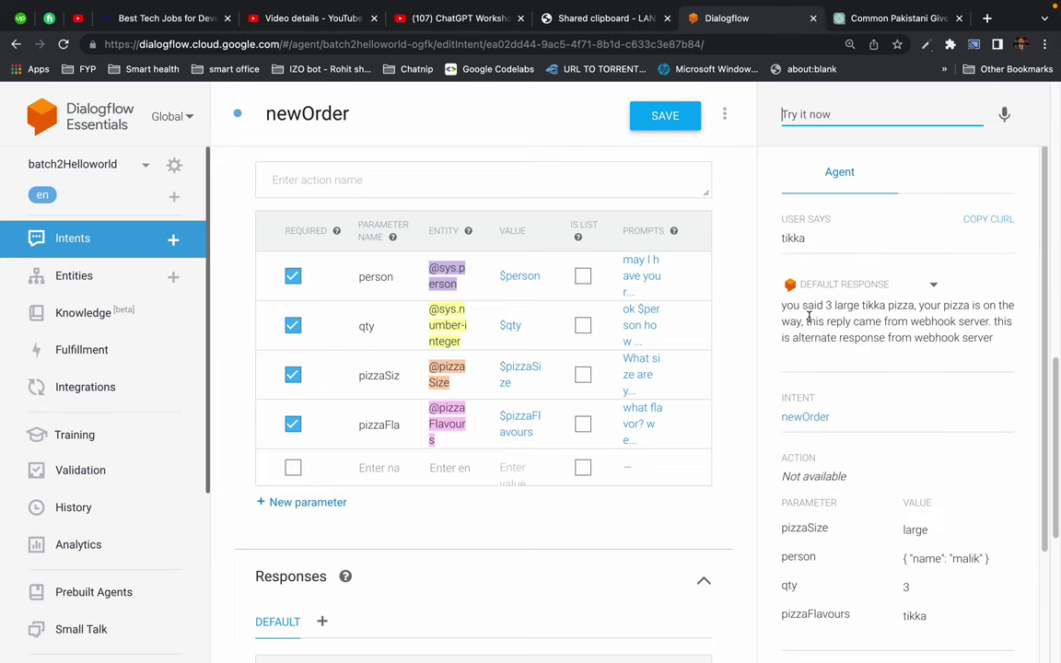
drag(788, 306, 895, 306)
click(875, 306)
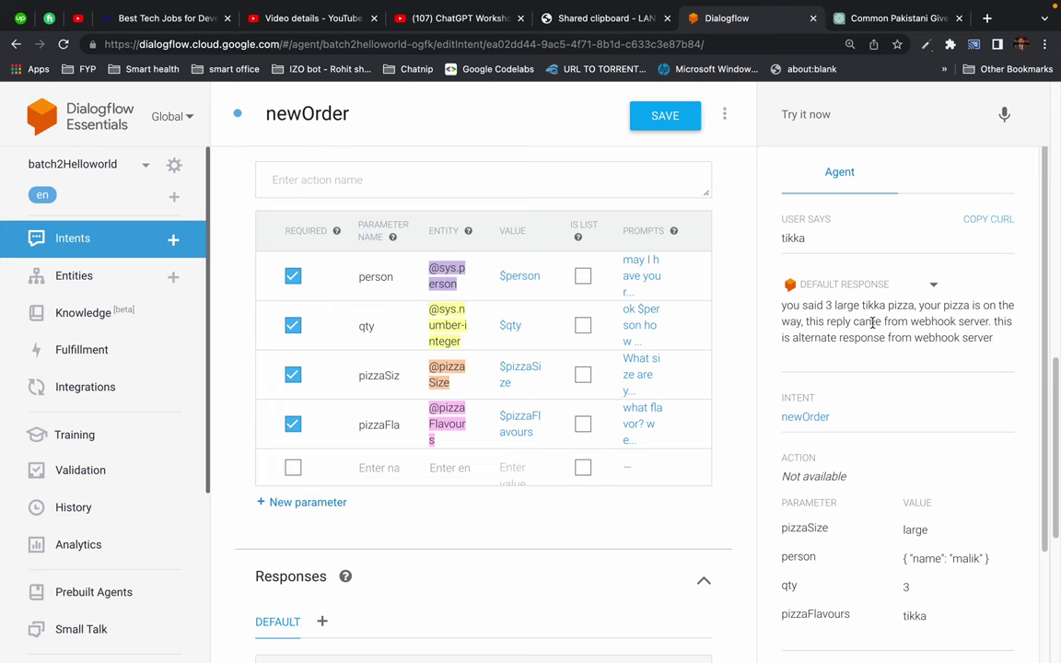
drag(826, 321, 973, 339)
click(973, 339)
Switch to Visual Studio Code and check the new order in an enlarged terminal, restoring the terminal's height when done.
key(ctrl+Left)
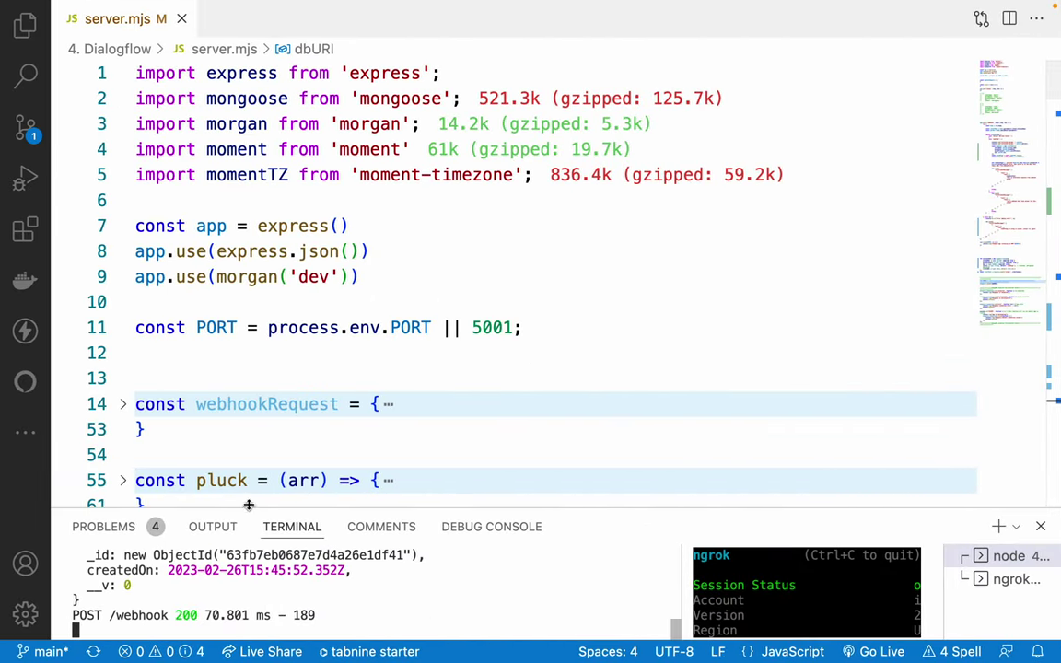
drag(248, 504, 248, 364)
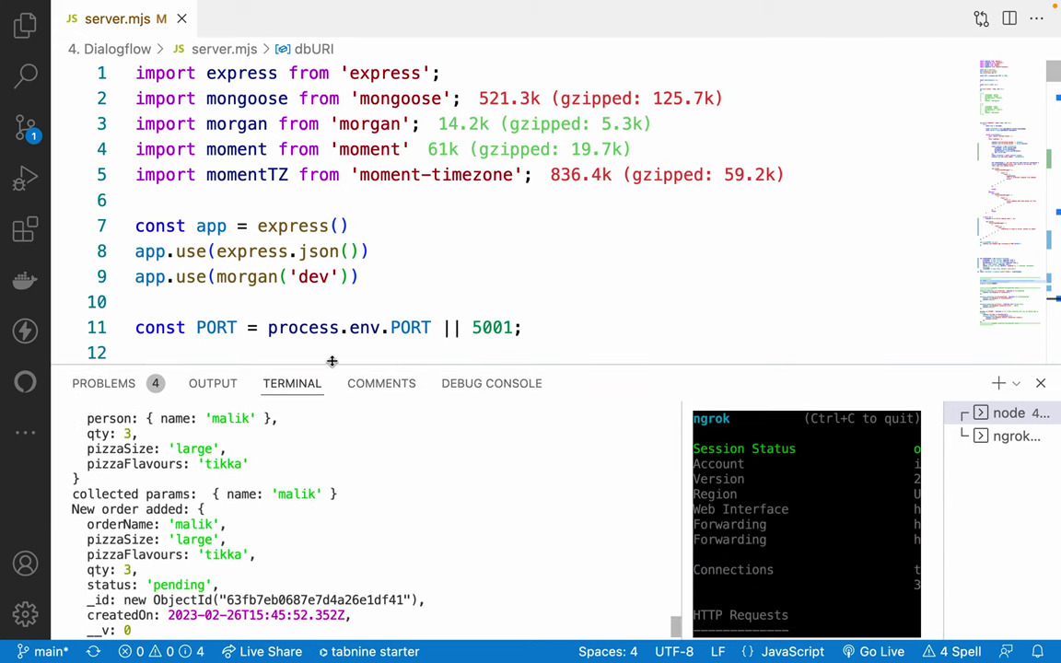
drag(332, 361, 331, 507)
Review the /webhook handler in server.mjs from the intent and params constants through the newOrder case, hiding the terminal for more room.
scroll(350, 372, down, 5)
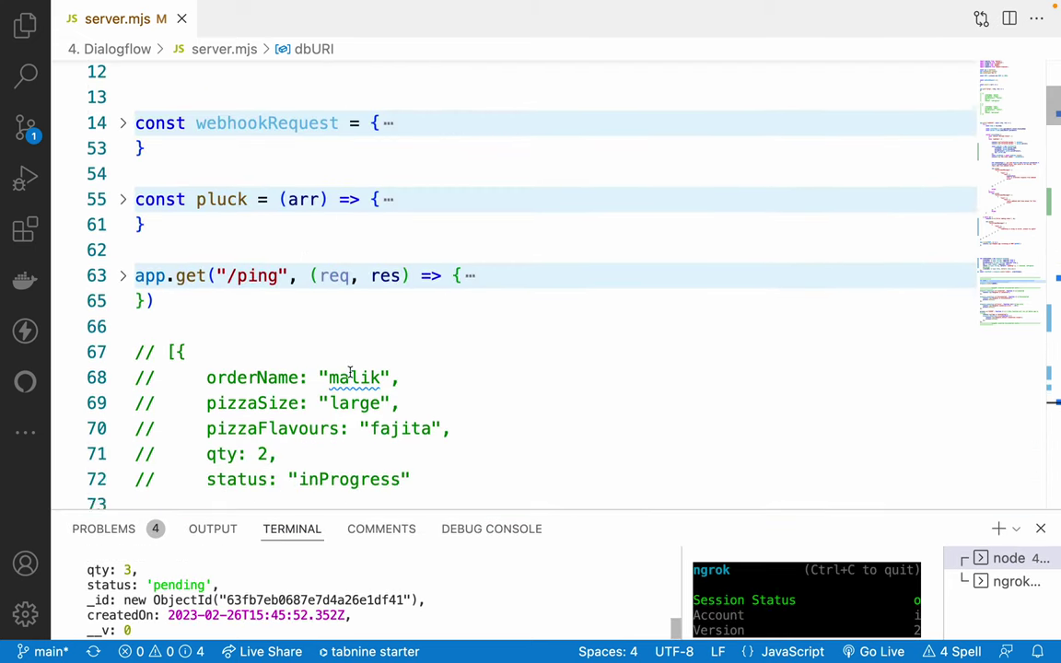
scroll(350, 371, down, 10)
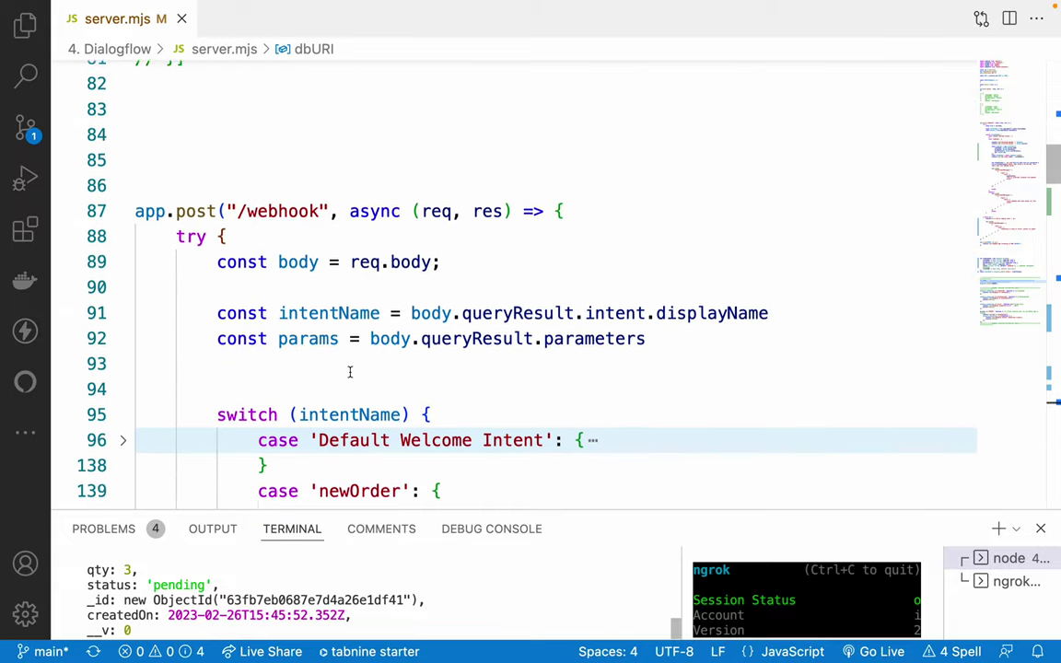
scroll(350, 372, down, 2)
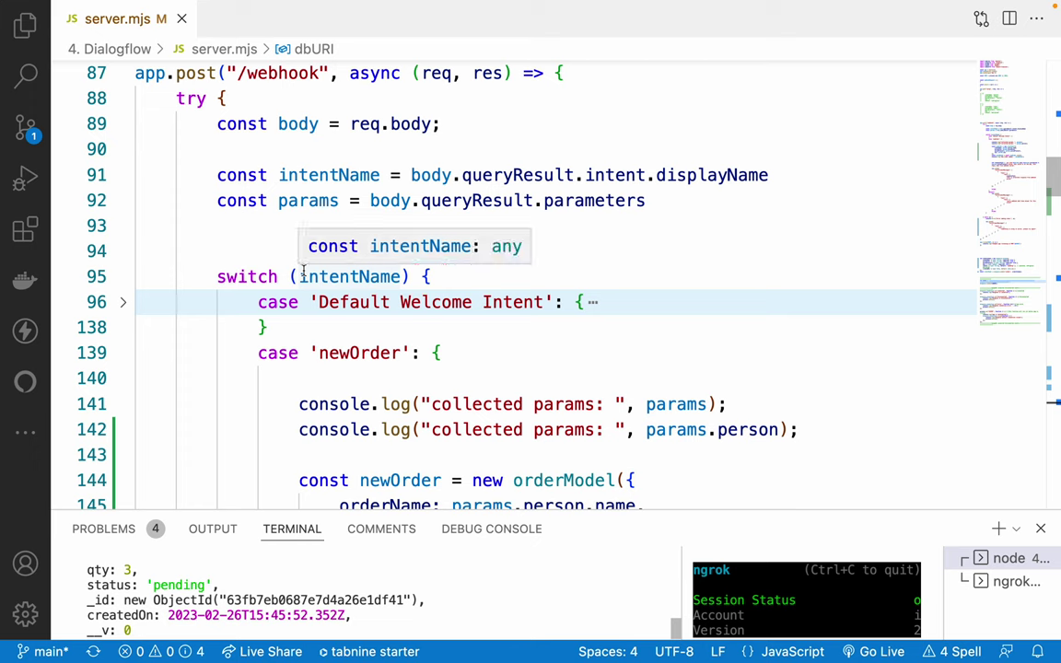
click(208, 200)
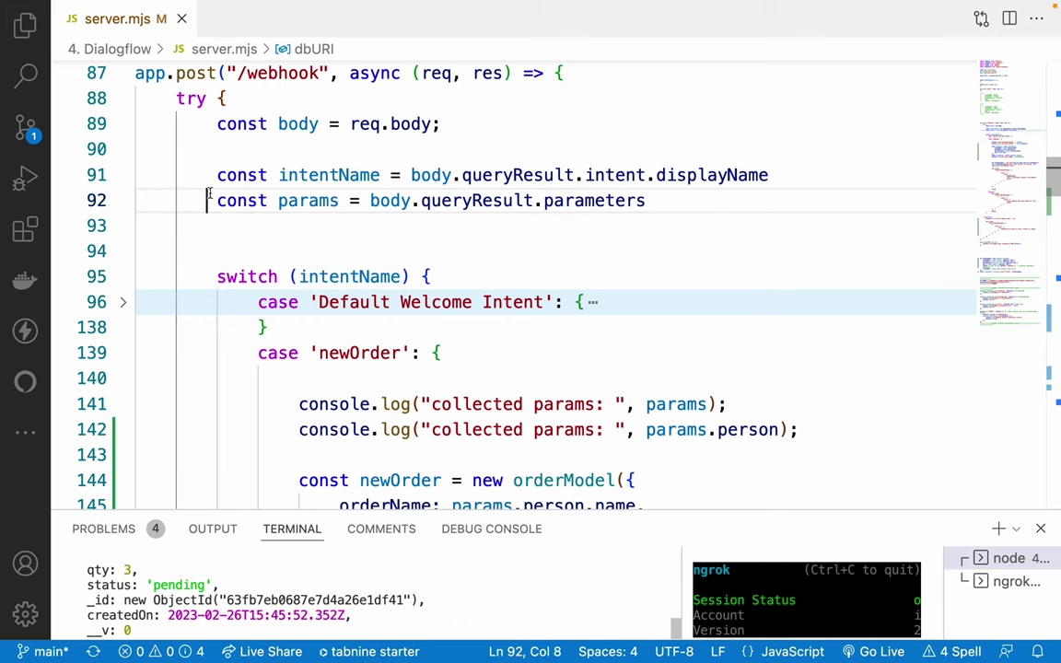
key(Up)
click(425, 270)
scroll(357, 346, down, 1)
scroll(357, 347, down, 1)
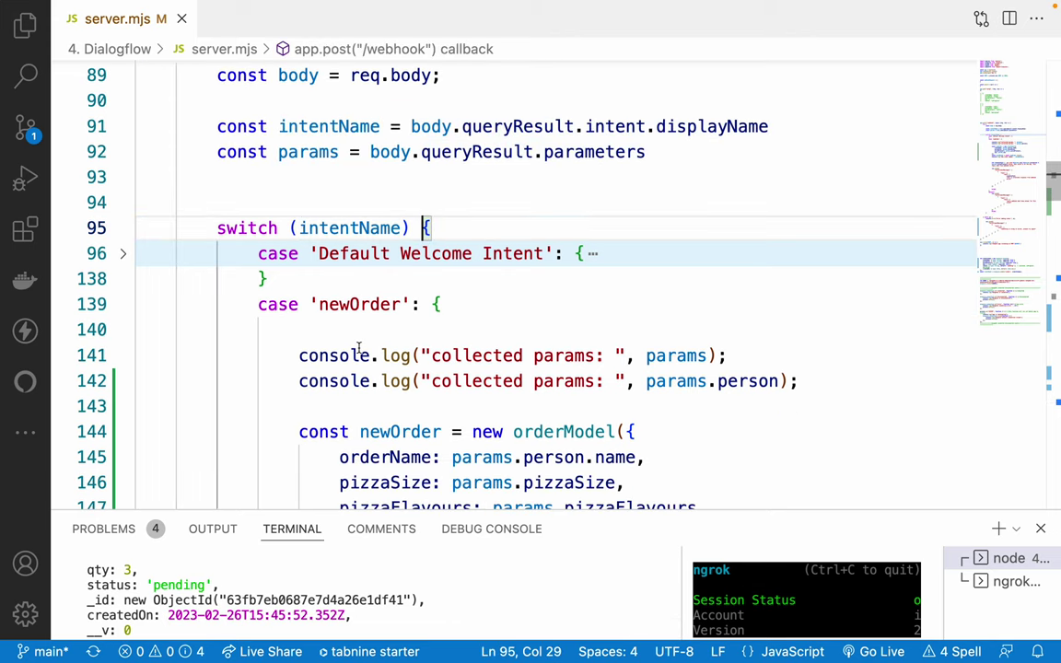
scroll(386, 445, down, 1)
key(super+j)
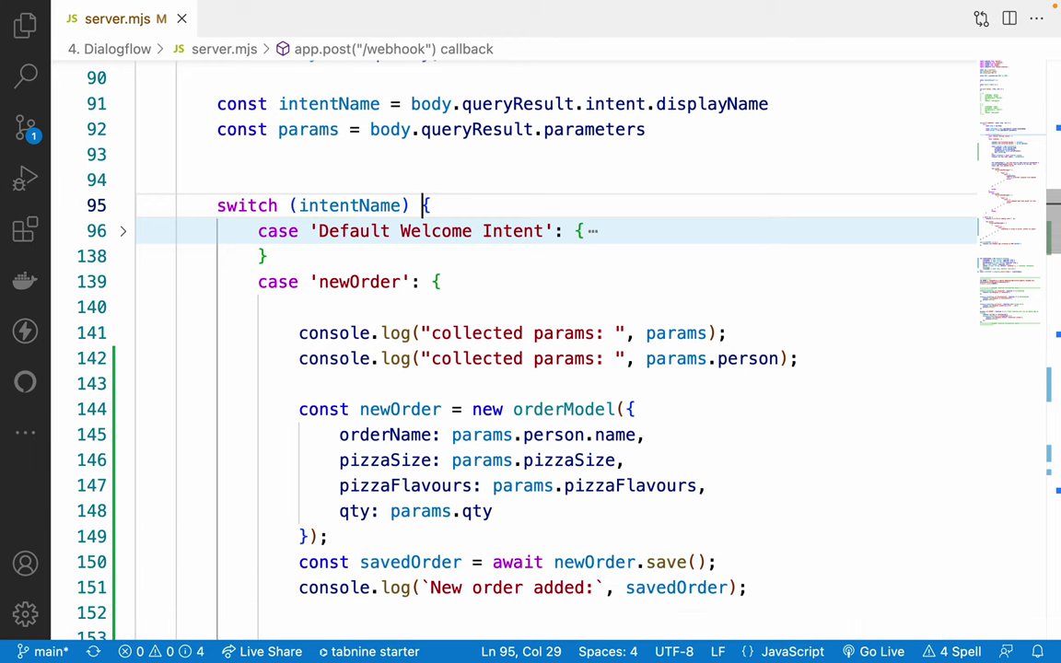
scroll(305, 334, down, 5)
scroll(304, 333, down, 4)
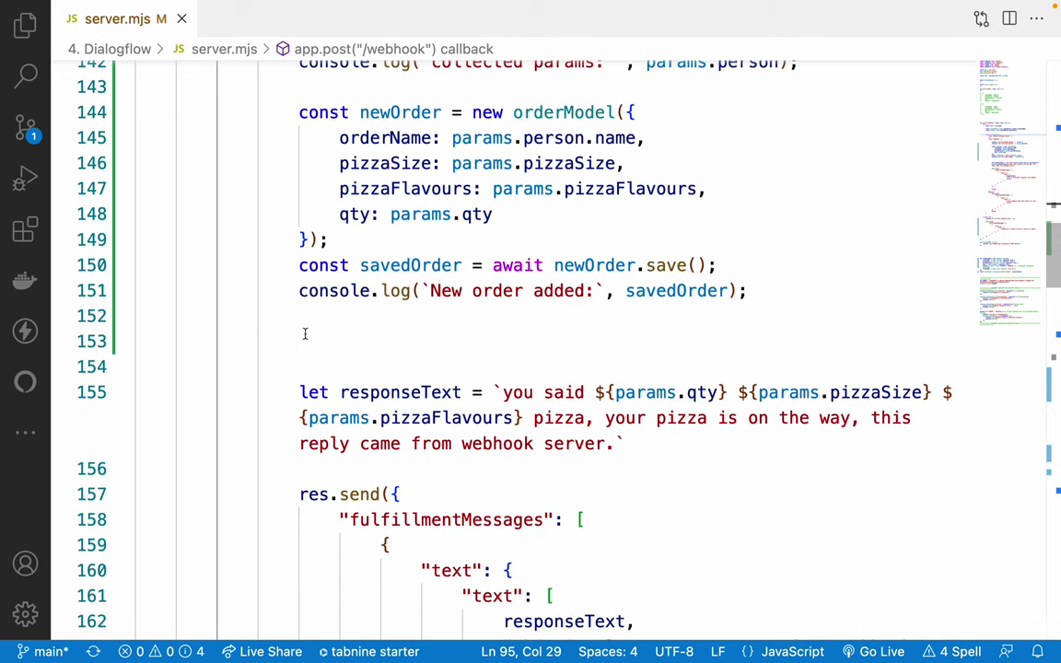
Remove one blank line below the "New order added:" log and review the two lines that save and log savedOrder.
click(303, 313)
key(BackSpace)
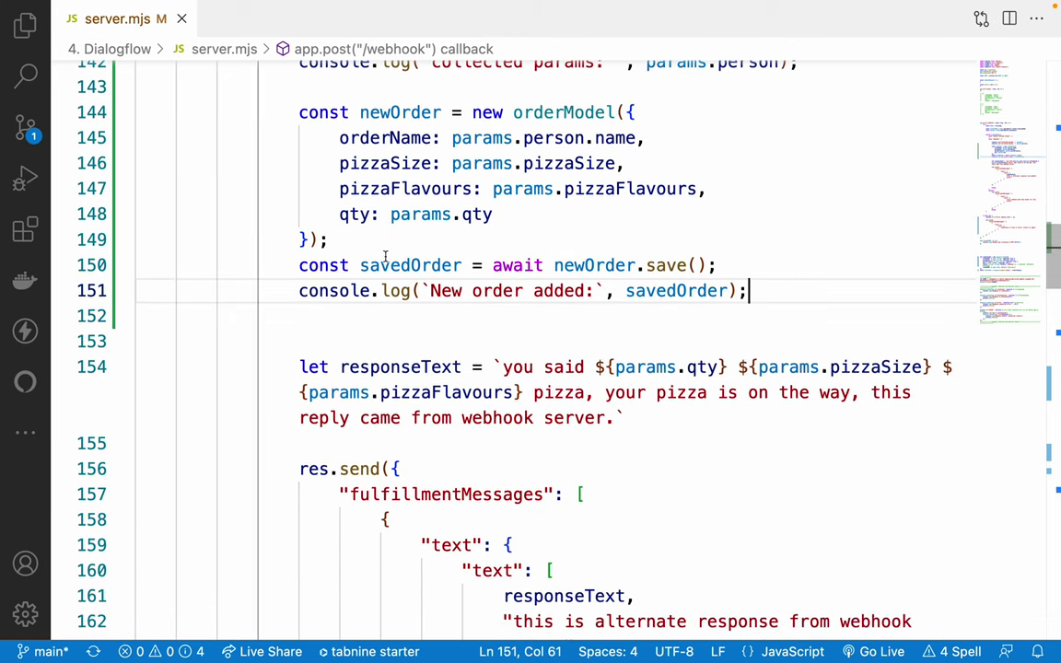
mouse_move(385, 259)
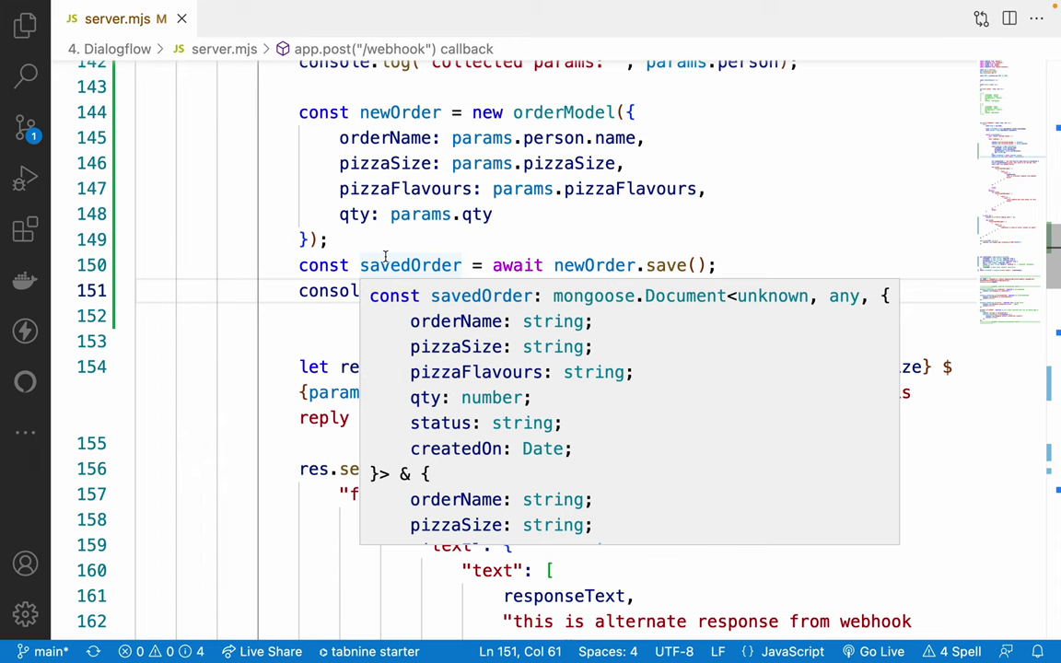
drag(299, 265, 795, 284)
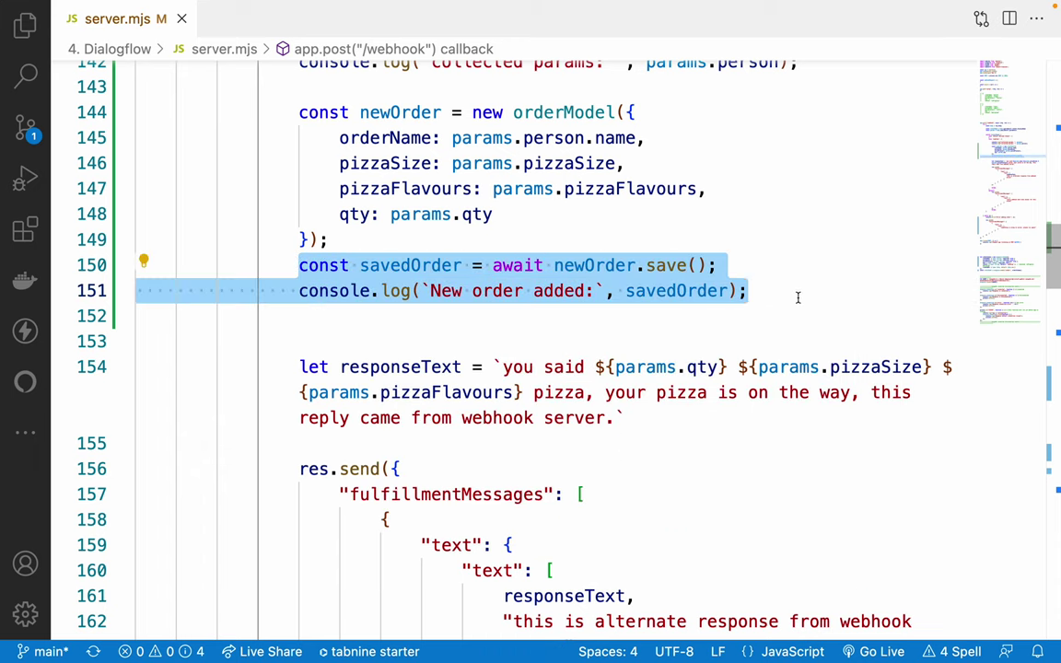
click(797, 297)
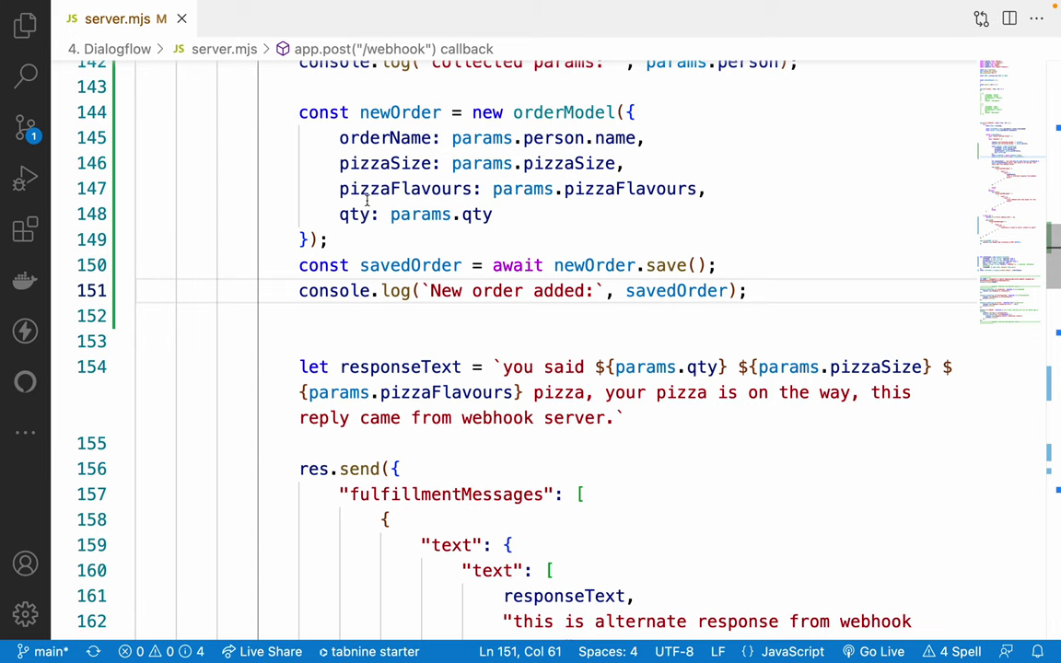
Switch to Dialogflow and mark the newOrder intent's pizzaSize parameter as a list.
key(super+Tab)
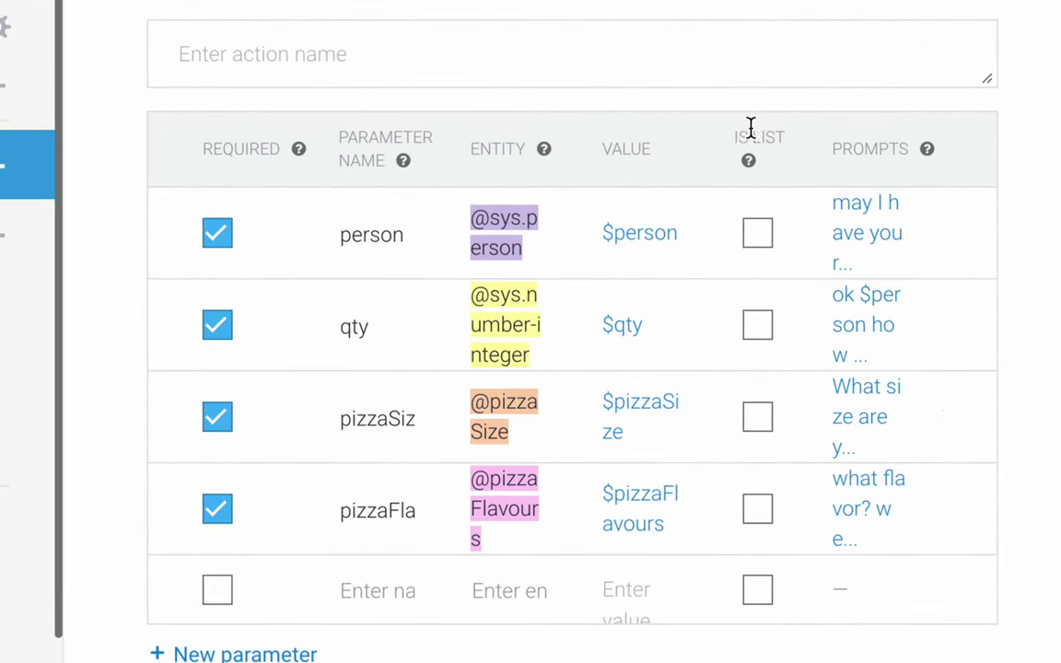
click(758, 420)
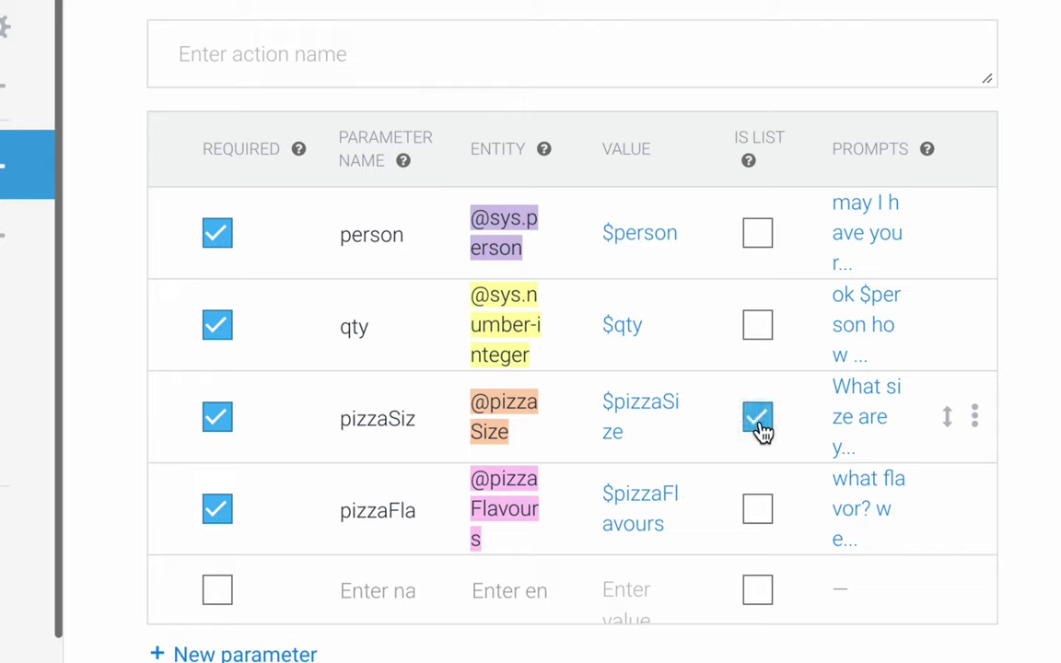
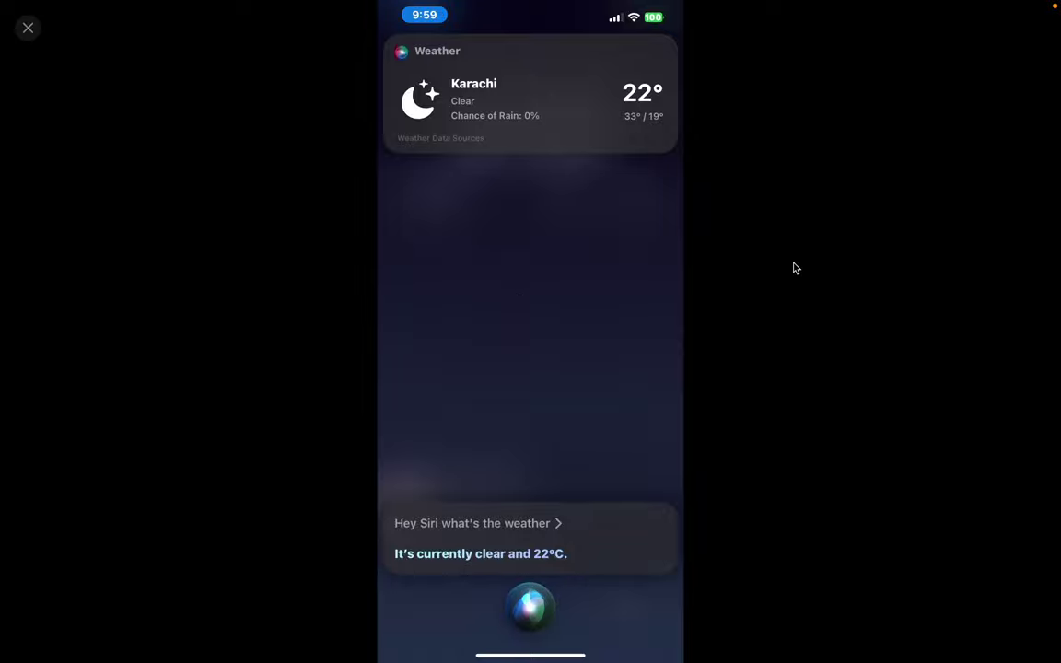
Close the mirrored phone screen and examine the "order status" query and its response in the Dialogflow test console.
click(28, 30)
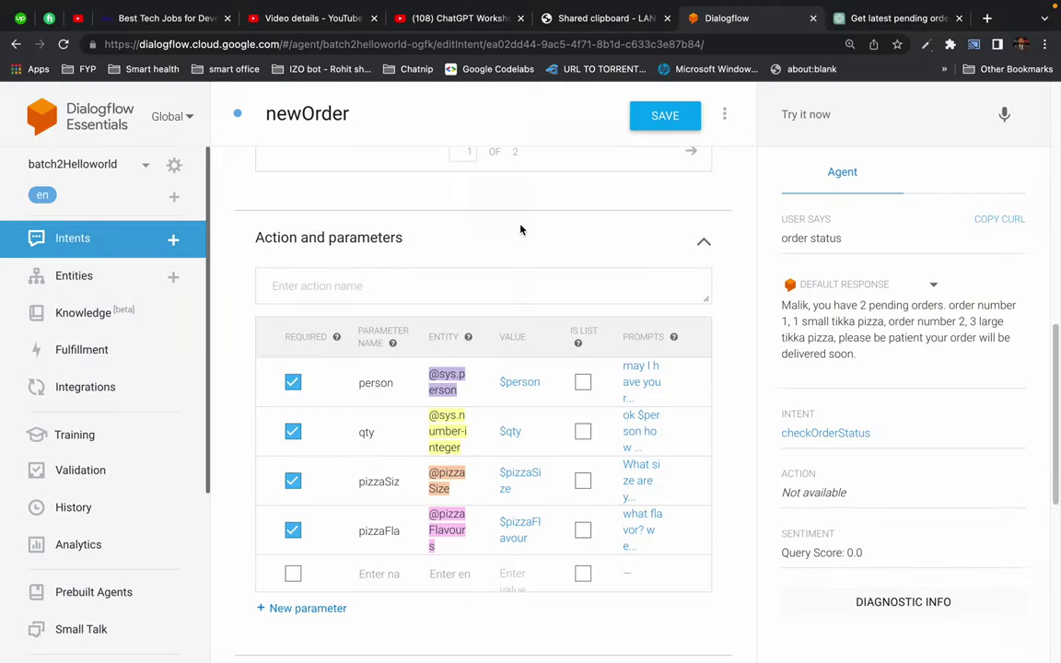
double_click(802, 236)
shift+click(840, 237)
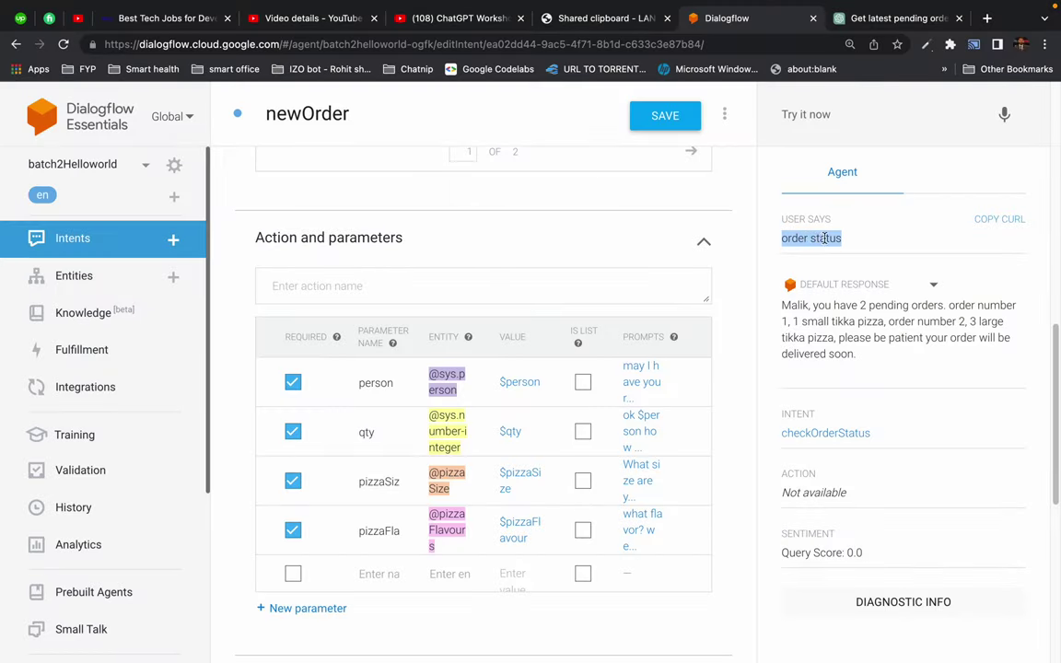
click(824, 238)
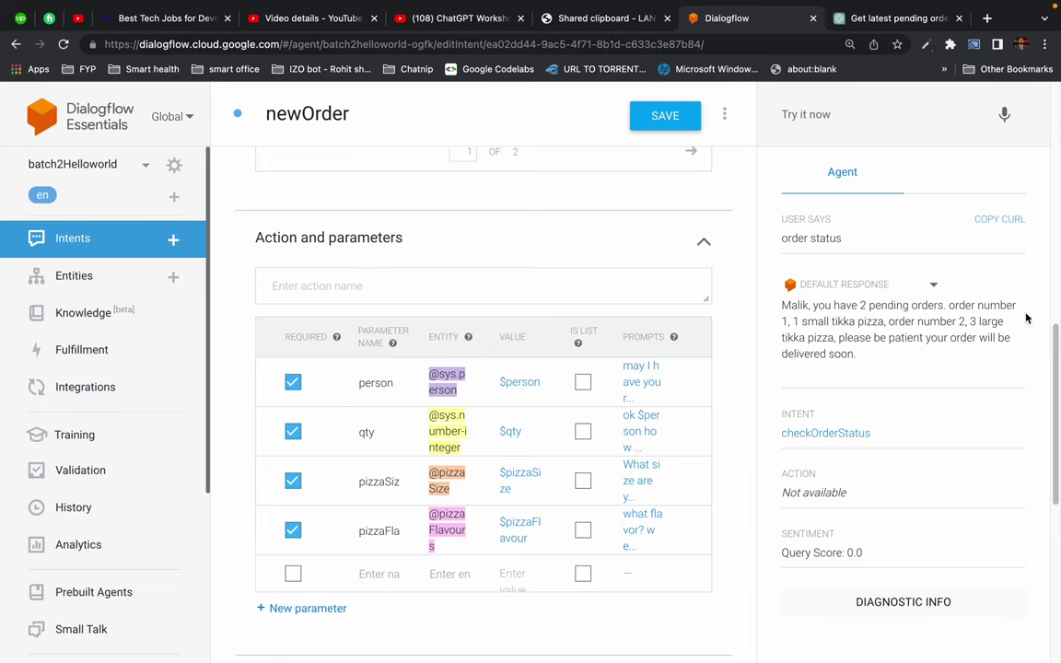
double_click(844, 305)
click(912, 333)
mouse_move(494, 7)
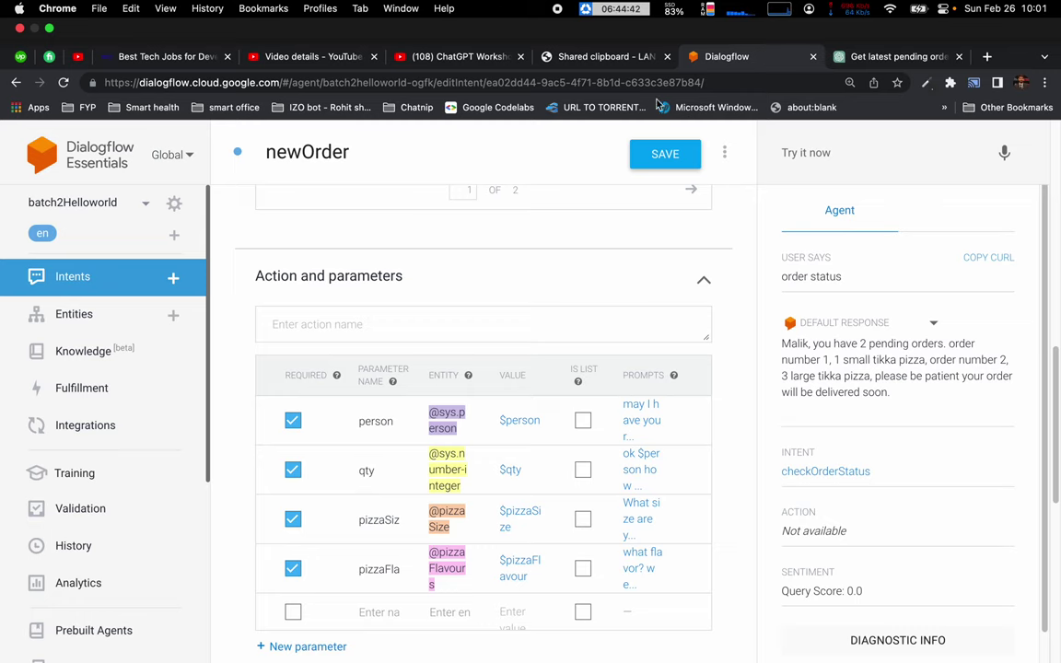
Save the newOrder intent.
scroll(747, 188, up, 1)
scroll(747, 188, up, 10)
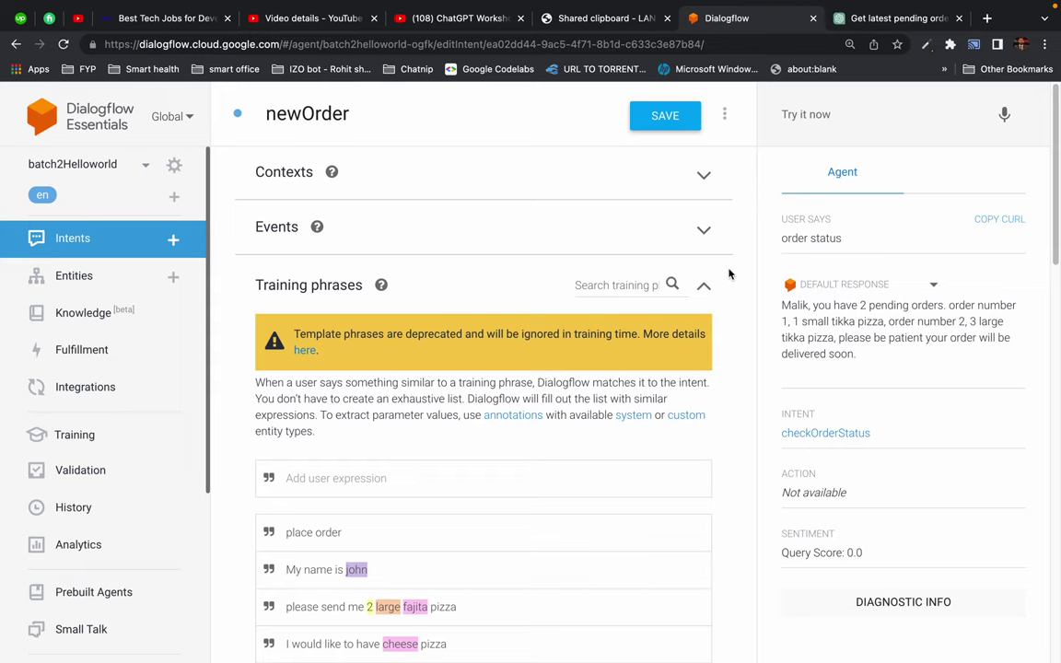
click(648, 118)
Examine the batch2Helloworld agent's Speech settings, including the available Audio Effects profiles and the speech recognition and text-to-speech options.
click(174, 165)
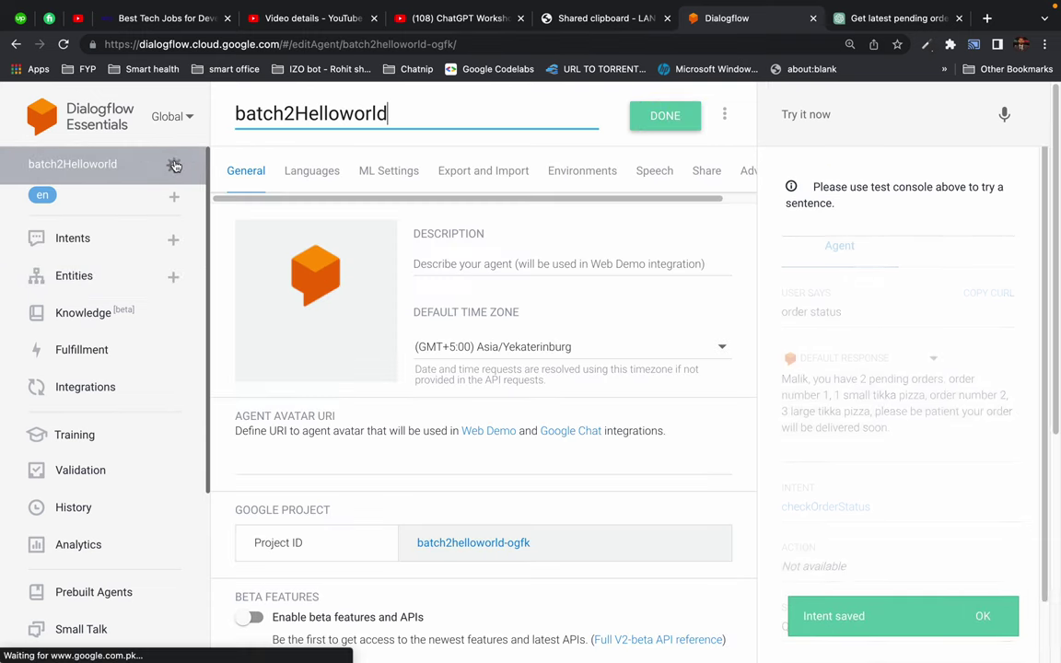
click(653, 172)
scroll(329, 518, down, 3)
scroll(326, 518, down, 2)
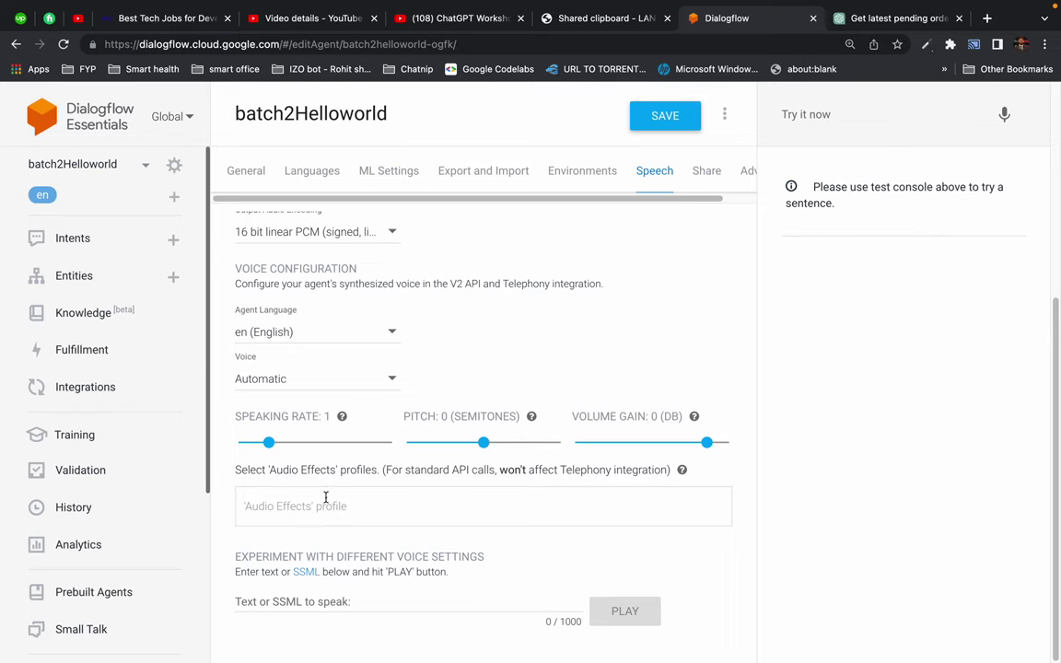
click(285, 502)
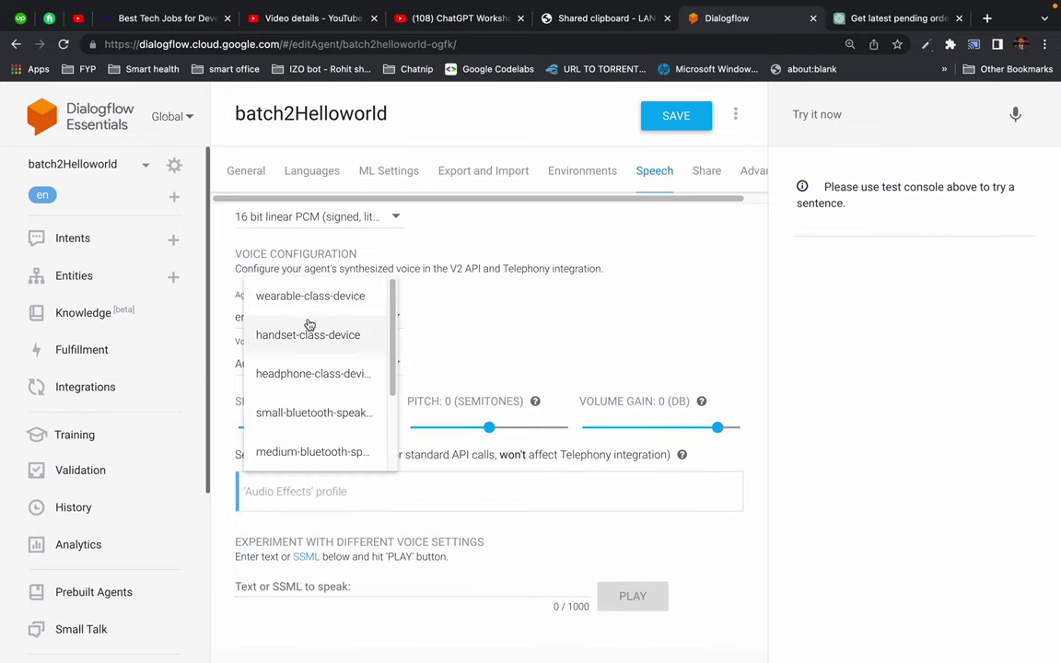
click(805, 279)
scroll(822, 414, up, 5)
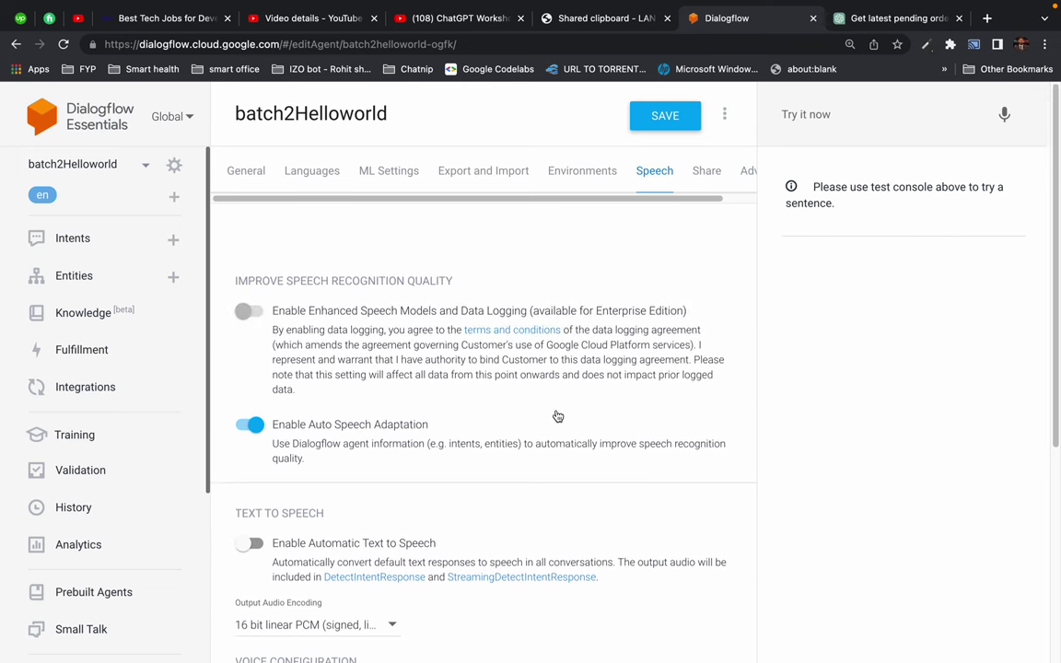
scroll(556, 414, down, 1)
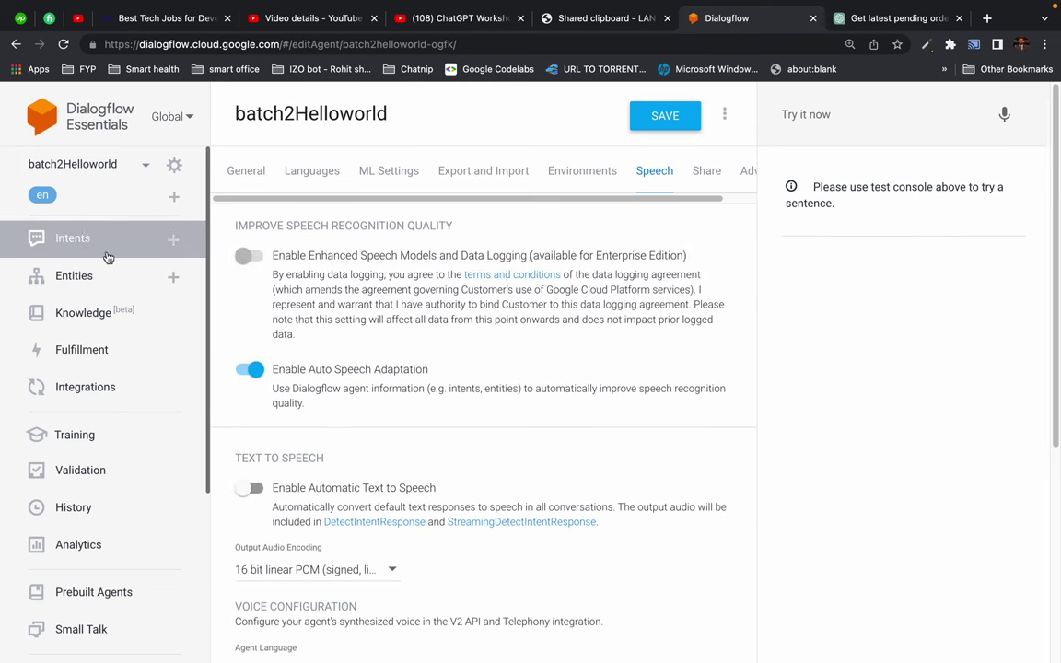
Leave the agent settings and return to the list of intents.
click(74, 236)
click(657, 143)
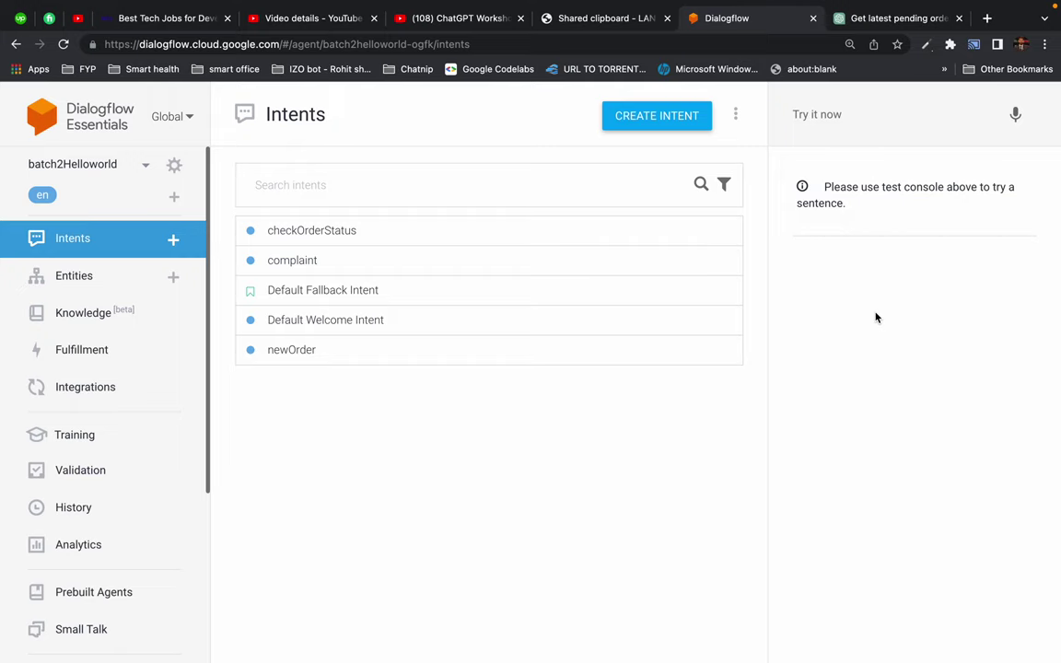
mouse_move(755, 6)
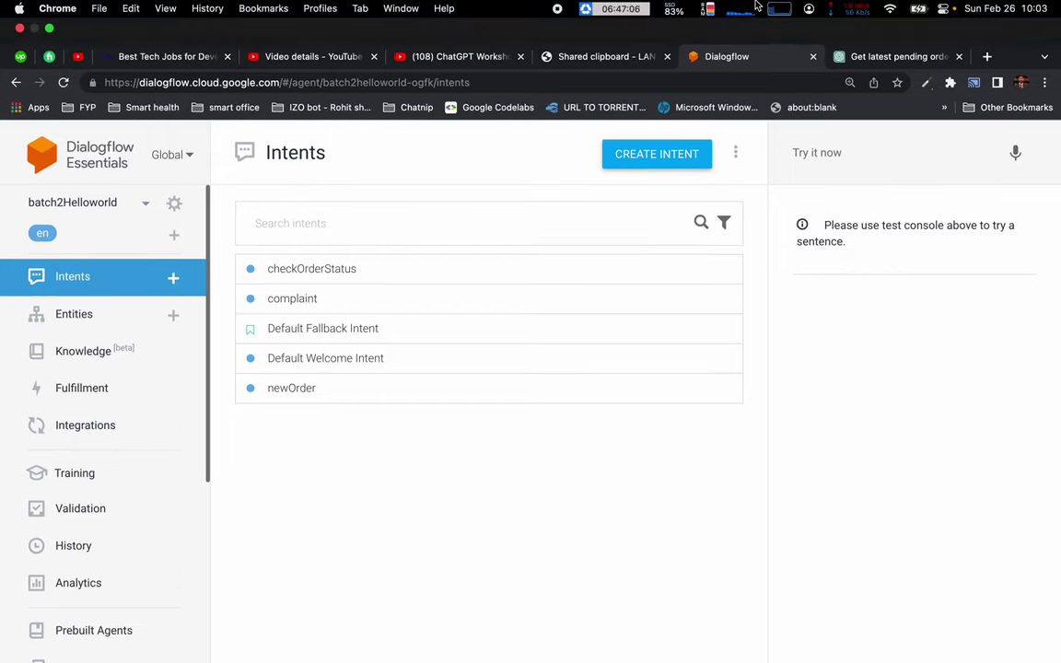